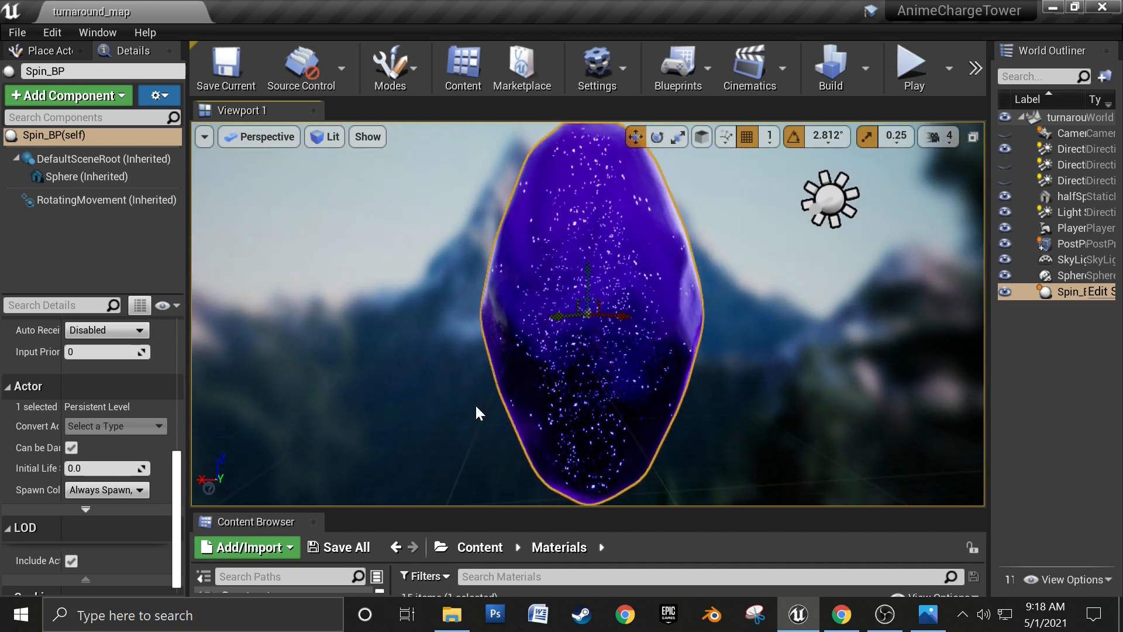
{"action": "left_click_drag", "start_coordinate": [476, 407], "coordinate": [442, 405], "text": "alt"}
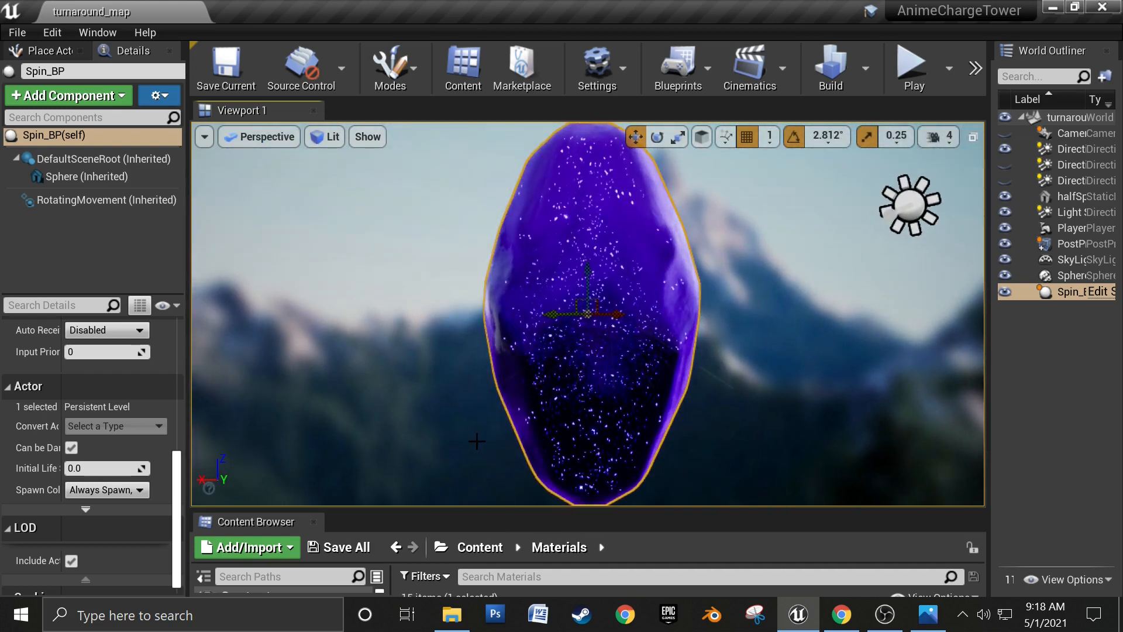
{"action": "left_click_drag", "start_coordinate": [477, 441], "coordinate": [513, 434], "text": "alt"}
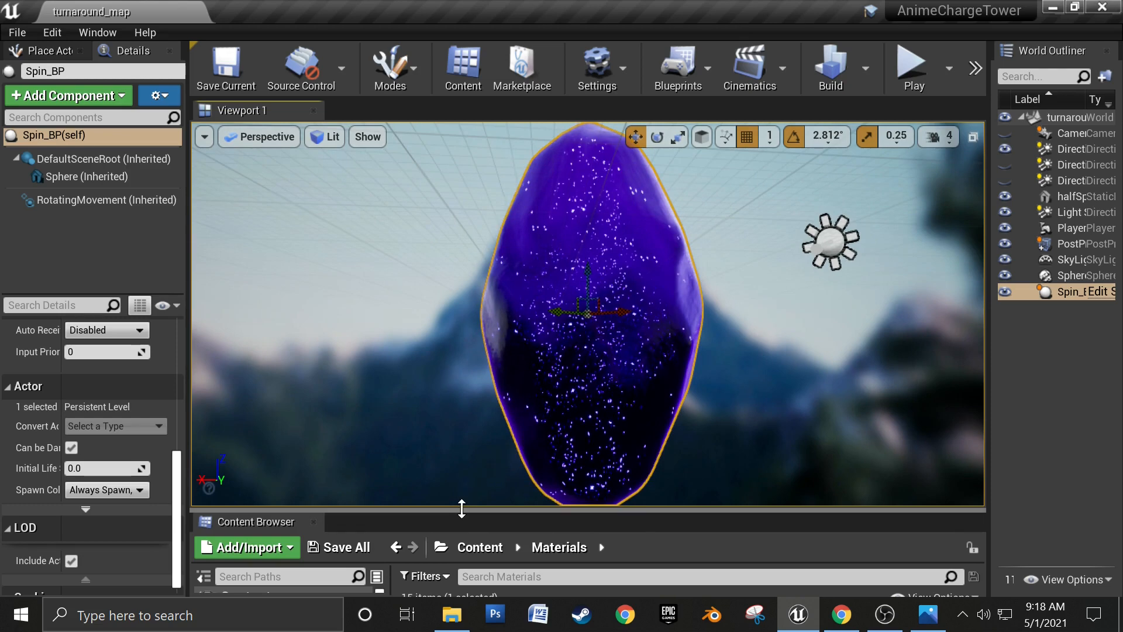
Step: Create a new material named tutorial_mat in the Materials folder
{"action": "left_click_drag", "start_coordinate": [462, 510], "coordinate": [449, 303]}
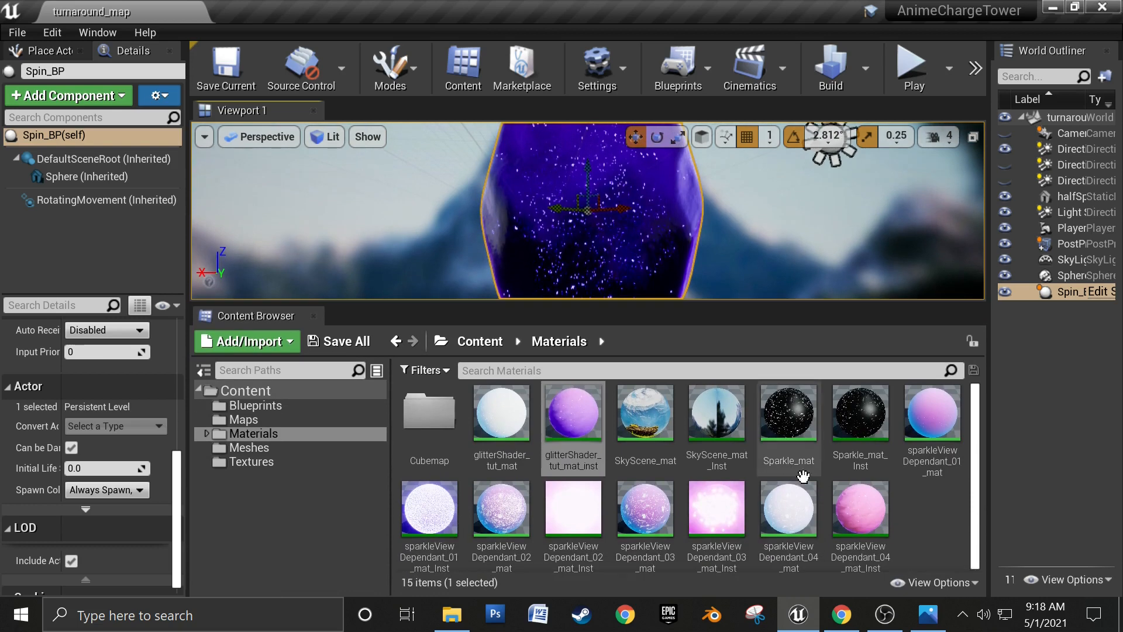
{"action": "right_click", "coordinate": [912, 505]}
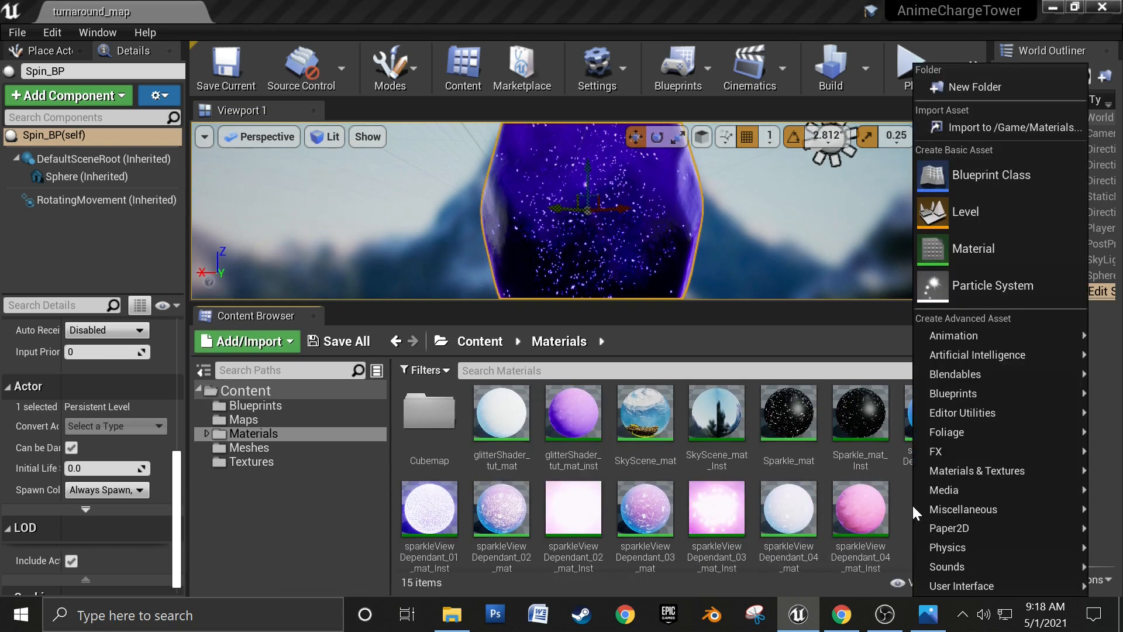
{"action": "left_click", "coordinate": [969, 244]}
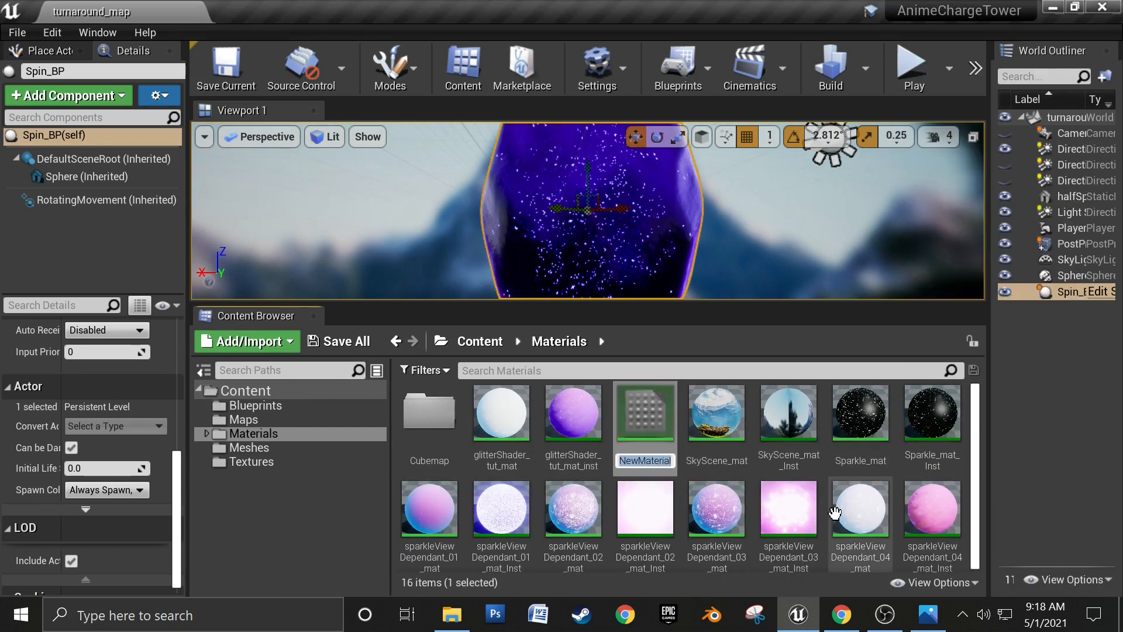
{"action": "type", "text": "tutorial"}
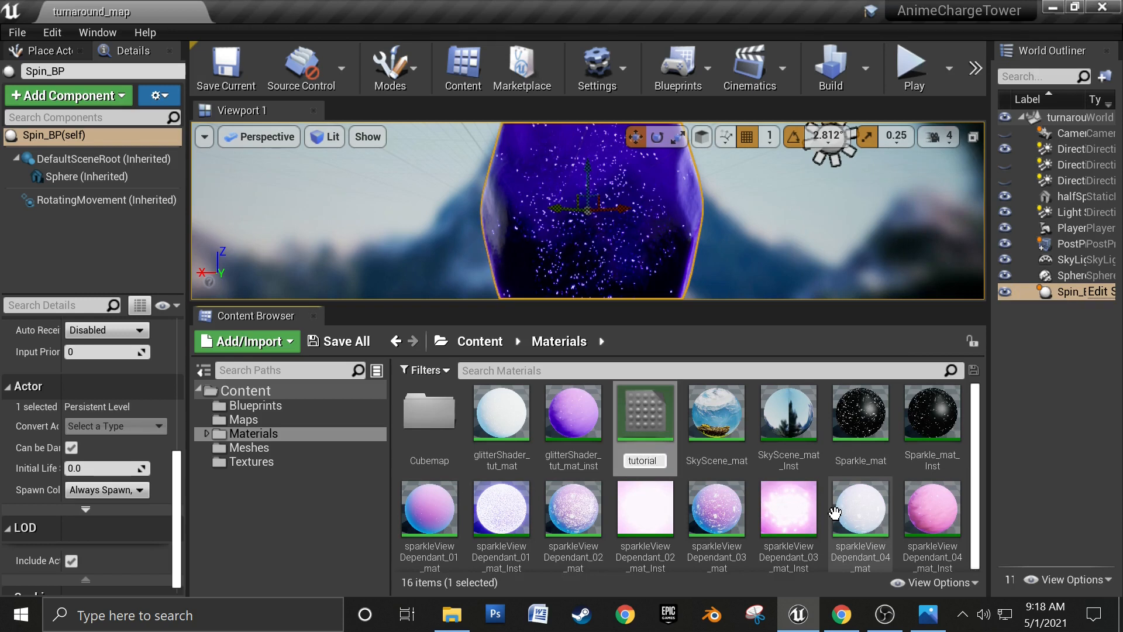
{"action": "type", "text": "_mat"}
{"action": "key", "text": "Return"}
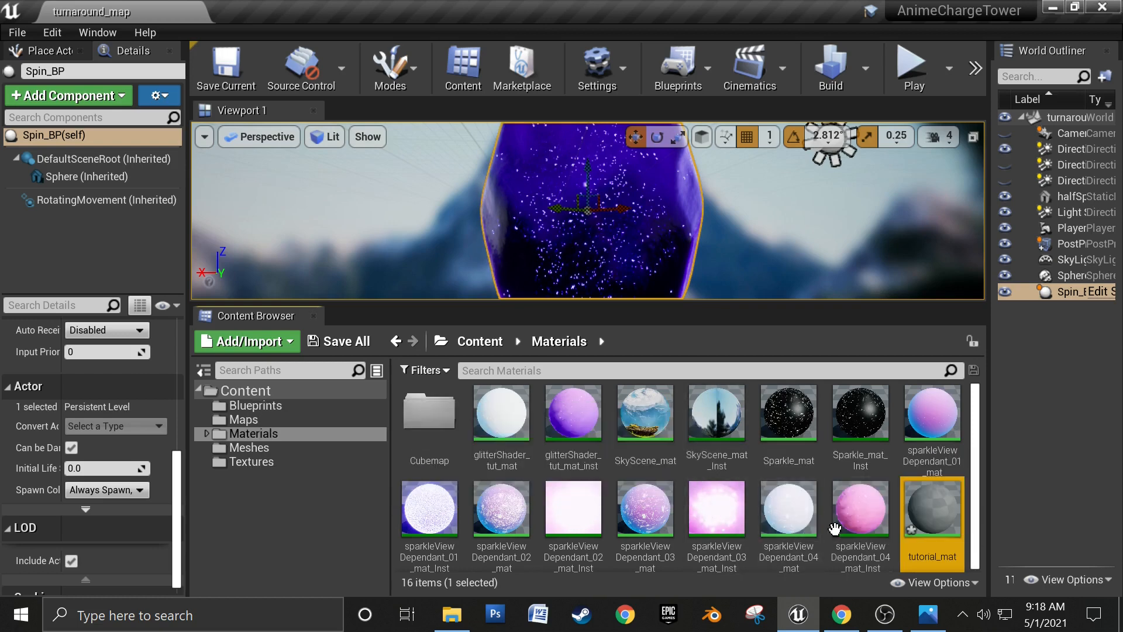
Step: Create a material instance from tutorial_mat and assign it to the Element 0 material slot of Spin_BP's Sphere component
{"action": "right_click", "coordinate": [934, 513]}
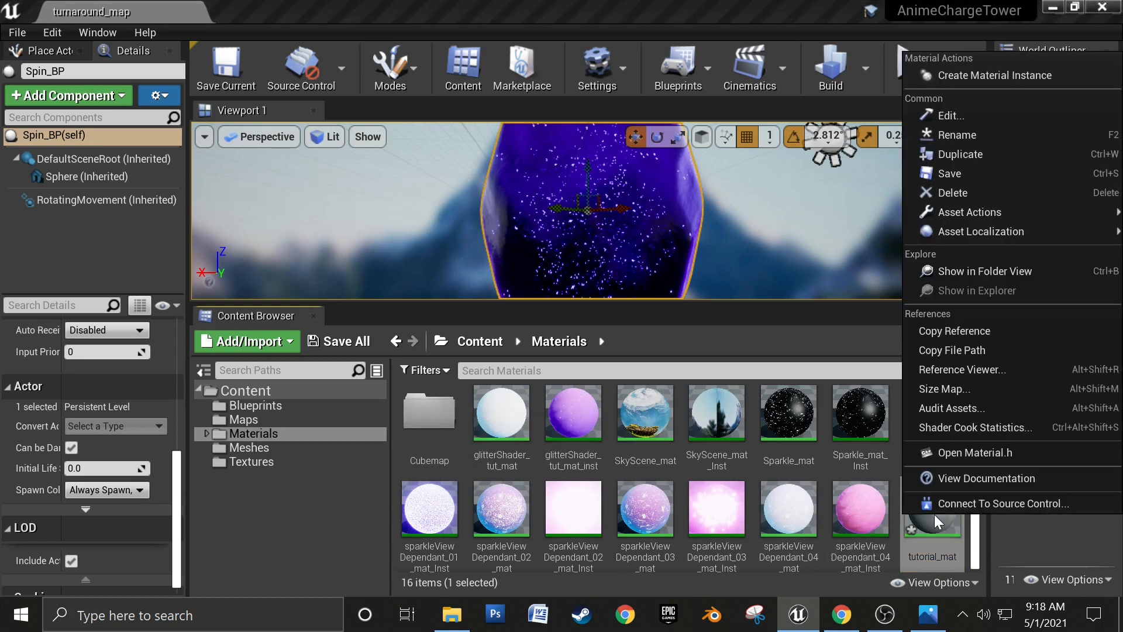
{"action": "left_click", "coordinate": [994, 71]}
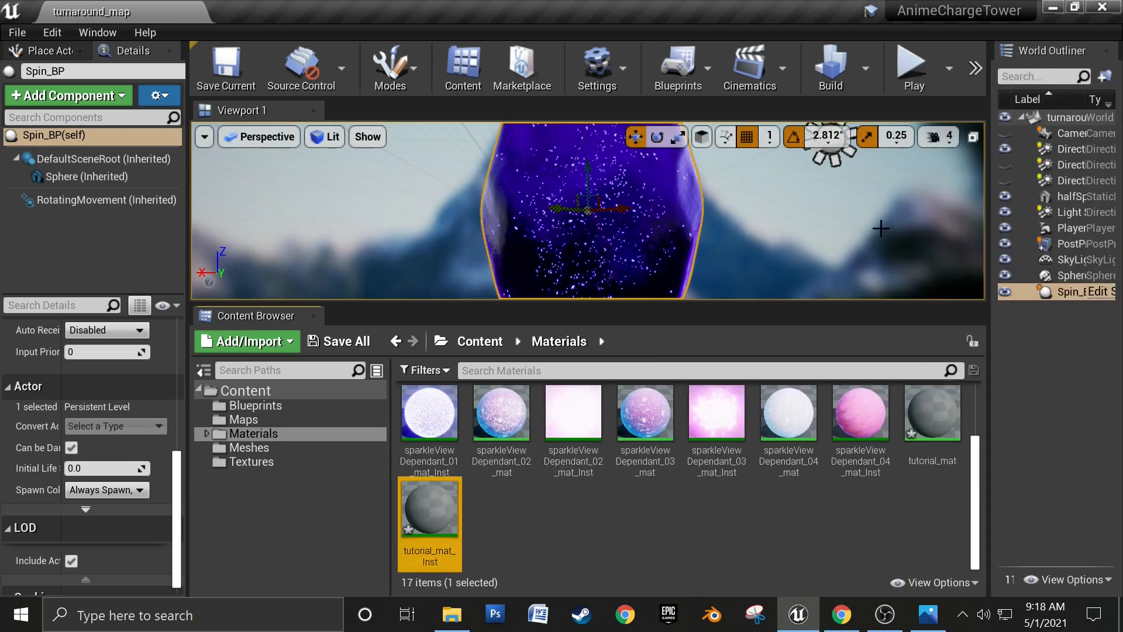
{"action": "left_click", "coordinate": [82, 180]}
{"action": "scroll", "coordinate": [100, 489], "scroll_direction": "down", "scroll_amount": 10}
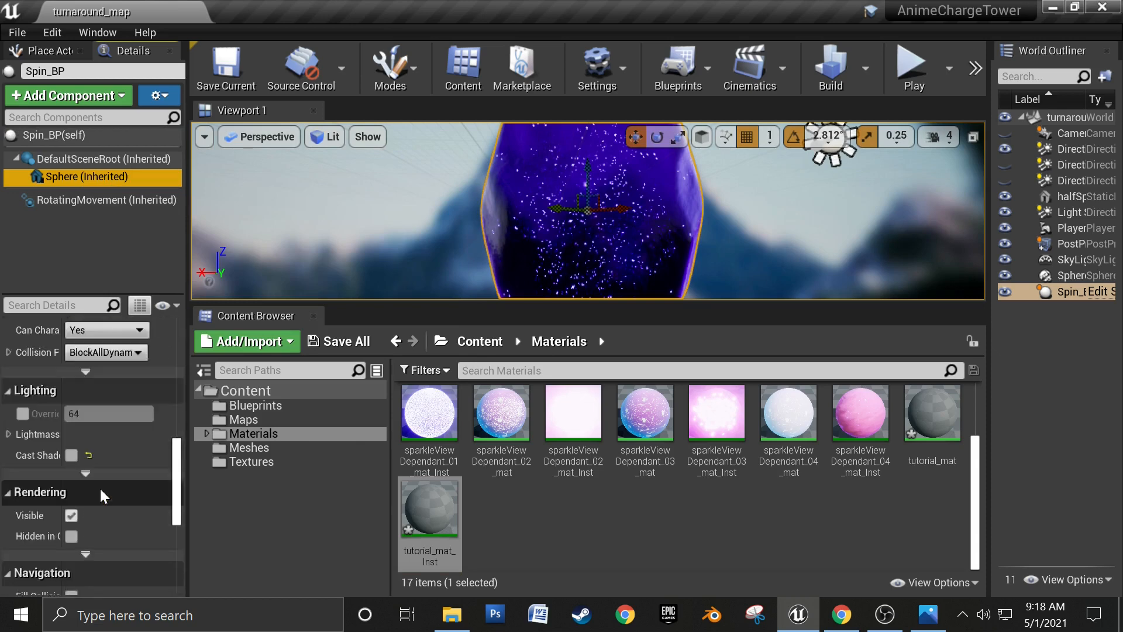
{"action": "left_click_drag", "start_coordinate": [184, 520], "coordinate": [187, 401]}
{"action": "left_click_drag", "start_coordinate": [430, 509], "coordinate": [106, 518]}
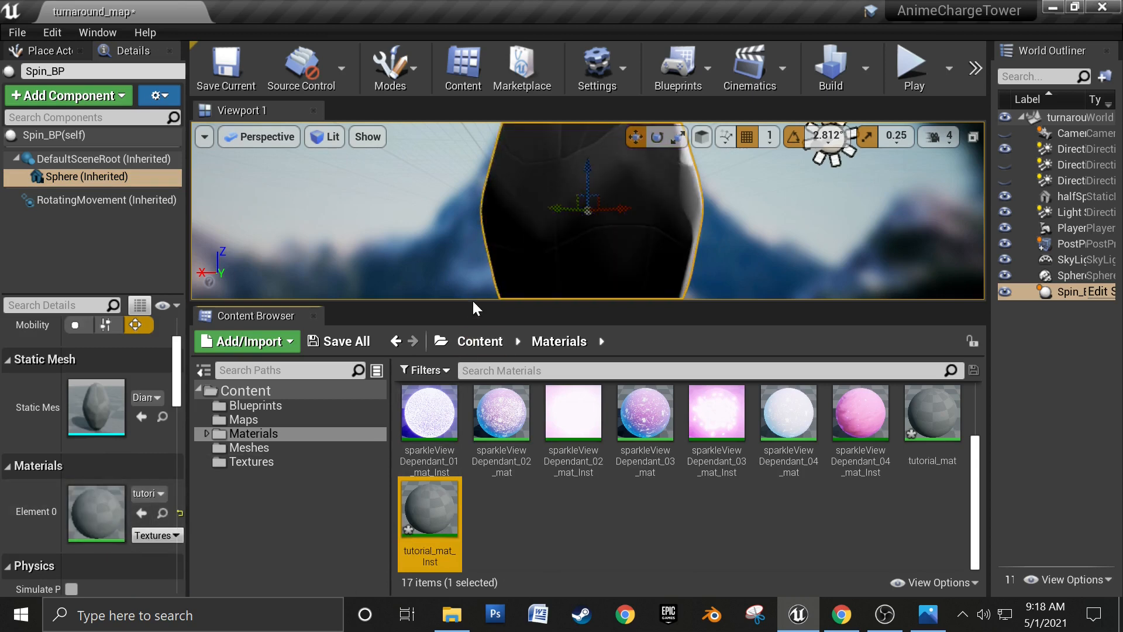
Step: Open the tutorial_mat material for editing and review its domain, blend mode and shading model settings
{"action": "left_click_drag", "start_coordinate": [472, 300], "coordinate": [468, 401]}
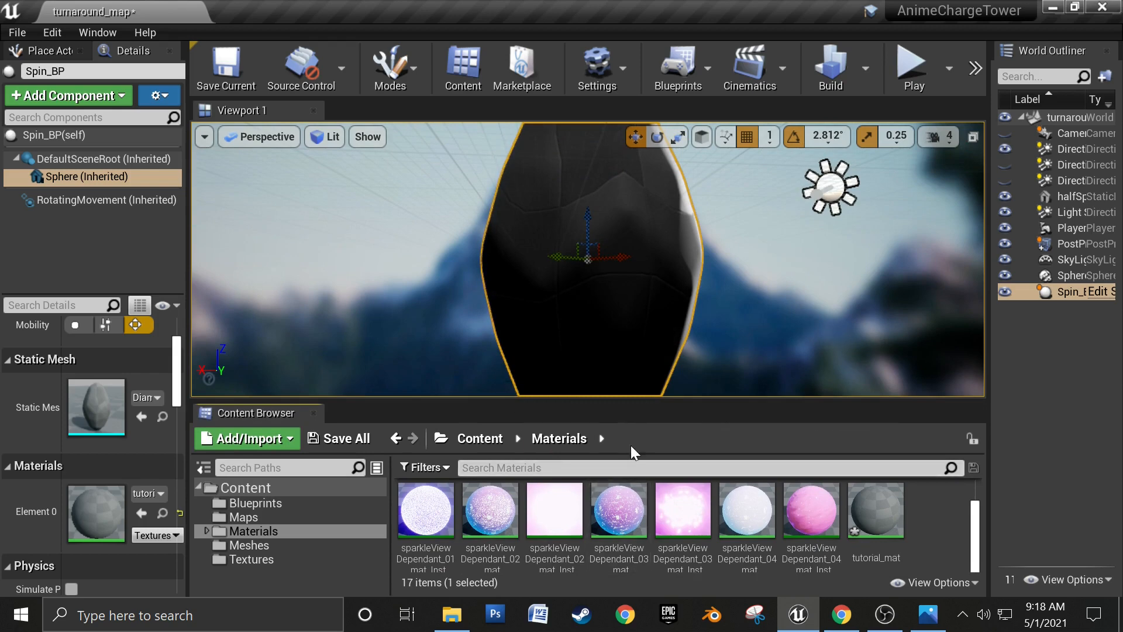
{"action": "double_click", "coordinate": [887, 520]}
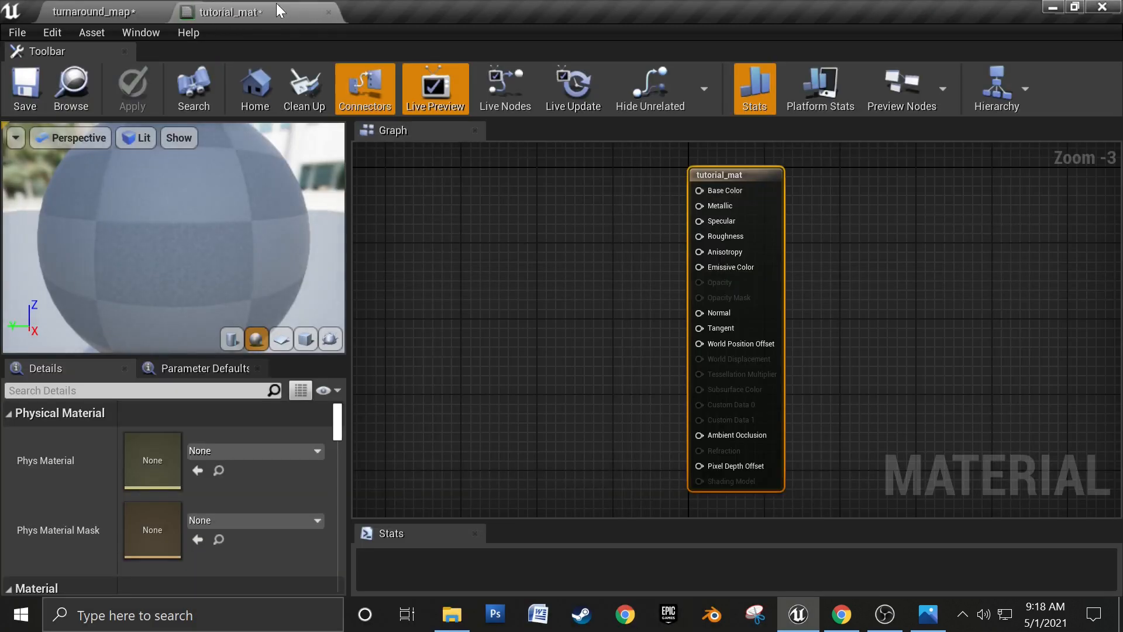
{"action": "right_click_drag", "start_coordinate": [479, 333], "coordinate": [577, 331]}
{"action": "scroll", "coordinate": [562, 345], "scroll_direction": "up", "scroll_amount": 1}
{"action": "right_click_drag", "start_coordinate": [502, 339], "coordinate": [524, 348]}
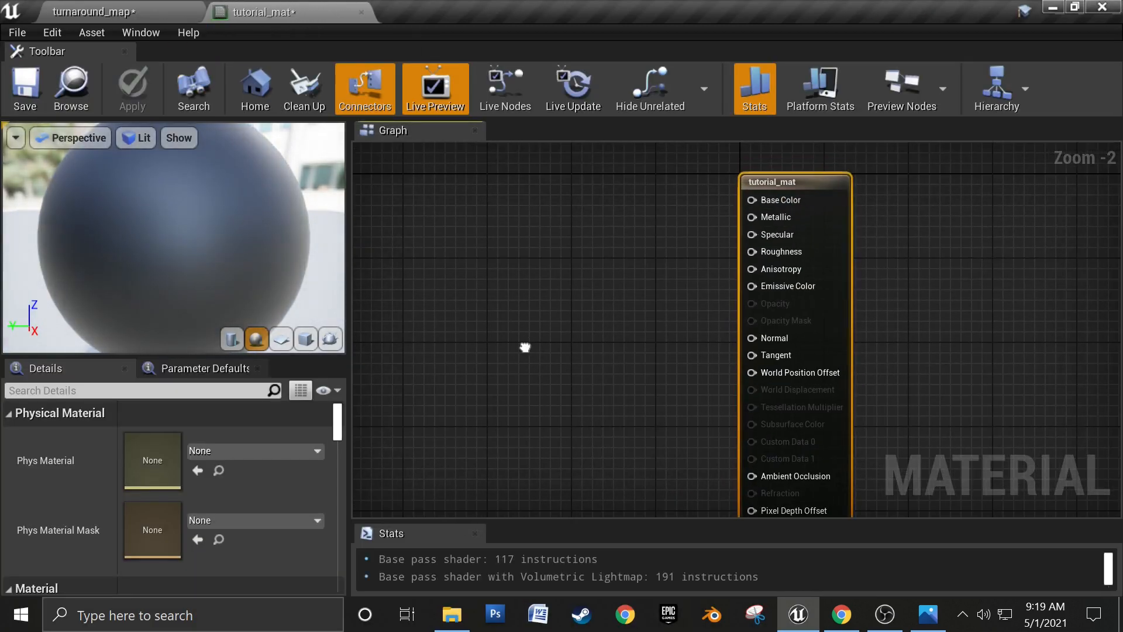
{"action": "left_click_drag", "start_coordinate": [336, 426], "coordinate": [338, 443]}
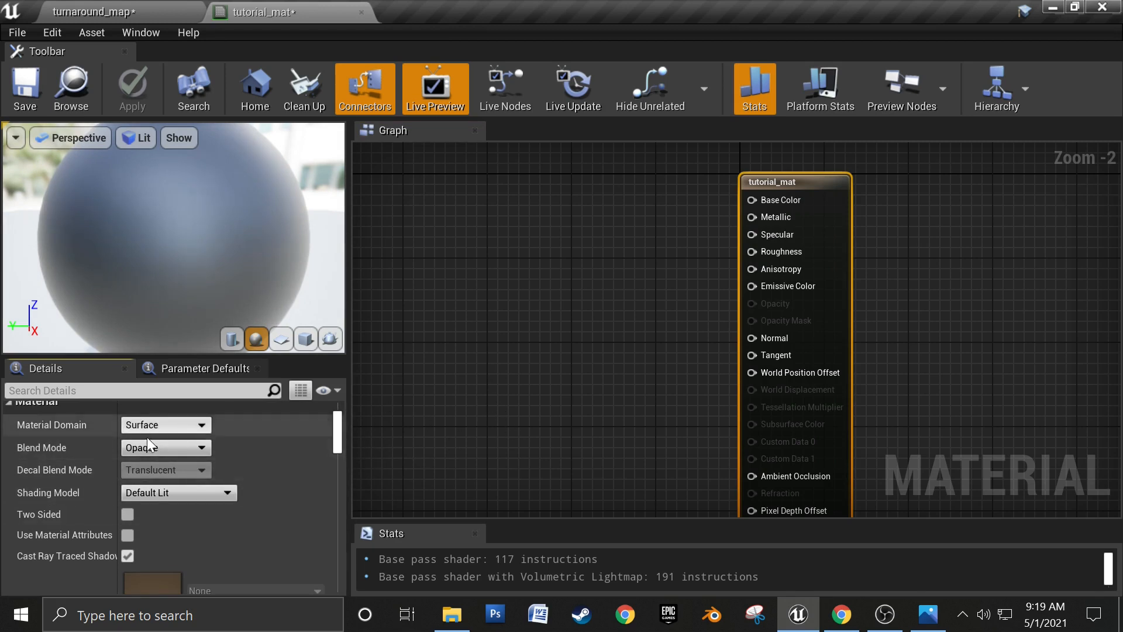
{"action": "scroll", "coordinate": [251, 478], "scroll_direction": "up", "scroll_amount": 1}
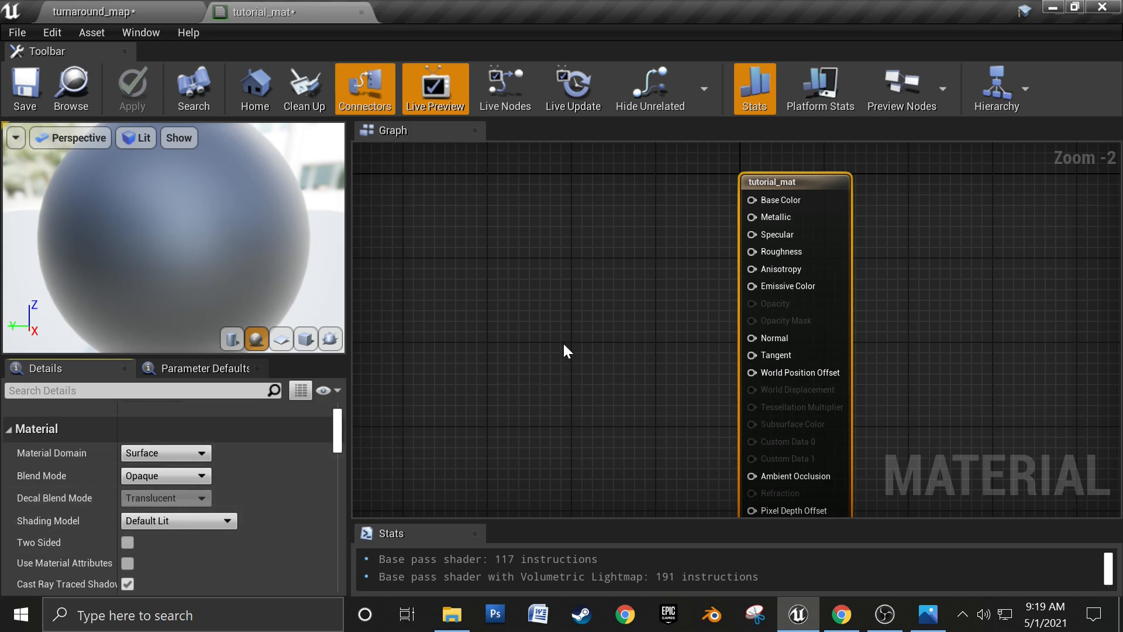
{"action": "right_click_drag", "start_coordinate": [567, 345], "coordinate": [590, 329]}
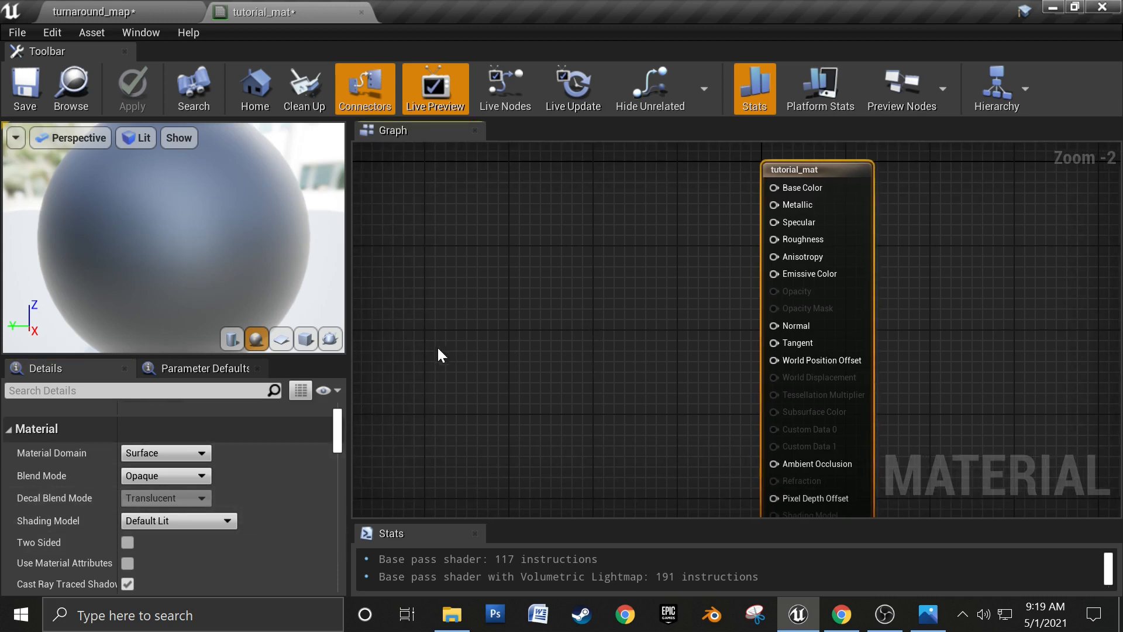
{"action": "right_click_drag", "start_coordinate": [440, 354], "coordinate": [499, 351]}
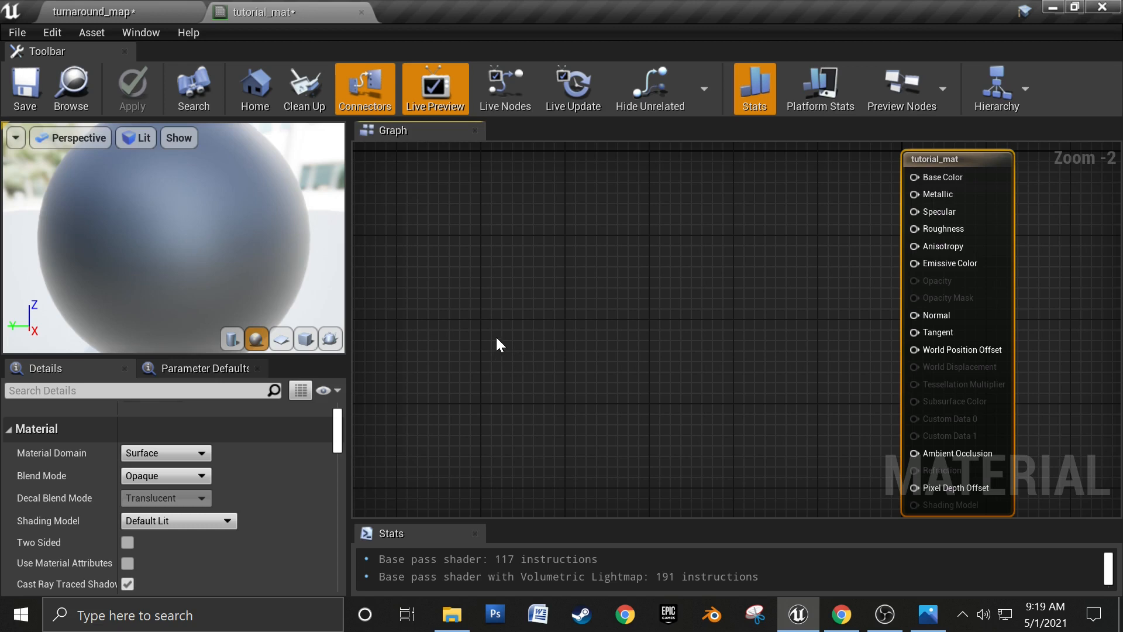
{"action": "right_click_drag", "start_coordinate": [472, 322], "coordinate": [394, 321]}
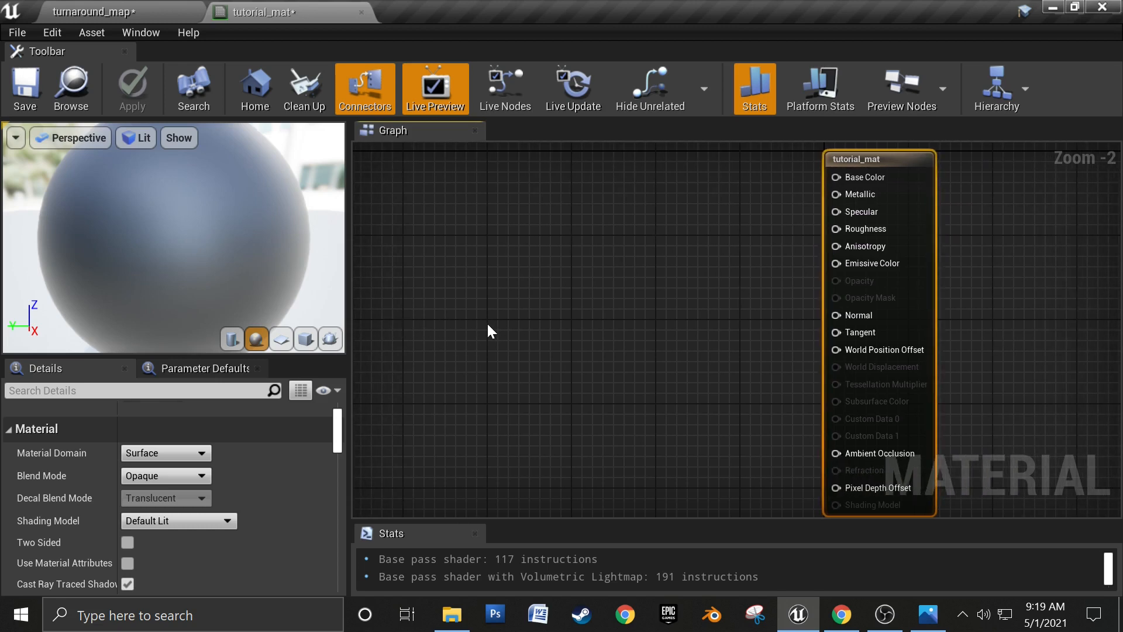
{"action": "right_click_drag", "start_coordinate": [488, 325], "coordinate": [551, 325]}
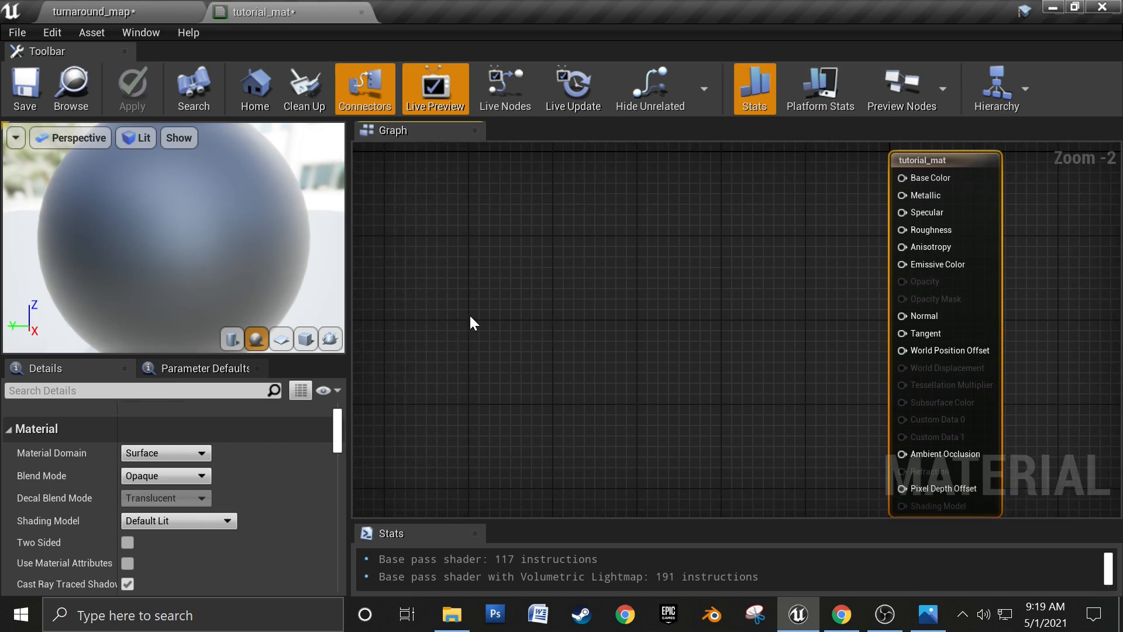
Step: Add a Texture Sample node to the material graph and assign the SparkleNoise_01 texture to it
{"action": "left_click", "coordinate": [526, 281]}
{"action": "left_click", "coordinate": [528, 269]}
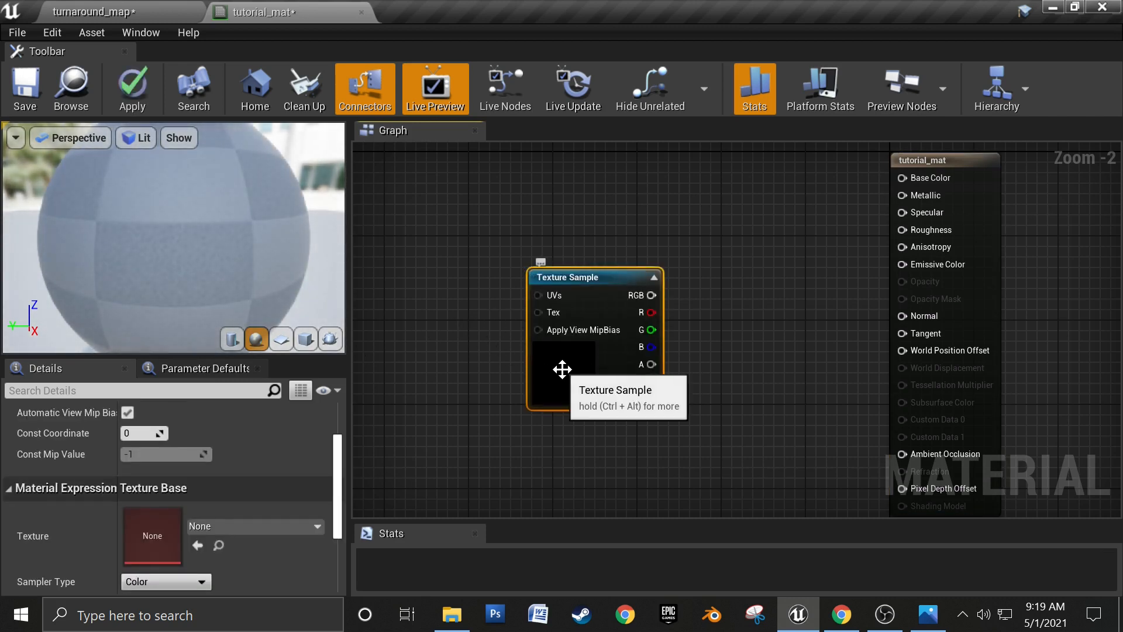
{"action": "left_click", "coordinate": [275, 526]}
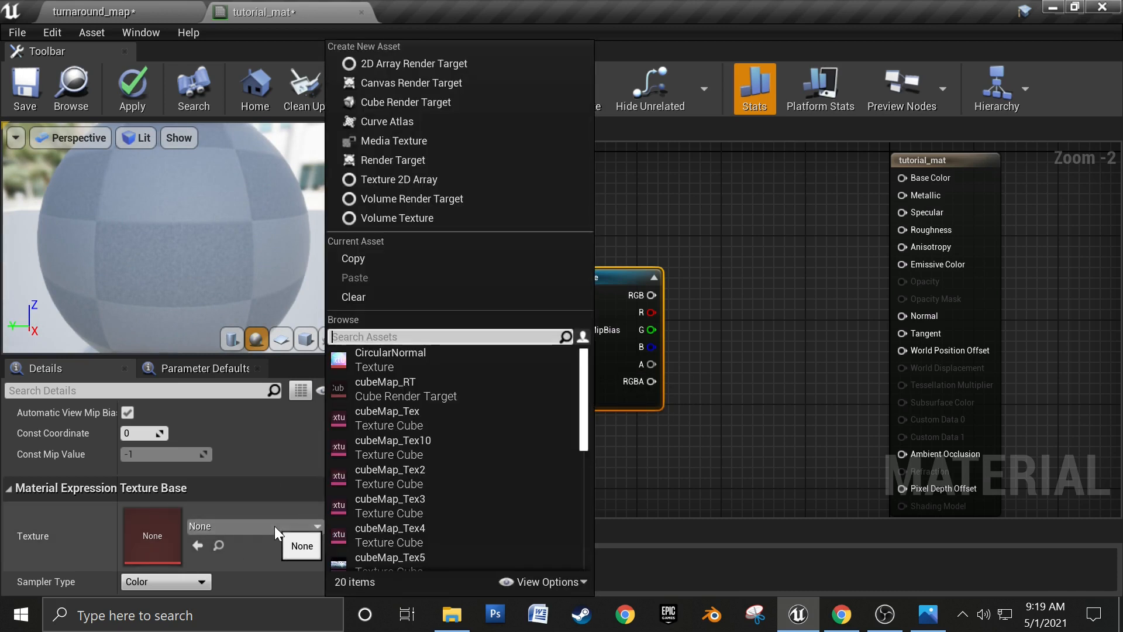
{"action": "scroll", "coordinate": [479, 482], "scroll_direction": "down", "scroll_amount": 5}
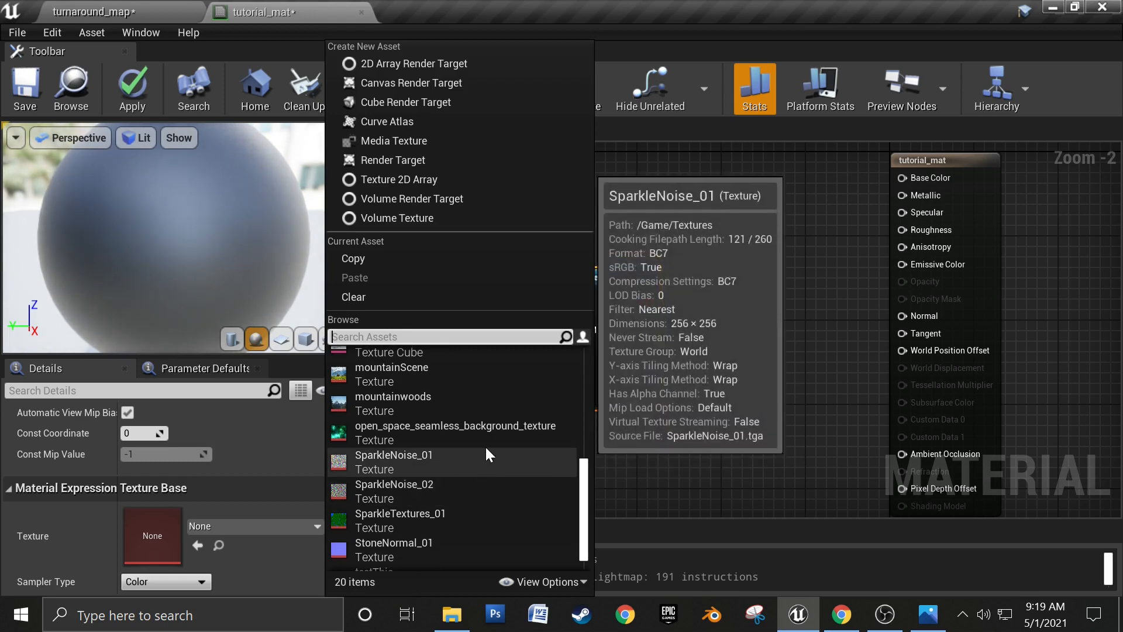
{"action": "left_click", "coordinate": [462, 455]}
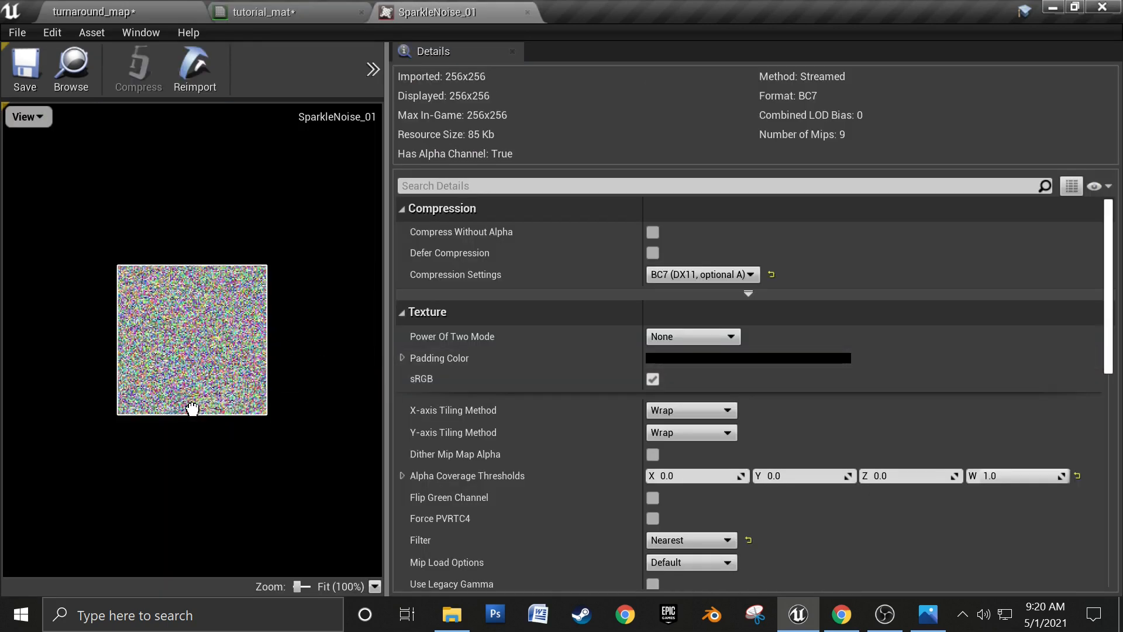
Step: Inspect the SparkleNoise_01 texture up close with its green and blue channels hidden, and return to the tutorial_mat graph
{"action": "scroll", "coordinate": [203, 422], "scroll_direction": "up", "scroll_amount": 3}
{"action": "scroll", "coordinate": [203, 420], "scroll_direction": "up", "scroll_amount": 8}
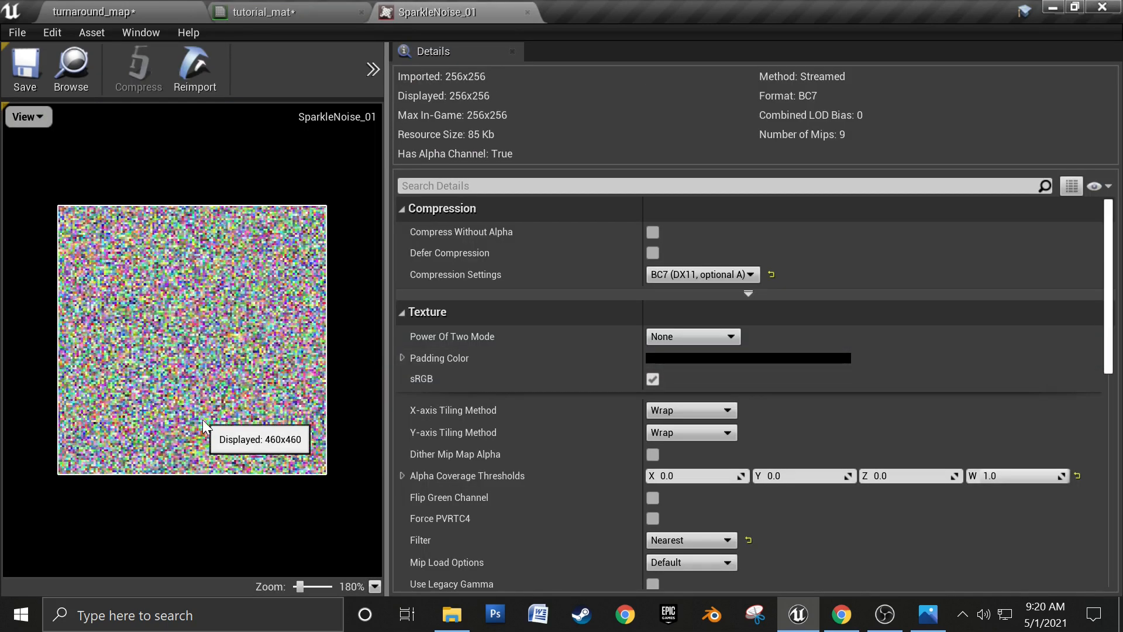
{"action": "left_click", "coordinate": [41, 115]}
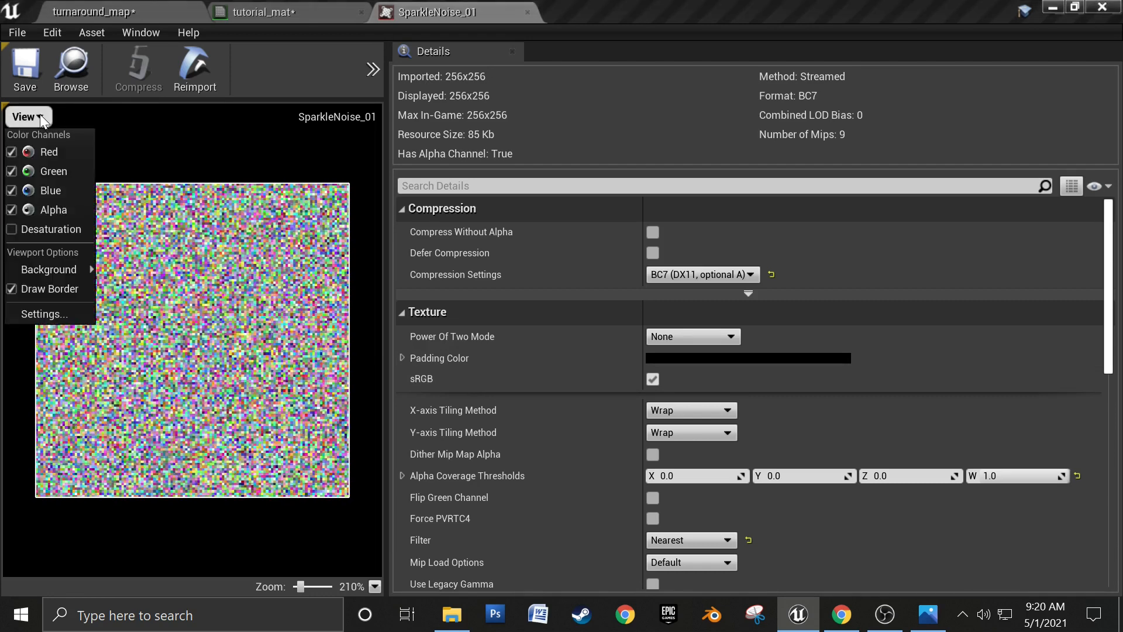
{"action": "left_click", "coordinate": [46, 167]}
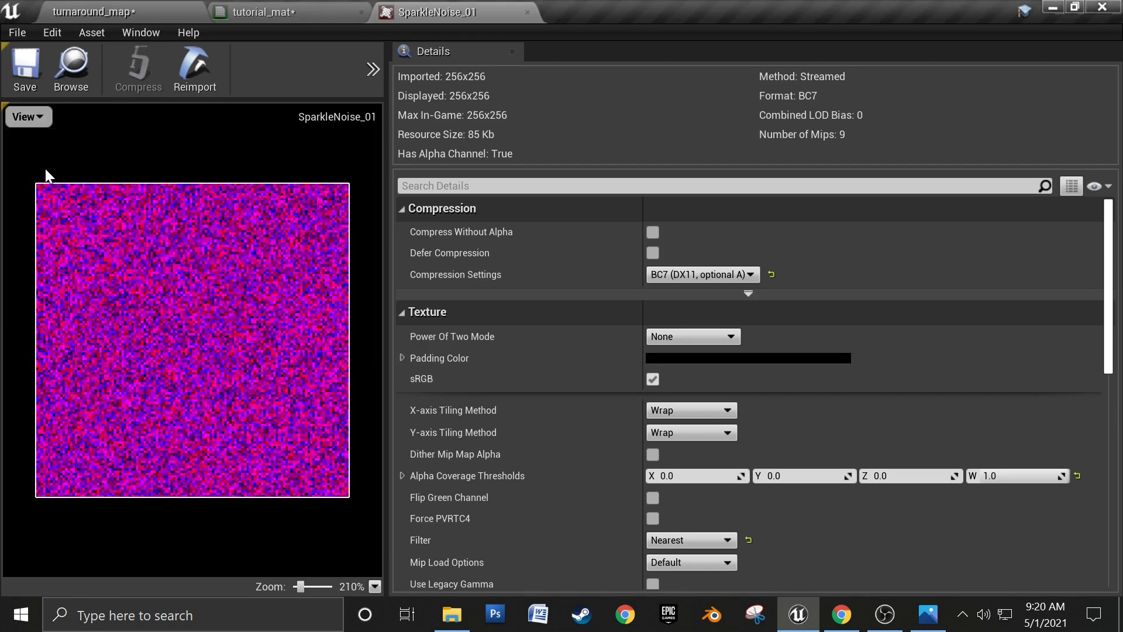
{"action": "left_click", "coordinate": [26, 117]}
{"action": "left_click", "coordinate": [14, 192]}
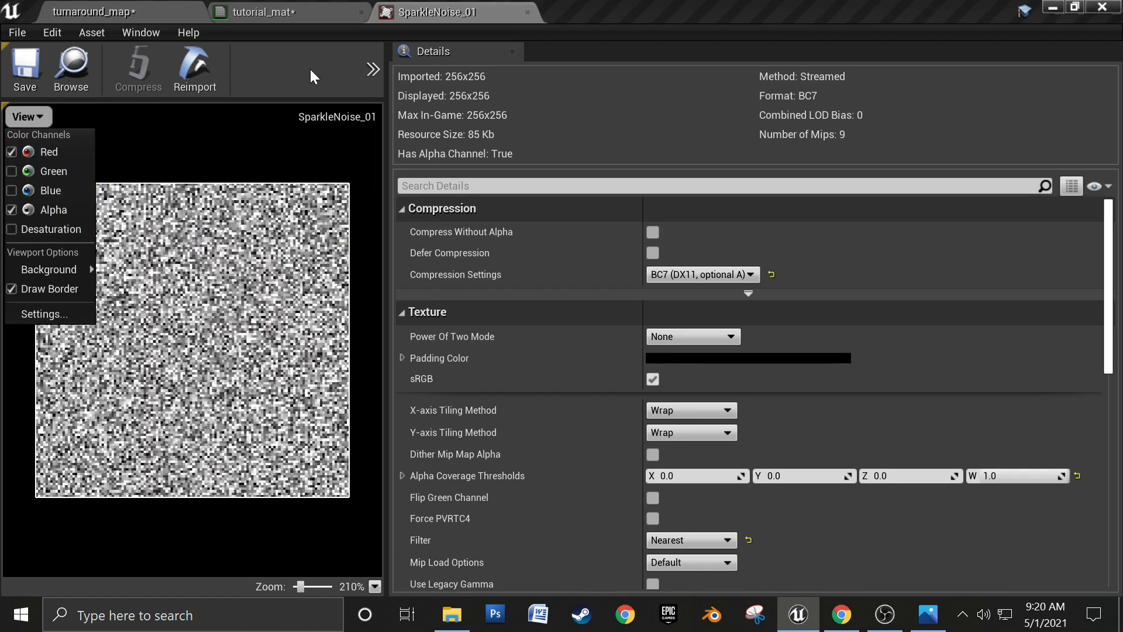
{"action": "left_click", "coordinate": [644, 7]}
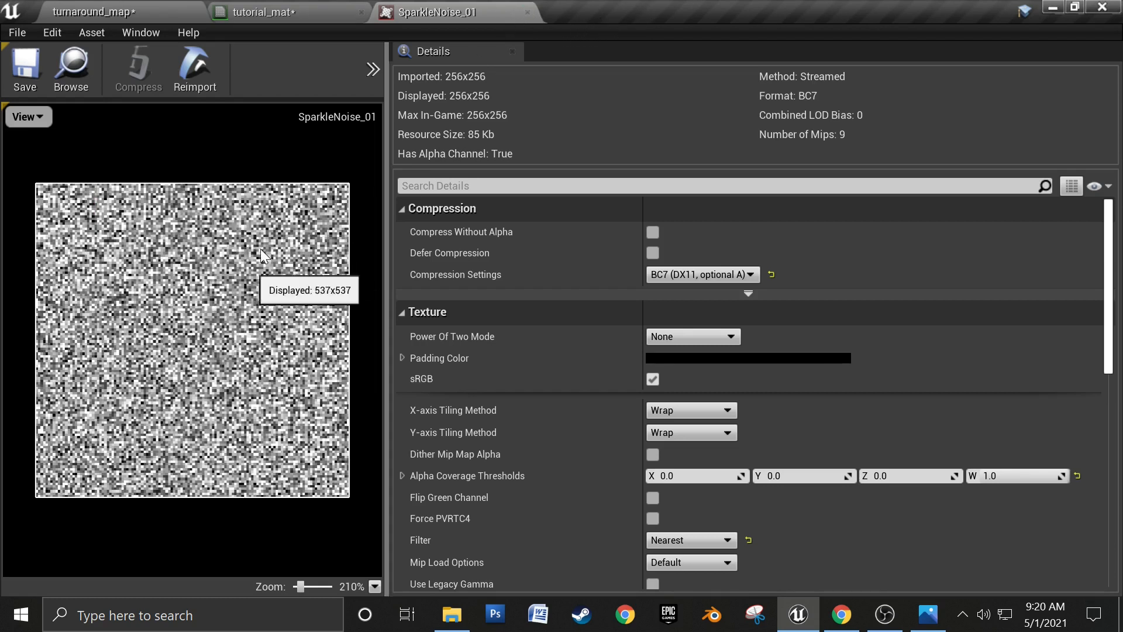
{"action": "left_click", "coordinate": [315, 14]}
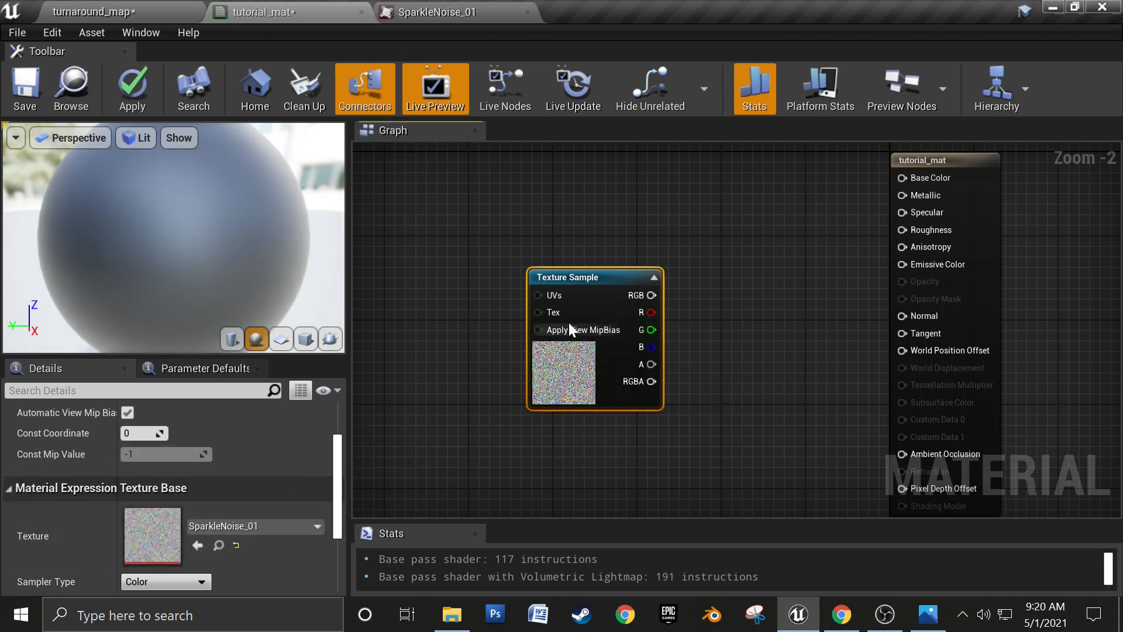
Step: Add a TextureCoordinate node before the input side of the SparkleNoise_01 Texture Sample node
{"action": "right_click_drag", "start_coordinate": [485, 410], "coordinate": [618, 365]}
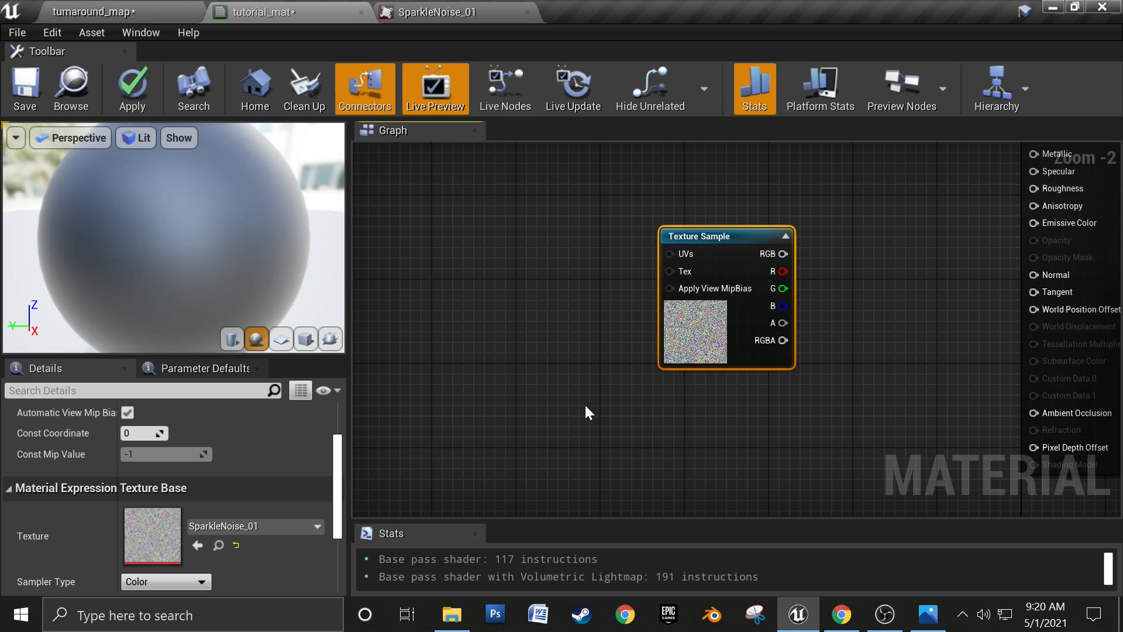
{"action": "right_click_drag", "start_coordinate": [611, 395], "coordinate": [617, 326]}
{"action": "right_click", "coordinate": [618, 316]}
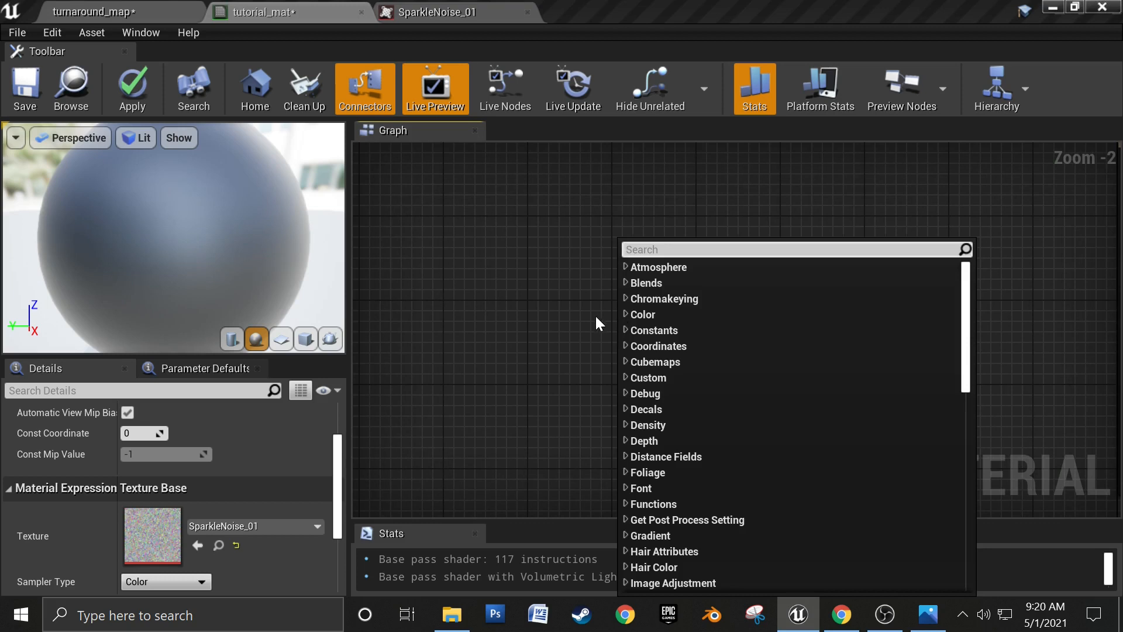
{"action": "type", "text": "tex"}
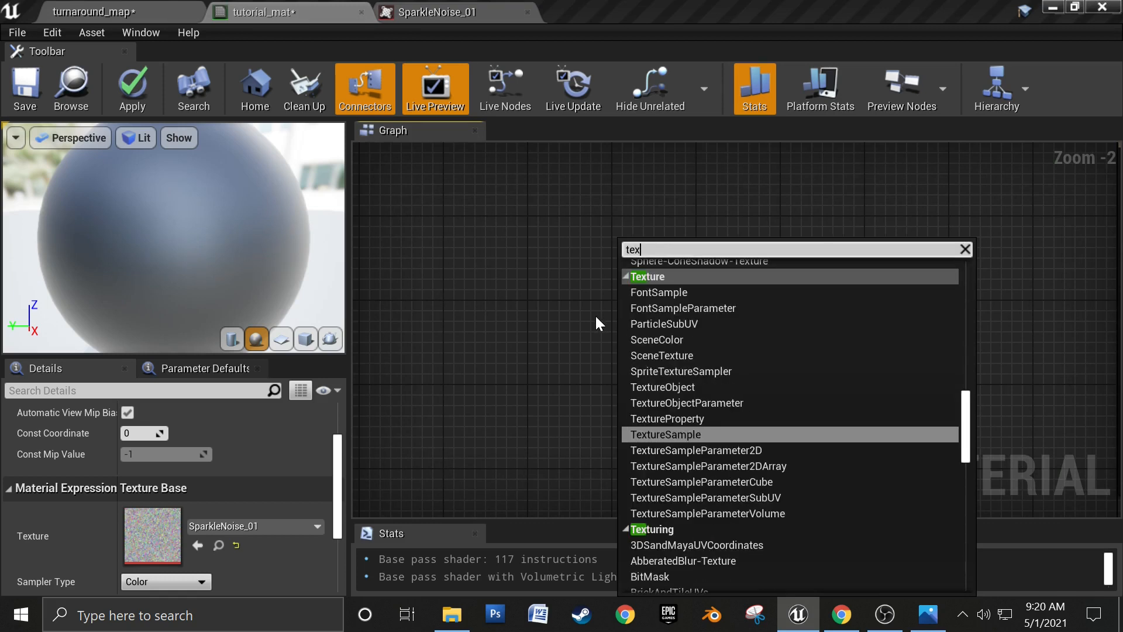
{"action": "type", "text": "coo"}
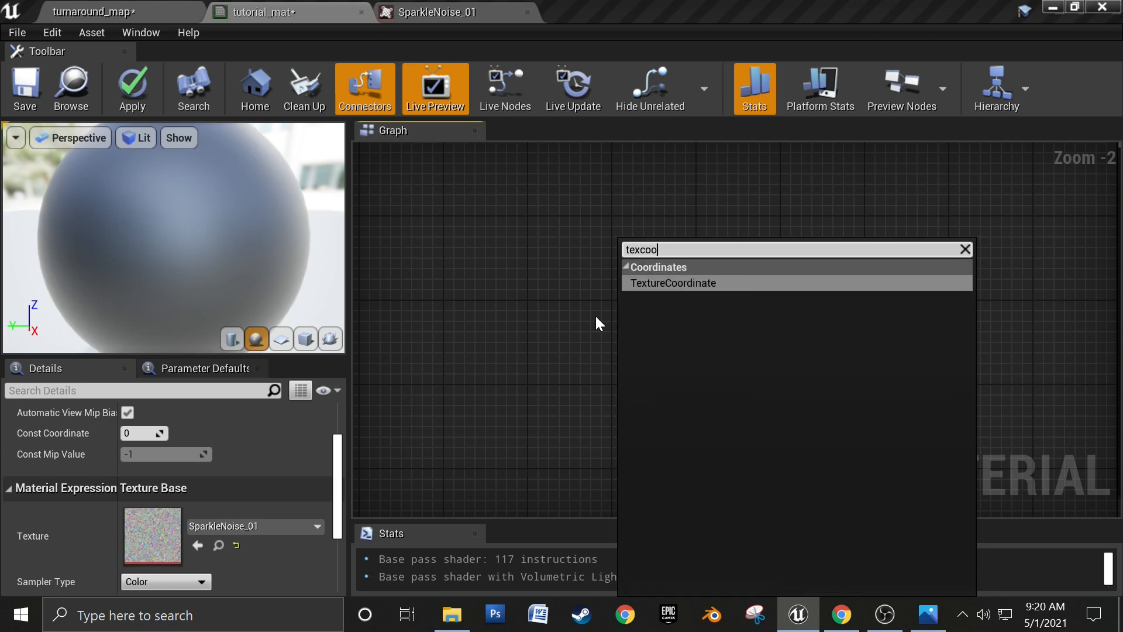
{"action": "left_click", "coordinate": [711, 283]}
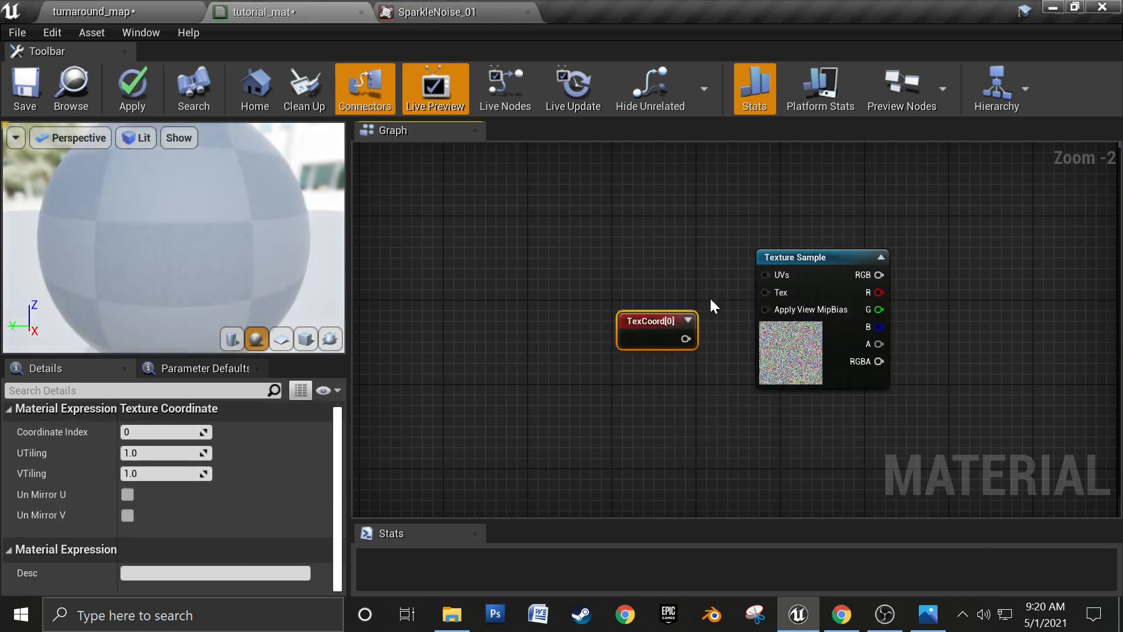
Step: Insert a Multiply node between the TextureCoordinate node and the Texture Sample, wiring TexCoord into A and the product into UVs
{"action": "left_click_drag", "start_coordinate": [654, 340], "coordinate": [502, 263]}
{"action": "left_click_drag", "start_coordinate": [574, 285], "coordinate": [659, 286]}
{"action": "type", "text": "mult"}
{"action": "key", "text": "Return"}
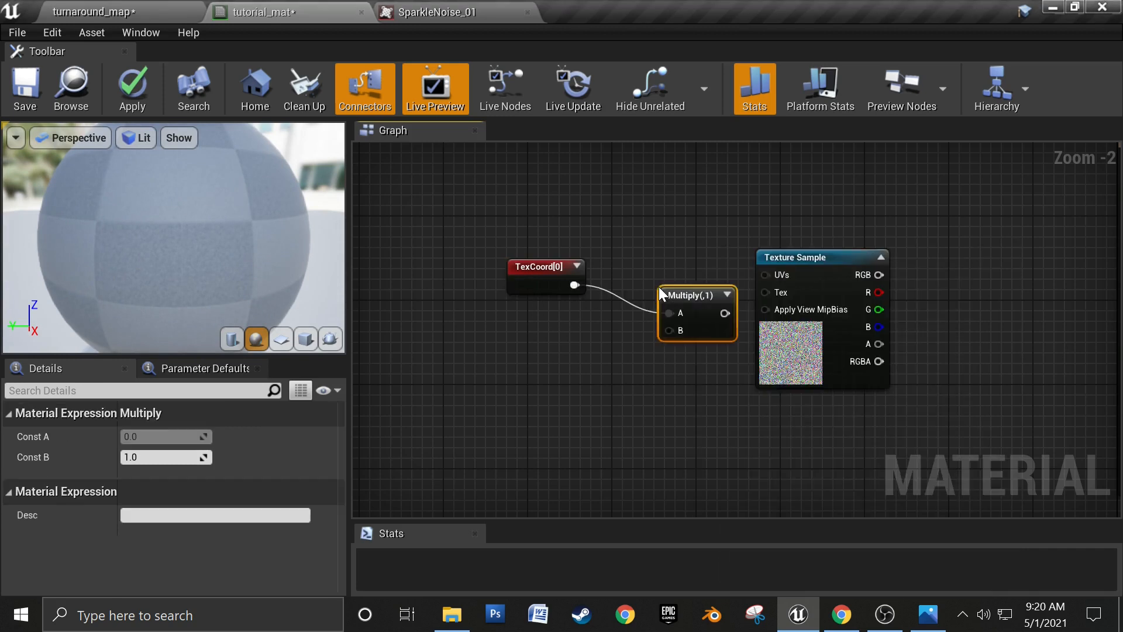
{"action": "left_click_drag", "start_coordinate": [691, 294], "coordinate": [653, 267]}
{"action": "right_click_drag", "start_coordinate": [688, 329], "coordinate": [671, 341]}
{"action": "scroll", "coordinate": [671, 341], "scroll_direction": "up", "scroll_amount": 2}
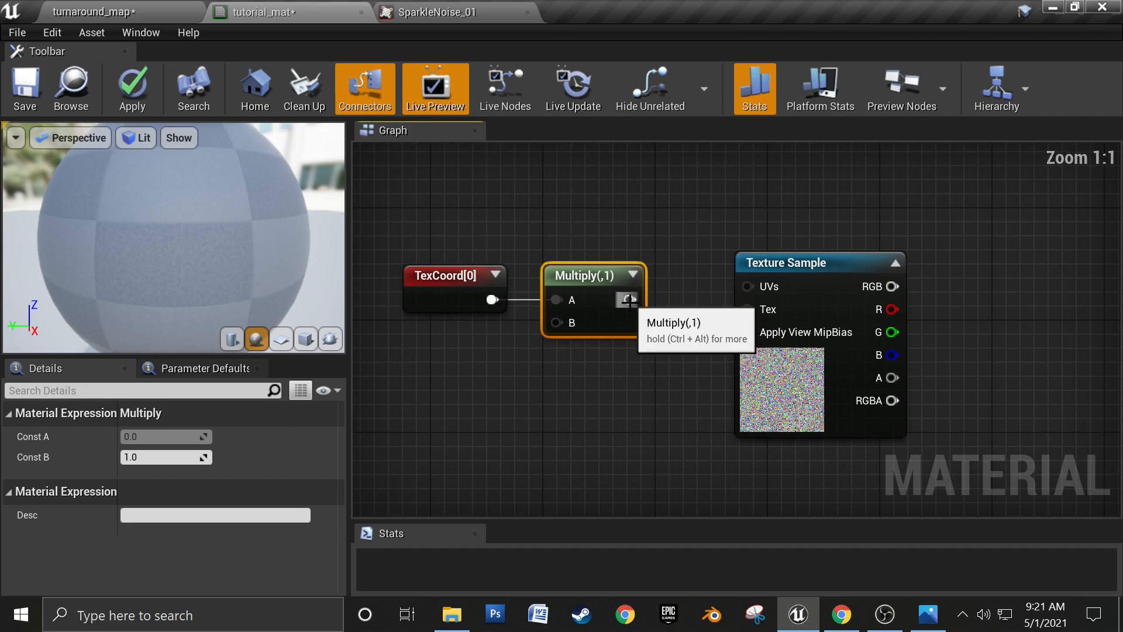
{"action": "left_click_drag", "start_coordinate": [629, 299], "coordinate": [731, 321]}
Step: Add a scalar parameter named Sparkle_Scale below the TextureCoordinate node and connect it to the Multiply node's B input
{"action": "right_click_drag", "start_coordinate": [557, 361], "coordinate": [662, 374]}
{"action": "left_click", "coordinate": [561, 297]}
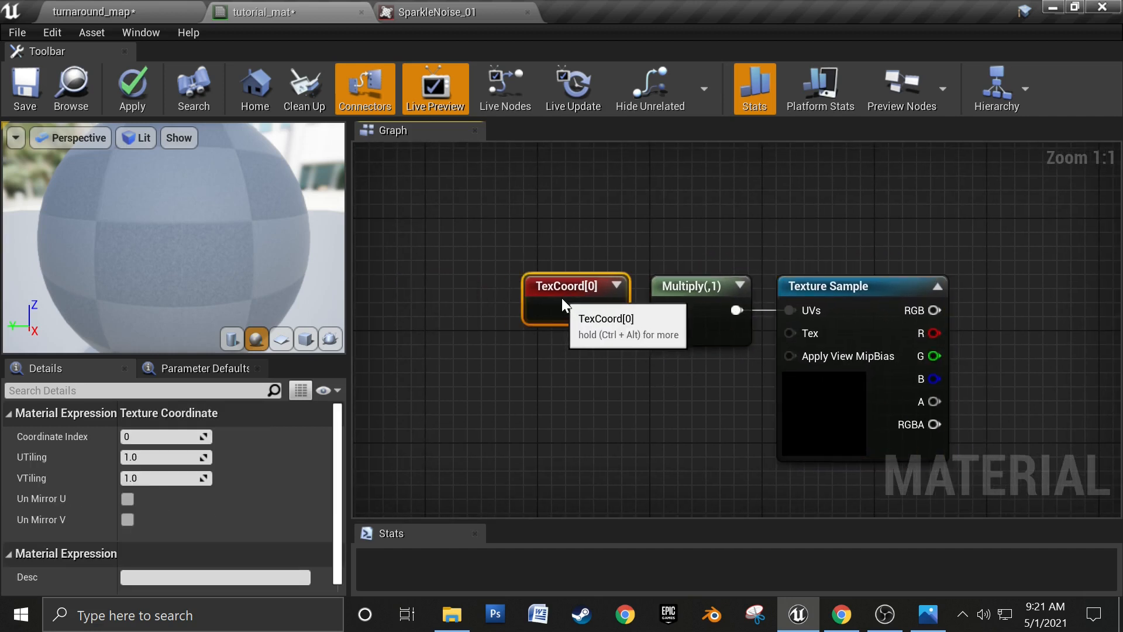
{"action": "right_click_drag", "start_coordinate": [575, 374], "coordinate": [677, 374]}
{"action": "left_click", "coordinate": [620, 395]}
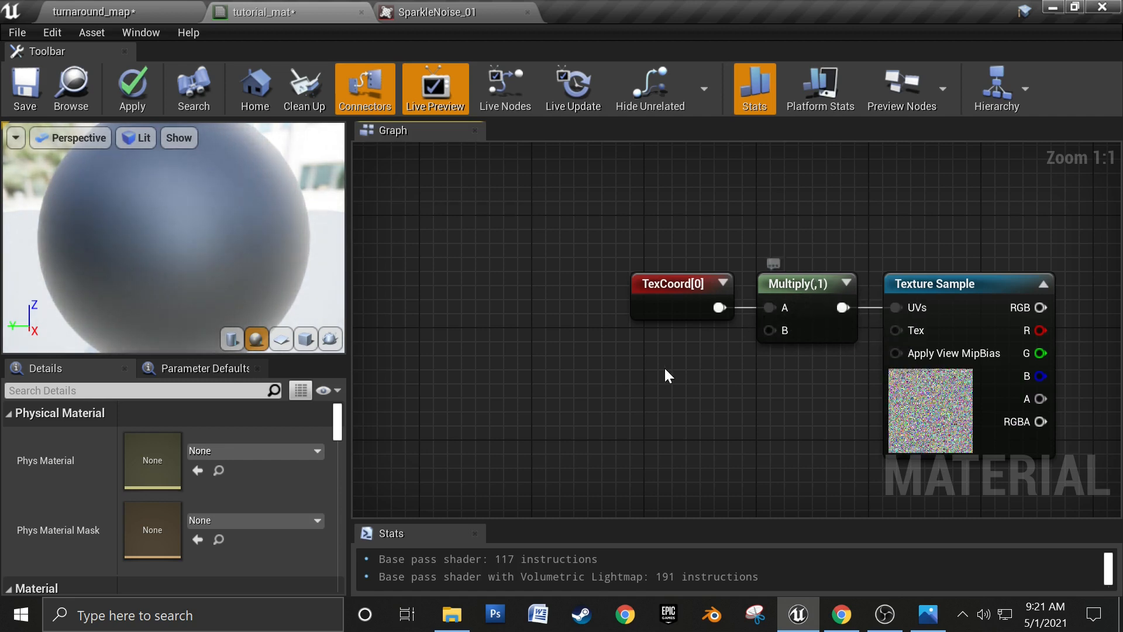
{"action": "left_click", "coordinate": [639, 384]}
{"action": "type", "text": "s"}
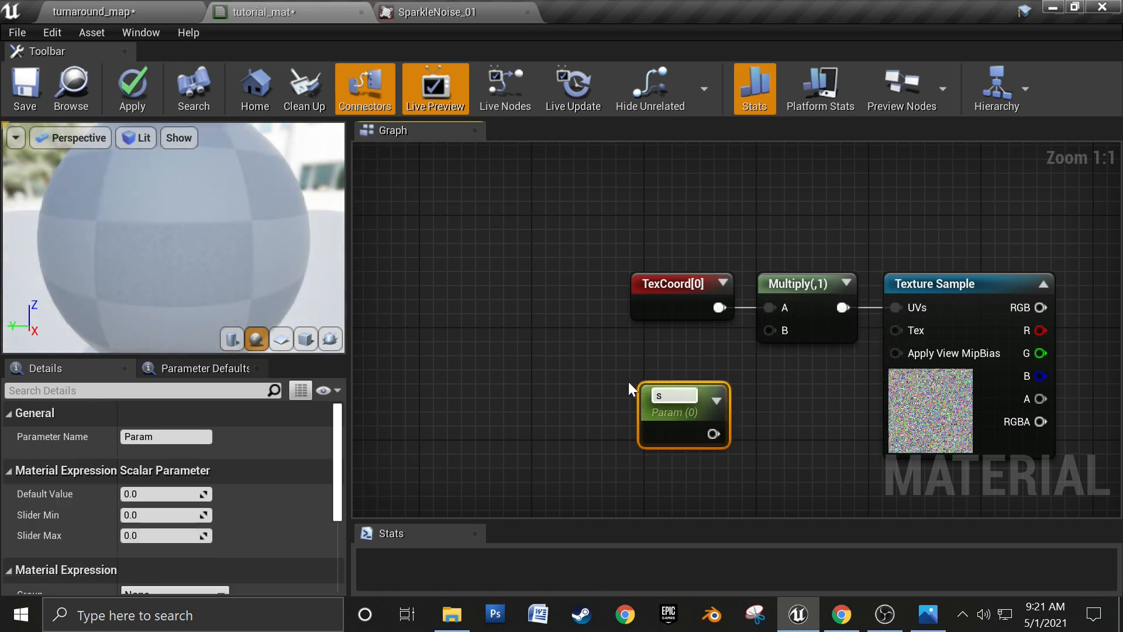
{"action": "key", "text": "BackSpace"}
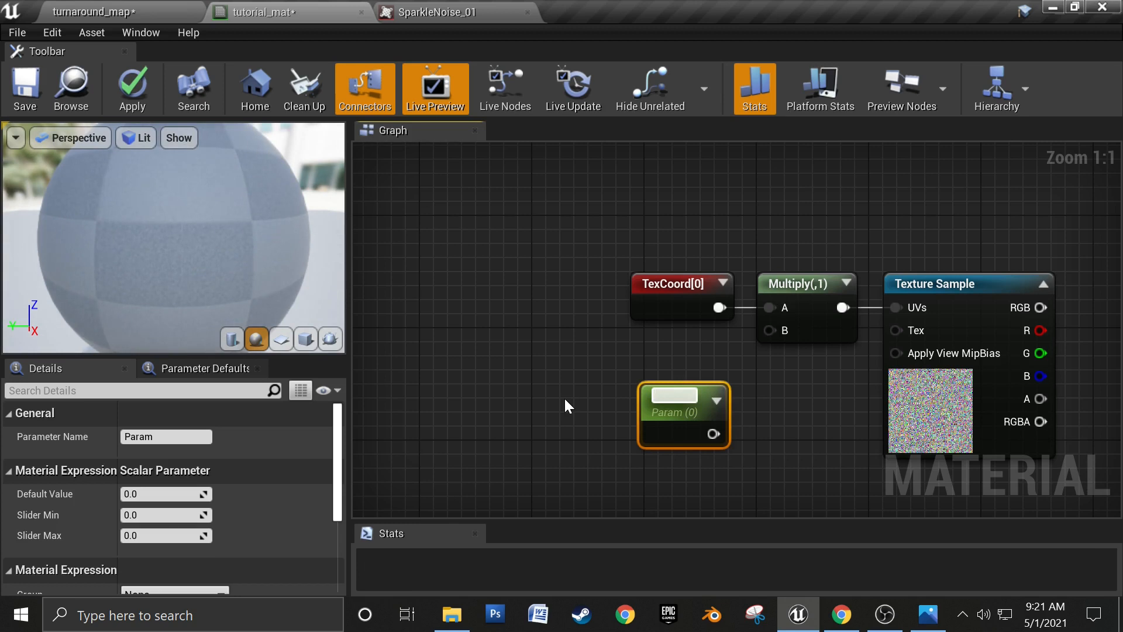
{"action": "type", "text": "Sparkle"}
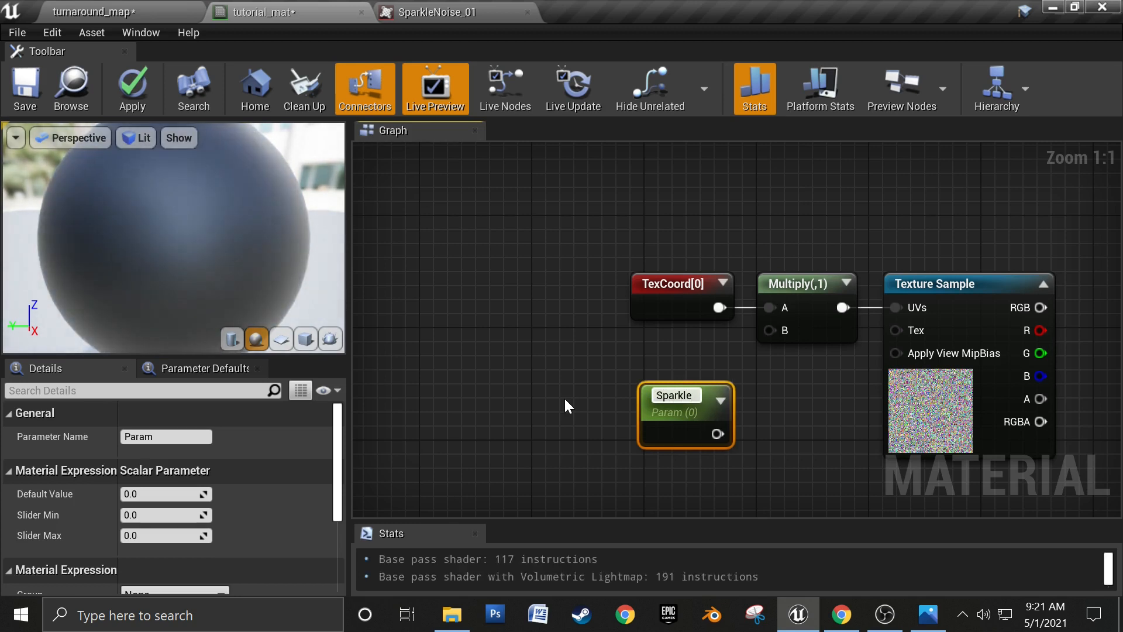
{"action": "type", "text": "_Scale"}
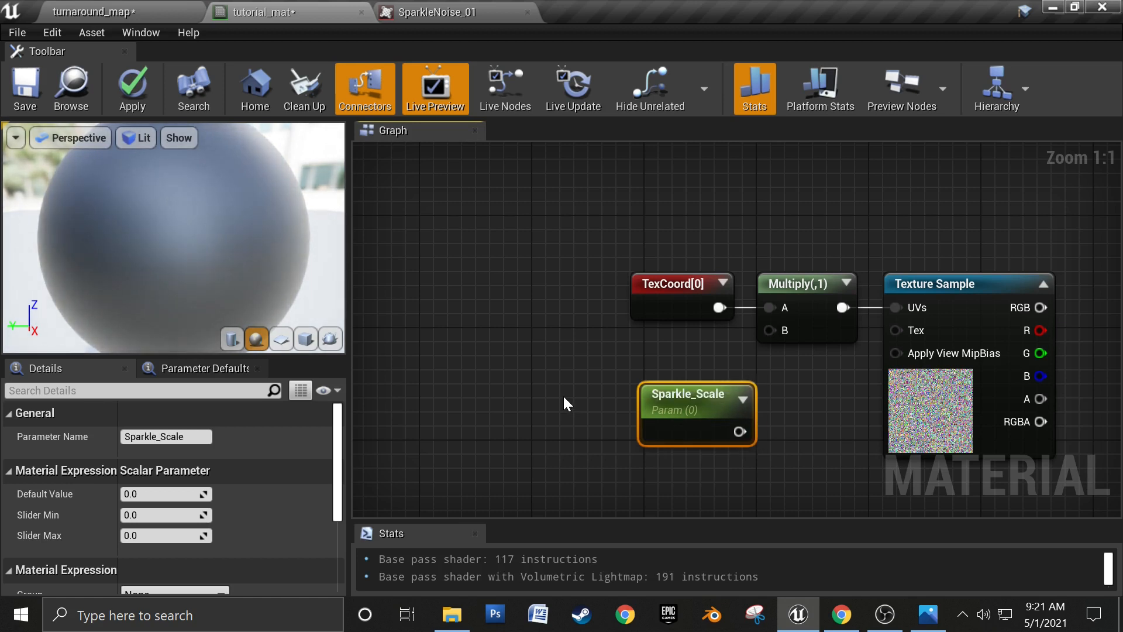
{"action": "left_click_drag", "start_coordinate": [679, 401], "coordinate": [645, 345]}
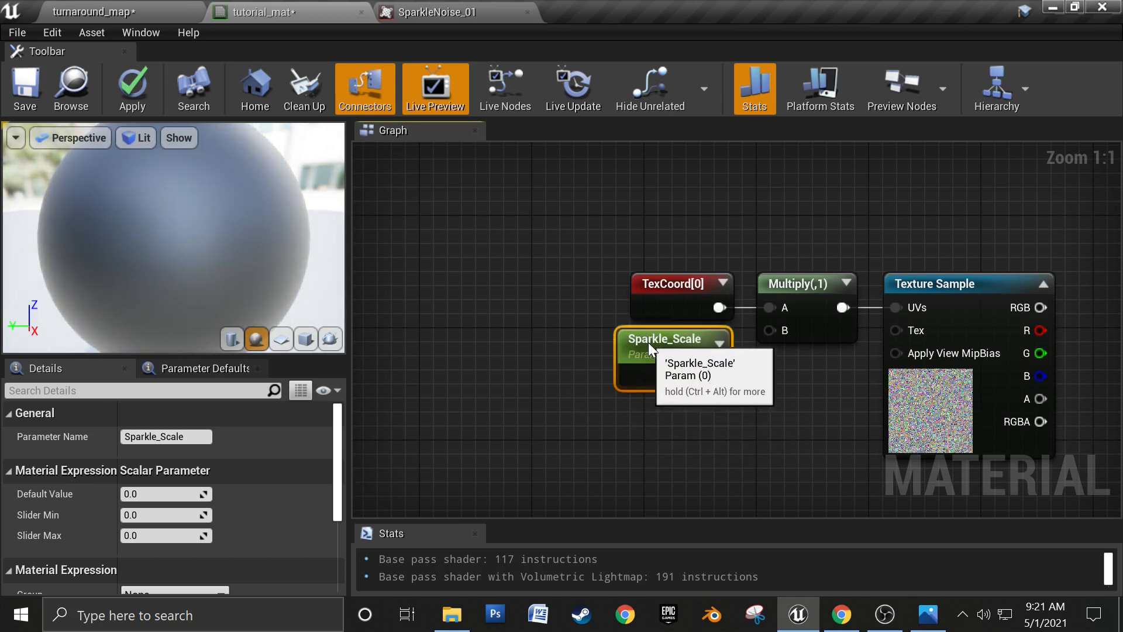
{"action": "left_click_drag", "start_coordinate": [715, 376], "coordinate": [769, 331]}
Step: Connect the Texture Sample's RGB output to the Emissive Color input of a closer-placed tutorial_mat result node and save the material
{"action": "right_click_drag", "start_coordinate": [957, 341], "coordinate": [766, 339]}
{"action": "right_click_drag", "start_coordinate": [915, 364], "coordinate": [907, 365]}
{"action": "scroll", "coordinate": [813, 345], "scroll_direction": "down", "scroll_amount": 2}
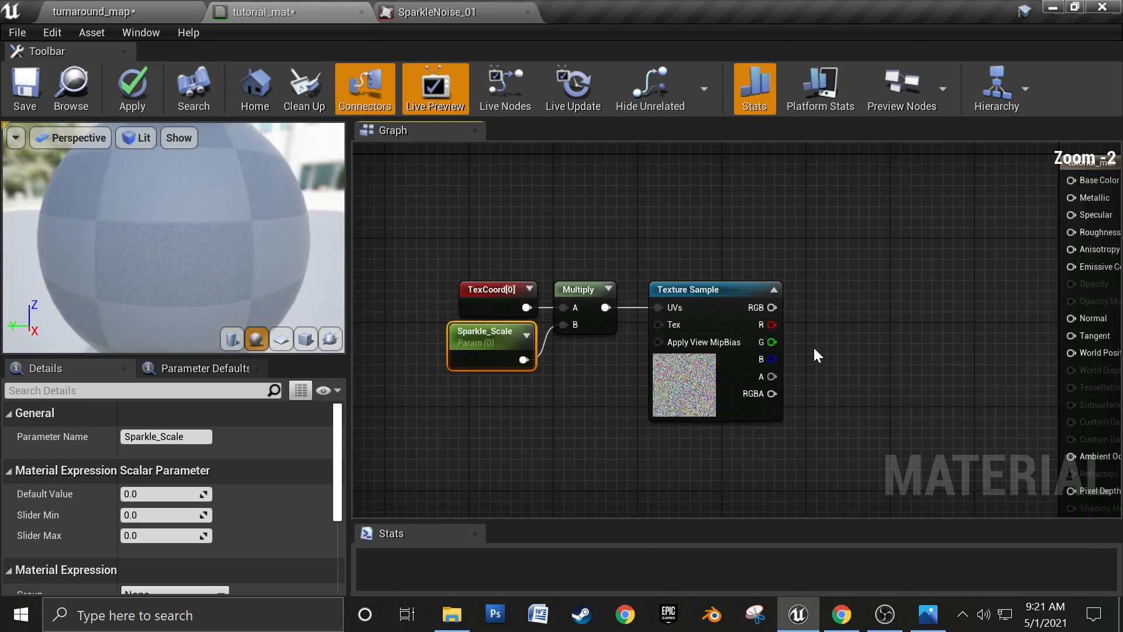
{"action": "left_click_drag", "start_coordinate": [521, 271], "coordinate": [830, 344]}
{"action": "right_click_drag", "start_coordinate": [893, 342], "coordinate": [671, 396]}
{"action": "scroll", "coordinate": [671, 395], "scroll_direction": "up", "scroll_amount": 1}
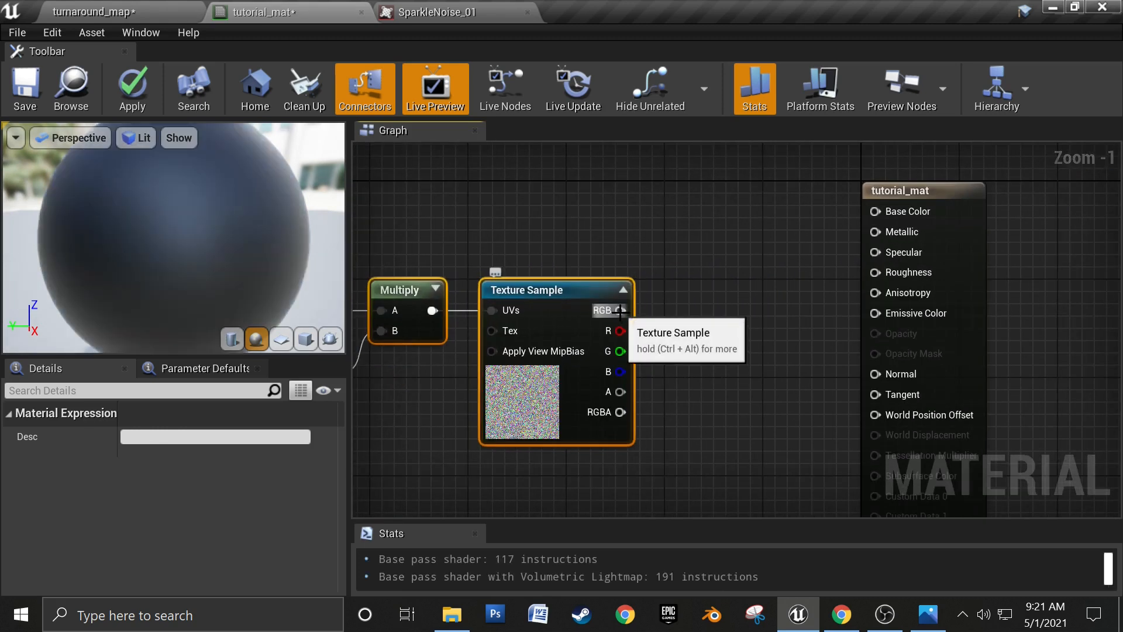
{"action": "left_click_drag", "start_coordinate": [622, 311], "coordinate": [797, 309]}
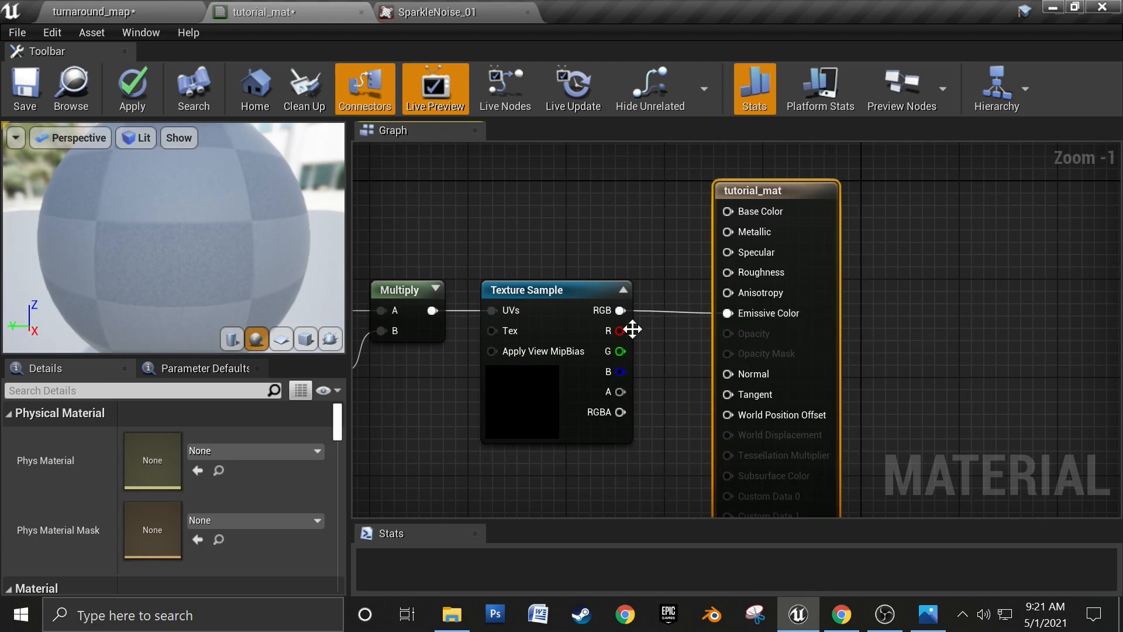
{"action": "left_click", "coordinate": [22, 94]}
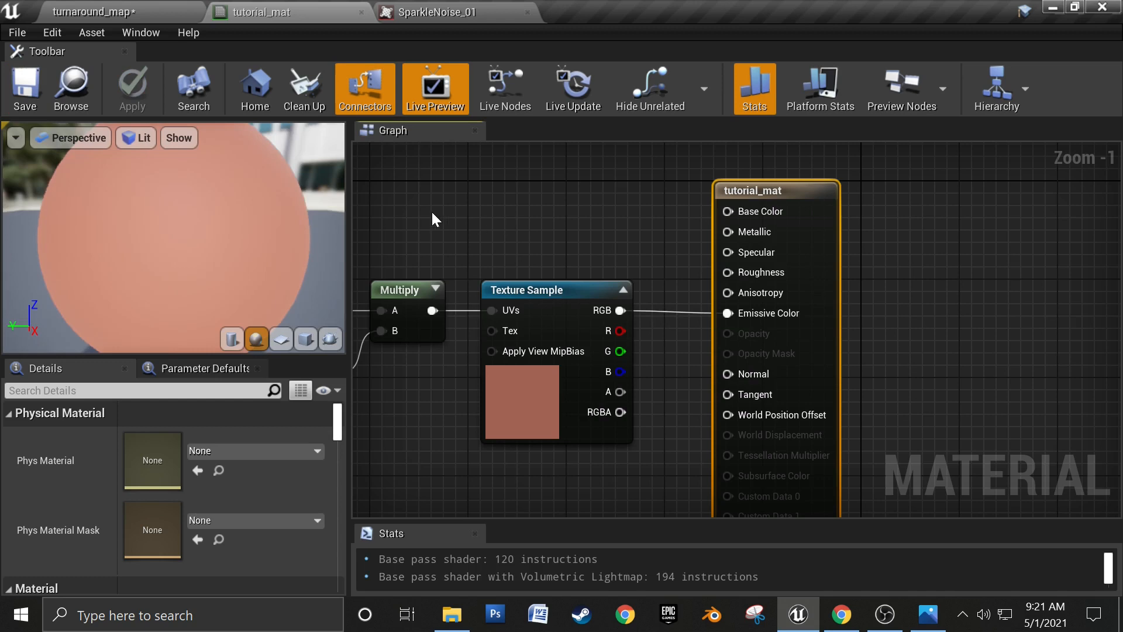
Step: Set the default value of Sparkle_Scale to 1, save the material and inspect the pattern on the preview sphere
{"action": "right_click_drag", "start_coordinate": [484, 251], "coordinate": [739, 264]}
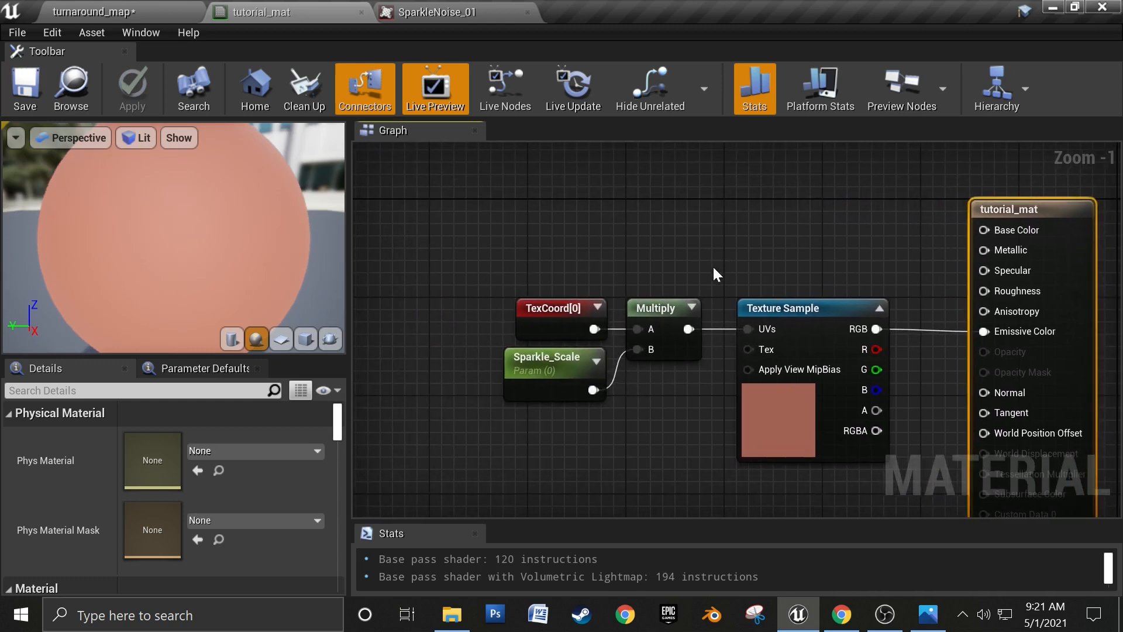
{"action": "left_click", "coordinate": [551, 396]}
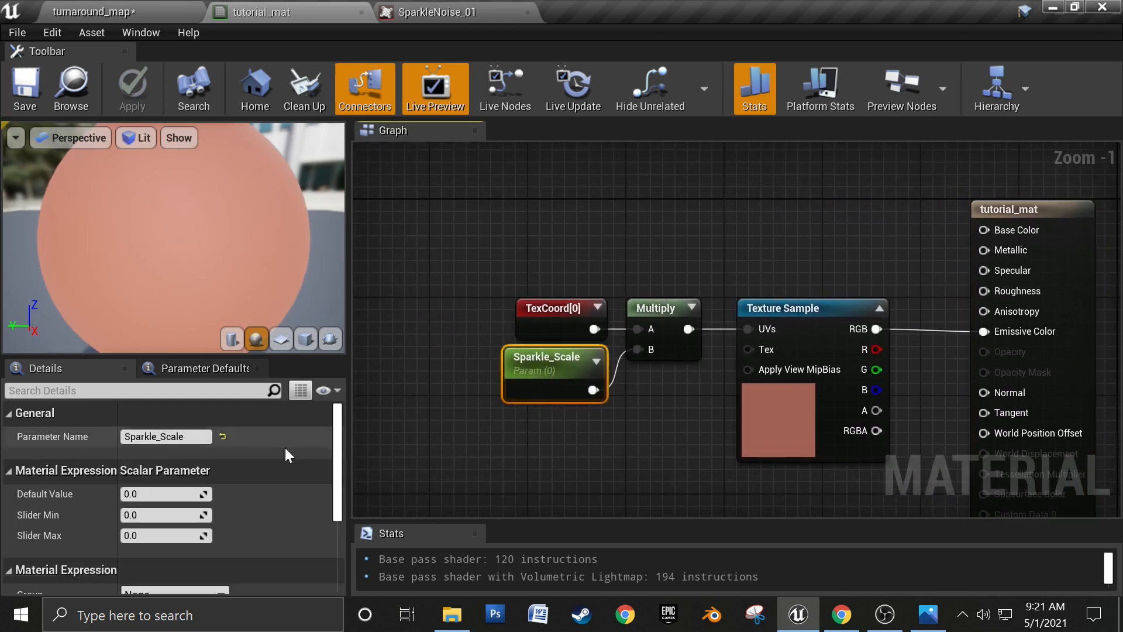
{"action": "left_click", "coordinate": [165, 494]}
{"action": "type", "text": "1"}
{"action": "key", "text": "Return"}
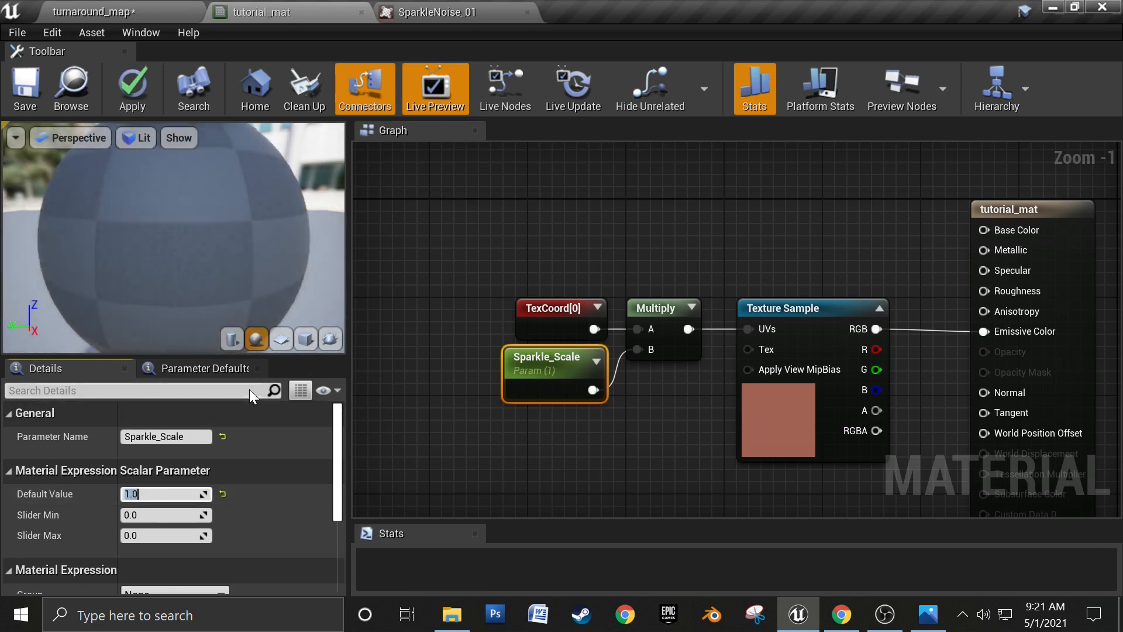
{"action": "left_click", "coordinate": [21, 87]}
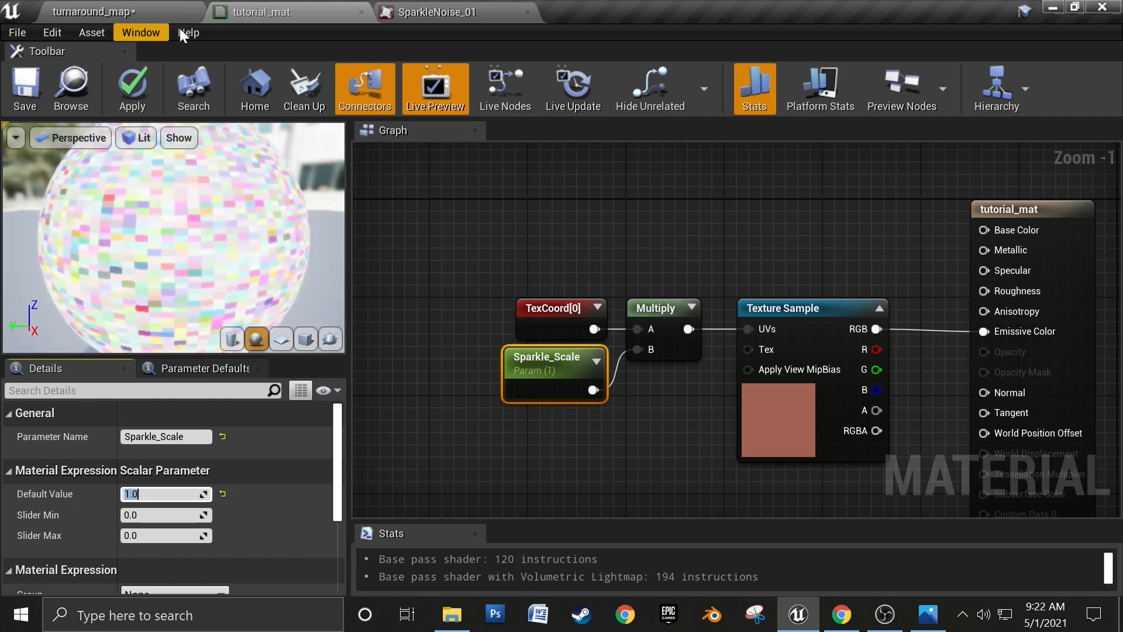
{"action": "left_click_drag", "start_coordinate": [113, 248], "coordinate": [257, 219]}
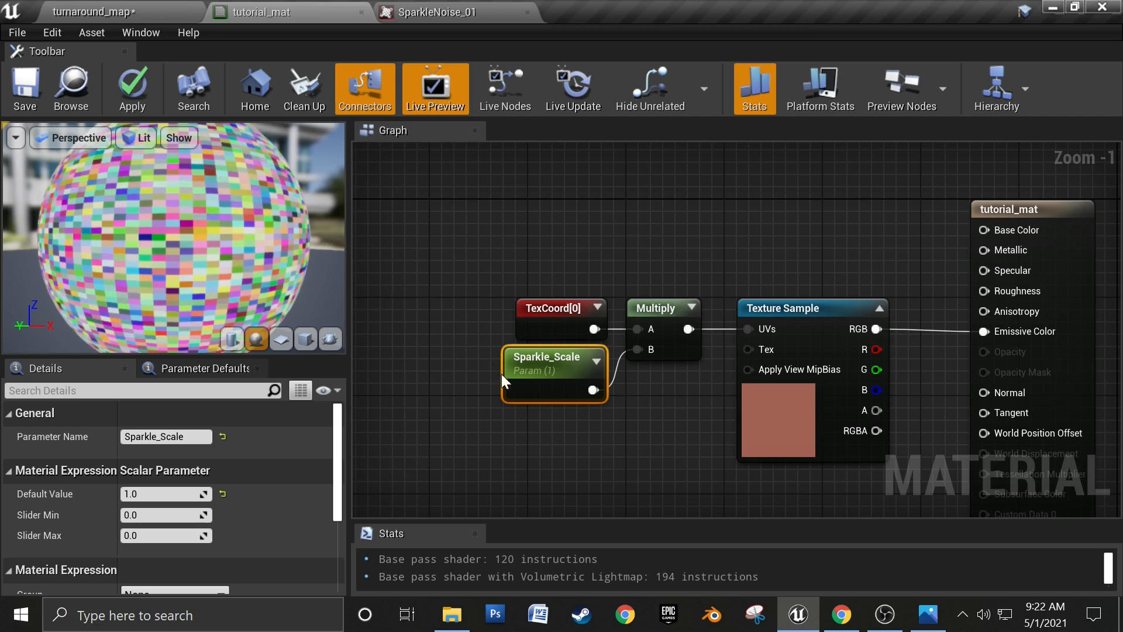
Step: Set the default value of Sparkle_Scale to 7 and enlarge the preview viewport to inspect the finer noise
{"action": "left_click", "coordinate": [185, 486]}
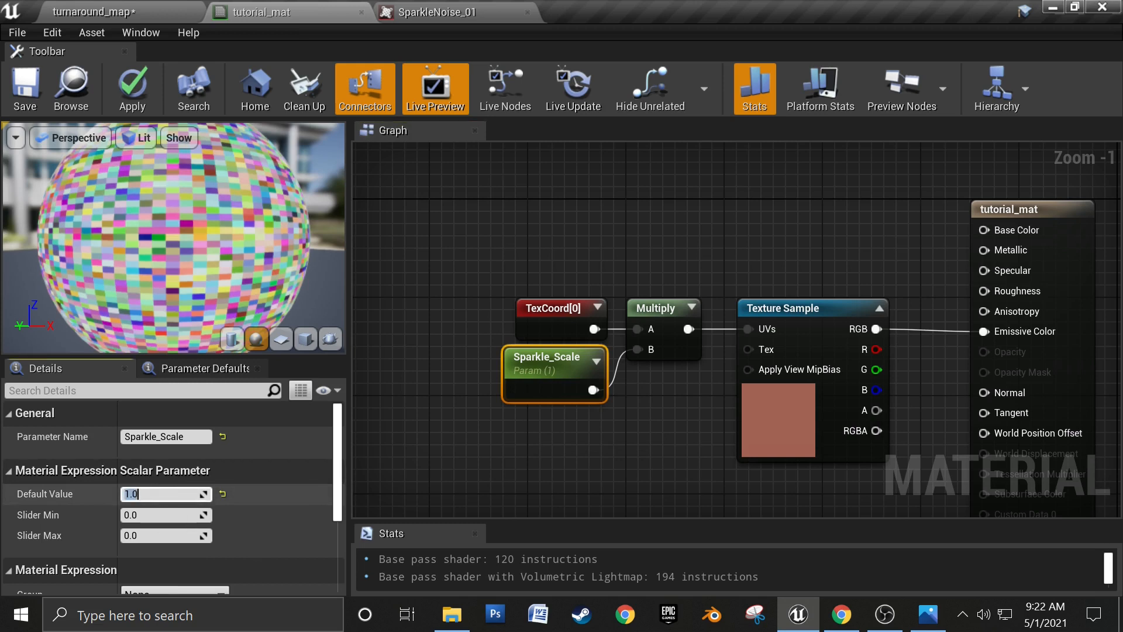
{"action": "type", "text": "7"}
{"action": "key", "text": "Return"}
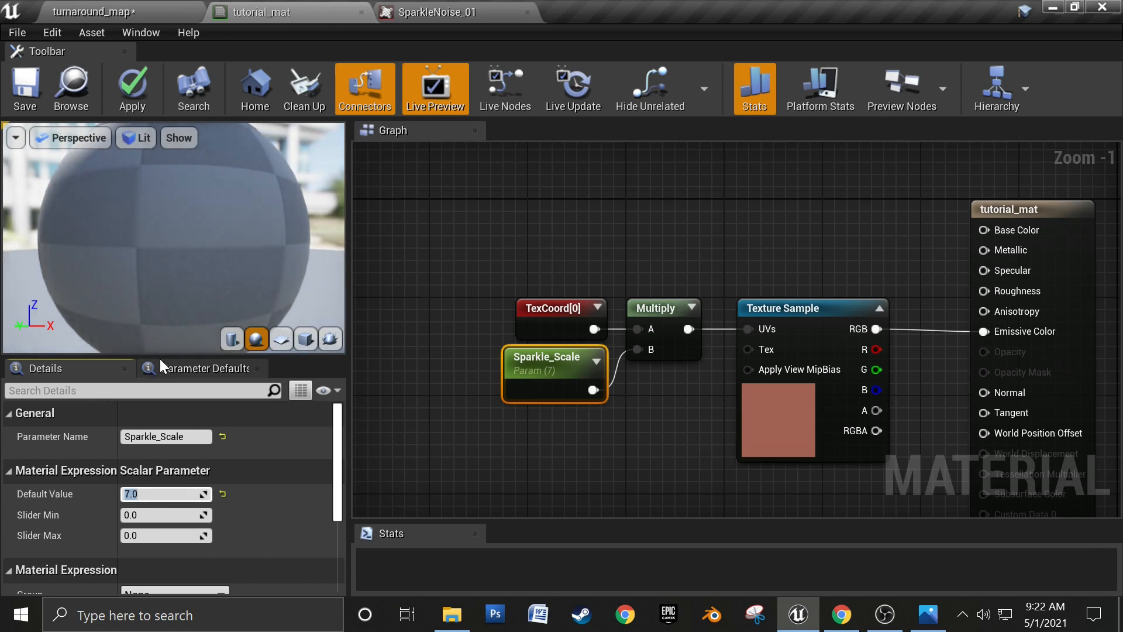
{"action": "left_click_drag", "start_coordinate": [157, 355], "coordinate": [160, 437]}
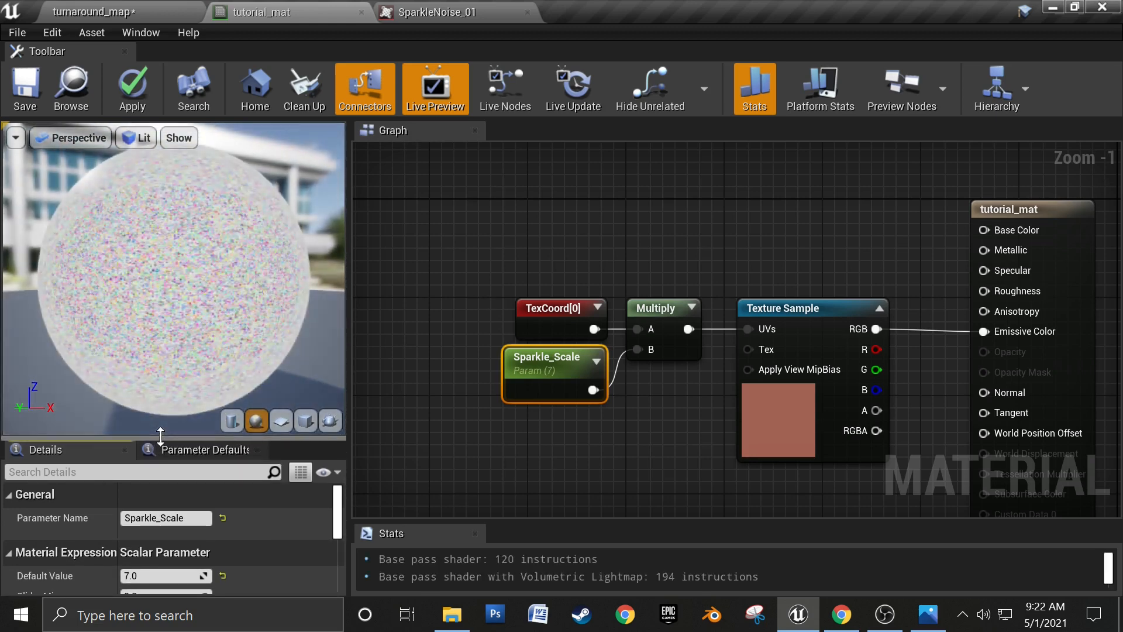
{"action": "left_click_drag", "start_coordinate": [166, 306], "coordinate": [221, 285]}
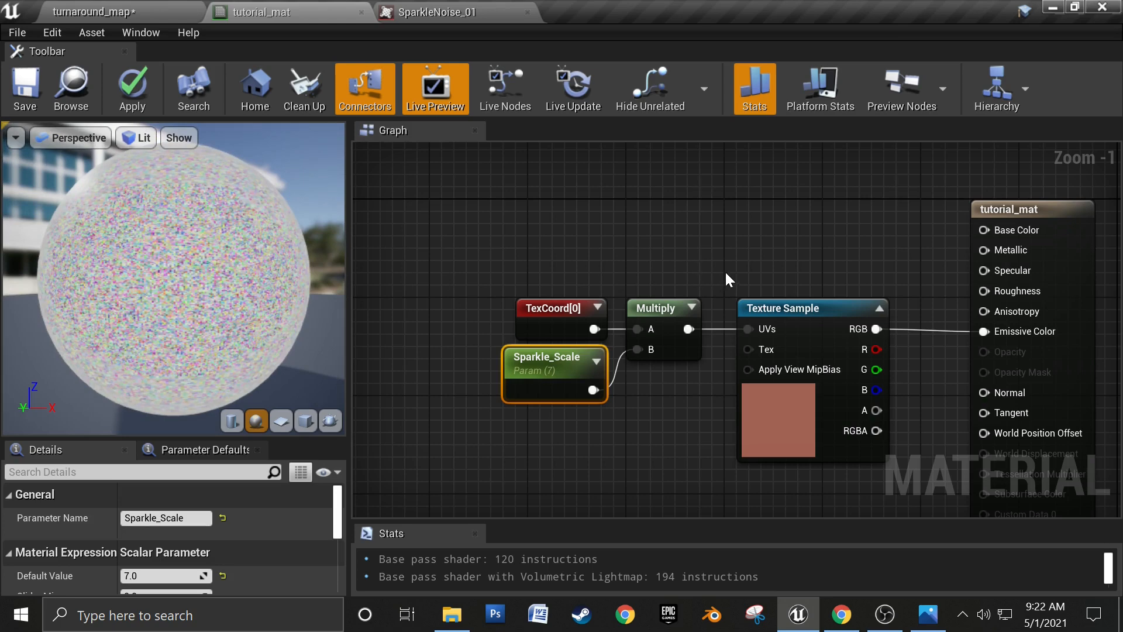
Step: Move the tutorial_mat result node farther from the Texture Sample to make room for more nodes
{"action": "right_click_drag", "start_coordinate": [725, 270], "coordinate": [567, 283]}
{"action": "left_click_drag", "start_coordinate": [917, 304], "coordinate": [1052, 304]}
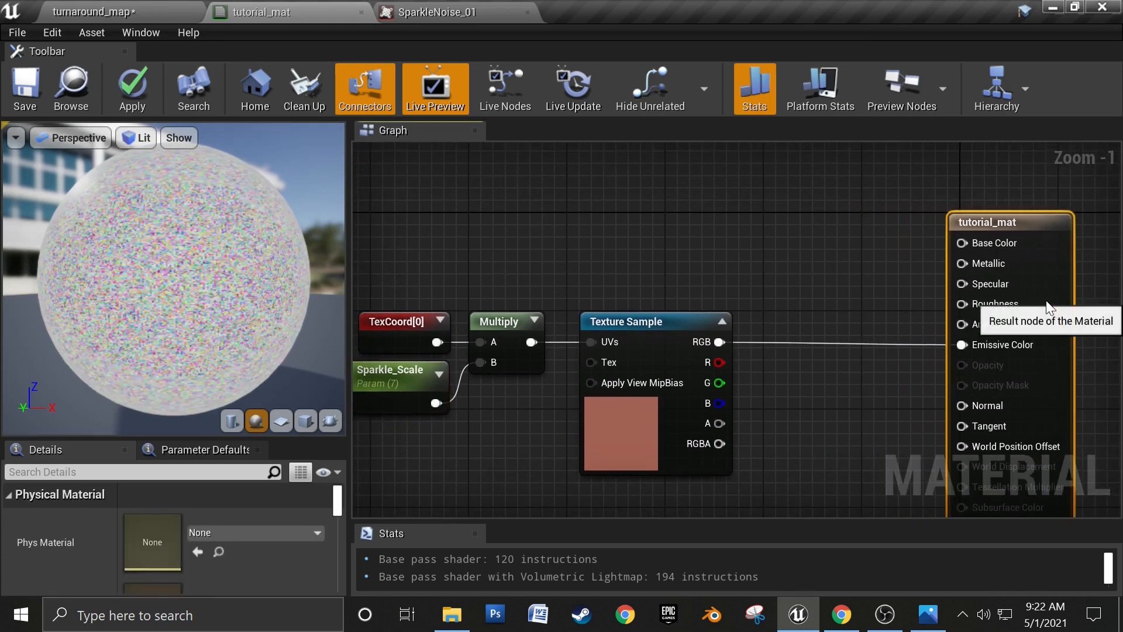
{"action": "right_click_drag", "start_coordinate": [697, 269], "coordinate": [766, 318]}
{"action": "right_click_drag", "start_coordinate": [699, 319], "coordinate": [667, 292]}
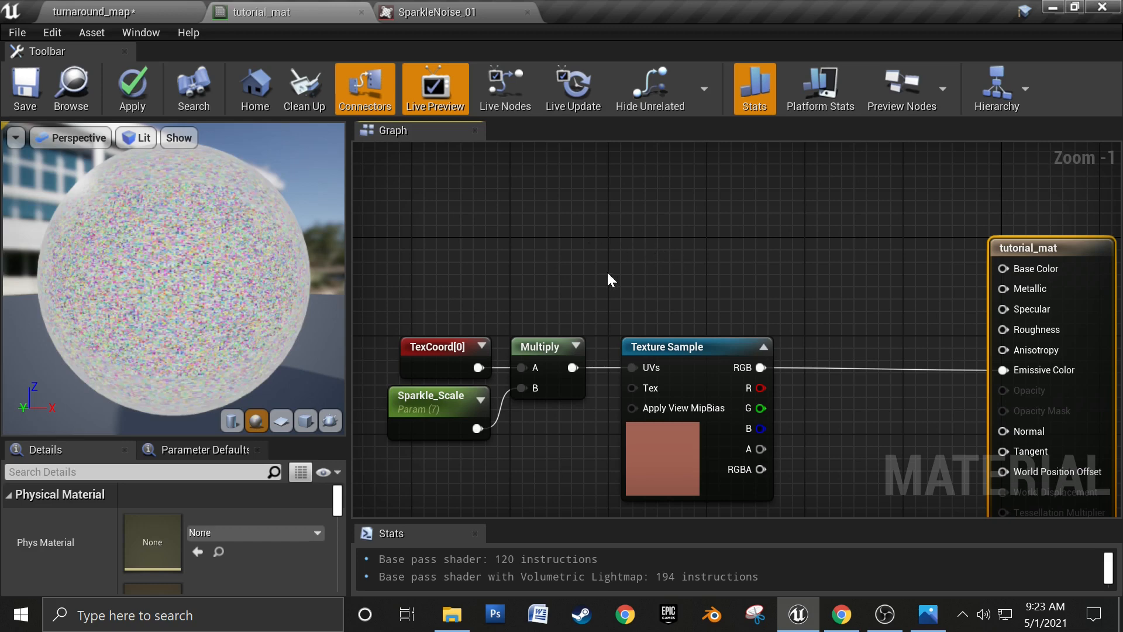
Step: Add a WorldPosition node and place it in the empty area above the TextureCoordinate and Multiply nodes
{"action": "right_click_drag", "start_coordinate": [609, 242], "coordinate": [657, 303]}
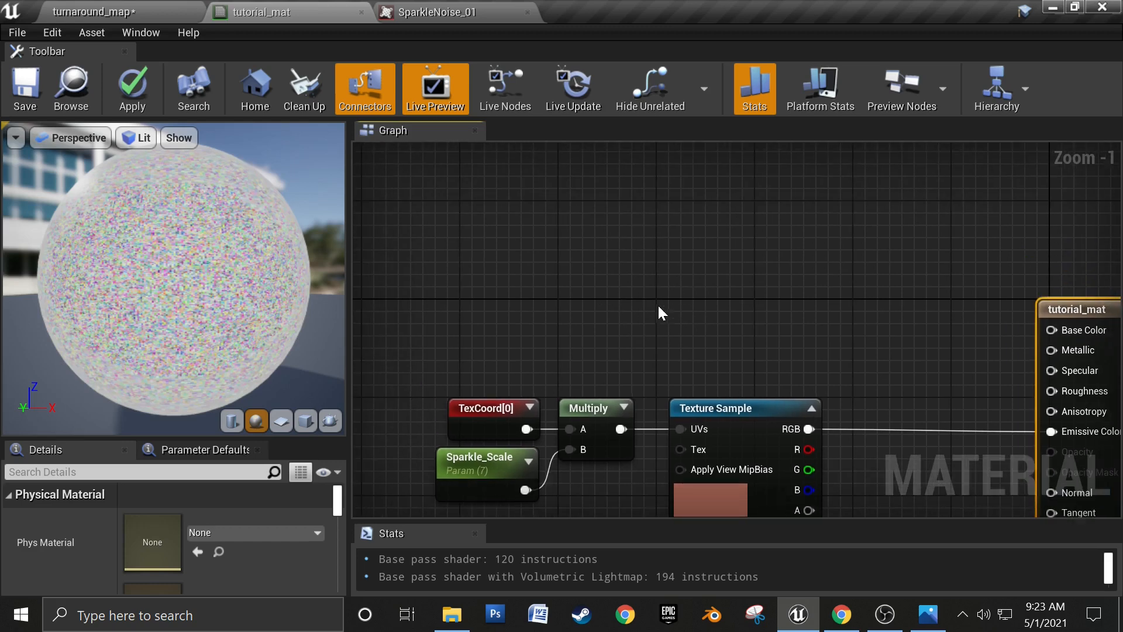
{"action": "right_click", "coordinate": [610, 244]}
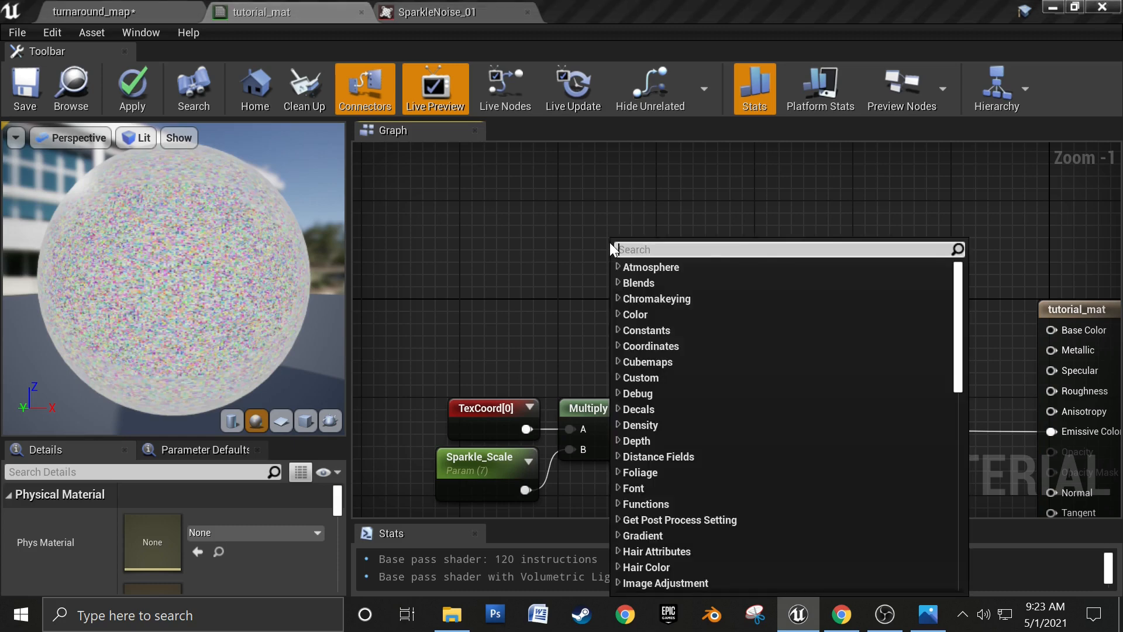
{"action": "type", "text": "world"}
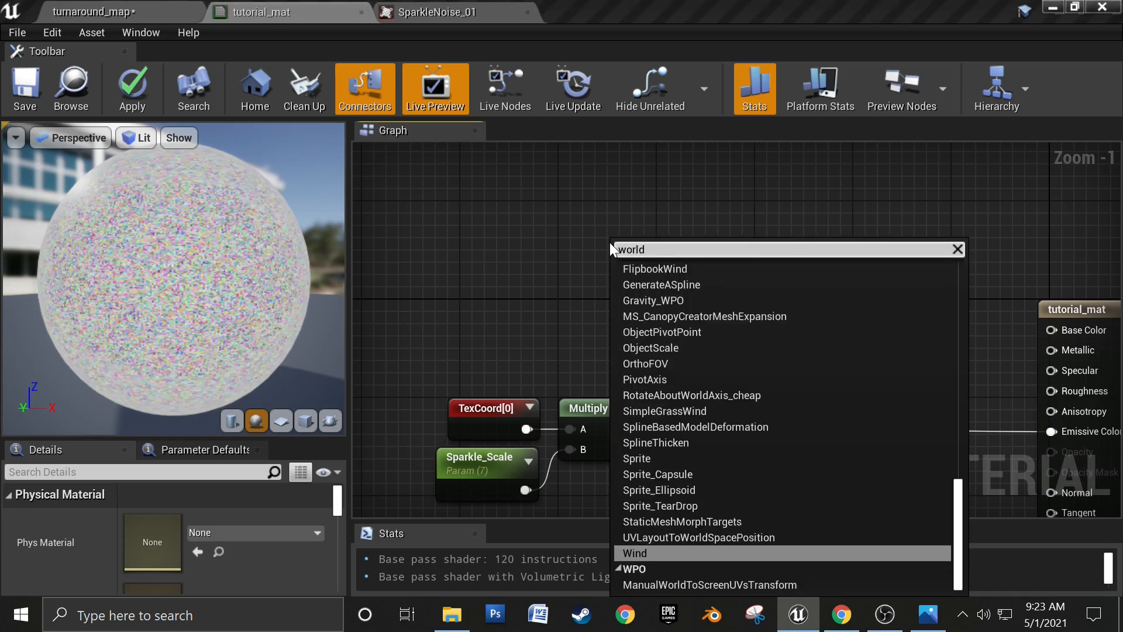
{"action": "type", "text": " po"}
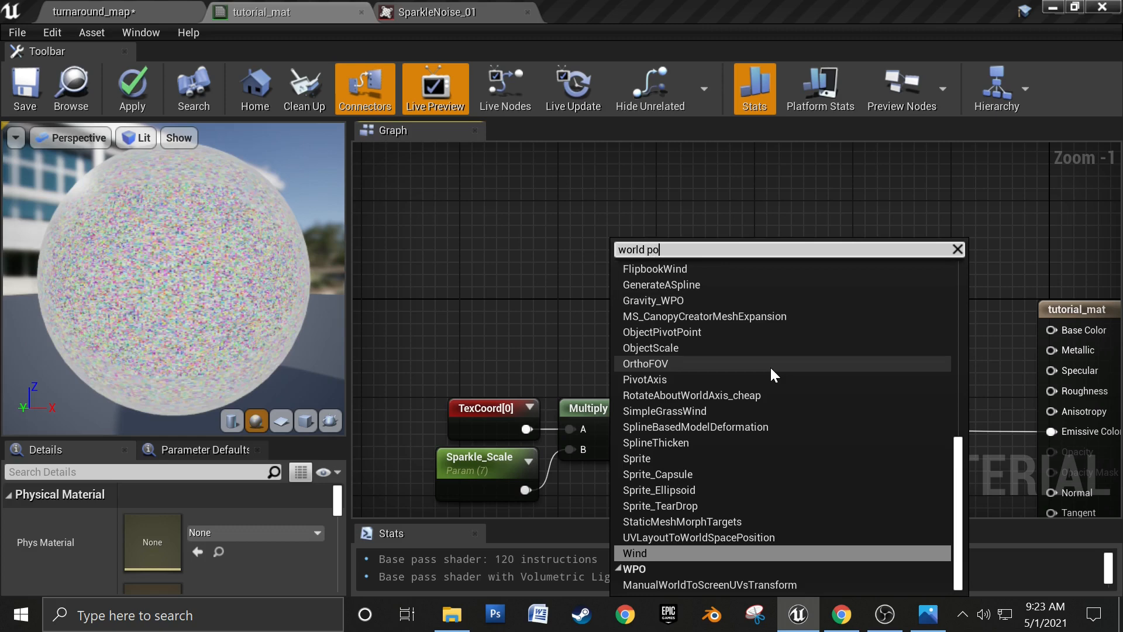
{"action": "type", "text": "sit"}
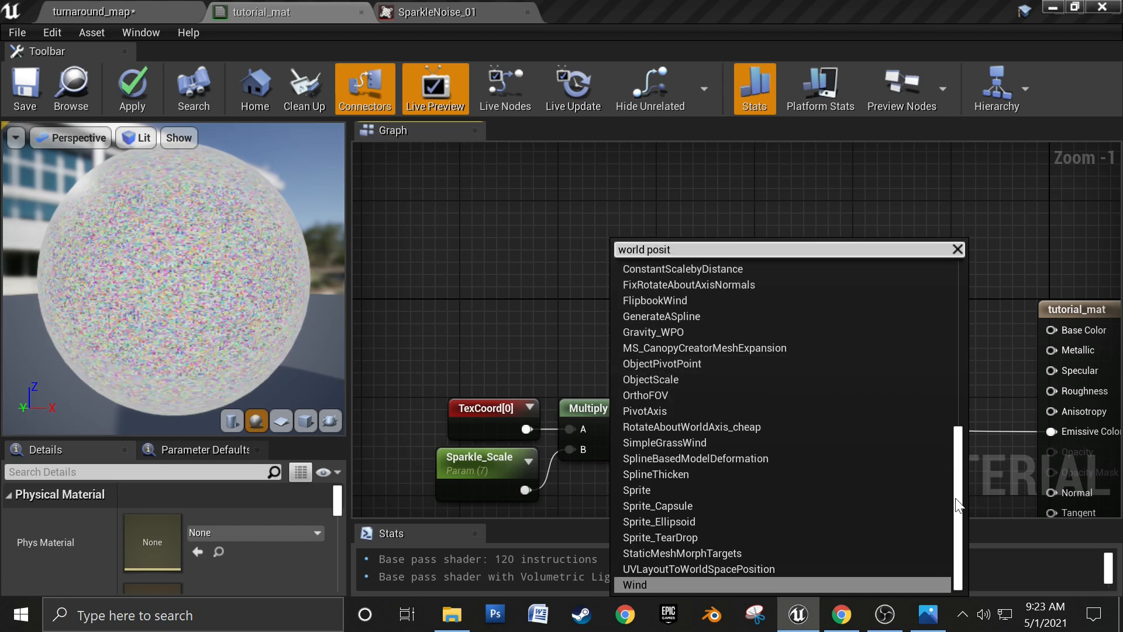
{"action": "left_click_drag", "start_coordinate": [958, 504], "coordinate": [961, 321]}
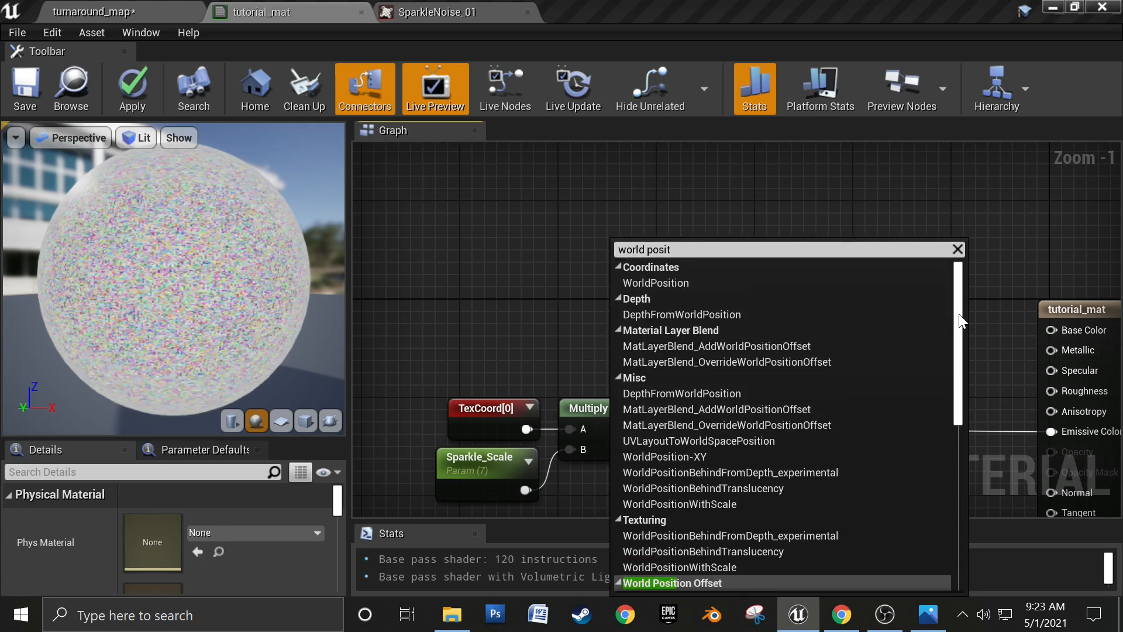
{"action": "left_click", "coordinate": [708, 285]}
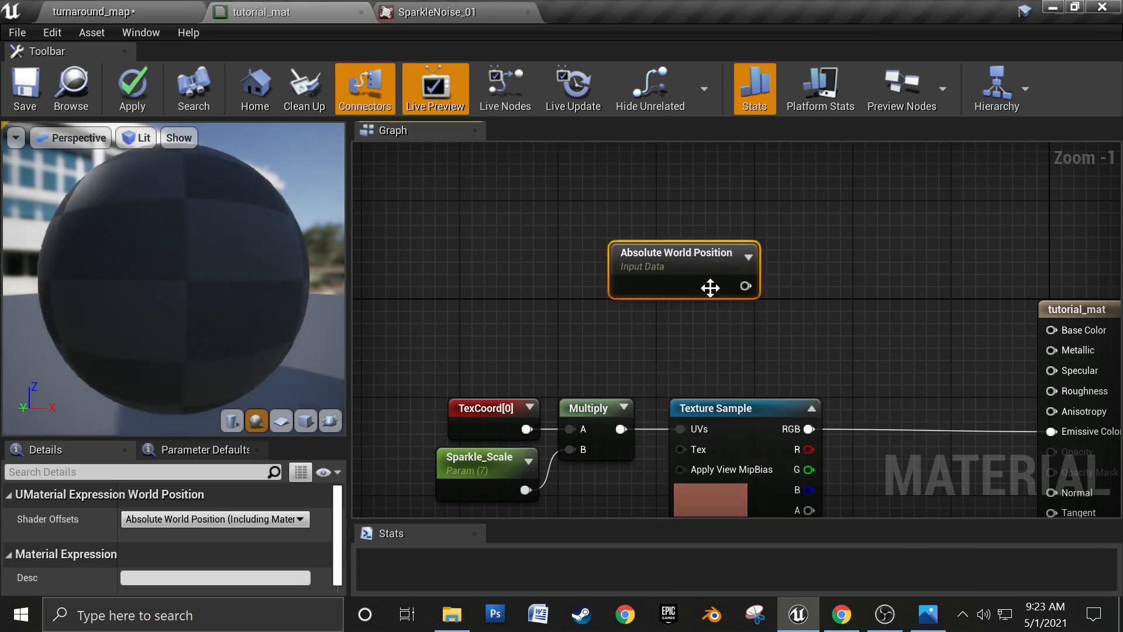
{"action": "left_click_drag", "start_coordinate": [695, 266], "coordinate": [607, 261]}
{"action": "right_click_drag", "start_coordinate": [701, 306], "coordinate": [690, 330]}
{"action": "right_click_drag", "start_coordinate": [582, 287], "coordinate": [580, 263]}
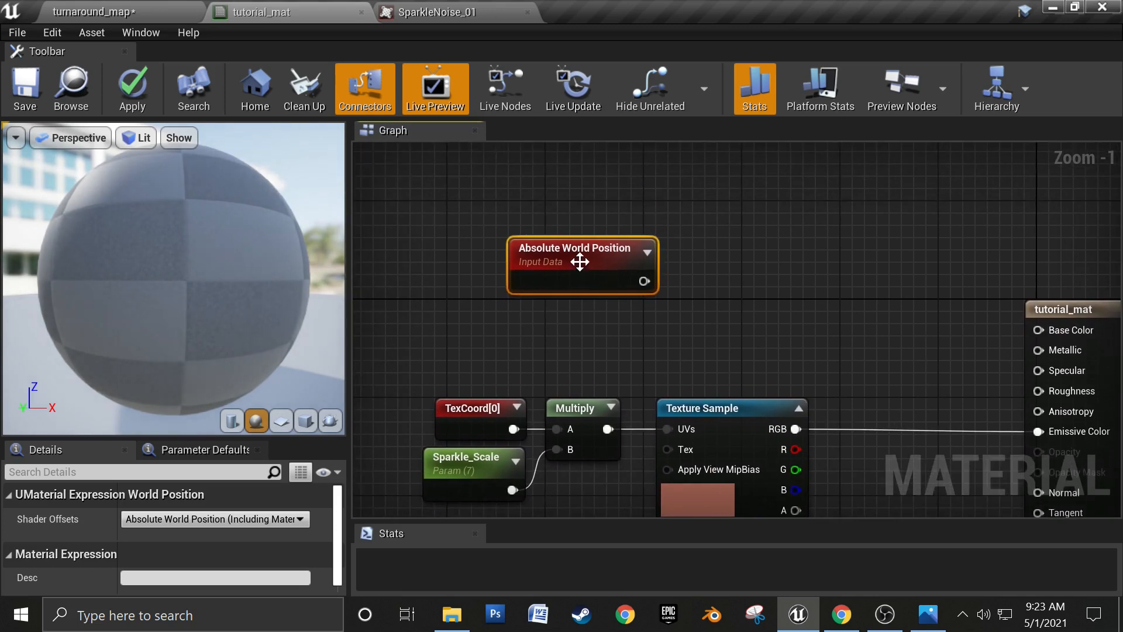
{"action": "left_click_drag", "start_coordinate": [579, 262], "coordinate": [604, 237]}
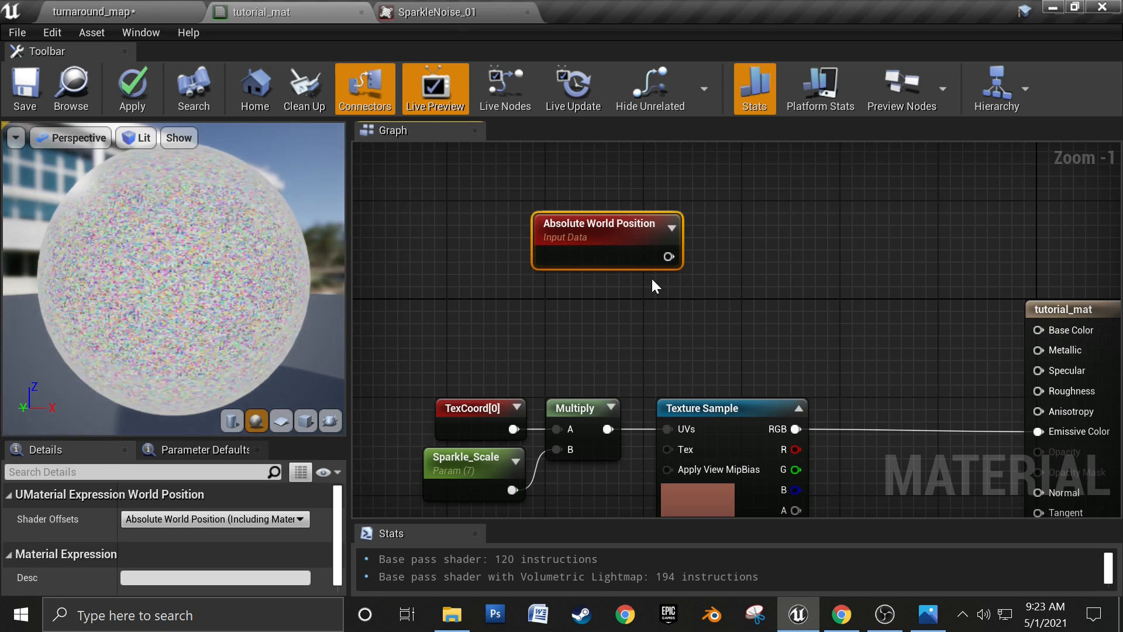
Step: Add a CameraPositionWS node and align it directly below the Absolute World Position node
{"action": "right_click", "coordinate": [620, 287]}
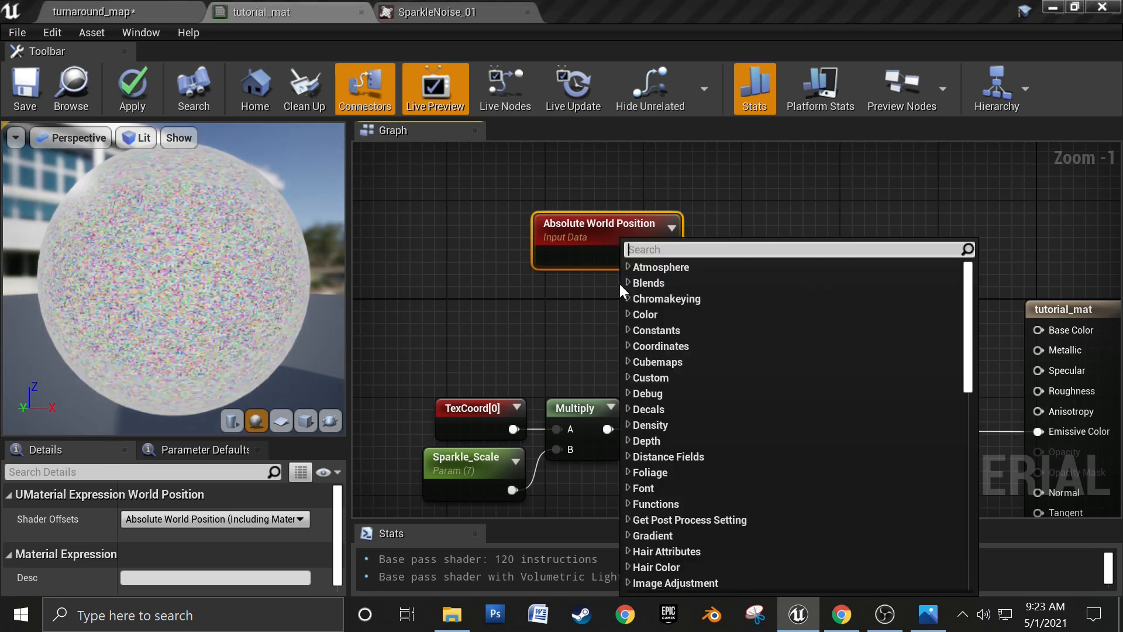
{"action": "type", "text": "camera posityi"}
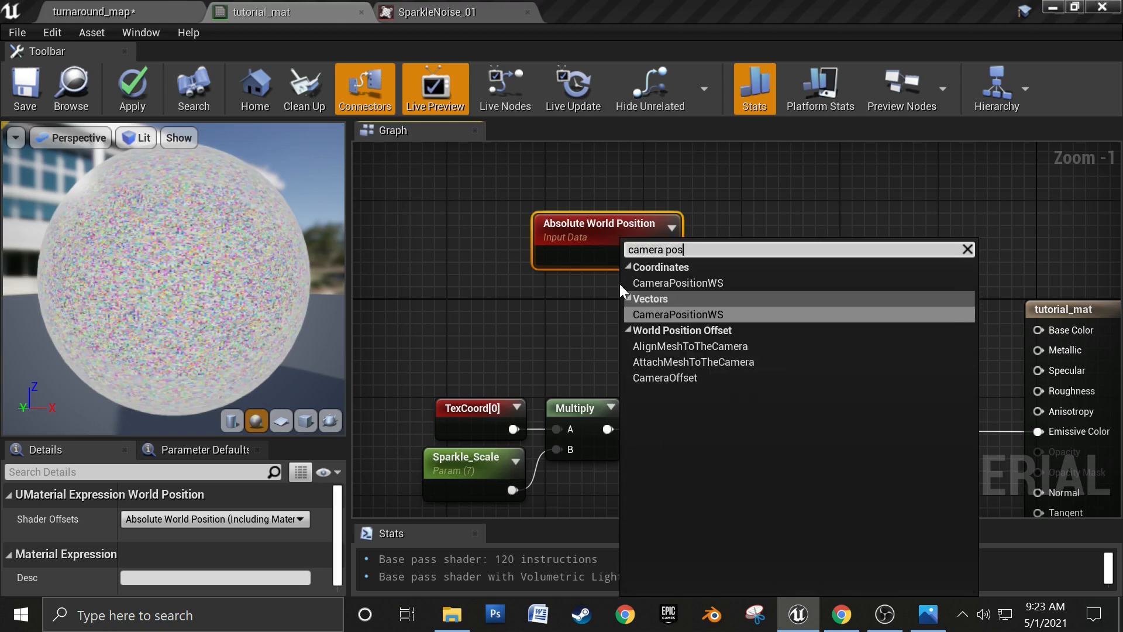
{"action": "key", "text": "BackSpace"}
{"action": "key", "text": "BackSpace"}
{"action": "left_click", "coordinate": [664, 284]}
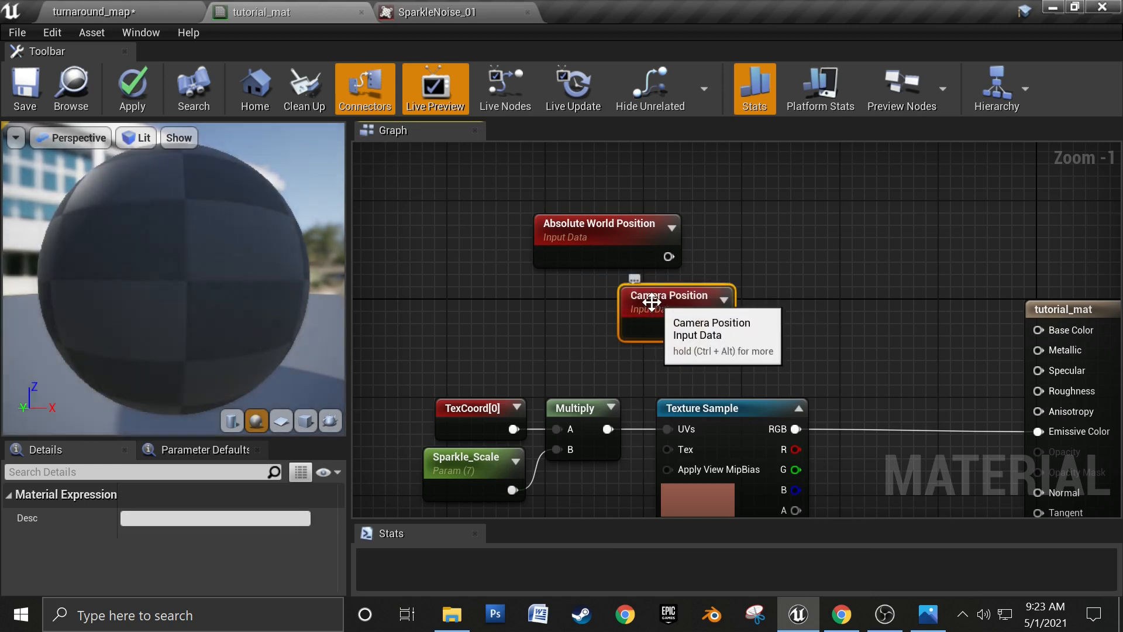
{"action": "left_click_drag", "start_coordinate": [648, 303], "coordinate": [566, 303]}
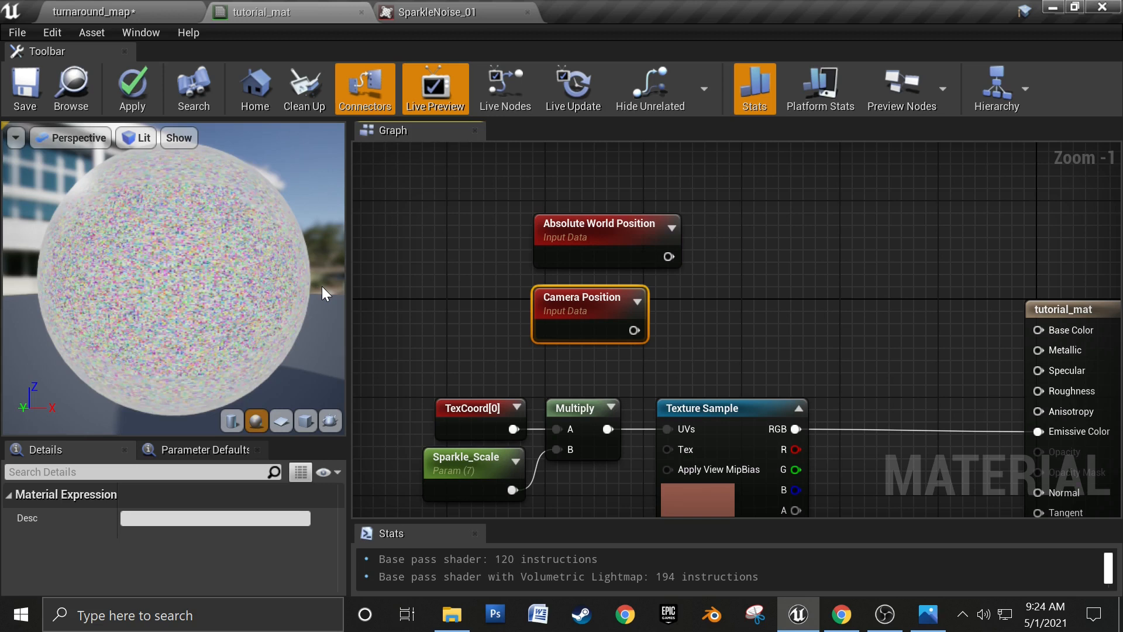
Step: Add a Subtract math node and place it beside the Absolute World Position node, leaving a gap between them
{"action": "left_click", "coordinate": [791, 254]}
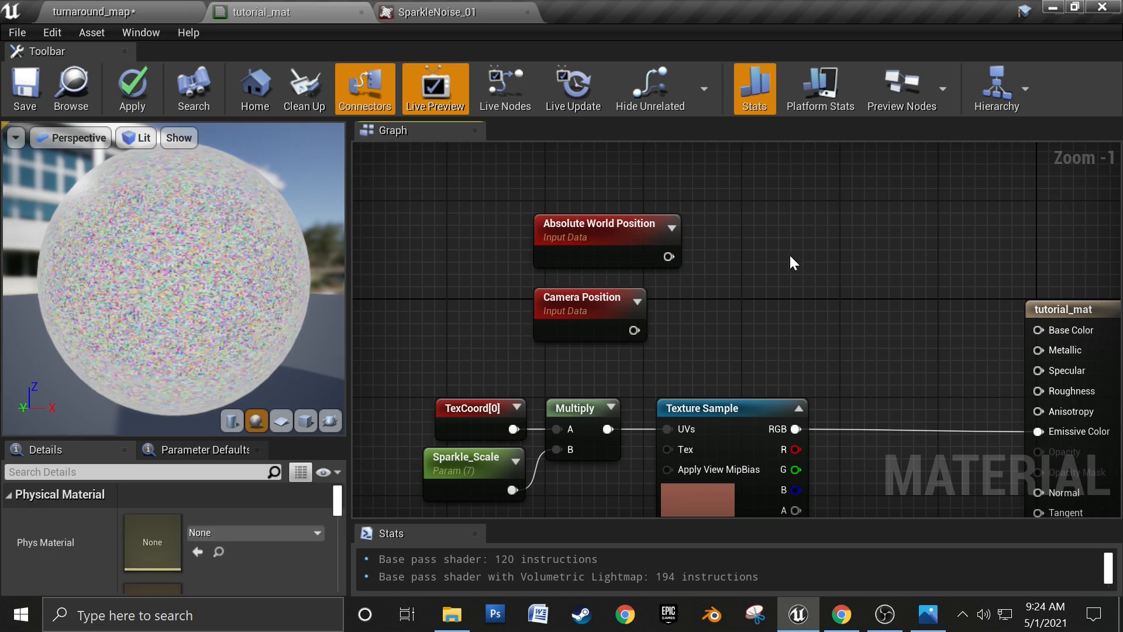
{"action": "right_click", "coordinate": [779, 261]}
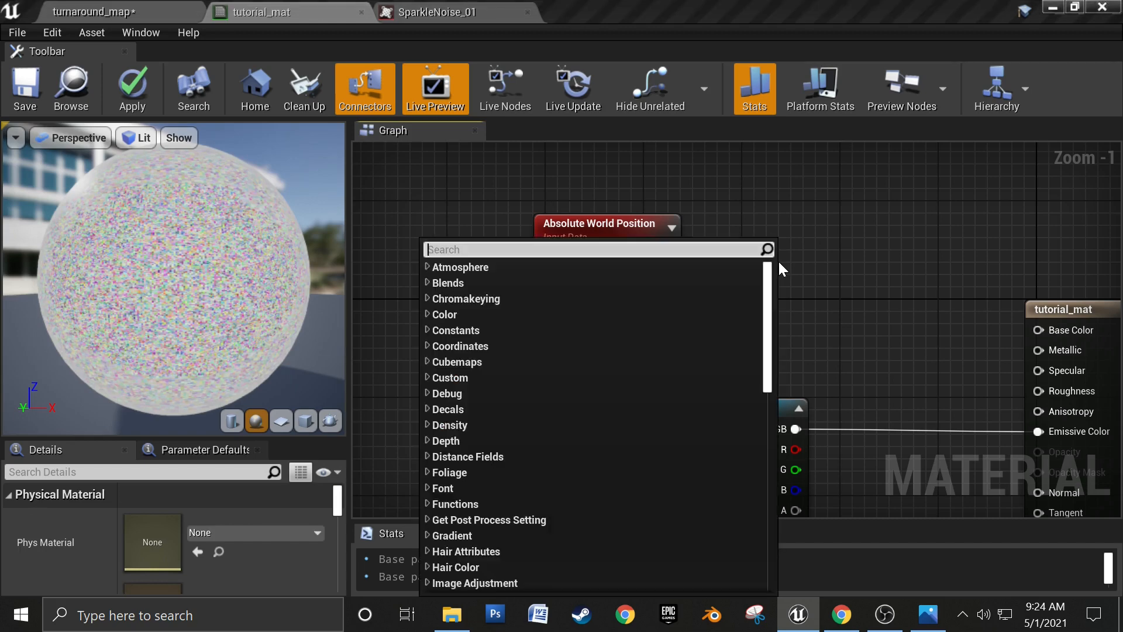
{"action": "type", "text": "subrt"}
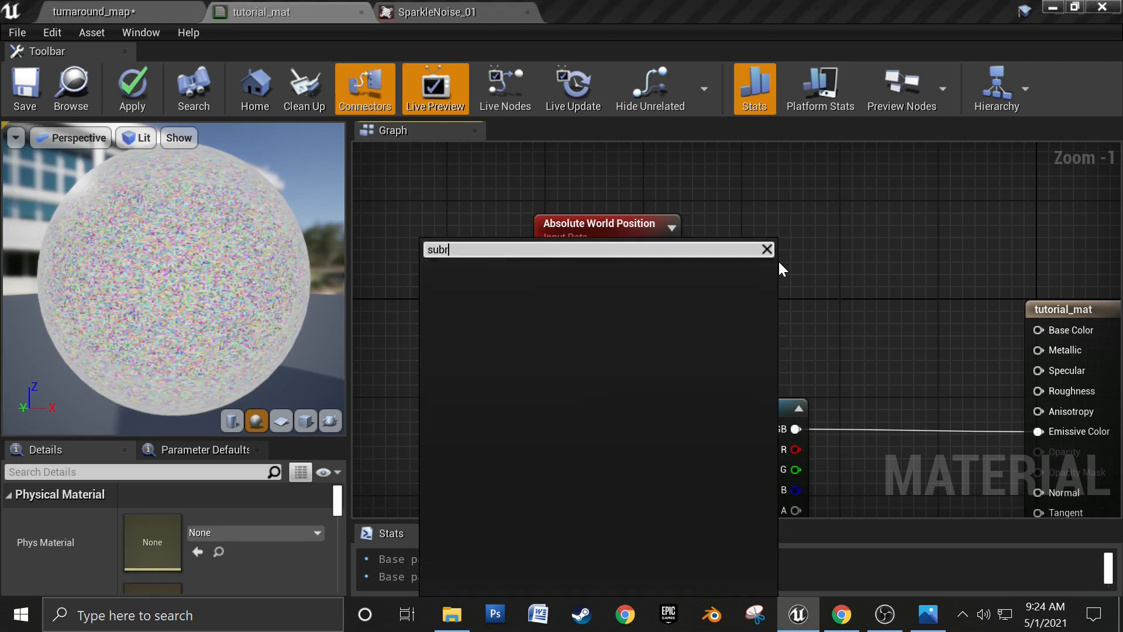
{"action": "key", "text": "BackSpace"}
{"action": "key", "text": "BackSpace"}
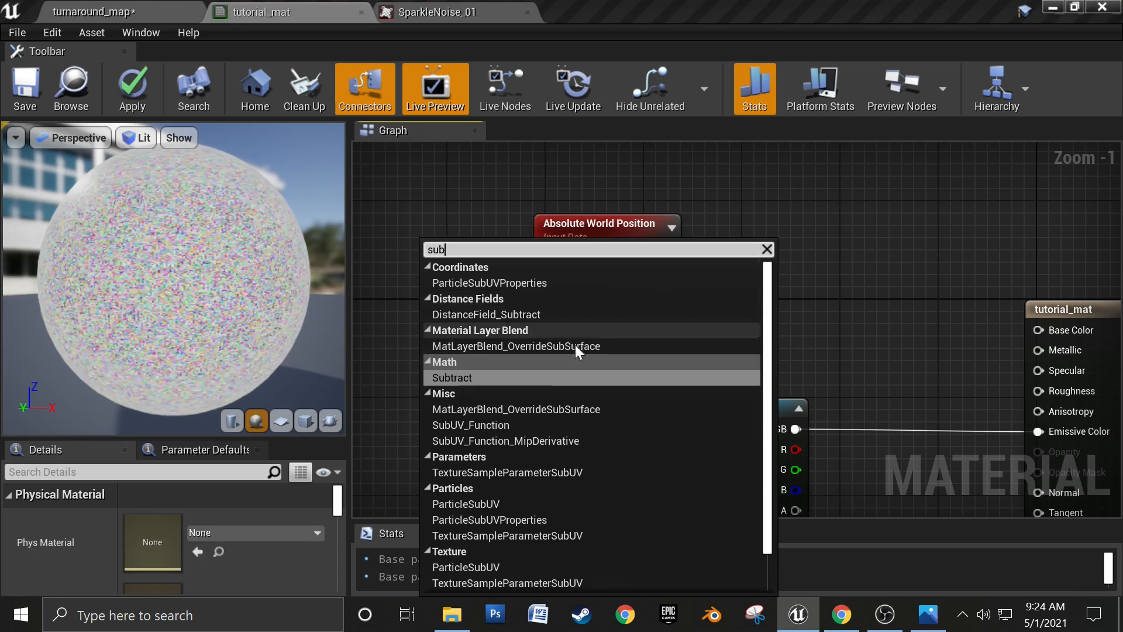
{"action": "left_click", "coordinate": [546, 378]}
{"action": "left_click_drag", "start_coordinate": [816, 264], "coordinate": [819, 214]}
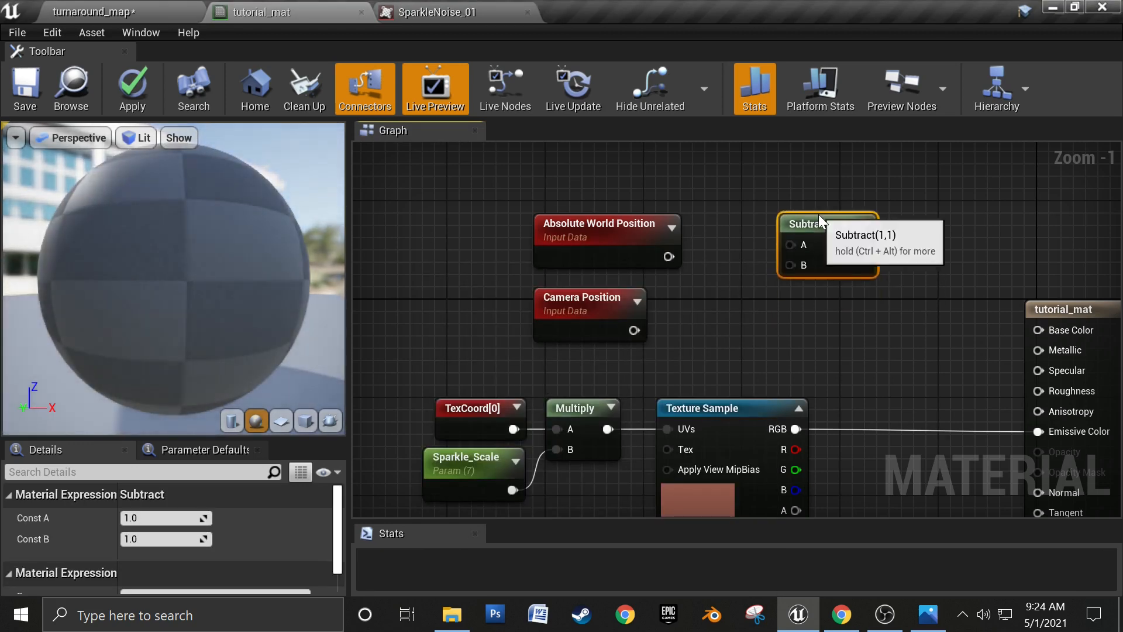
Step: Move the Camera Position node aside and add a Transform vector node between it and the Subtract node
{"action": "right_click_drag", "start_coordinate": [707, 333], "coordinate": [775, 331]}
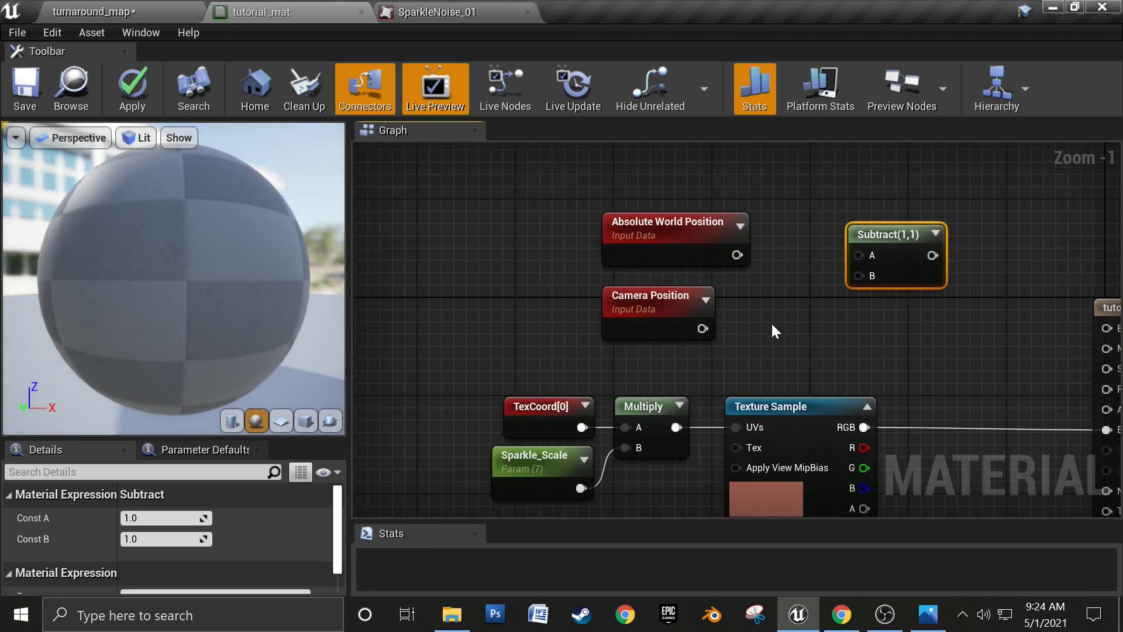
{"action": "left_click", "coordinate": [678, 322]}
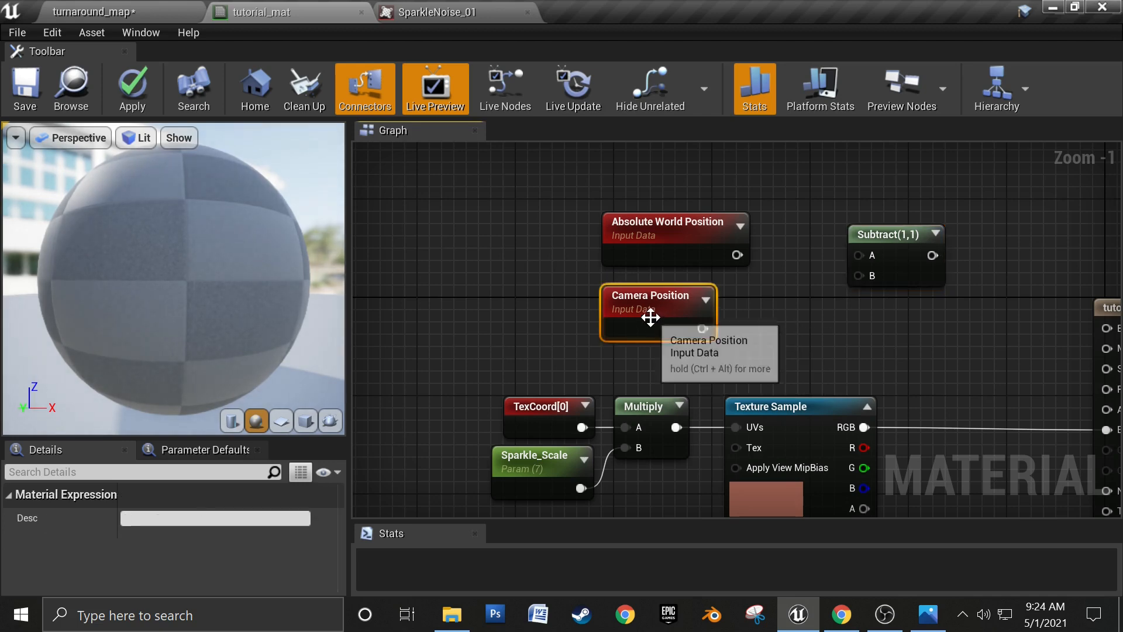
{"action": "left_click_drag", "start_coordinate": [649, 318], "coordinate": [537, 314]}
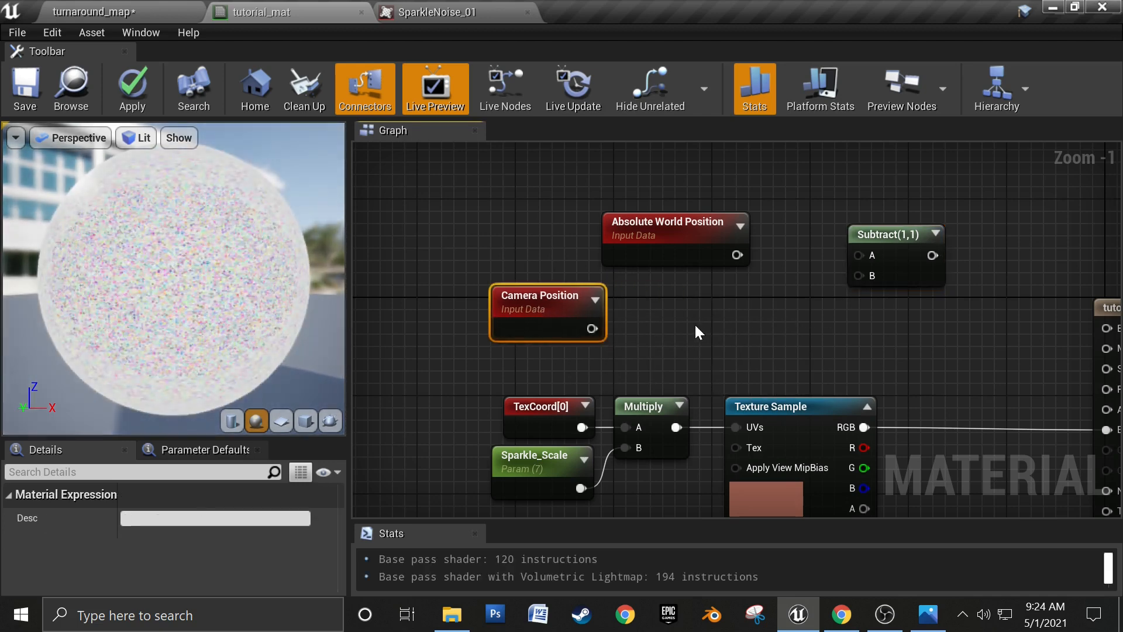
{"action": "right_click", "coordinate": [693, 323]}
{"action": "type", "text": "tra"}
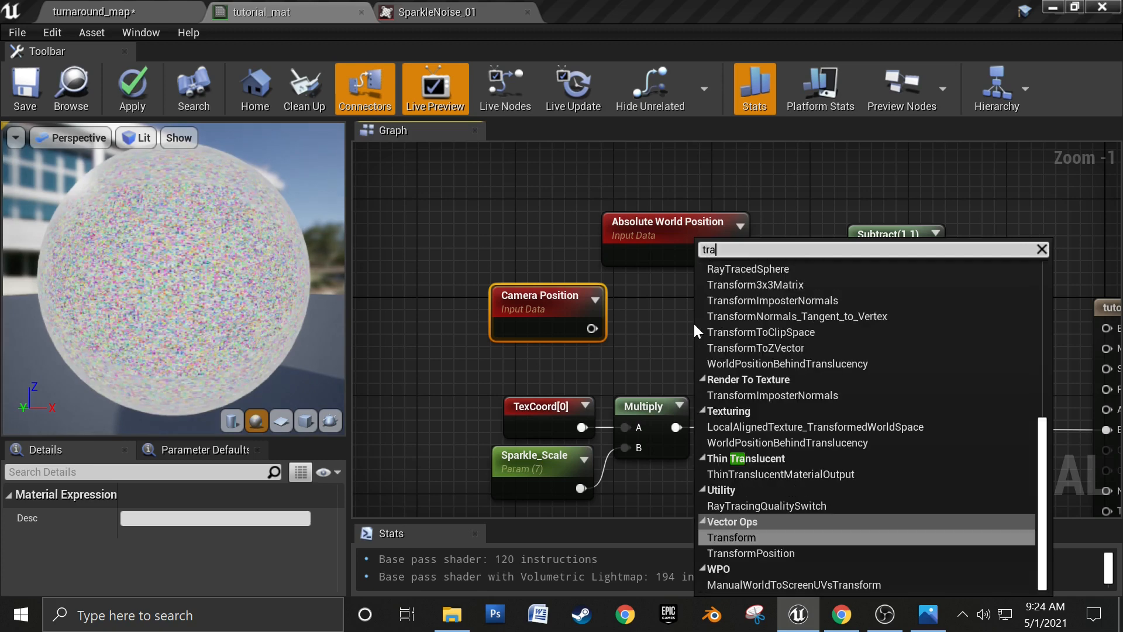
{"action": "type", "text": "nsform"}
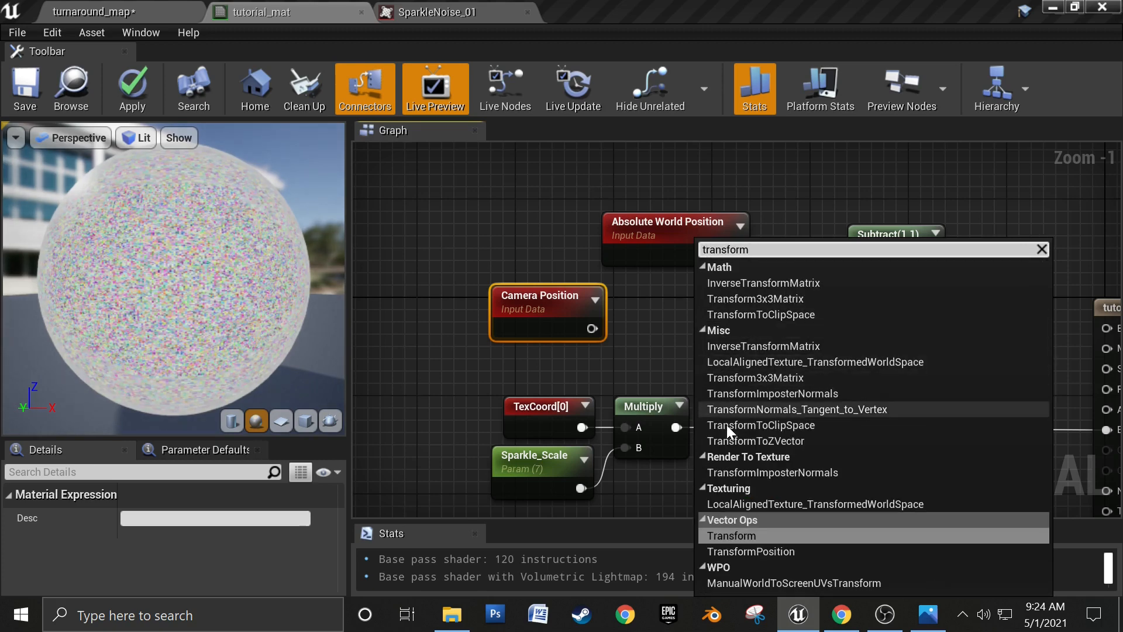
{"action": "left_click", "coordinate": [752, 535]}
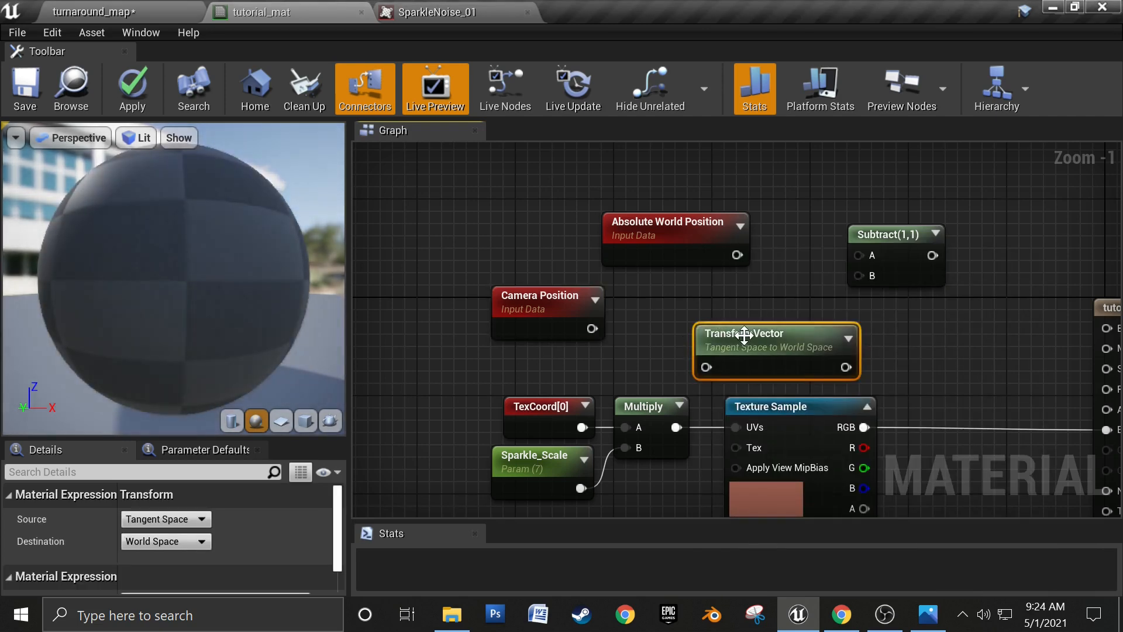
{"action": "left_click_drag", "start_coordinate": [746, 345], "coordinate": [681, 311]}
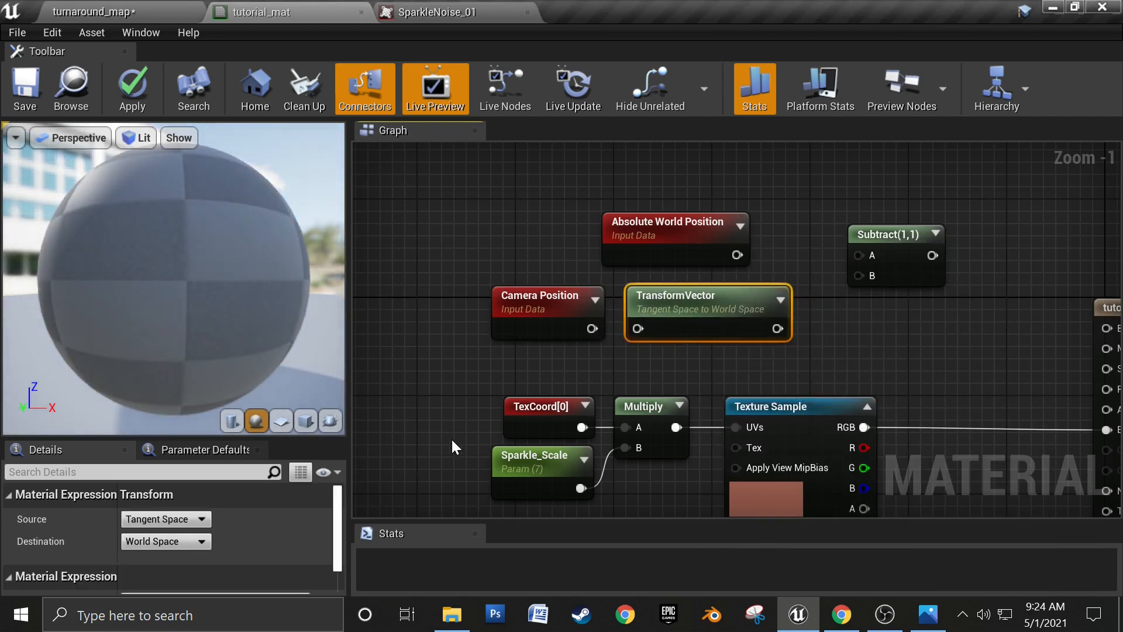
Step: Set the TransformVector source to Camera Space and connect the Camera Position output to its input
{"action": "left_click", "coordinate": [165, 518]}
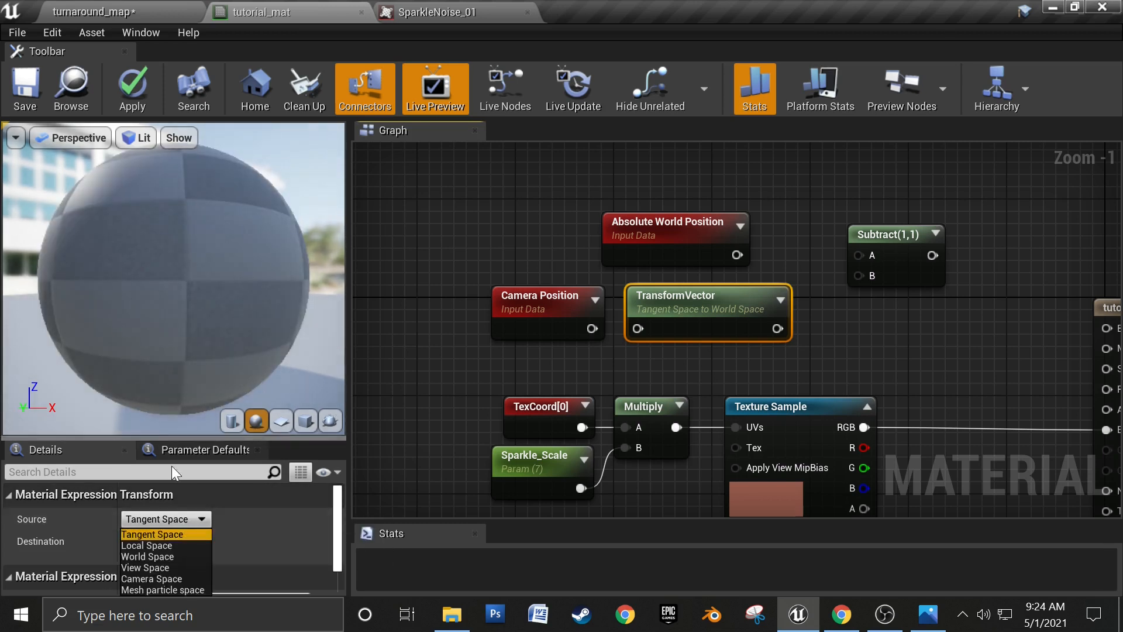
{"action": "left_click", "coordinate": [160, 578]}
{"action": "left_click_drag", "start_coordinate": [592, 328], "coordinate": [637, 328]}
Step: Connect Absolute World Position to Subtract input A and TransformVector to input B, moving the world position node closer to Subtract
{"action": "right_click_drag", "start_coordinate": [887, 309], "coordinate": [826, 314]}
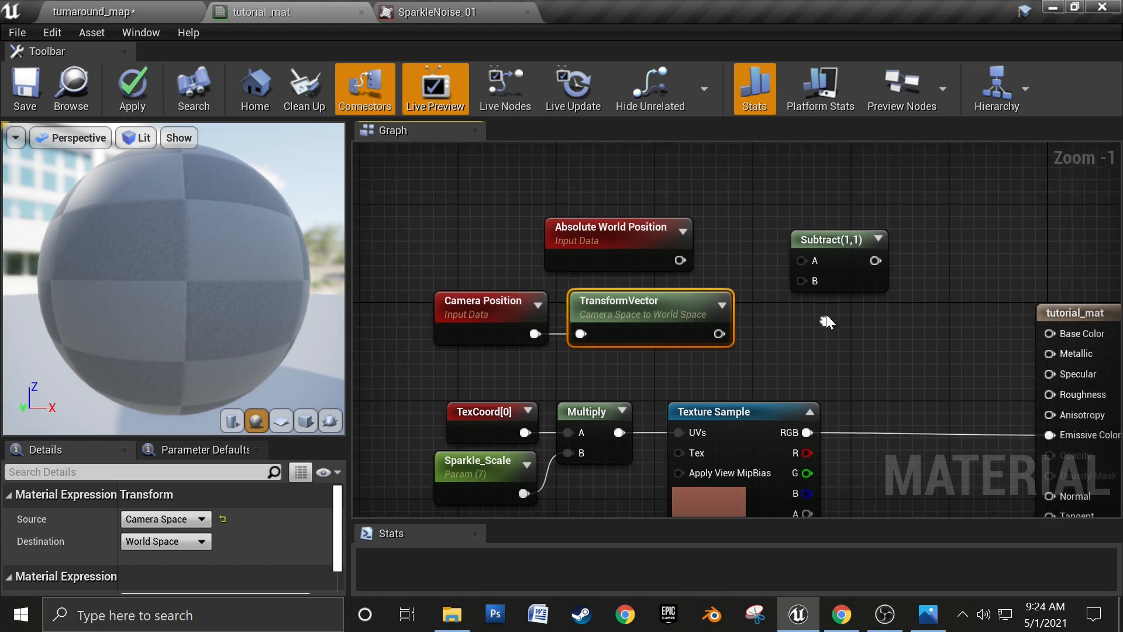
{"action": "left_click_drag", "start_coordinate": [680, 260], "coordinate": [804, 261]}
{"action": "left_click_drag", "start_coordinate": [720, 333], "coordinate": [803, 281]}
{"action": "left_click_drag", "start_coordinate": [591, 237], "coordinate": [627, 240]}
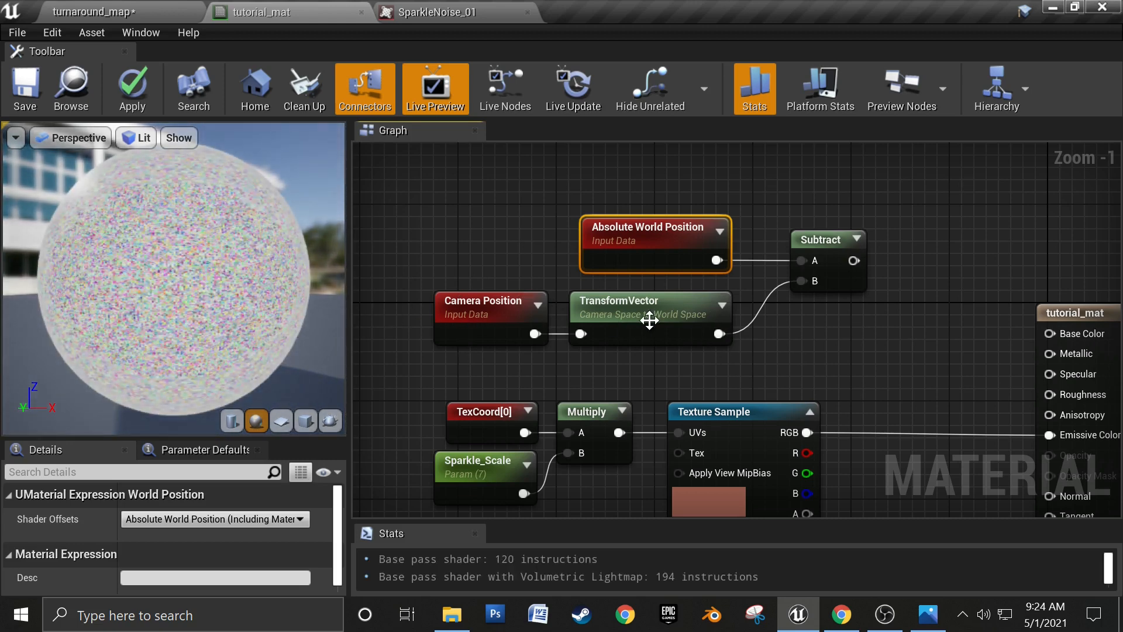
Step: Move the tutorial_mat result node farther away from the Subtract node to free space for another node
{"action": "right_click_drag", "start_coordinate": [684, 326], "coordinate": [524, 349]}
{"action": "right_click_drag", "start_coordinate": [718, 351], "coordinate": [737, 378]}
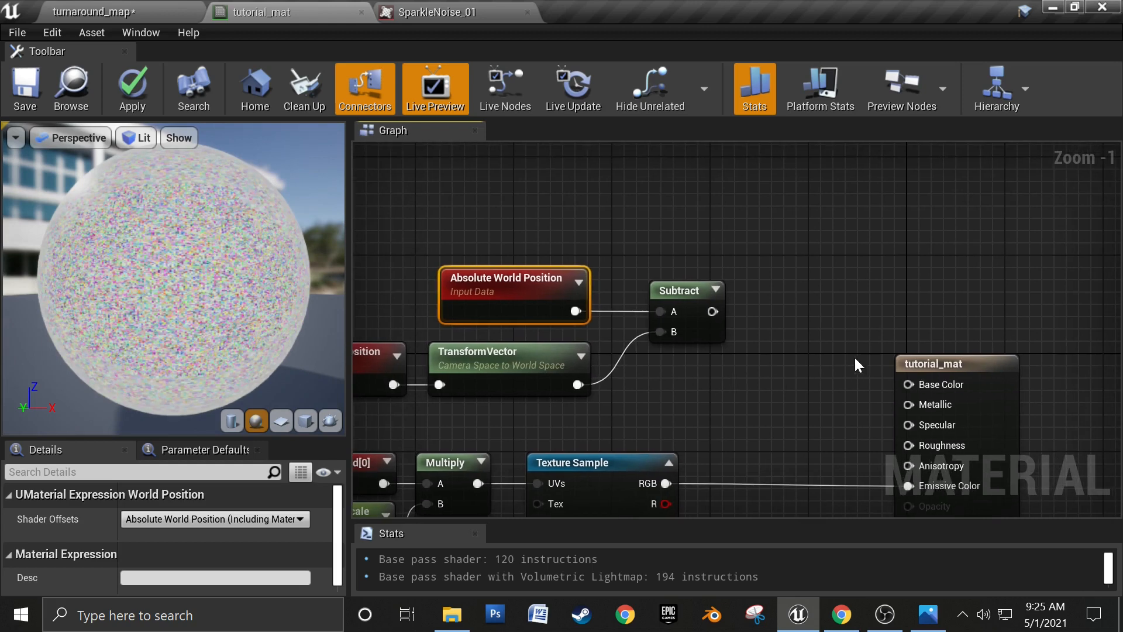
{"action": "right_click_drag", "start_coordinate": [854, 356], "coordinate": [785, 328]}
{"action": "left_click_drag", "start_coordinate": [912, 357], "coordinate": [1001, 324]}
{"action": "right_click_drag", "start_coordinate": [1000, 324], "coordinate": [1021, 283]}
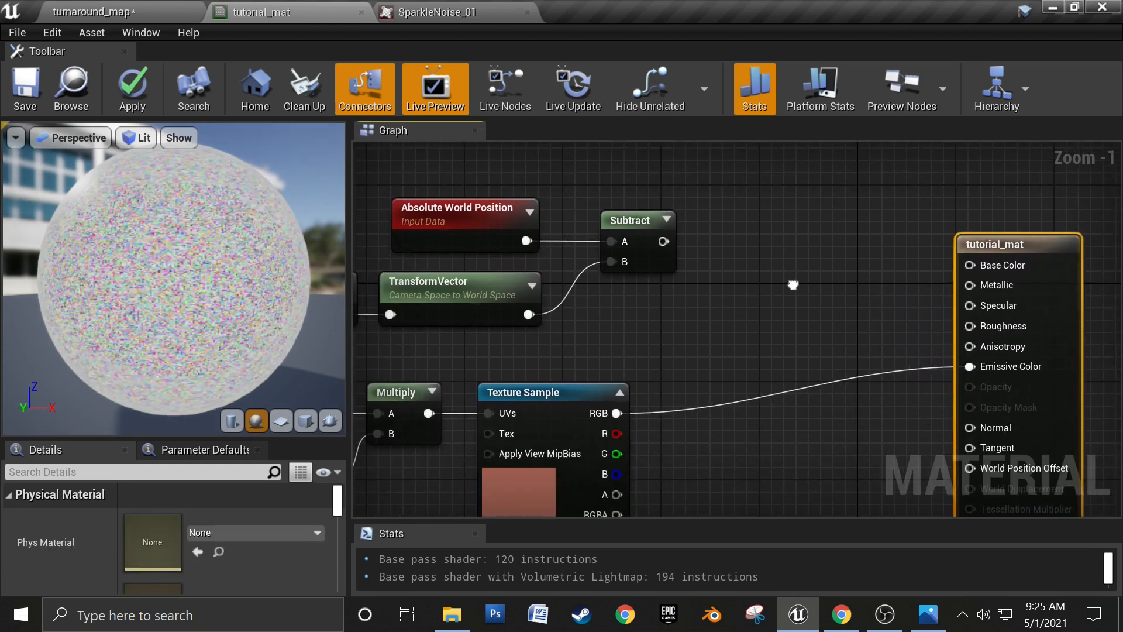
Step: Add a Normalize node fed by the output of the Subtract node
{"action": "left_click_drag", "start_coordinate": [664, 241], "coordinate": [735, 243]}
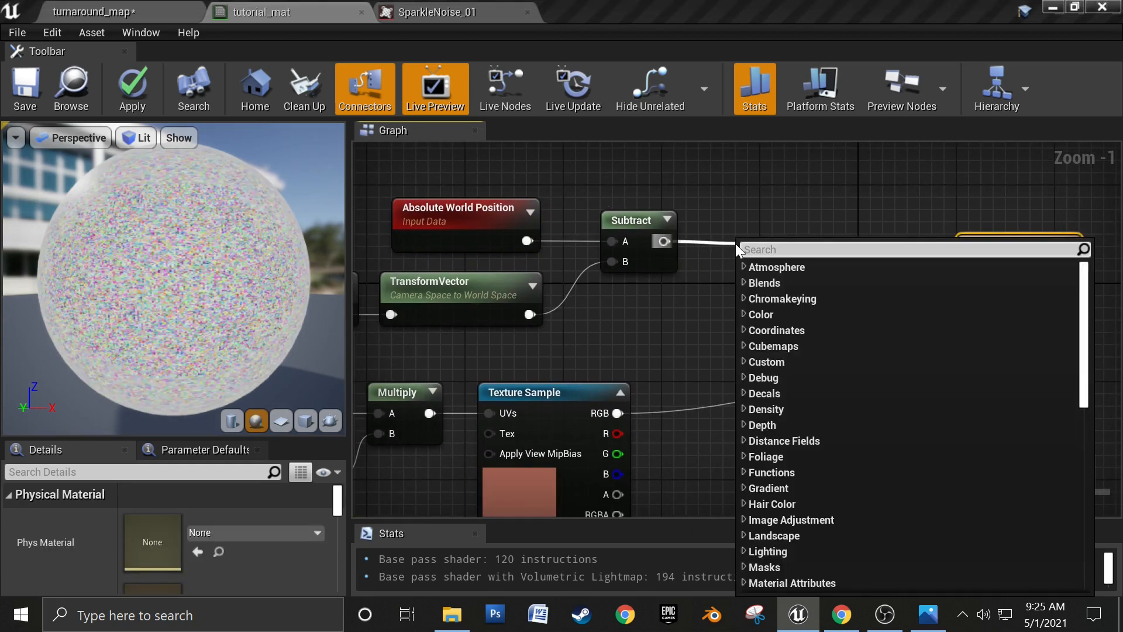
{"action": "type", "text": "normal"}
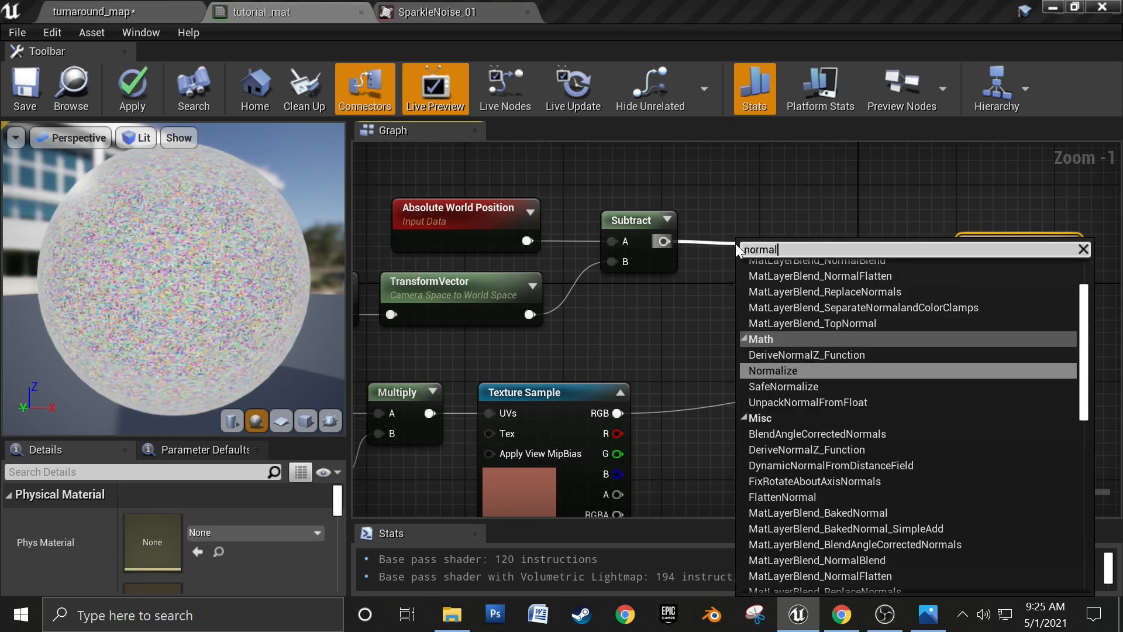
{"action": "left_click", "coordinate": [802, 368]}
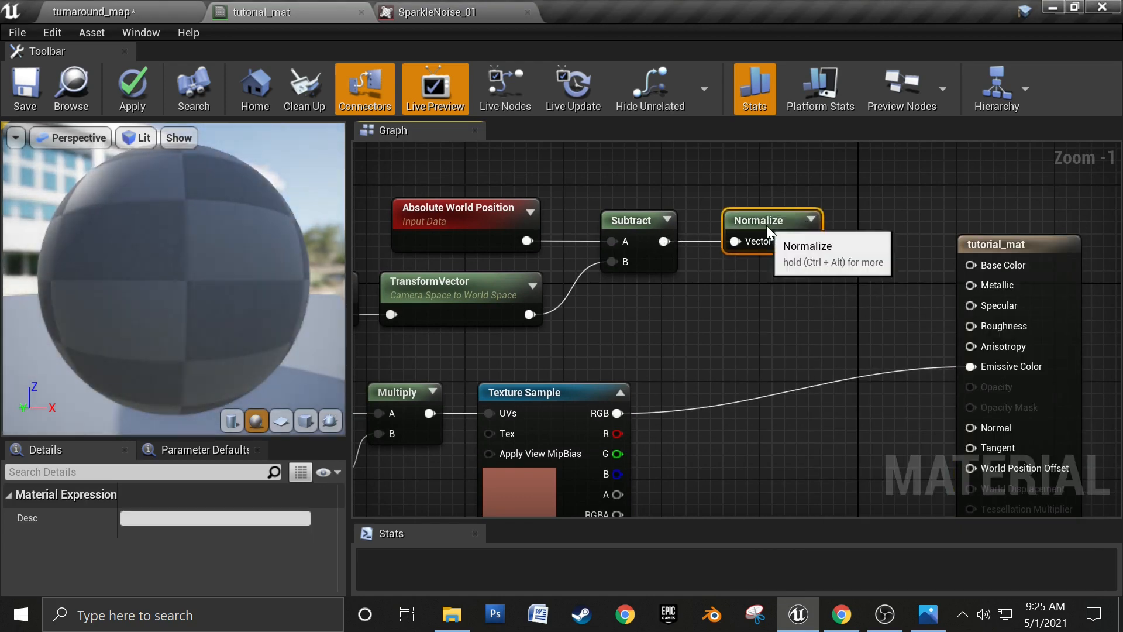
Step: Enclose the Absolute World Position, Camera Position, TransformVector and Subtract nodes in a comment box titled View Direction
{"action": "right_click_drag", "start_coordinate": [631, 297], "coordinate": [807, 312]}
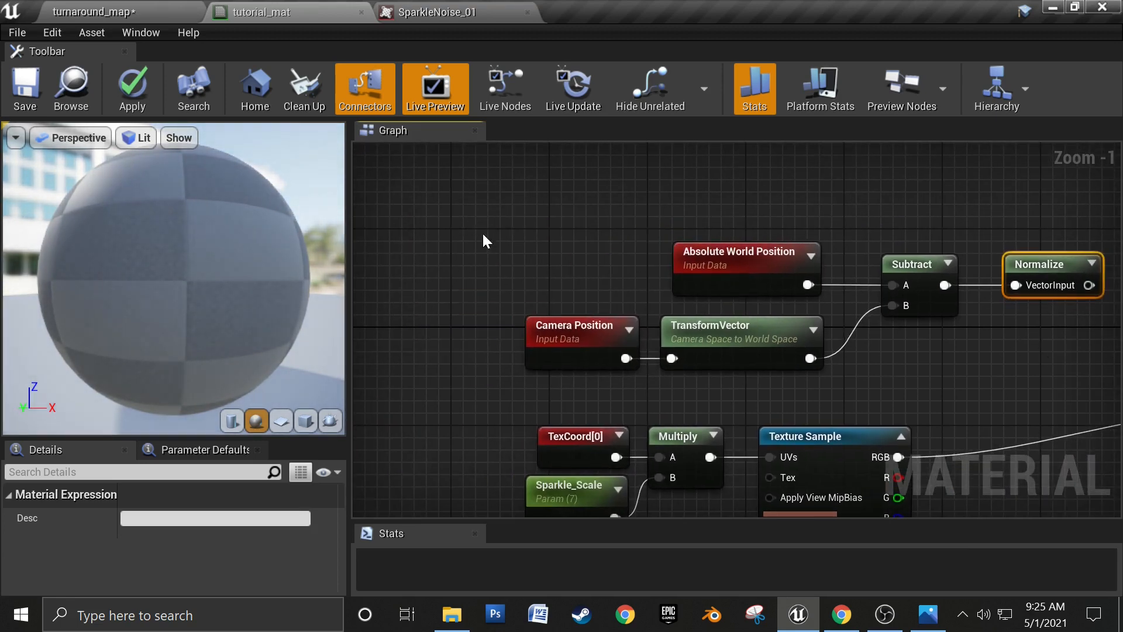
{"action": "left_click_drag", "start_coordinate": [484, 235], "coordinate": [930, 373]}
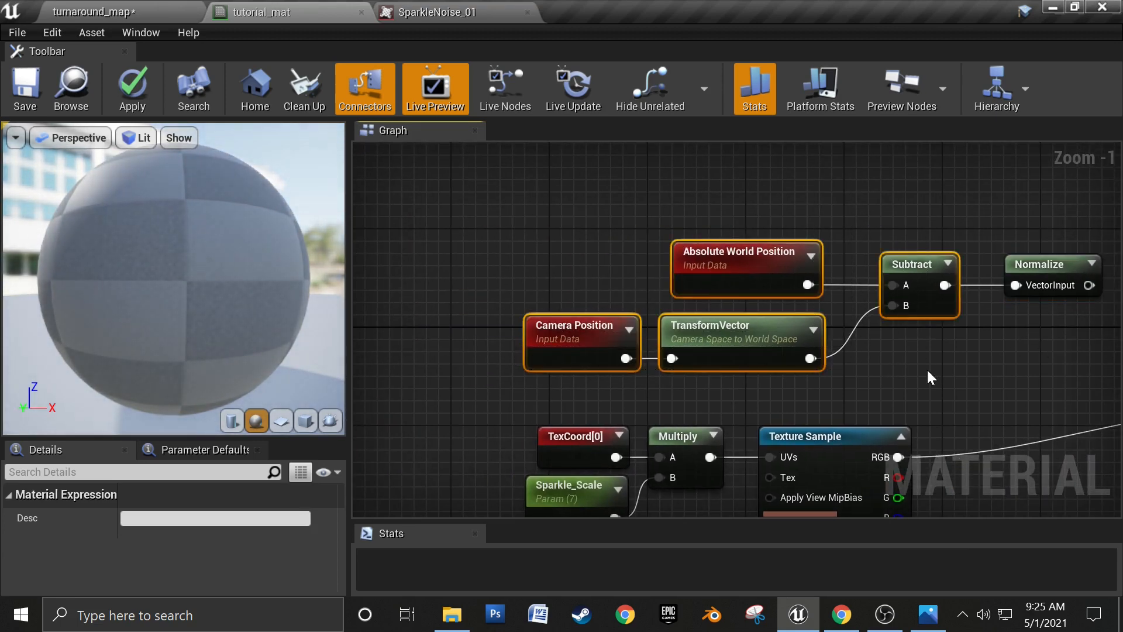
{"action": "type", "text": "cView"}
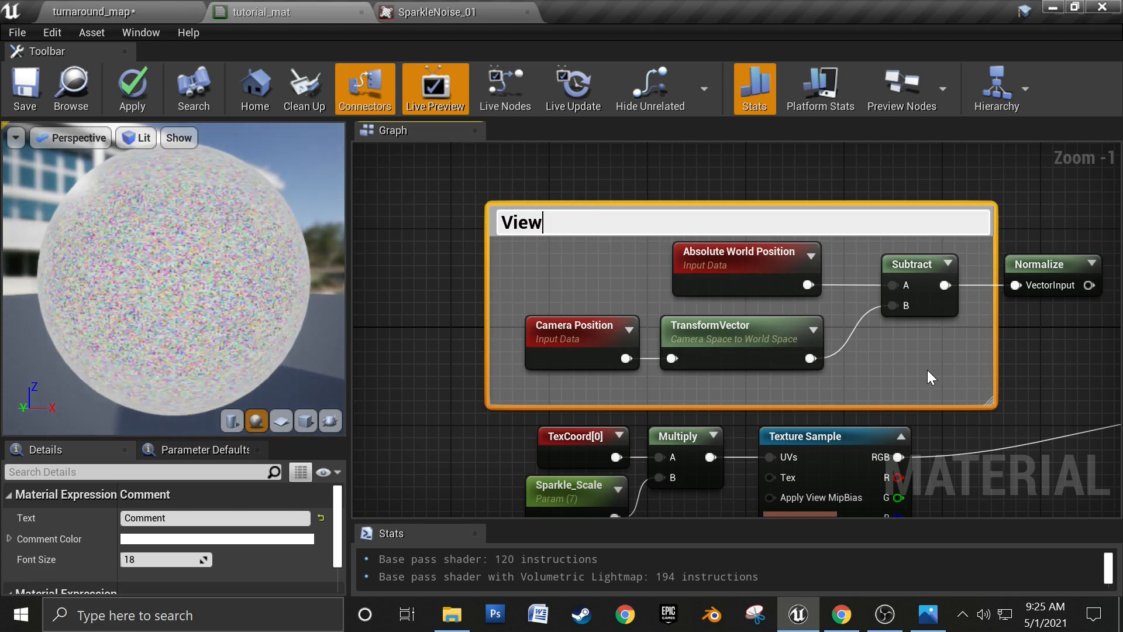
{"action": "type", "text": " Direction"}
{"action": "key", "text": "Return"}
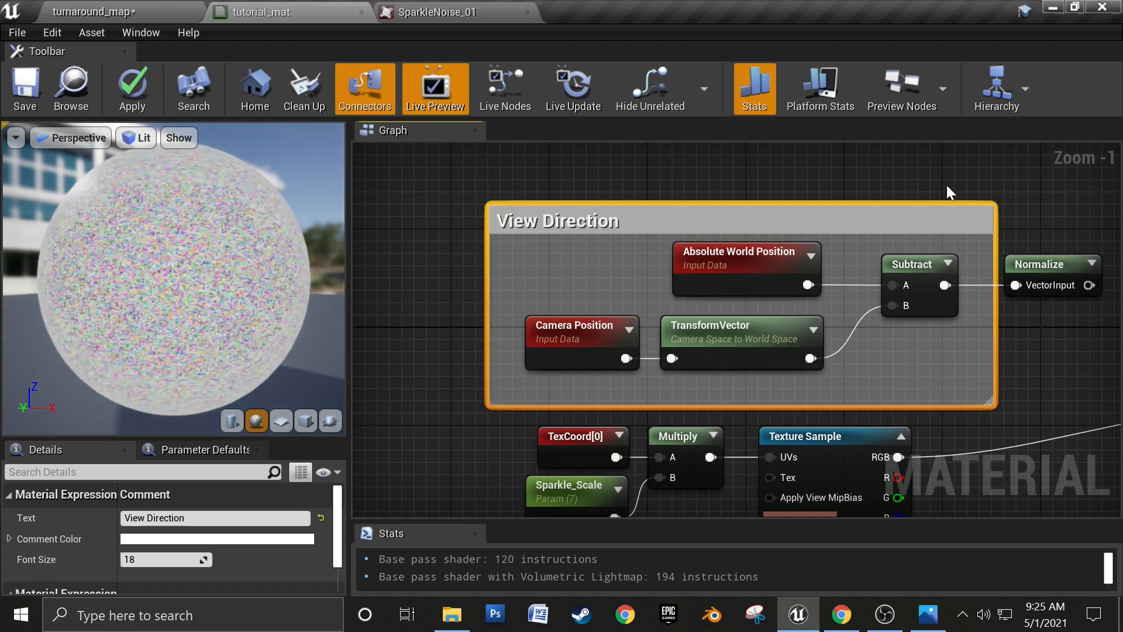
Step: Move the Normalize node farther from the View Direction comment box and narrow the box slightly
{"action": "right_click_drag", "start_coordinate": [962, 345], "coordinate": [760, 278]}
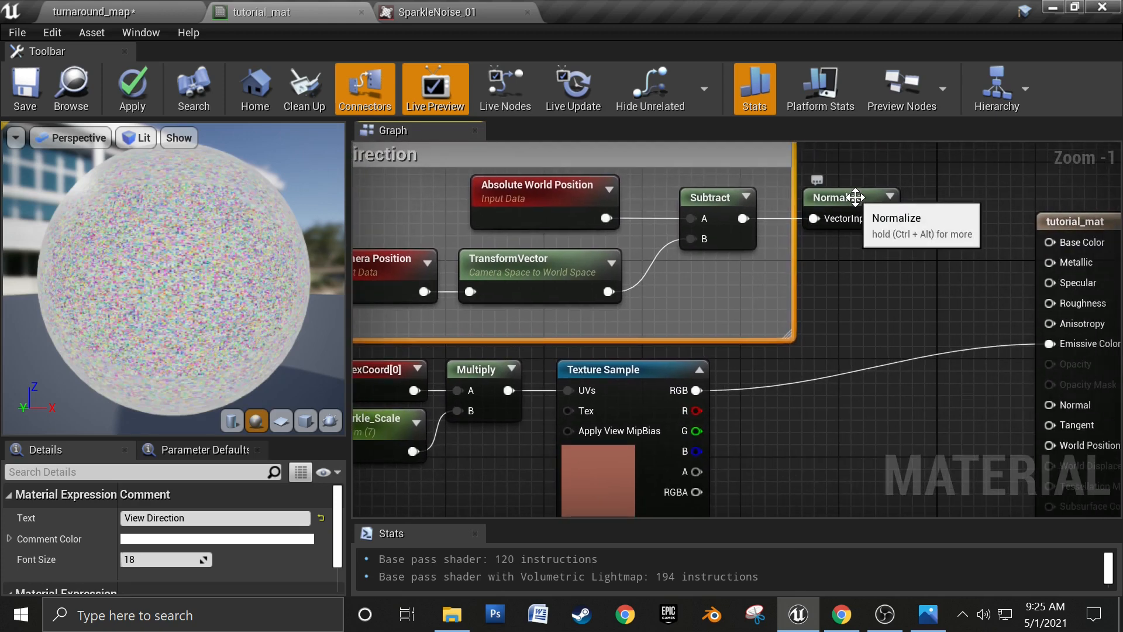
{"action": "left_click_drag", "start_coordinate": [860, 200], "coordinate": [886, 200]}
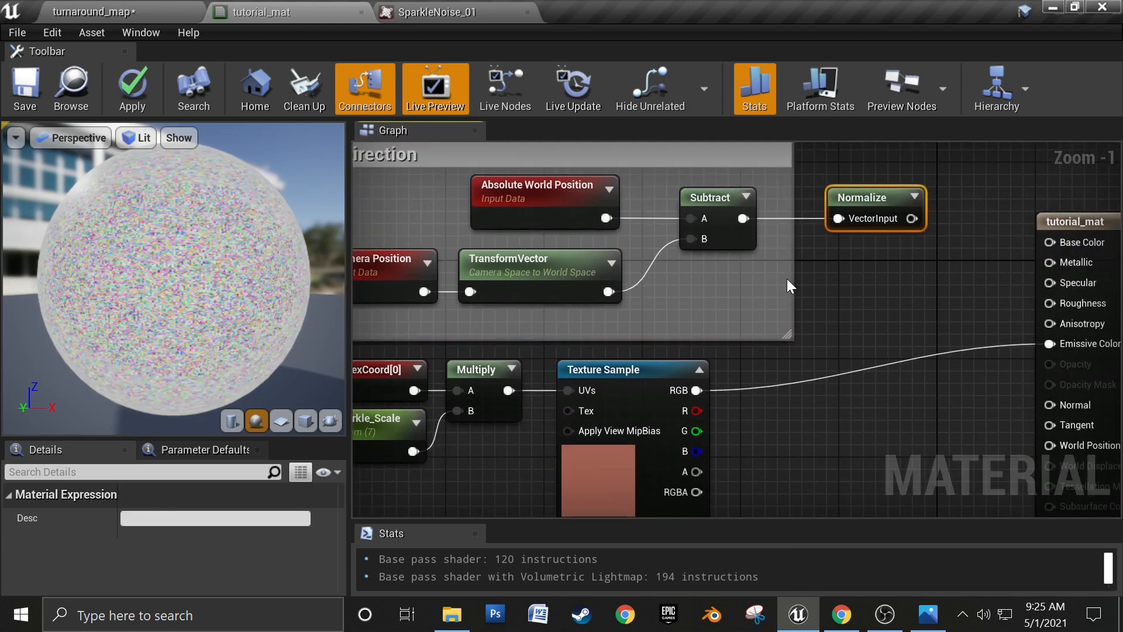
{"action": "left_click_drag", "start_coordinate": [788, 279], "coordinate": [778, 279]}
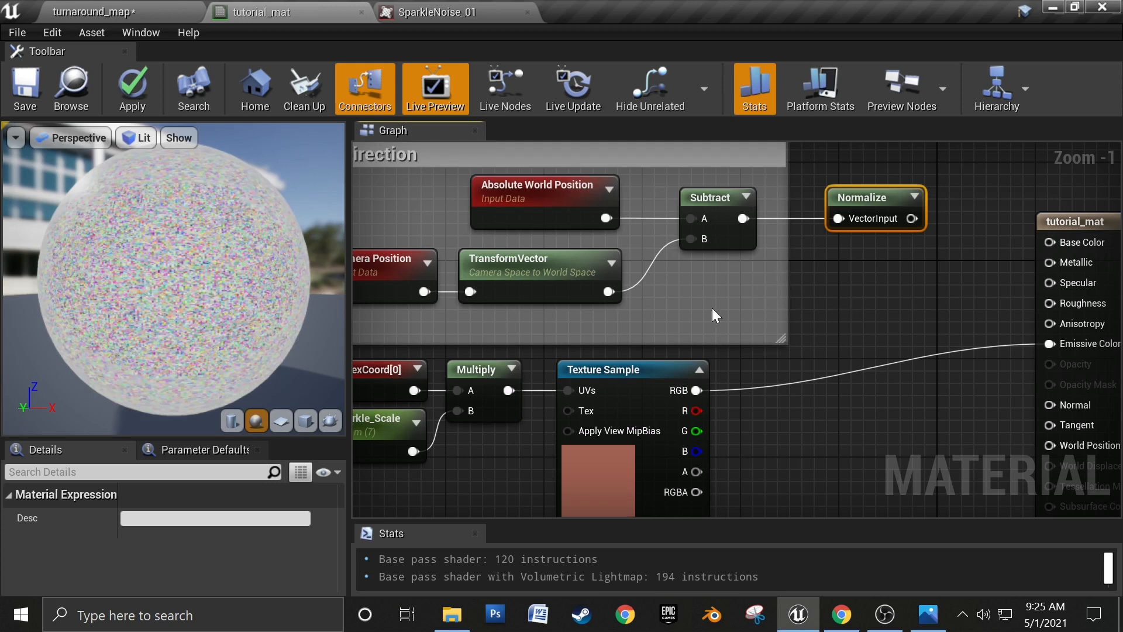
Step: Duplicate the Normalize node and place the copy next to the Texture Sample's RGB output
{"action": "right_click_drag", "start_coordinate": [680, 349], "coordinate": [590, 318]}
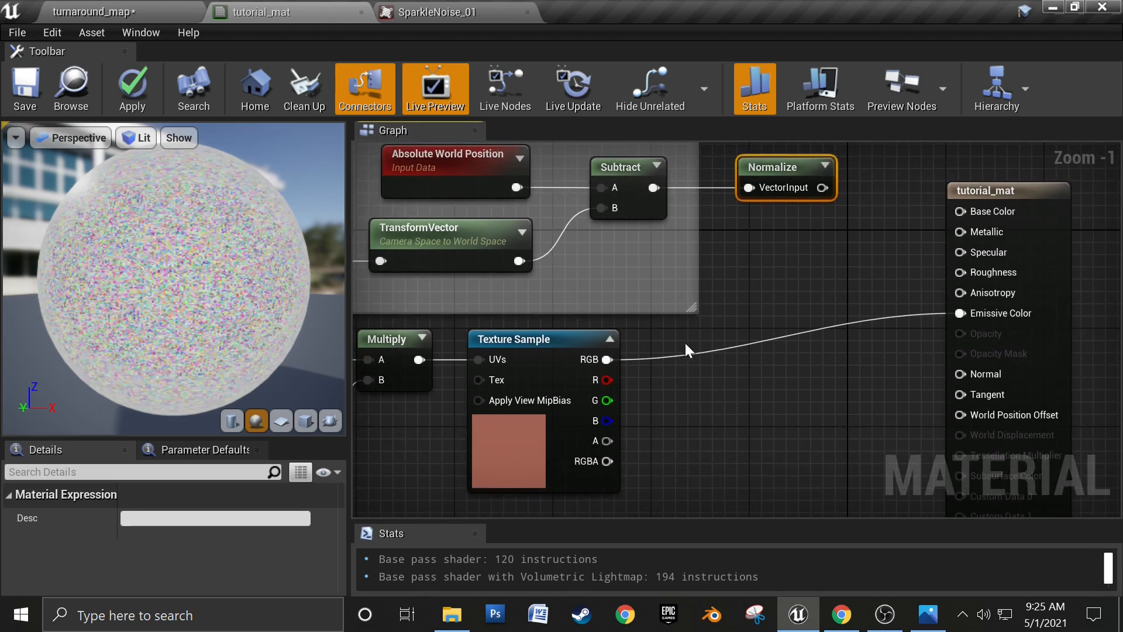
{"action": "left_click", "coordinate": [765, 218]}
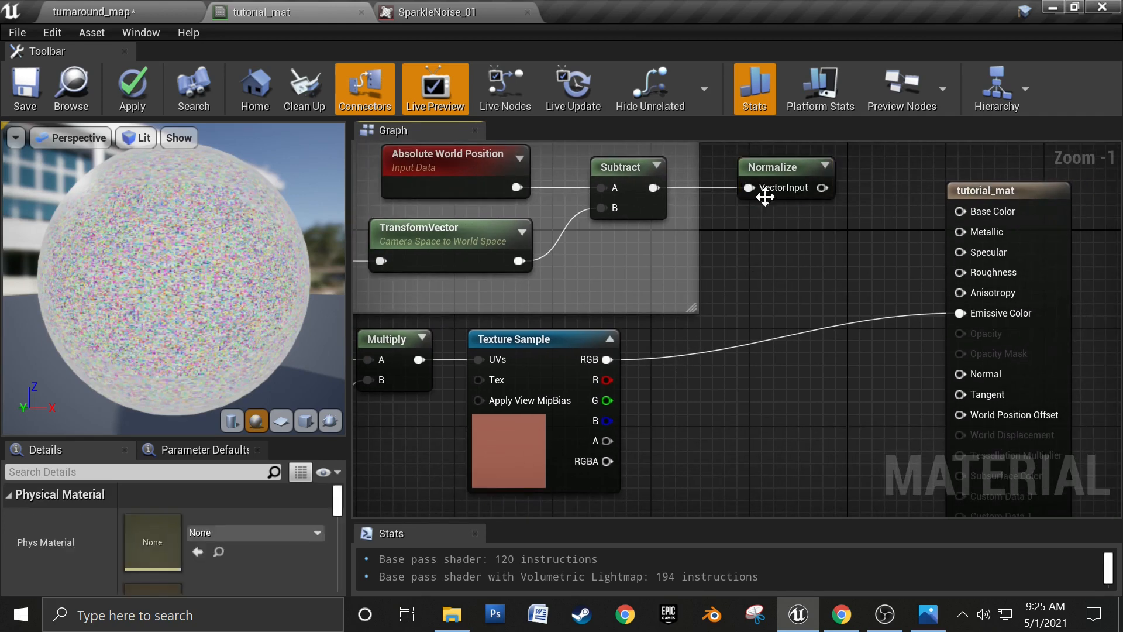
{"action": "left_click", "coordinate": [777, 171]}
{"action": "key", "text": "ctrl+v"}
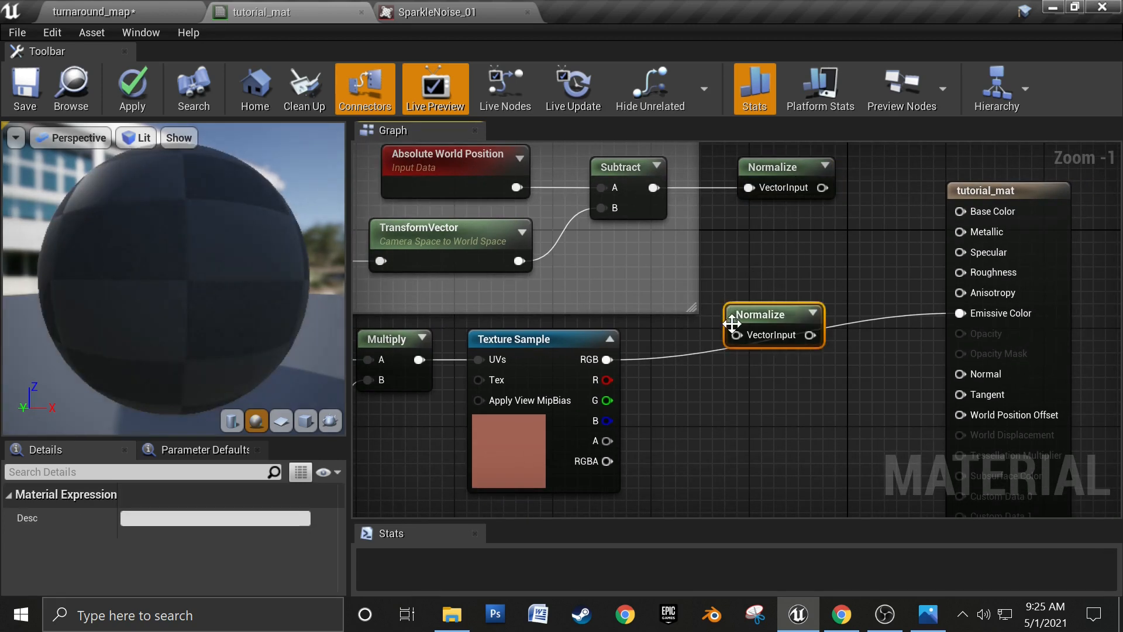
{"action": "left_click_drag", "start_coordinate": [774, 320], "coordinate": [777, 338]}
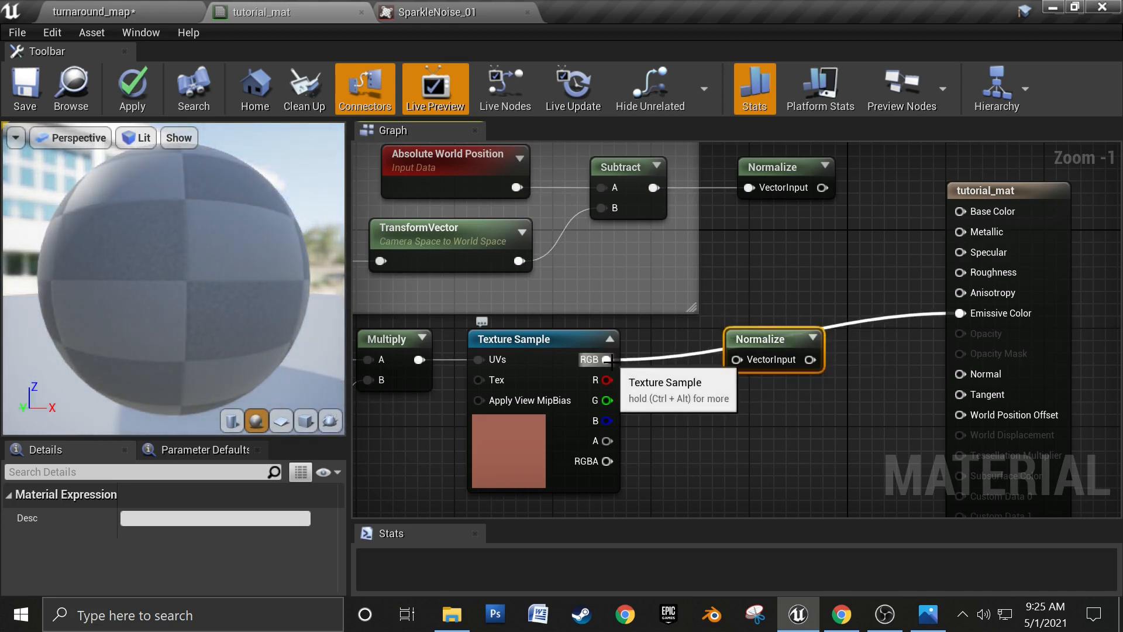
Step: Connect the Texture Sample's RGB output to the input of the copied Normalize node
{"action": "left_click_drag", "start_coordinate": [617, 361], "coordinate": [742, 359]}
{"action": "right_click_drag", "start_coordinate": [851, 398], "coordinate": [754, 377]}
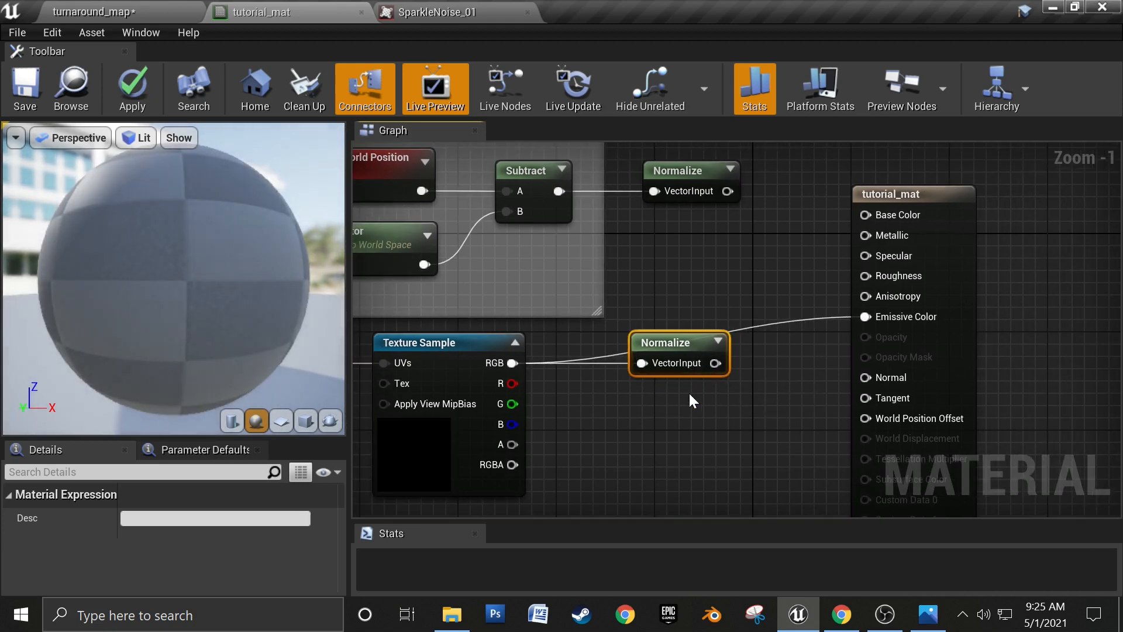
Step: Enclose the TexCoord, Sparkle_Scale, Multiply and Texture Sample nodes in a comment box titled Random Noise
{"action": "right_click_drag", "start_coordinate": [689, 391], "coordinate": [912, 366]}
{"action": "right_click_drag", "start_coordinate": [807, 400], "coordinate": [944, 369]}
{"action": "left_click_drag", "start_coordinate": [576, 310], "coordinate": [900, 468]}
{"action": "type", "text": "cR"}
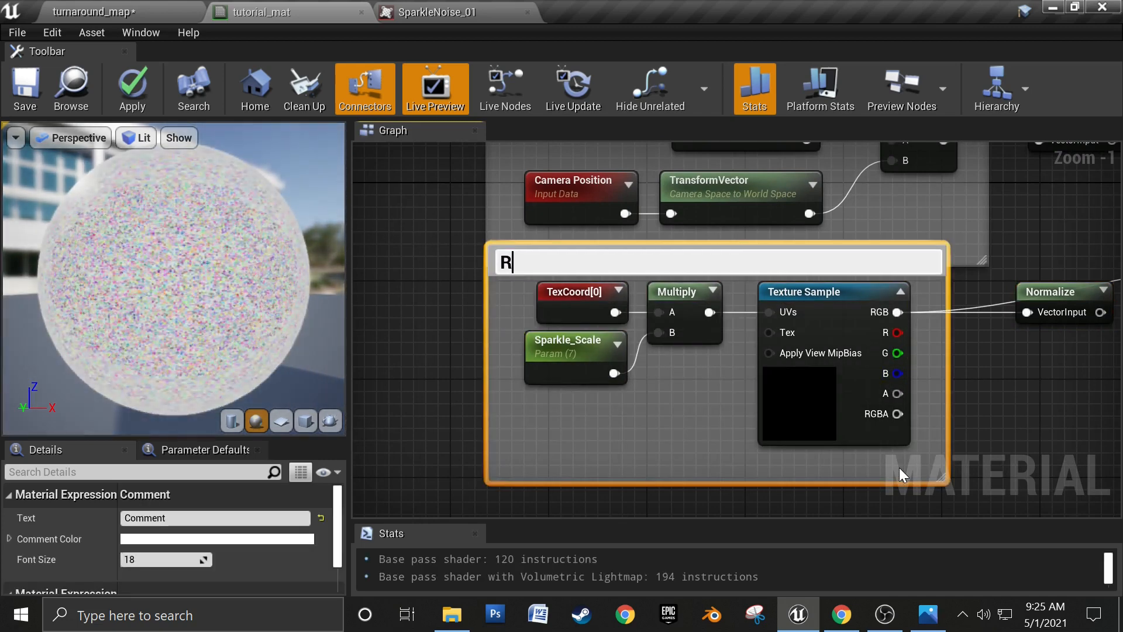
{"action": "type", "text": "andom Noise"}
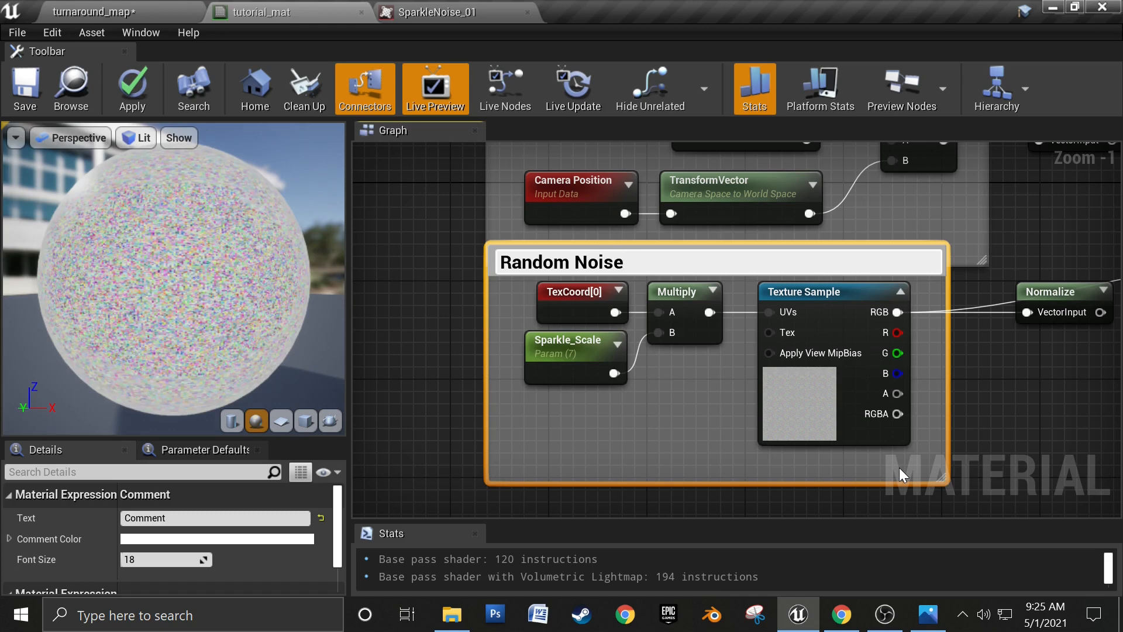
{"action": "key", "text": "Return"}
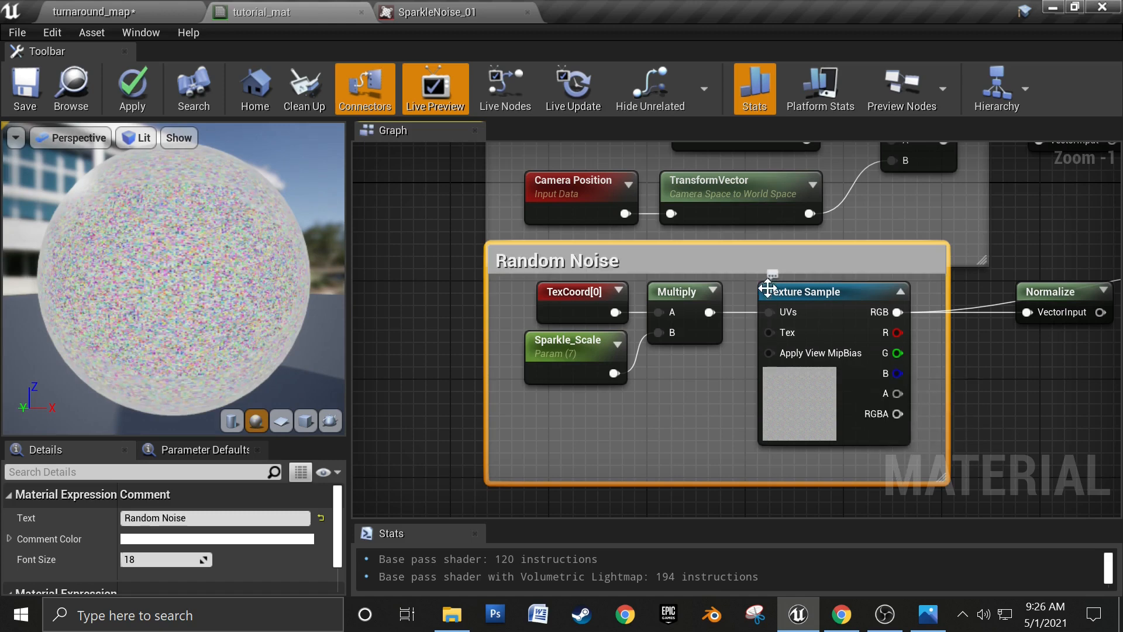
Step: Move the Random Noise box clear of the View Direction box and shift its Normalize node farther from the Texture Sample
{"action": "left_click_drag", "start_coordinate": [816, 255], "coordinate": [817, 302]}
{"action": "right_click_drag", "start_coordinate": [816, 300], "coordinate": [746, 310]}
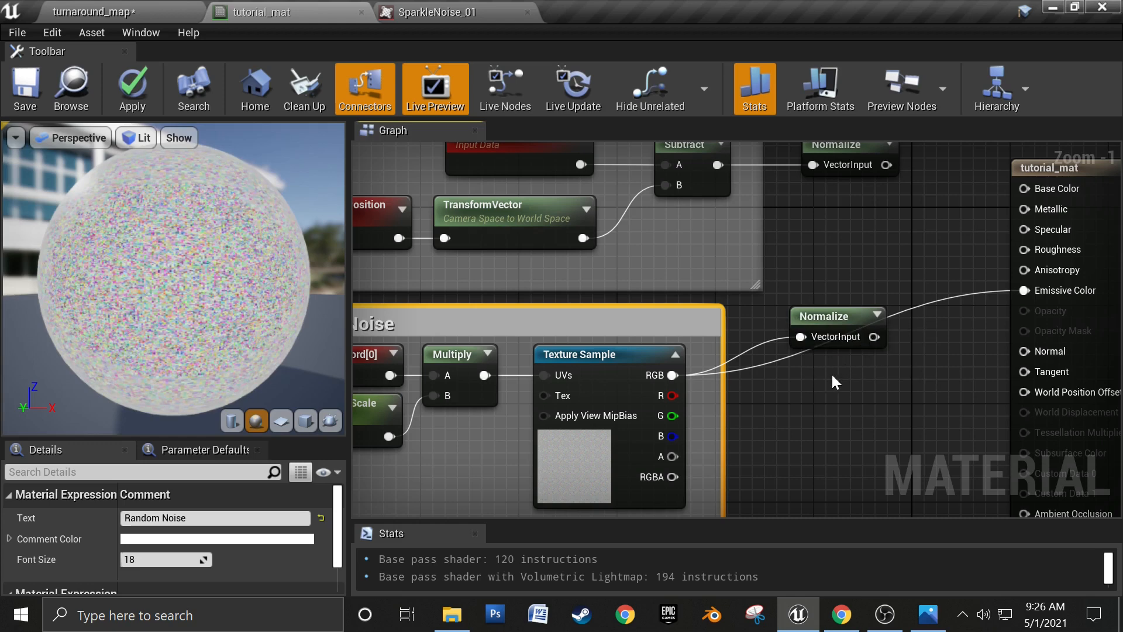
{"action": "right_click_drag", "start_coordinate": [831, 373], "coordinate": [692, 313]}
{"action": "left_click_drag", "start_coordinate": [722, 285], "coordinate": [843, 320]}
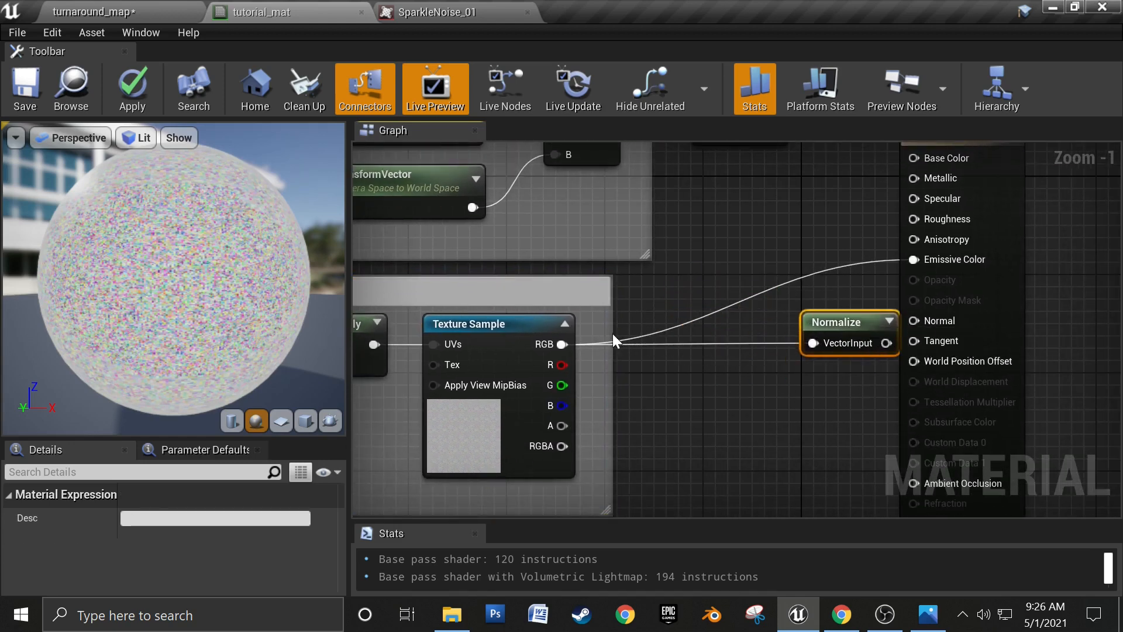
Step: Insert a Subtract node with Const B set to 0.5 between the Texture Sample's RGB output and its Normalize node
{"action": "left_click_drag", "start_coordinate": [563, 344], "coordinate": [651, 362]}
{"action": "type", "text": "subt"}
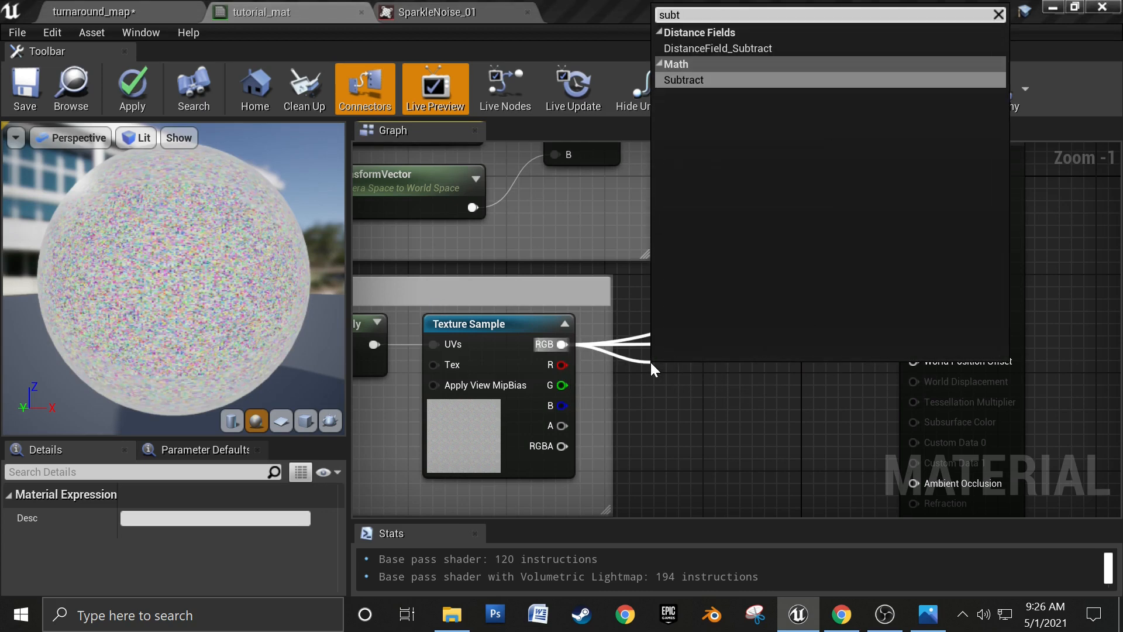
{"action": "key", "text": "Return"}
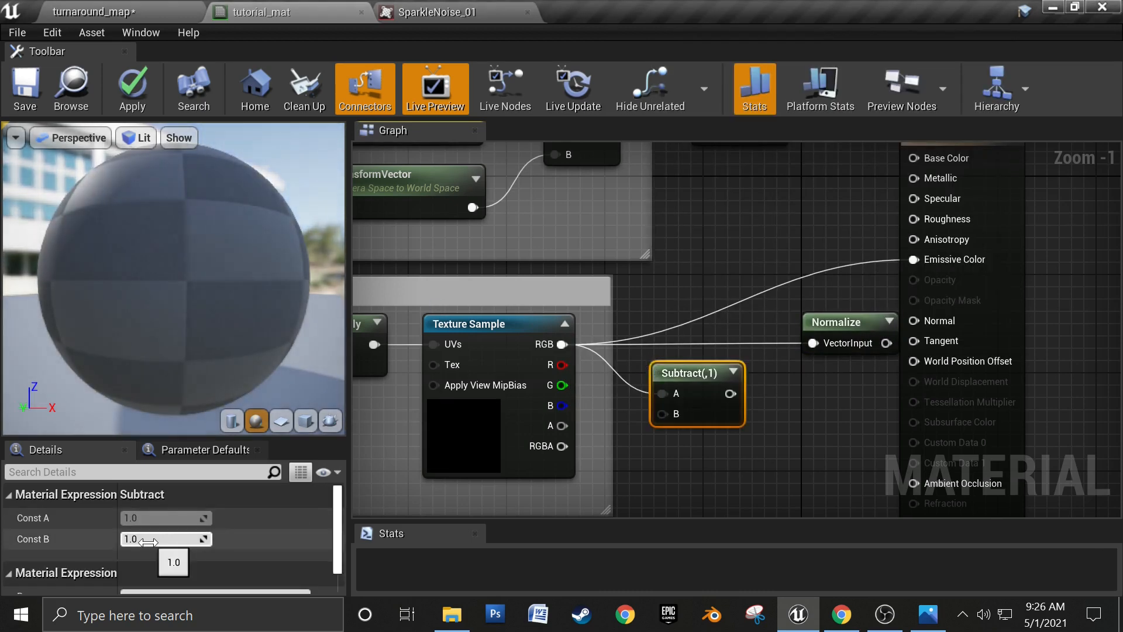
{"action": "left_click", "coordinate": [147, 539]}
{"action": "type", "text": ".5"}
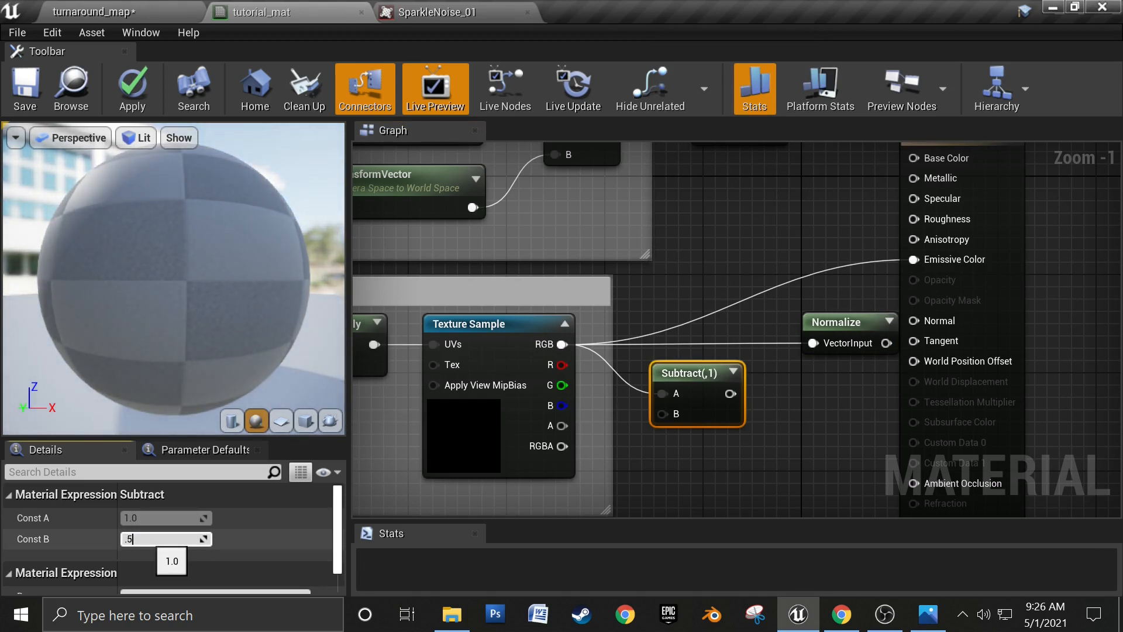
{"action": "key", "text": "Return"}
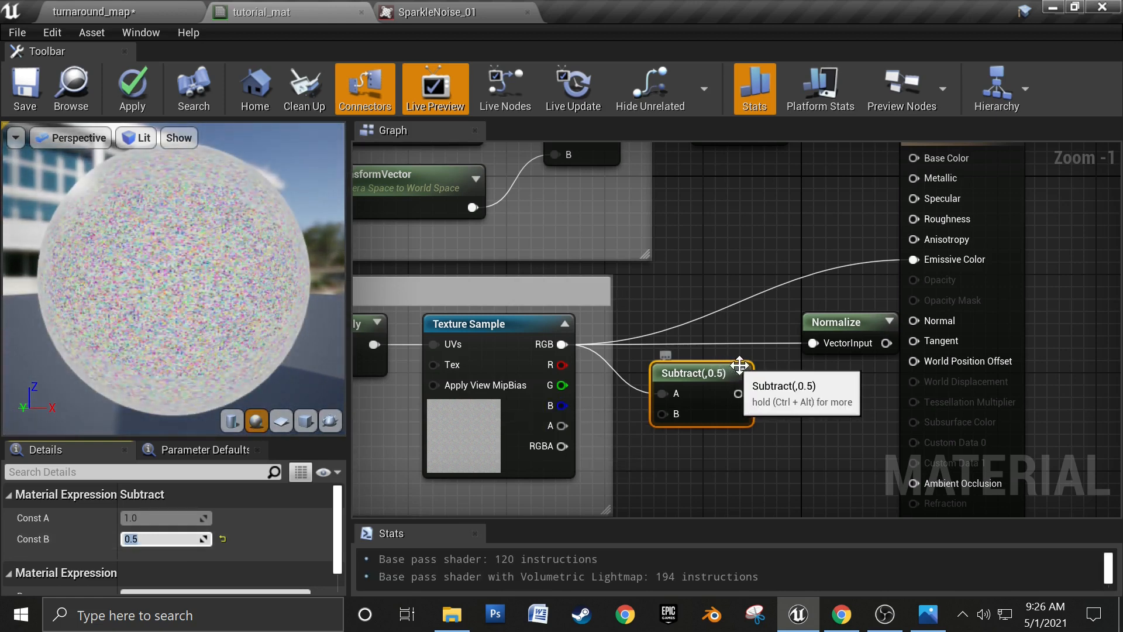
{"action": "left_click_drag", "start_coordinate": [739, 394], "coordinate": [816, 339]}
{"action": "left_click_drag", "start_coordinate": [670, 369], "coordinate": [648, 318]}
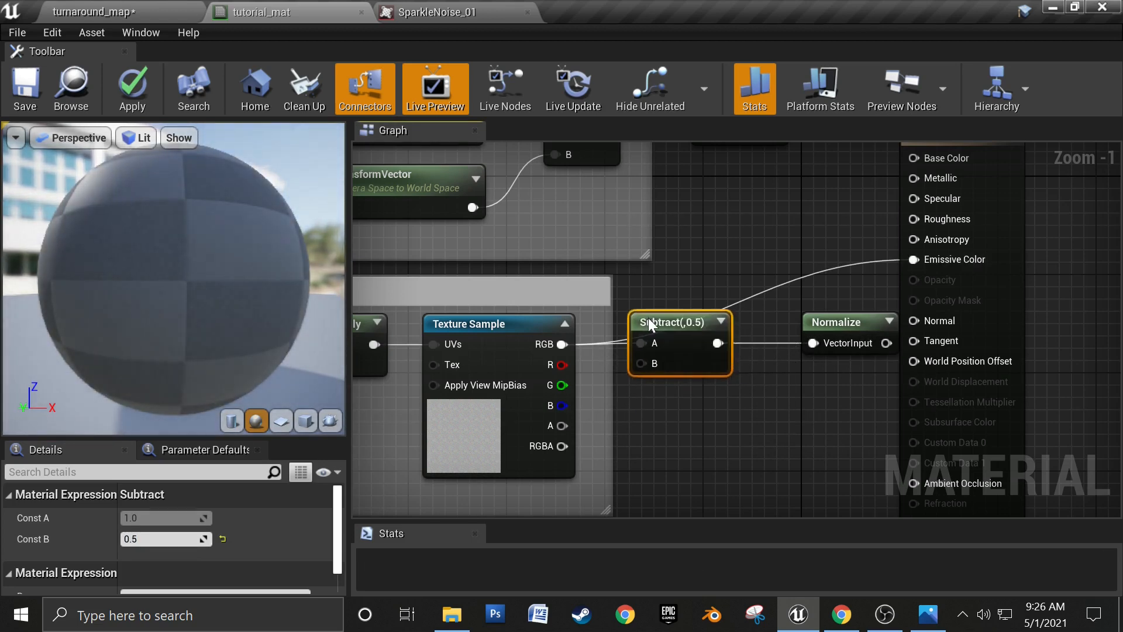
Step: Move the tutorial_mat result node farther from the Normalize nodes to make room in the graph
{"action": "right_click_drag", "start_coordinate": [773, 402], "coordinate": [622, 473]}
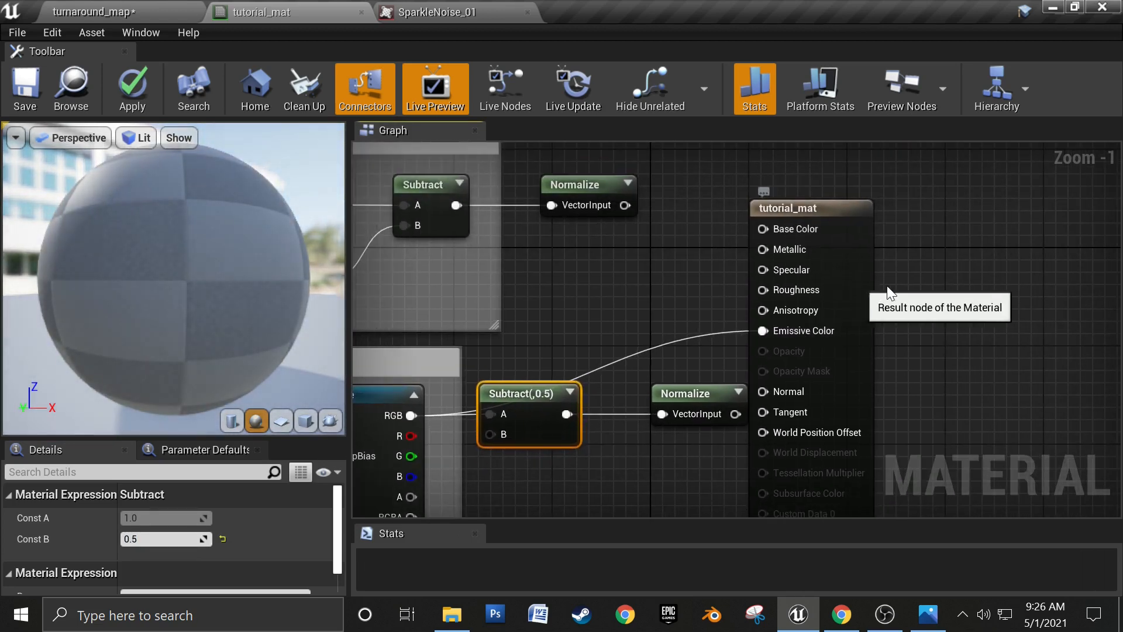
{"action": "left_click_drag", "start_coordinate": [825, 310], "coordinate": [1047, 310]}
{"action": "right_click_drag", "start_coordinate": [735, 345], "coordinate": [1050, 271]}
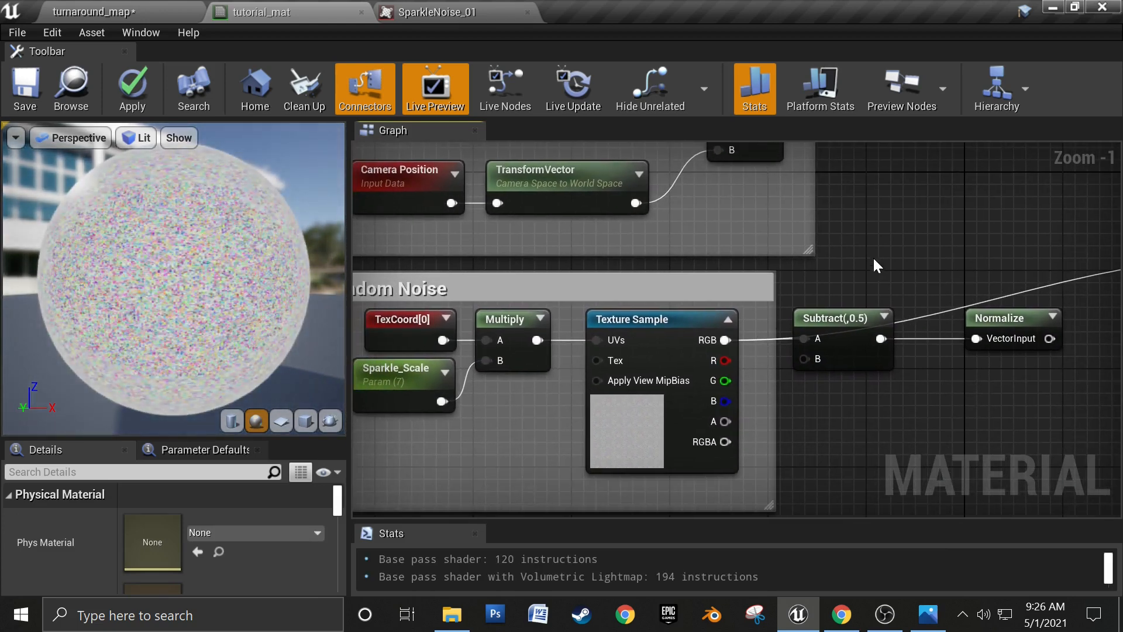
{"action": "right_click_drag", "start_coordinate": [876, 264], "coordinate": [651, 349]}
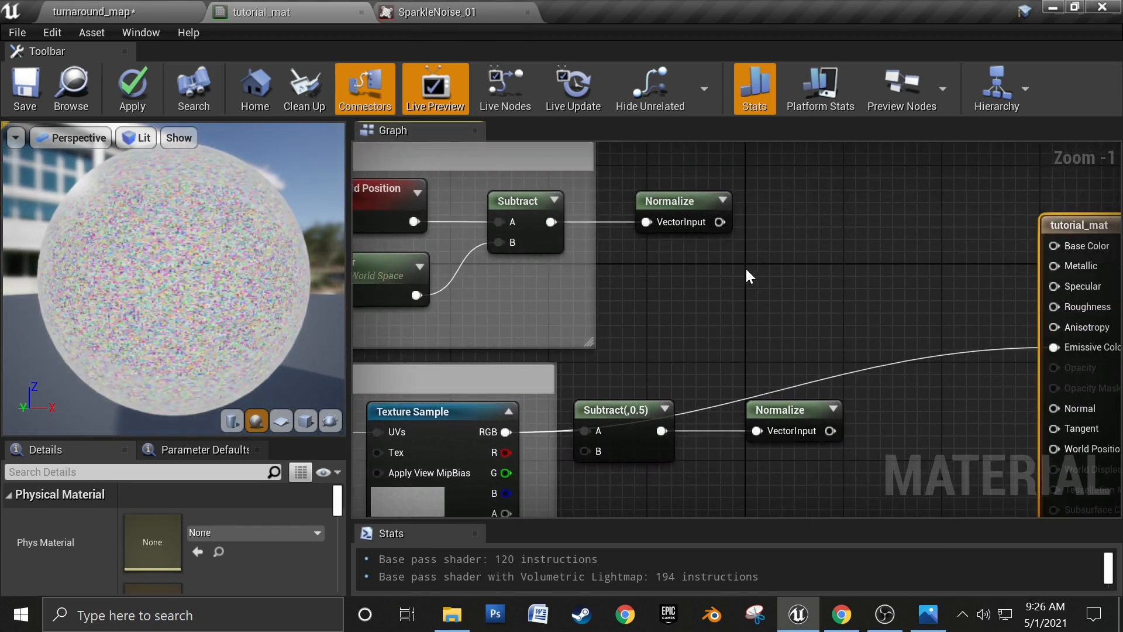
{"action": "right_click_drag", "start_coordinate": [745, 266], "coordinate": [674, 321]}
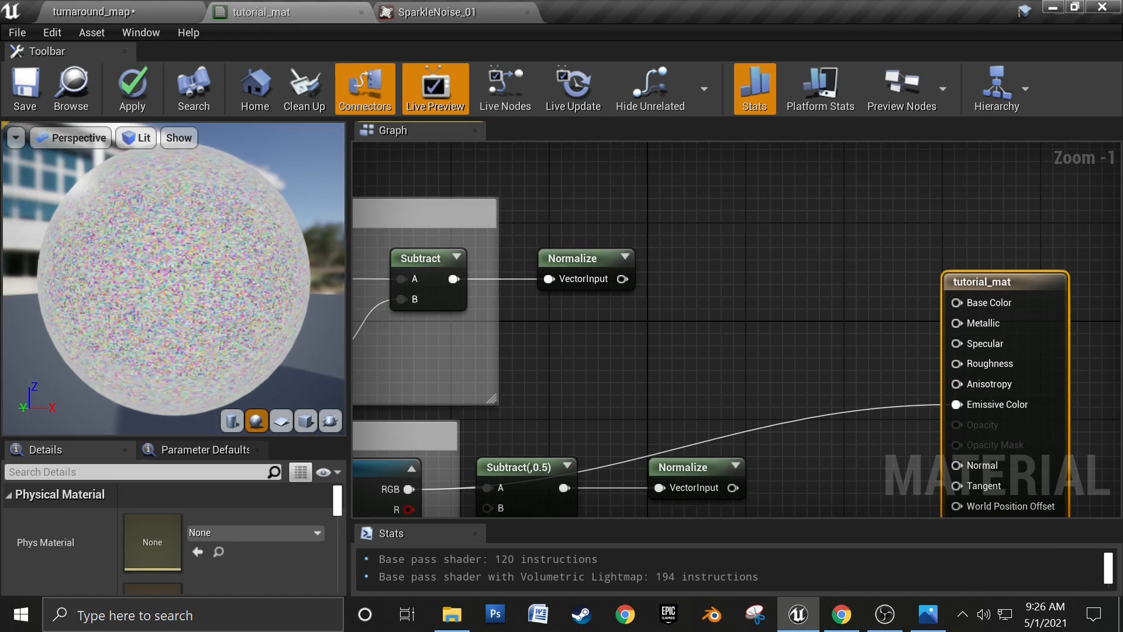
{"action": "key", "text": "alt+Tab"}
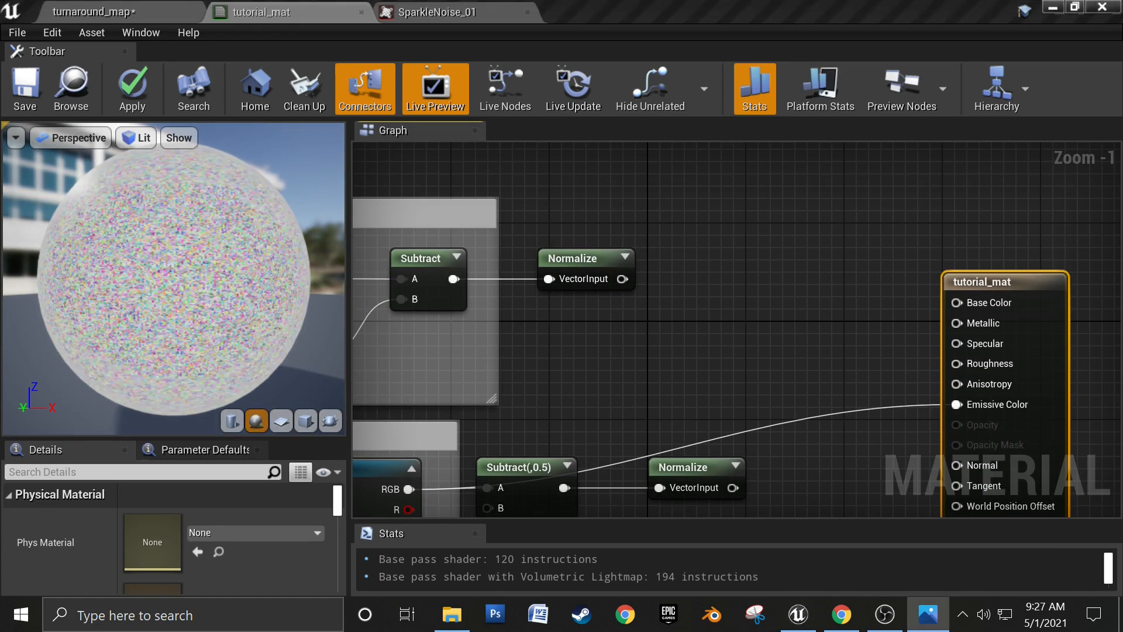
{"action": "right_click_drag", "start_coordinate": [744, 307], "coordinate": [679, 292]}
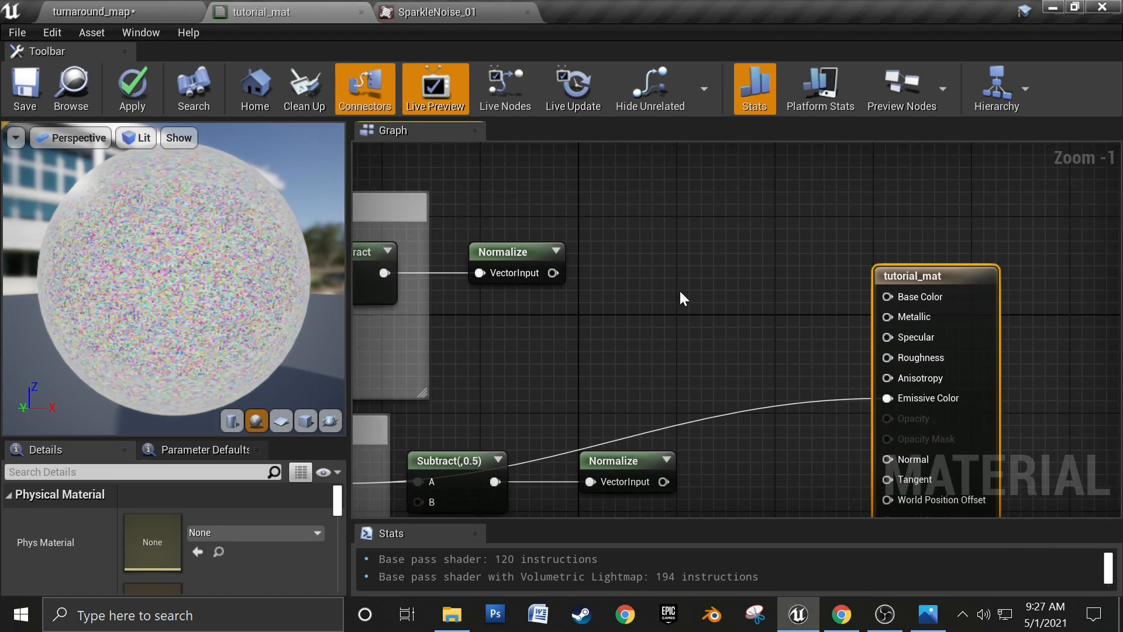
{"action": "left_click", "coordinate": [679, 288]}
{"action": "left_click_drag", "start_coordinate": [553, 273], "coordinate": [609, 274]}
{"action": "left_click", "coordinate": [541, 335]}
{"action": "right_click_drag", "start_coordinate": [492, 348], "coordinate": [904, 358]}
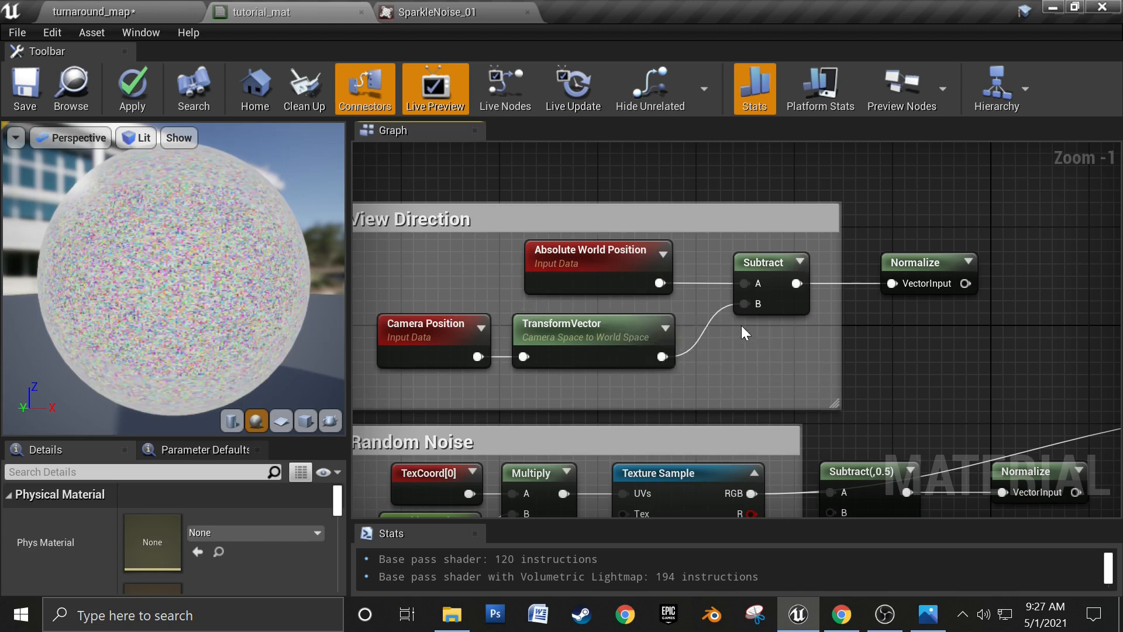
{"action": "right_click_drag", "start_coordinate": [907, 357], "coordinate": [703, 338]}
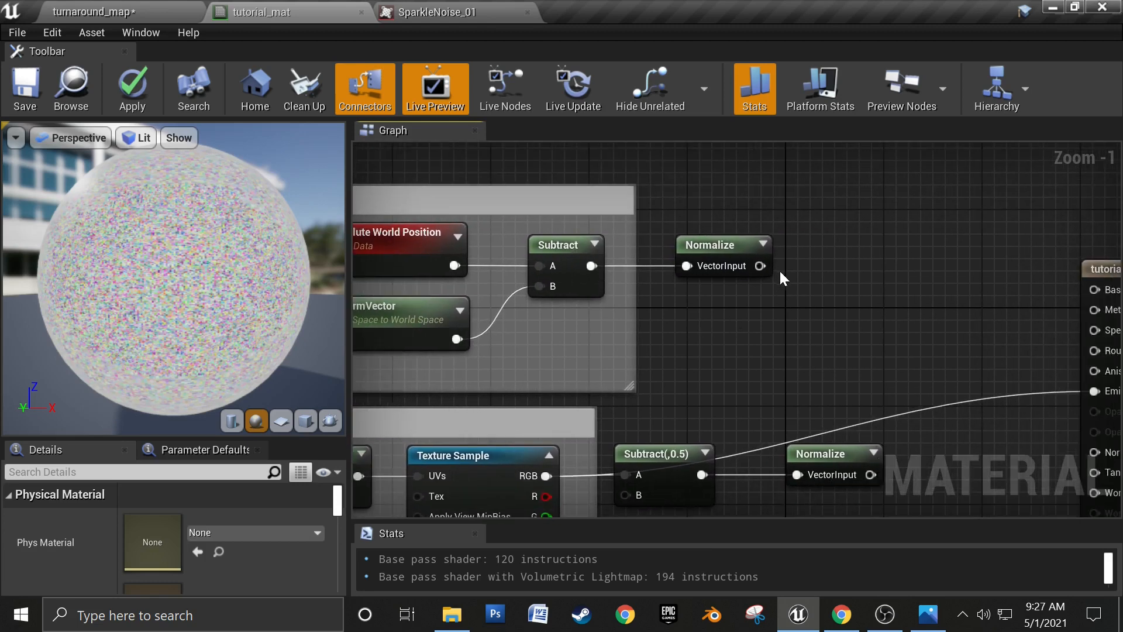
Step: Add a OneMinus (1-x) node fed by the output of the view direction's Normalize node
{"action": "left_click_drag", "start_coordinate": [759, 266], "coordinate": [833, 269]}
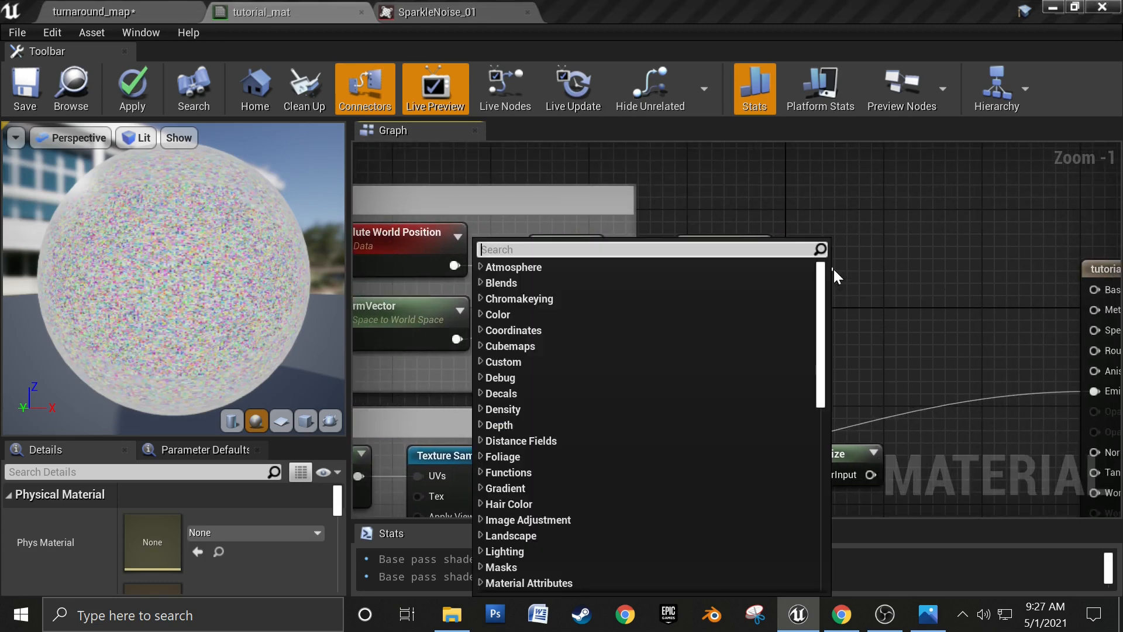
{"action": "type", "text": "one"}
{"action": "key", "text": "Return"}
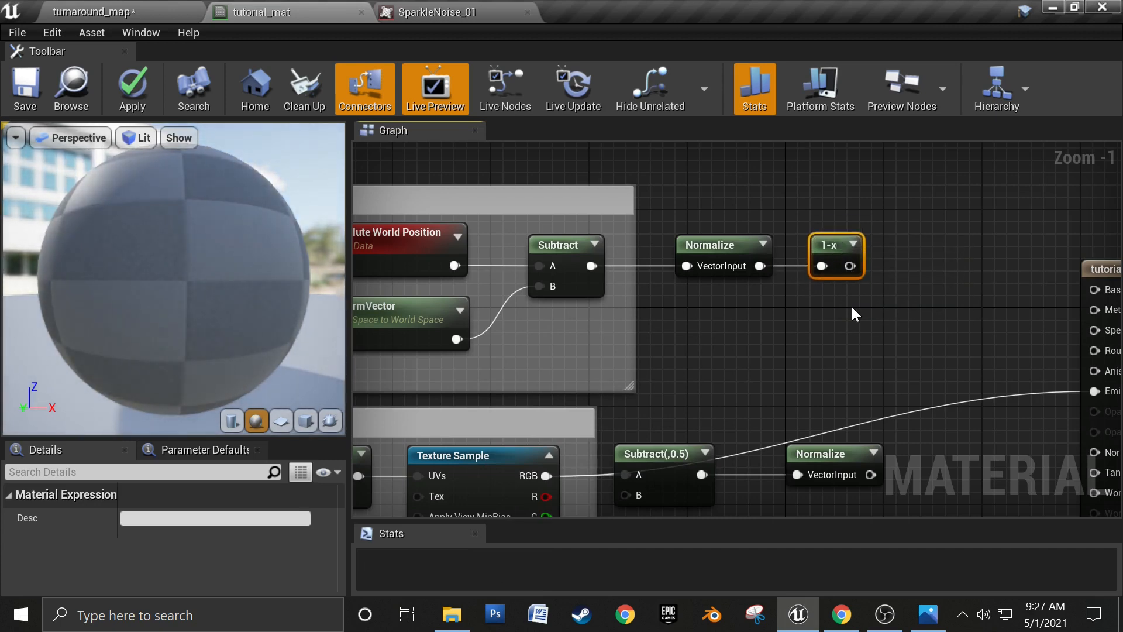
Step: Add a DotProduct node in line with the 1-x node, taking 1-x as A and the noise's Normalize output as B
{"action": "right_click_drag", "start_coordinate": [851, 304], "coordinate": [682, 324]}
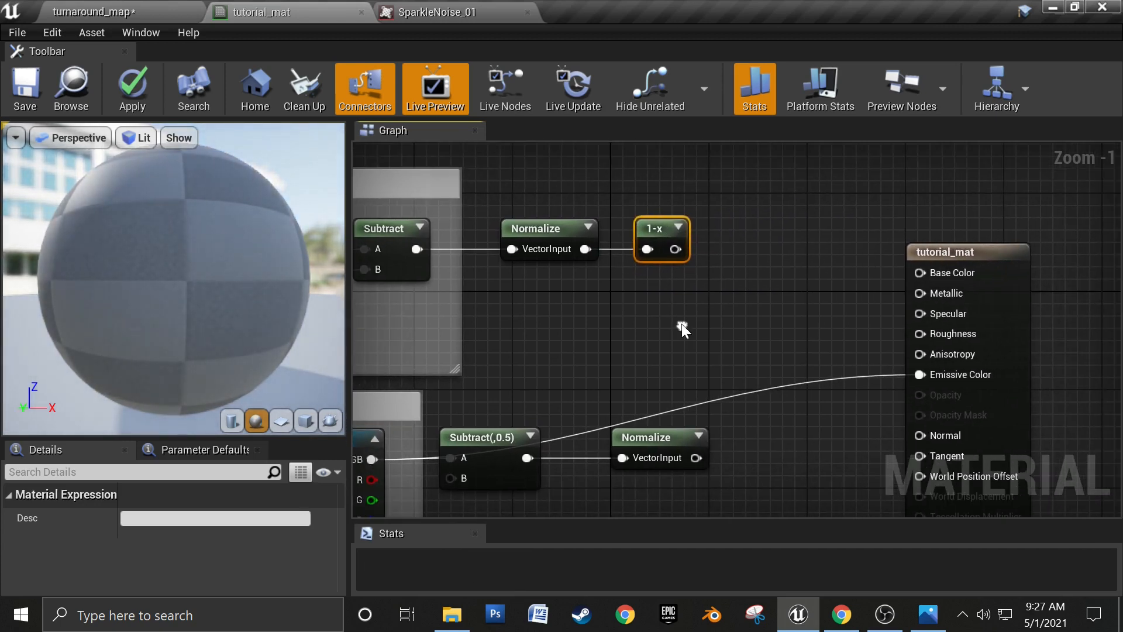
{"action": "right_click", "coordinate": [745, 282]}
{"action": "type", "text": "dot"}
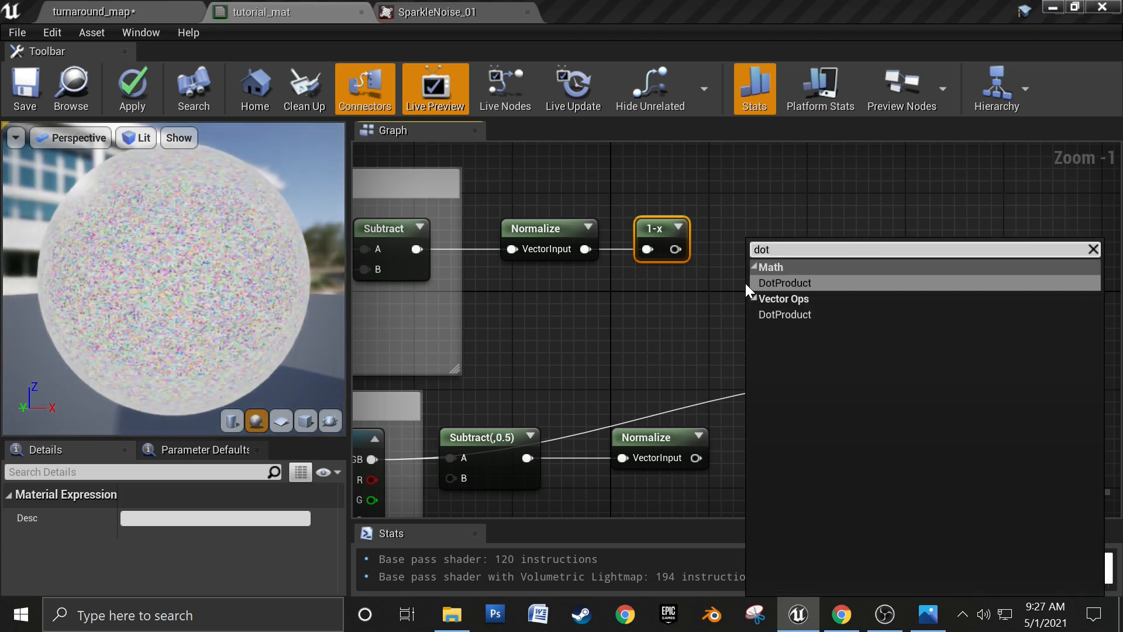
{"action": "key", "text": "Return"}
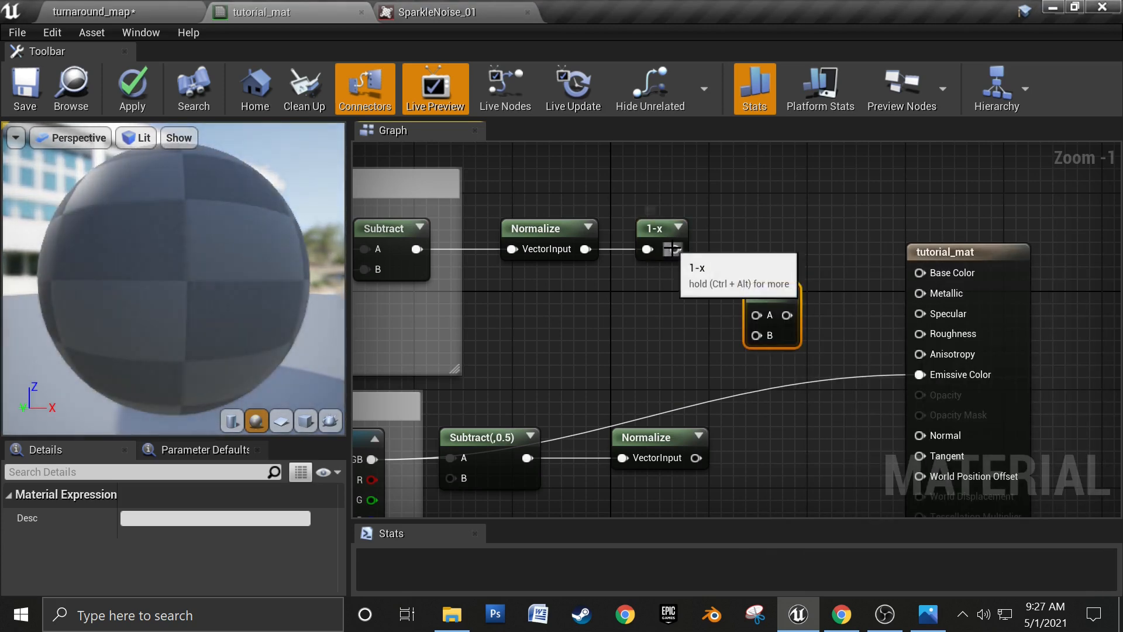
{"action": "left_click_drag", "start_coordinate": [672, 249], "coordinate": [758, 316]}
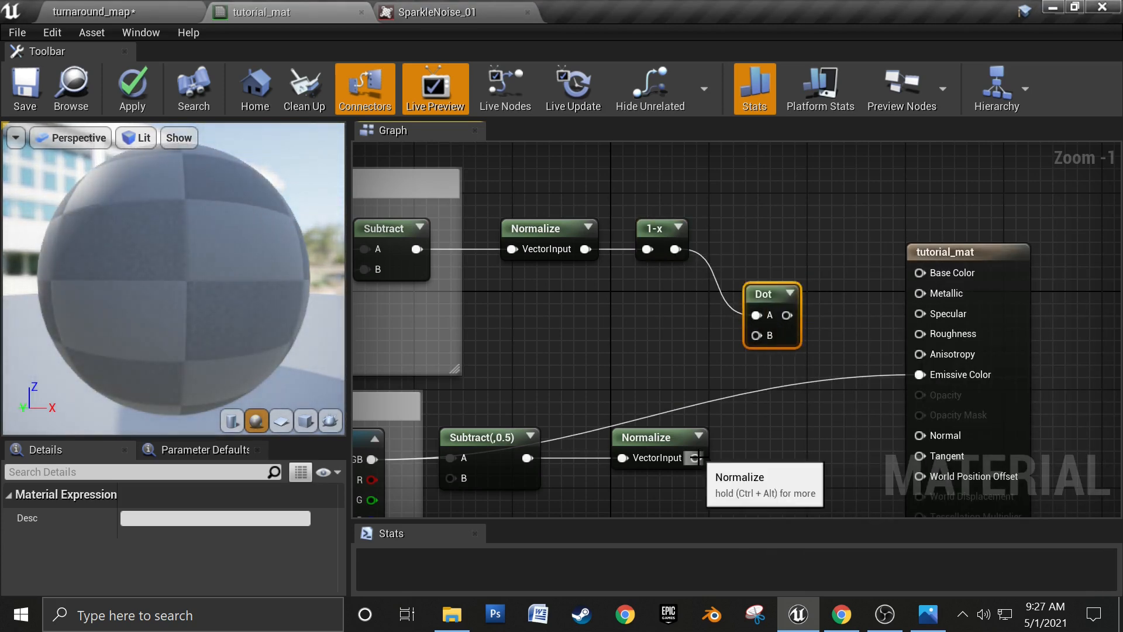
{"action": "left_click_drag", "start_coordinate": [695, 457], "coordinate": [758, 335]}
{"action": "left_click_drag", "start_coordinate": [776, 286], "coordinate": [801, 222]}
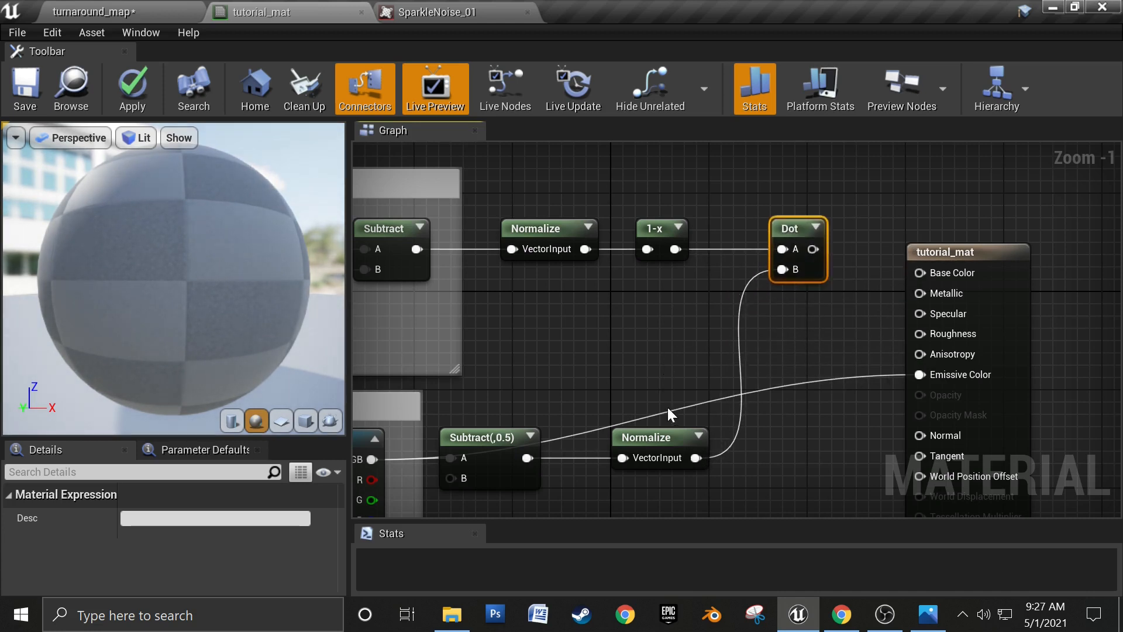
{"action": "left_click_drag", "start_coordinate": [664, 439], "coordinate": [638, 426]}
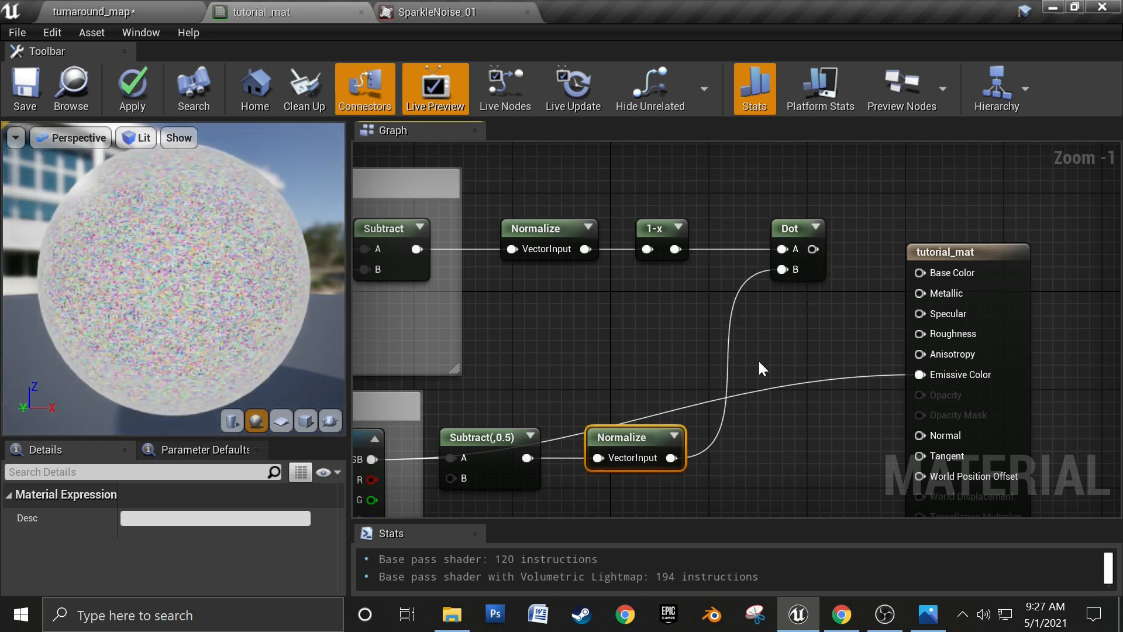
Step: Shift the tutorial_mat result node farther away and connect the Dot output to its Emissive Color input
{"action": "right_click_drag", "start_coordinate": [783, 345], "coordinate": [620, 338]}
{"action": "left_click_drag", "start_coordinate": [844, 316], "coordinate": [966, 291]}
{"action": "right_click_drag", "start_coordinate": [676, 291], "coordinate": [749, 307]}
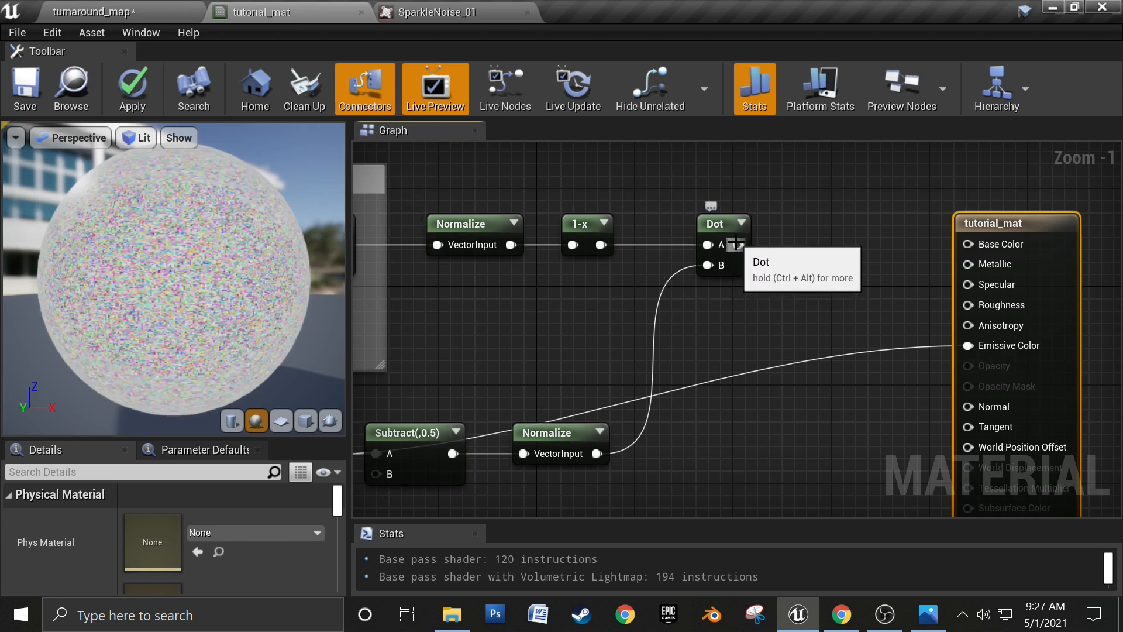
{"action": "left_click_drag", "start_coordinate": [737, 244], "coordinate": [970, 348]}
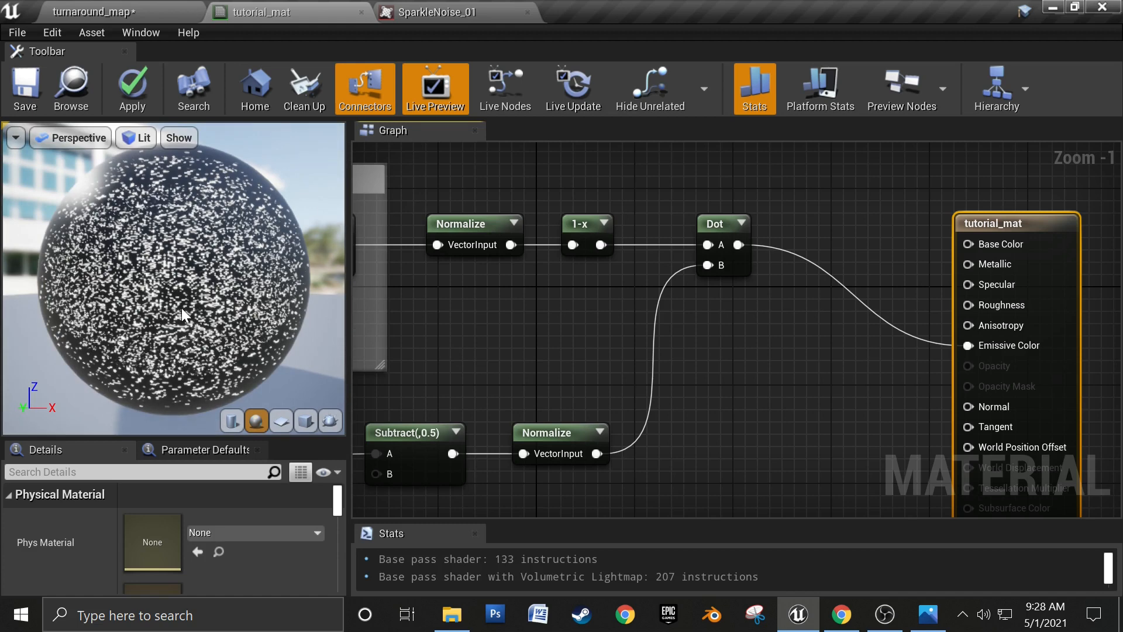
Step: Rotate the preview sphere to examine how the glitter reacts to the viewing angle
{"action": "left_click_drag", "start_coordinate": [225, 279], "coordinate": [187, 308]}
{"action": "right_click_drag", "start_coordinate": [537, 362], "coordinate": [589, 364]}
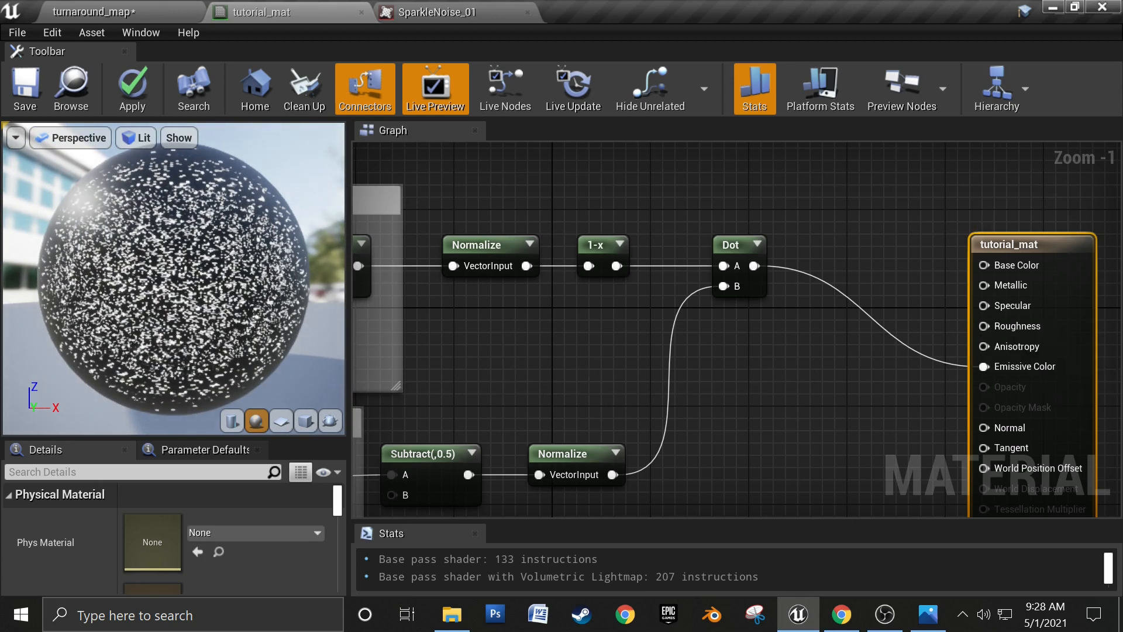
{"action": "key", "text": "alt+Tab"}
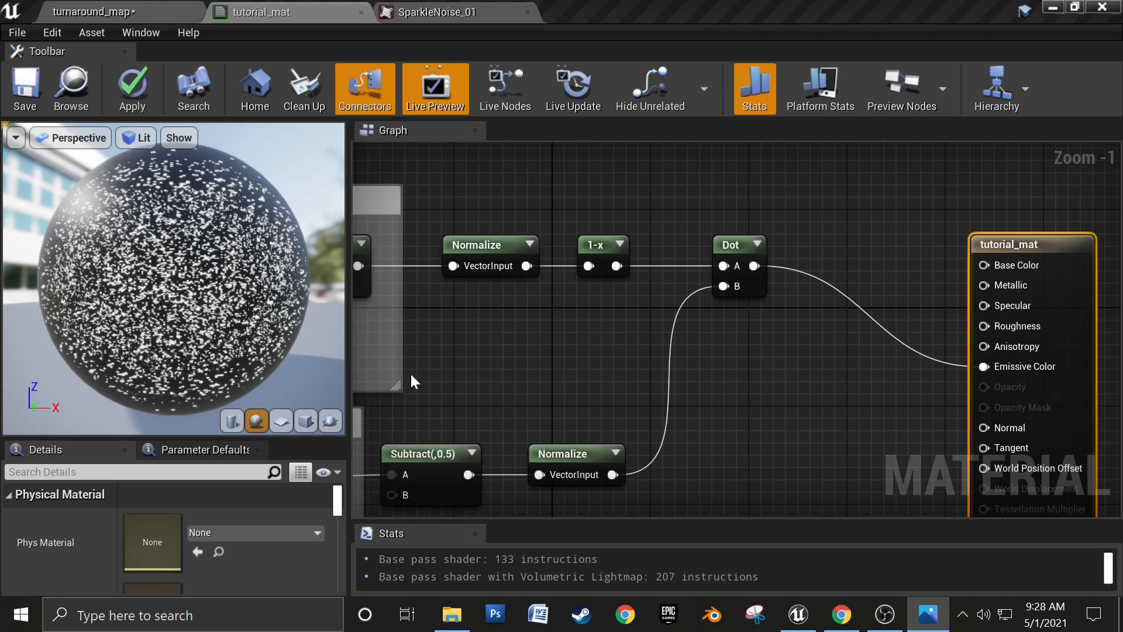
Step: Move the tutorial_mat result node well away from the Dot node, with Emissive Color level with the Dot output
{"action": "right_click_drag", "start_coordinate": [771, 387], "coordinate": [585, 392]}
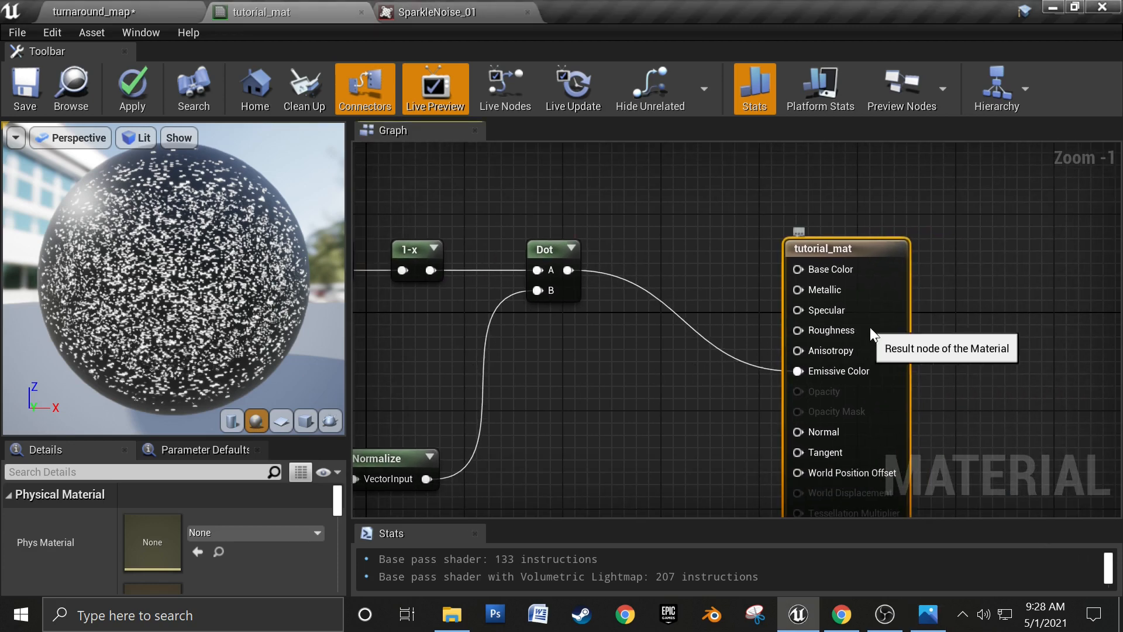
{"action": "left_click_drag", "start_coordinate": [870, 327], "coordinate": [1046, 242]}
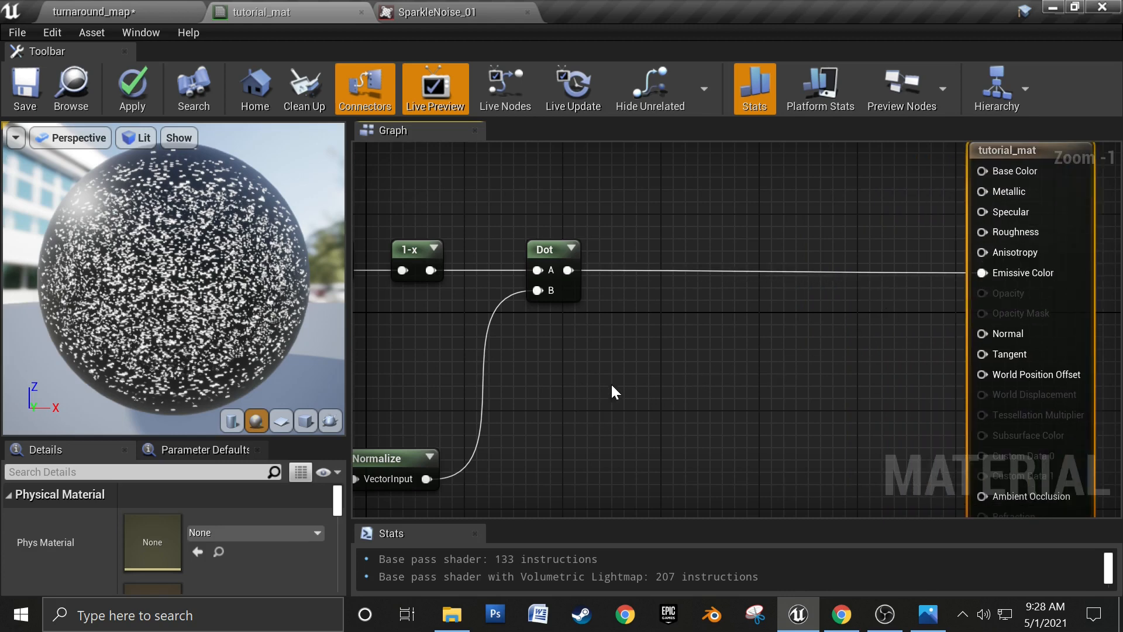
Step: Add a Subtract node after the Dot node and feed the Dot output into its A input
{"action": "right_click_drag", "start_coordinate": [627, 373], "coordinate": [684, 390]}
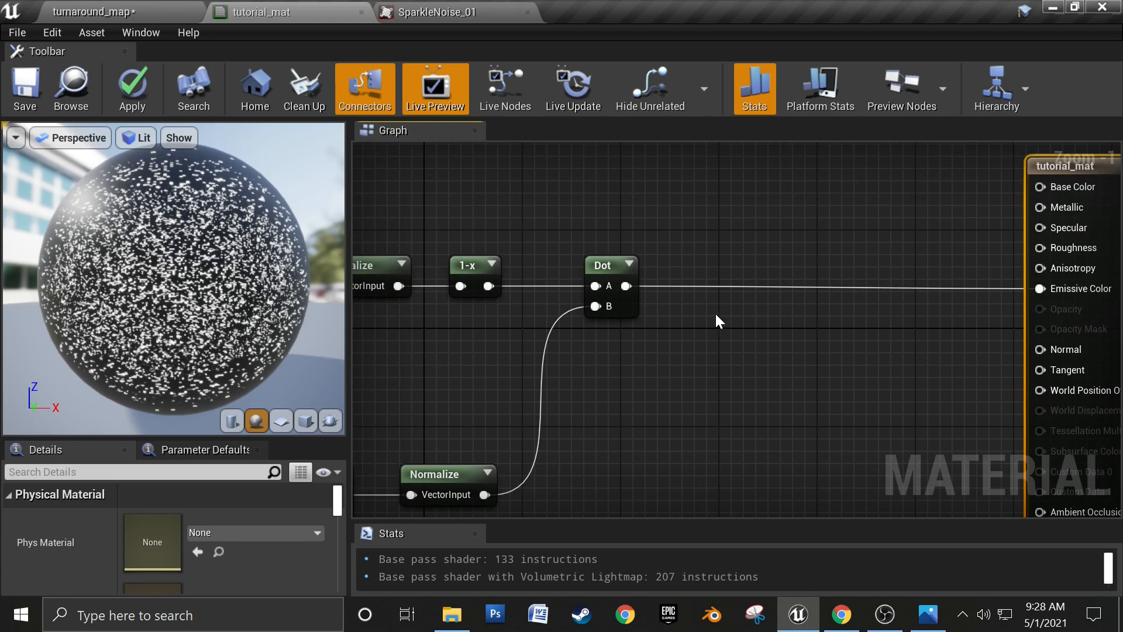
{"action": "right_click", "coordinate": [719, 310]}
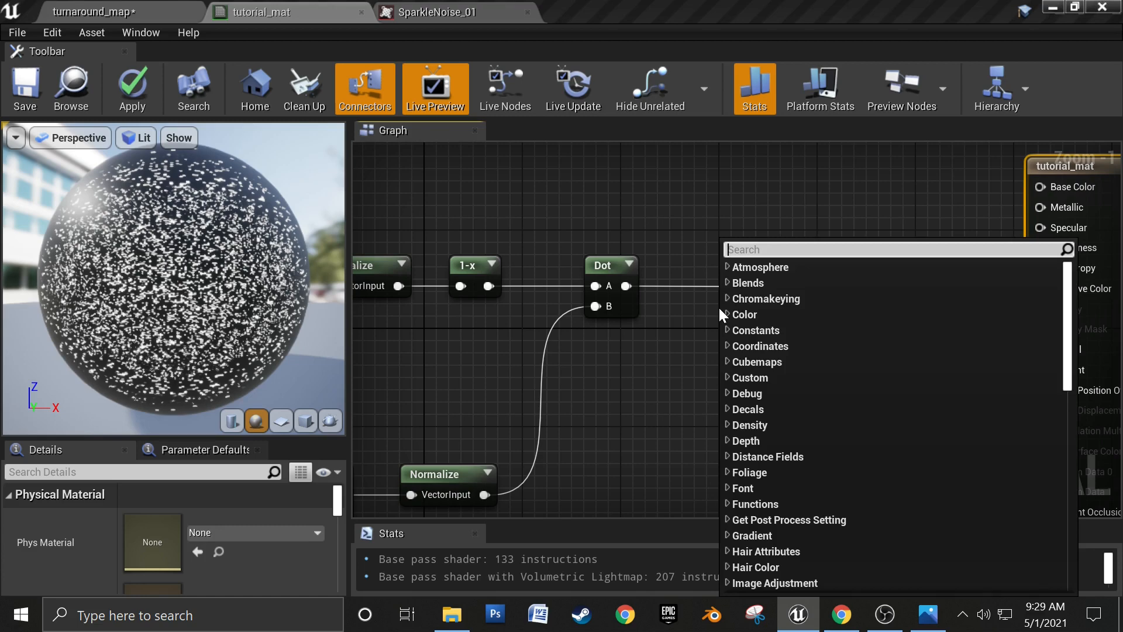
{"action": "type", "text": "subtr"}
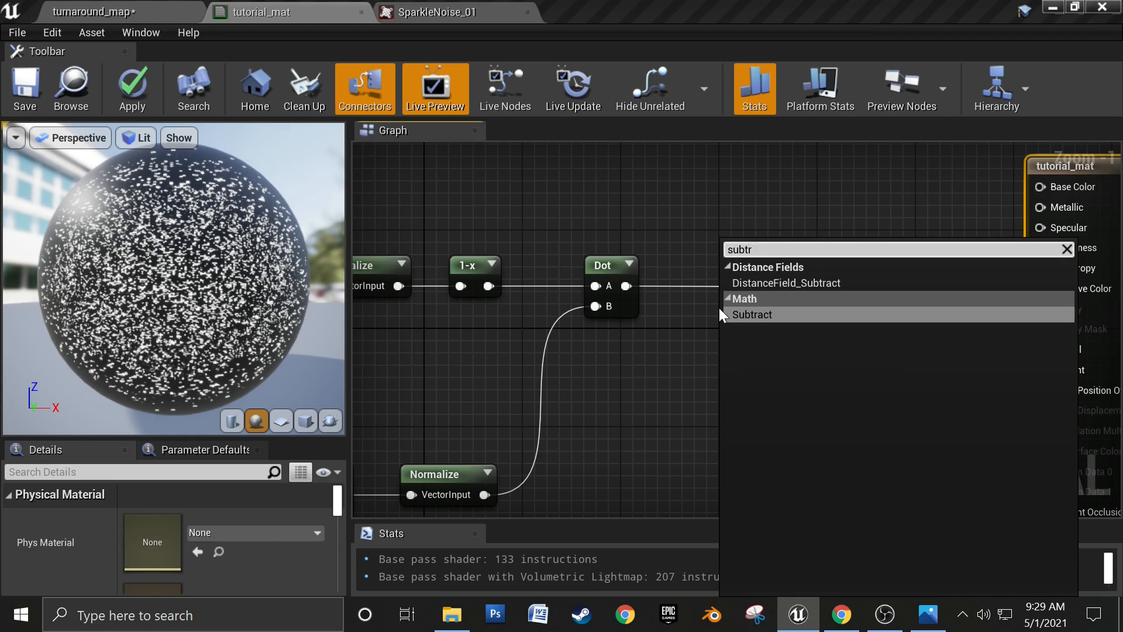
{"action": "key", "text": "Return"}
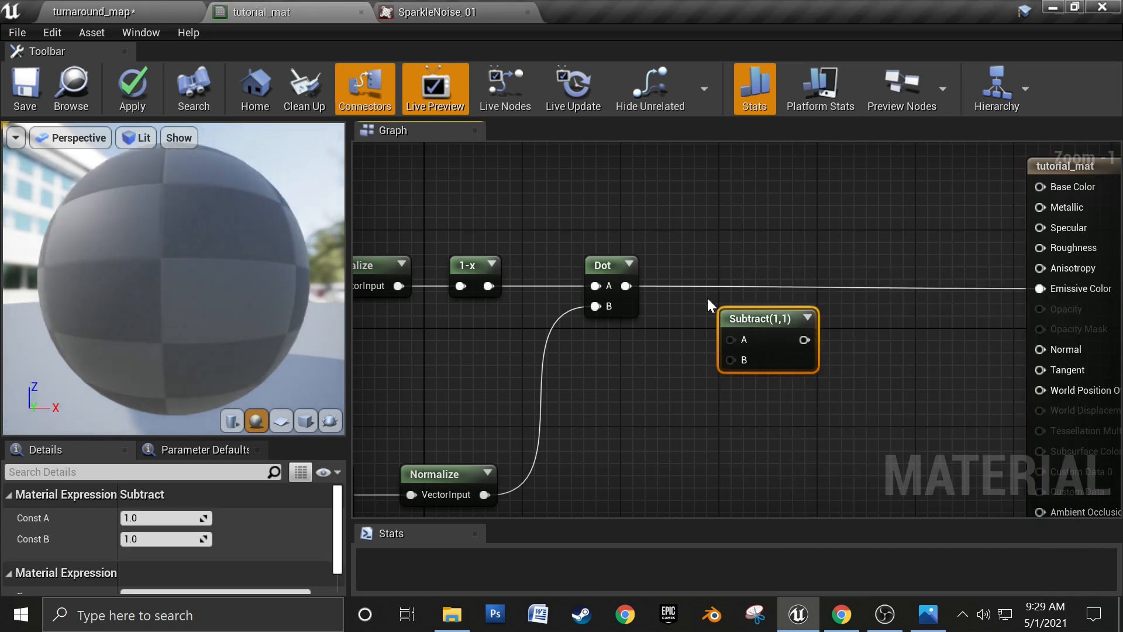
{"action": "left_click_drag", "start_coordinate": [626, 286], "coordinate": [731, 340]}
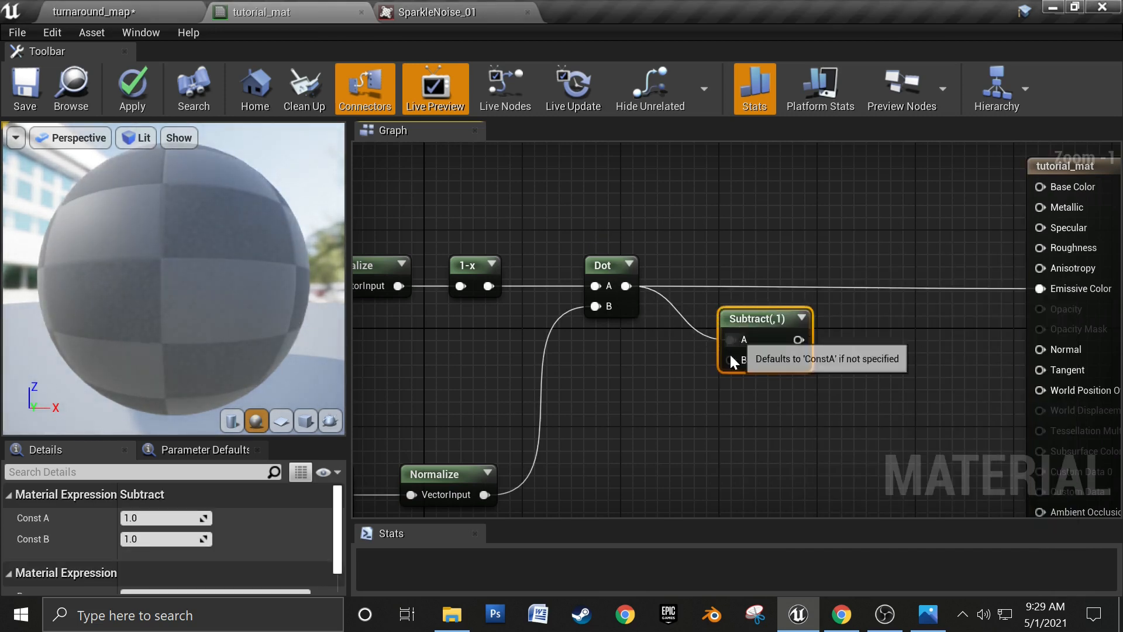
Step: Create a scalar parameter named Sparkle_Subtract below the Dot node with a default value of 0.8
{"action": "right_click_drag", "start_coordinate": [683, 446], "coordinate": [793, 398]}
{"action": "left_click", "coordinate": [703, 383]}
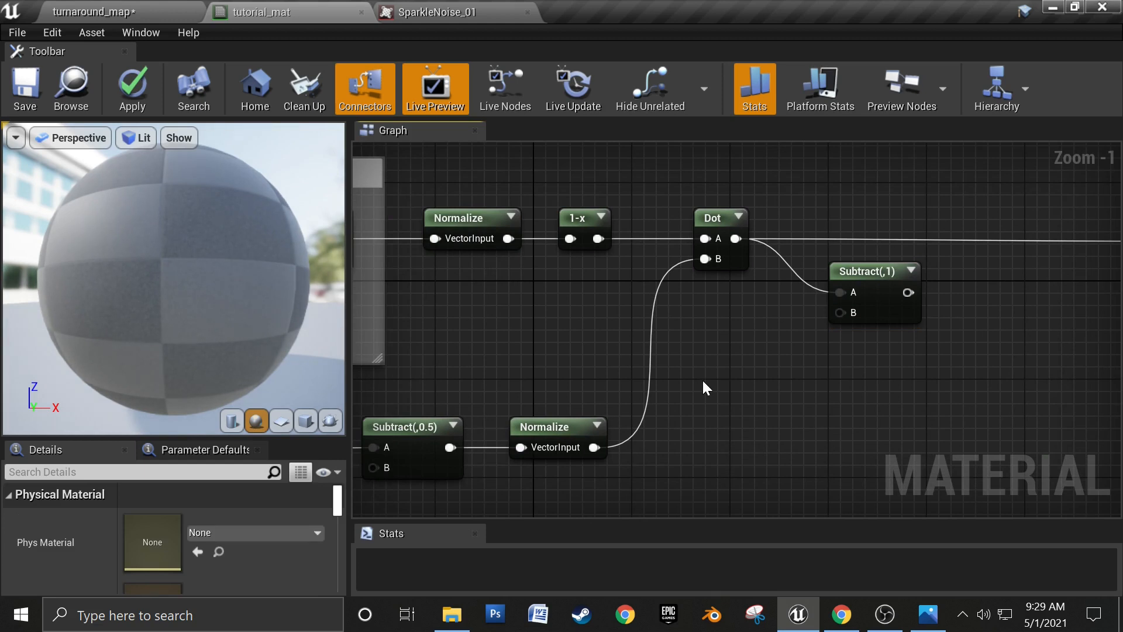
{"action": "left_click", "coordinate": [709, 362]}
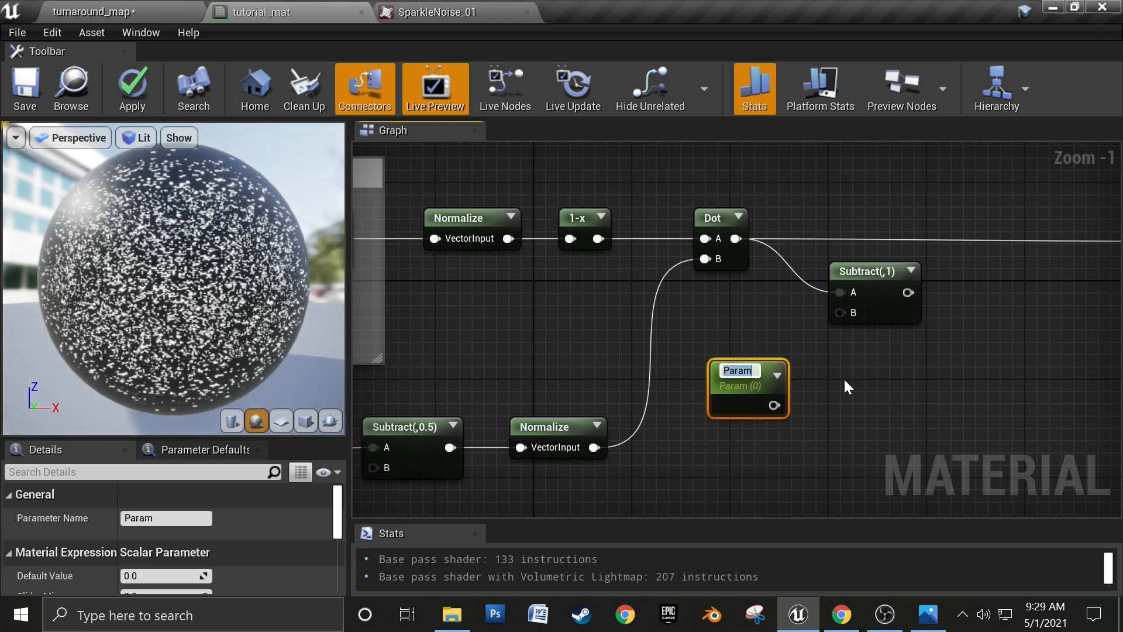
{"action": "type", "text": "Spar"}
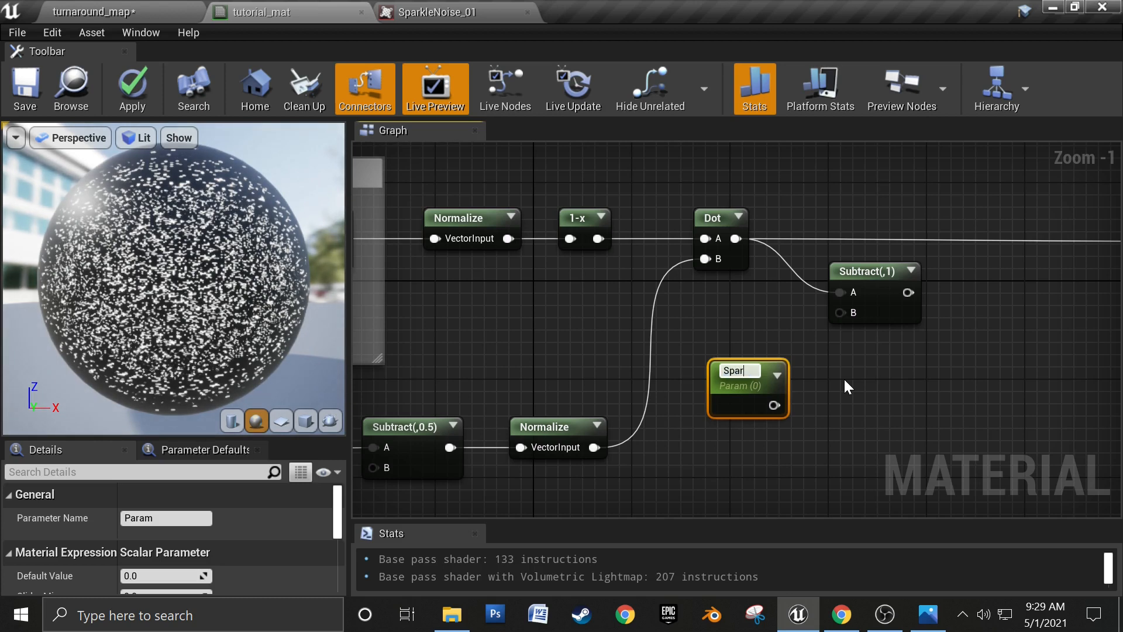
{"action": "type", "text": "kle_S"}
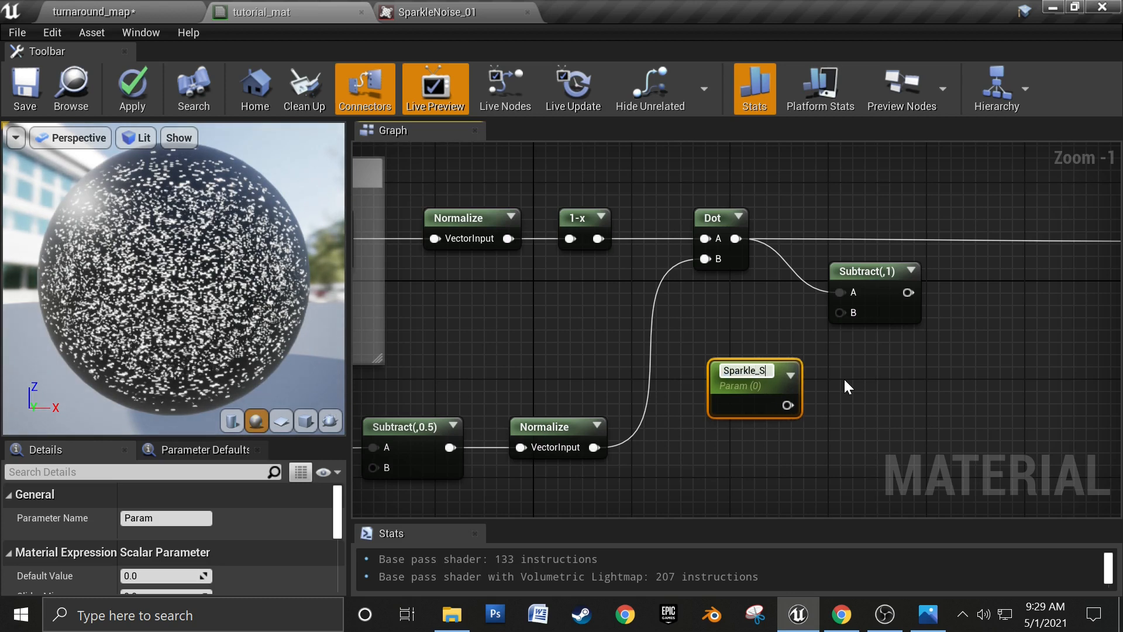
{"action": "type", "text": "ubtract"}
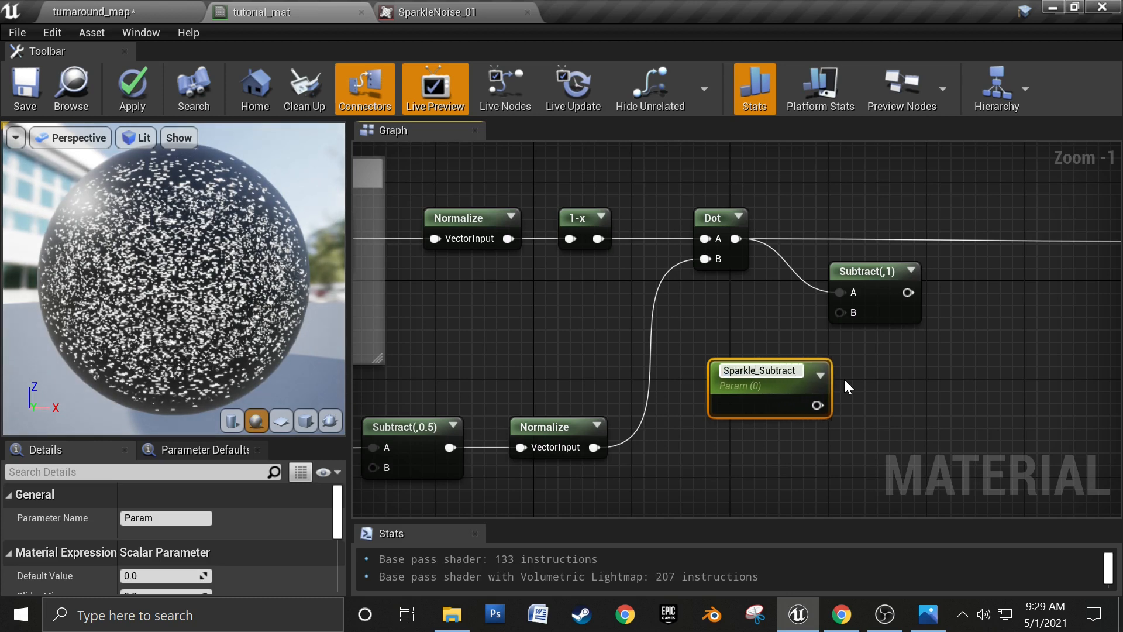
{"action": "key", "text": "Return"}
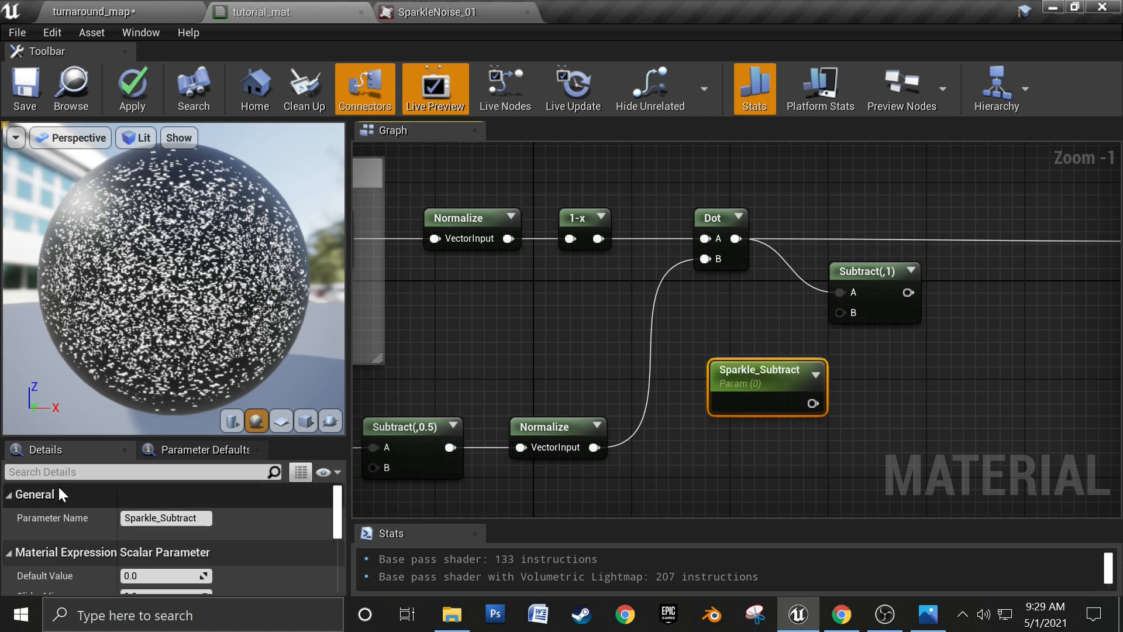
{"action": "left_click", "coordinate": [153, 580]}
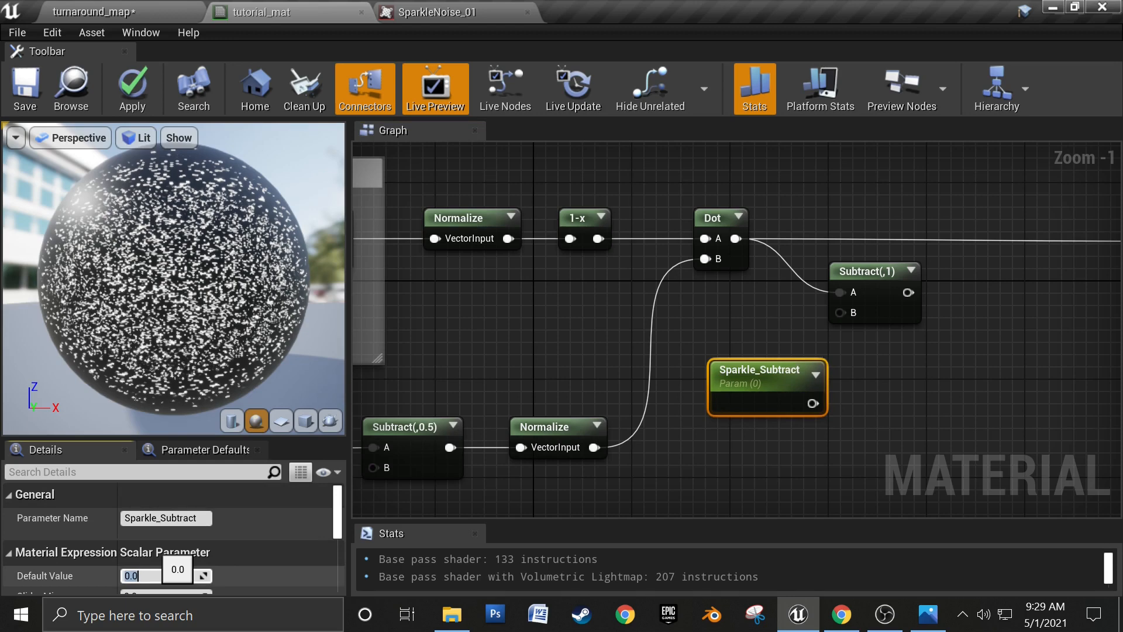
{"action": "type", "text": "0.8"}
{"action": "key", "text": "Return"}
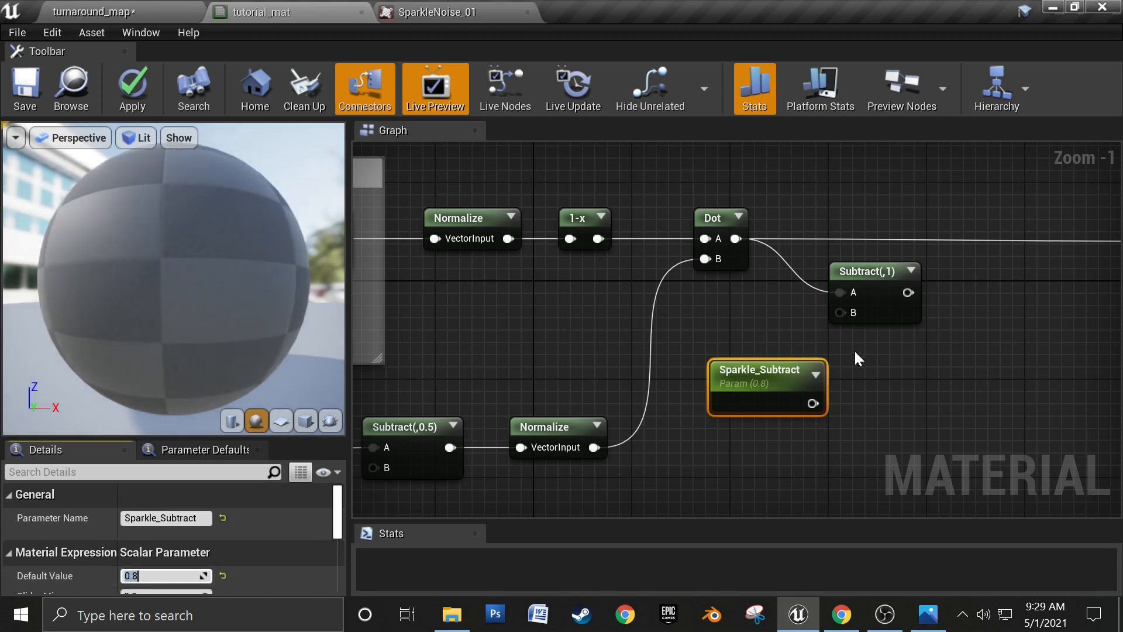
Step: Connect Sparkle_Subtract to Subtract's B and the Subtract output to Emissive Color, line up both nodes, and rotate the preview sphere
{"action": "left_click_drag", "start_coordinate": [812, 403], "coordinate": [840, 311]}
{"action": "right_click_drag", "start_coordinate": [841, 311], "coordinate": [723, 422]}
{"action": "left_click_drag", "start_coordinate": [705, 356], "coordinate": [960, 304]}
{"action": "left_click_drag", "start_coordinate": [655, 337], "coordinate": [667, 283]}
{"action": "left_click", "coordinate": [585, 384]}
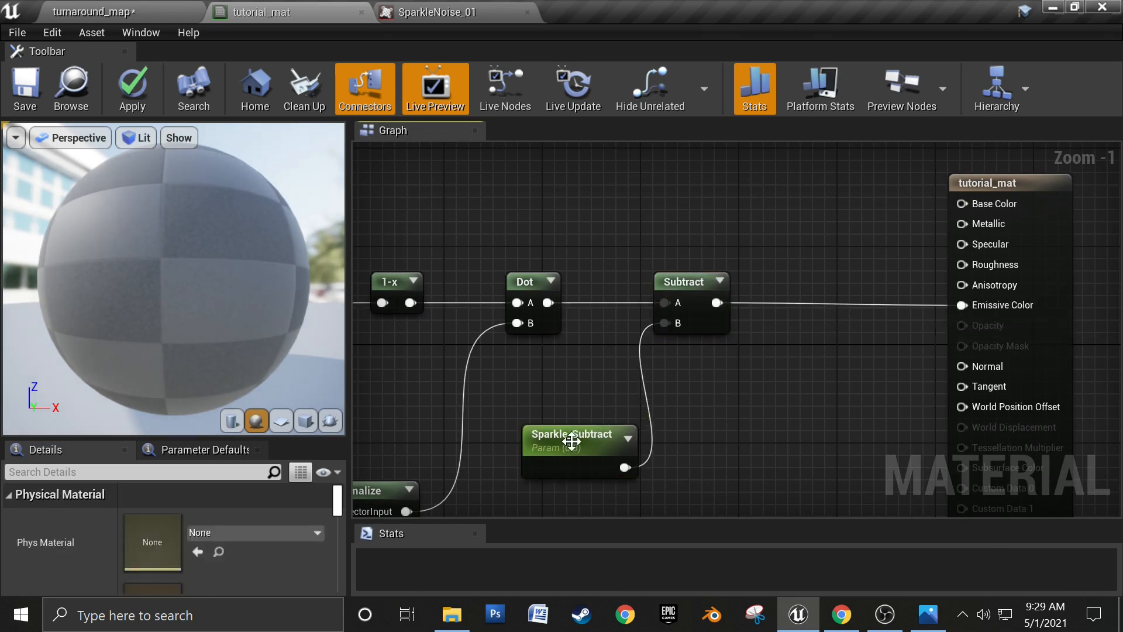
{"action": "left_click_drag", "start_coordinate": [580, 447], "coordinate": [563, 380]}
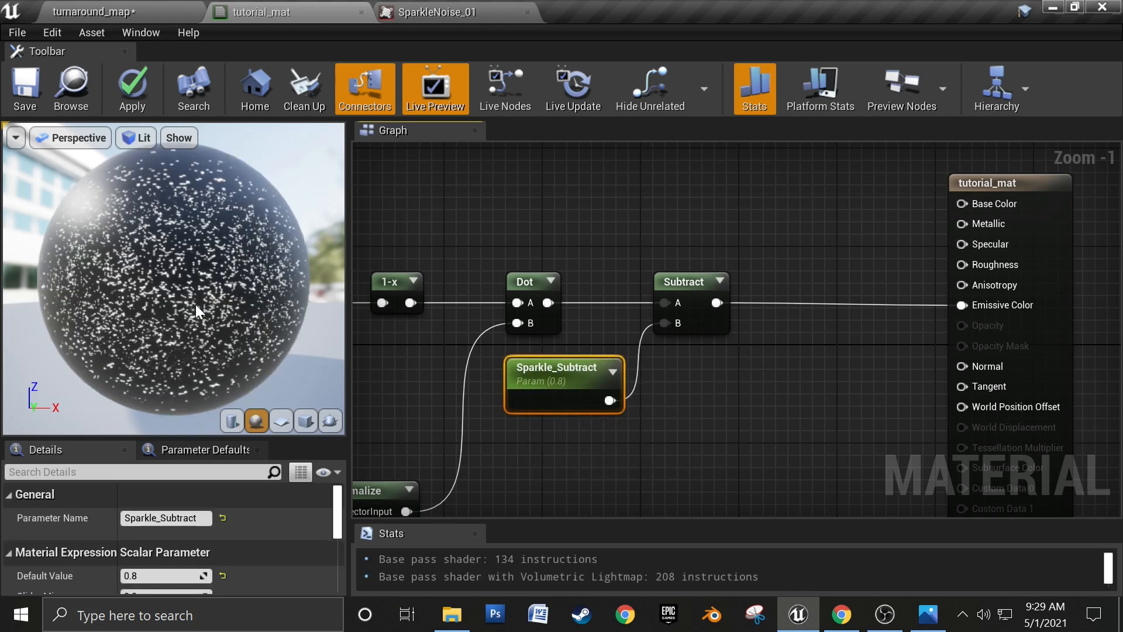
{"action": "left_click_drag", "start_coordinate": [174, 310], "coordinate": [91, 310]}
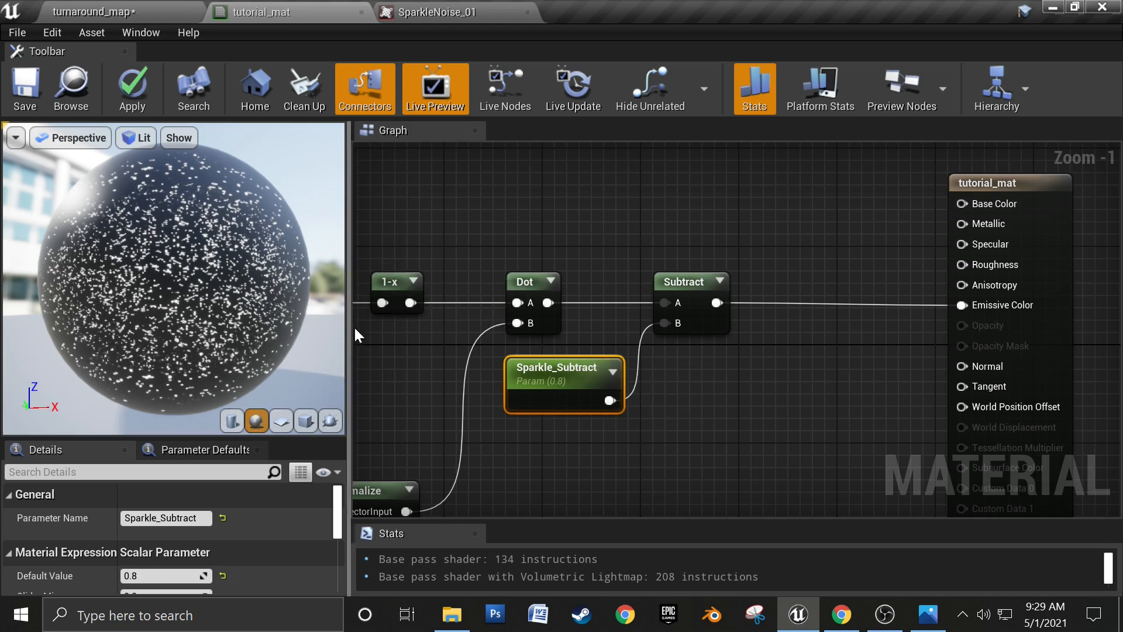
Step: Shift the tutorial_mat result node farther away and add a Multiply node that takes the Subtract output as A
{"action": "right_click_drag", "start_coordinate": [678, 377], "coordinate": [565, 399]}
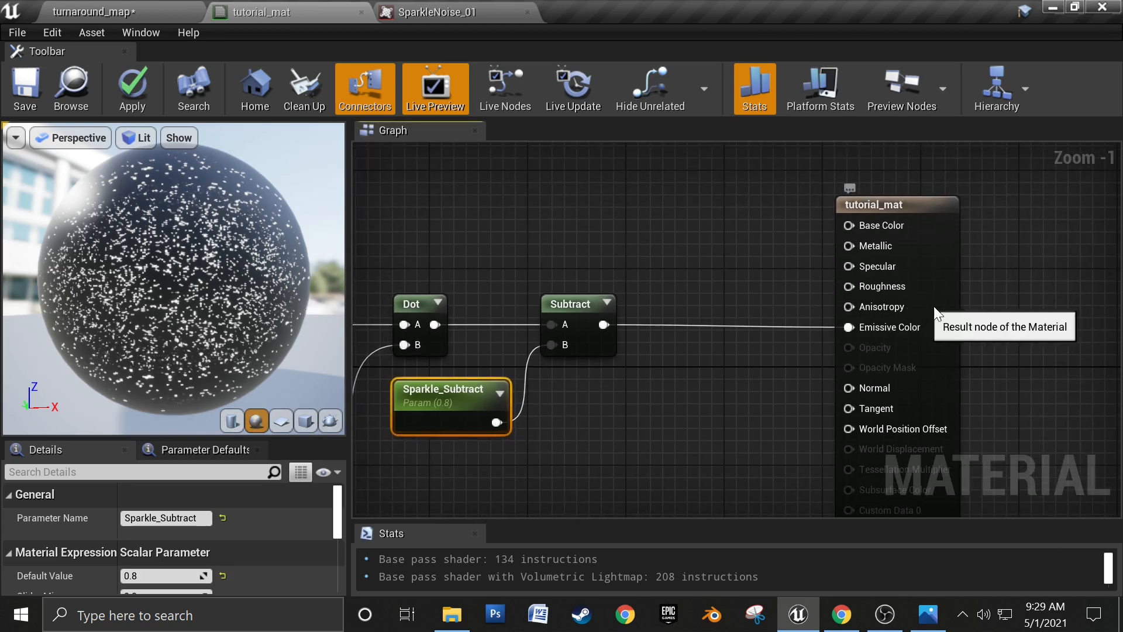
{"action": "left_click_drag", "start_coordinate": [916, 306], "coordinate": [967, 304]}
{"action": "right_click_drag", "start_coordinate": [701, 366], "coordinate": [780, 319]}
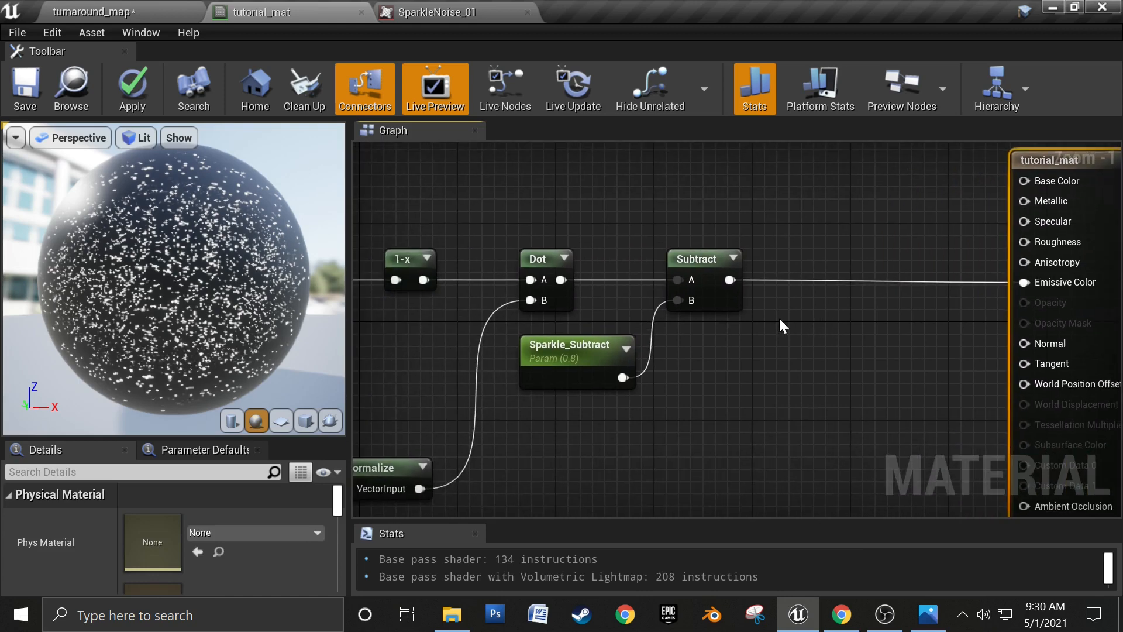
{"action": "right_click", "coordinate": [786, 323]}
{"action": "type", "text": "mul"}
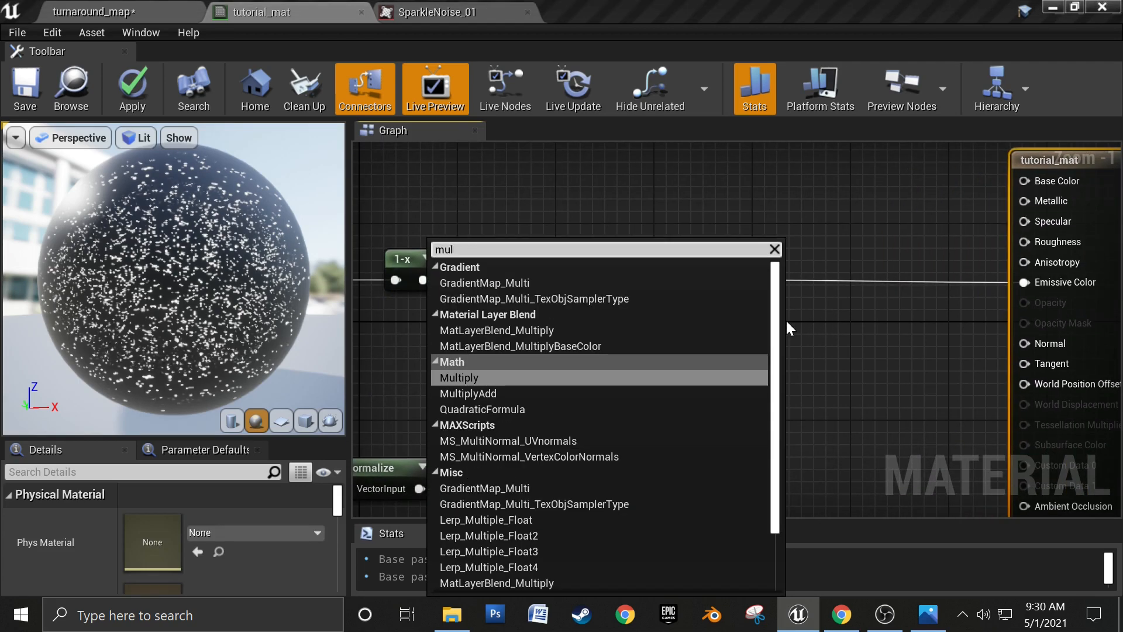
{"action": "key", "text": "Return"}
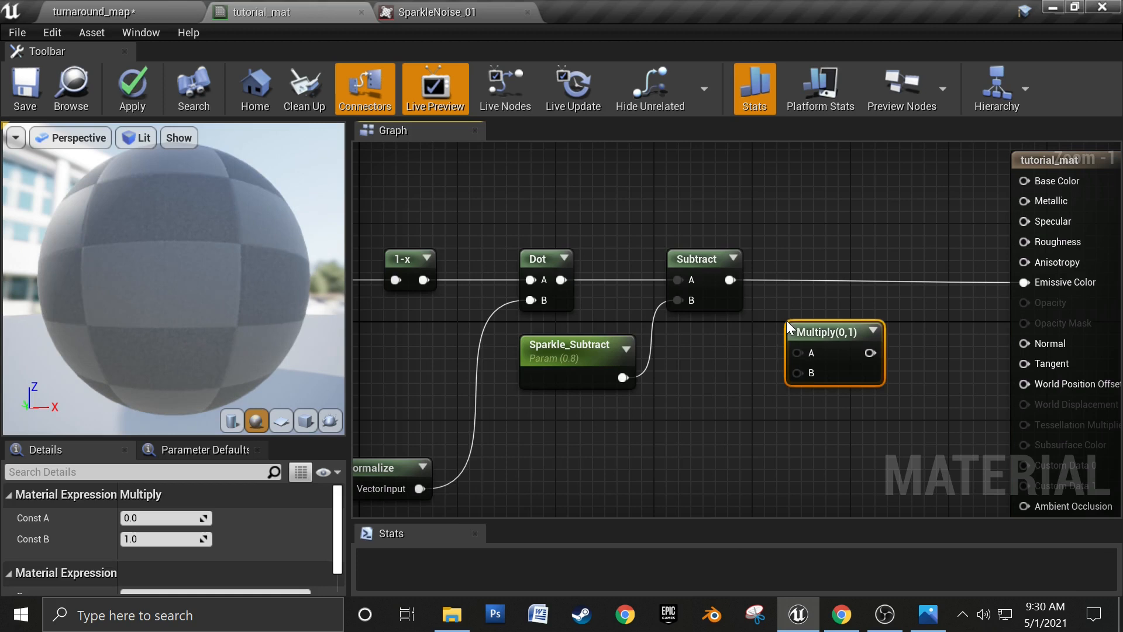
{"action": "right_click_drag", "start_coordinate": [824, 348], "coordinate": [737, 378]}
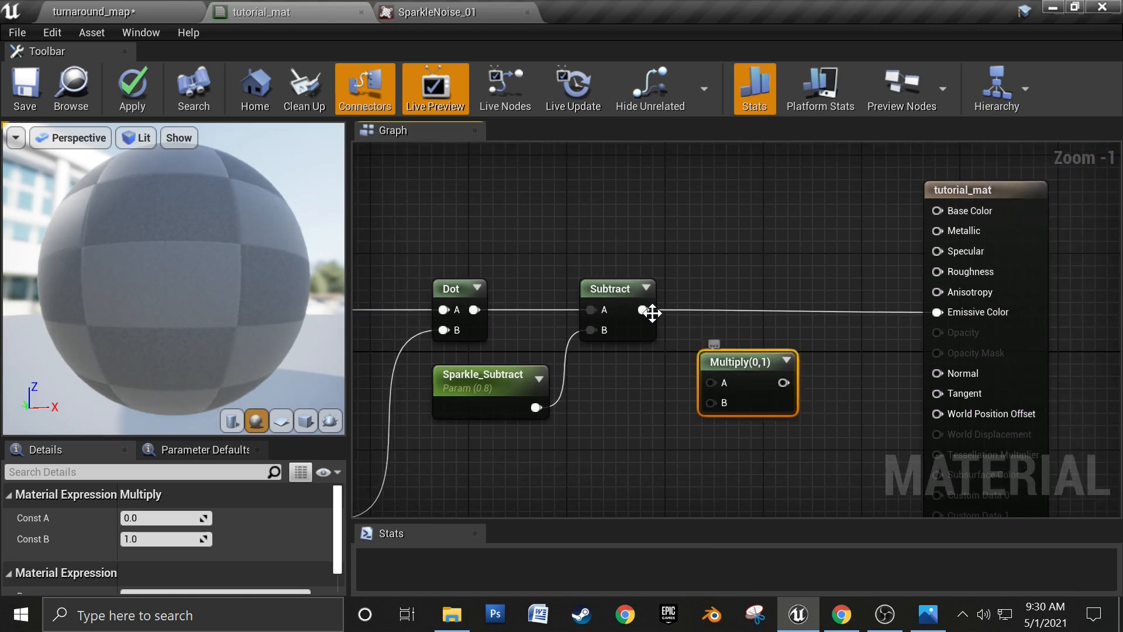
{"action": "left_click_drag", "start_coordinate": [643, 309], "coordinate": [710, 383]}
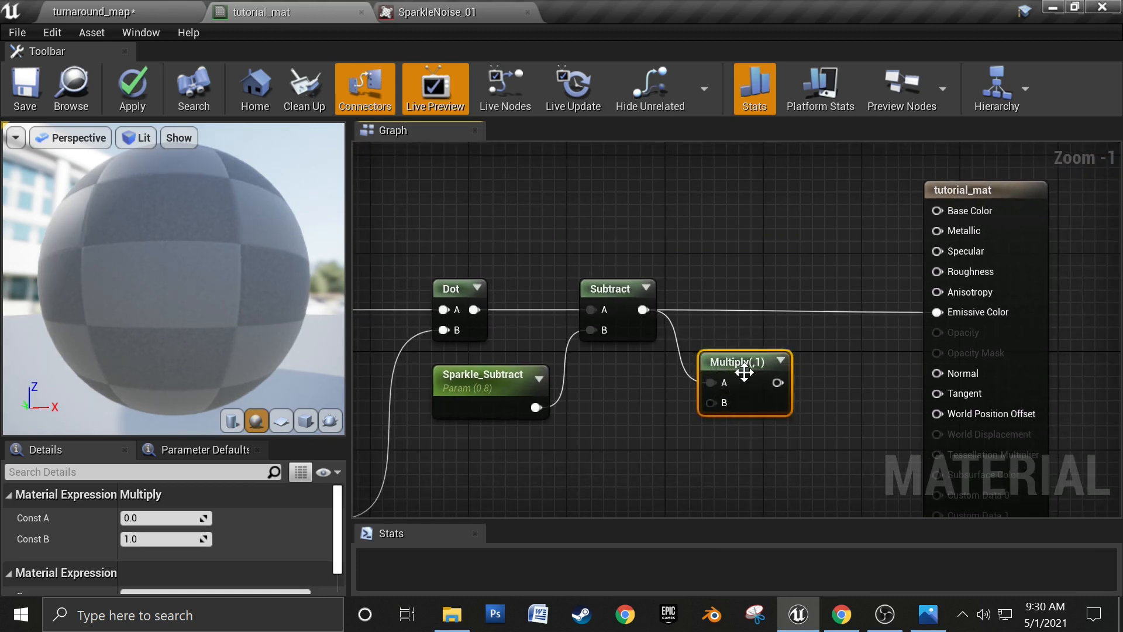
{"action": "right_click_drag", "start_coordinate": [712, 444], "coordinate": [815, 405]}
{"action": "right_click", "coordinate": [708, 426]}
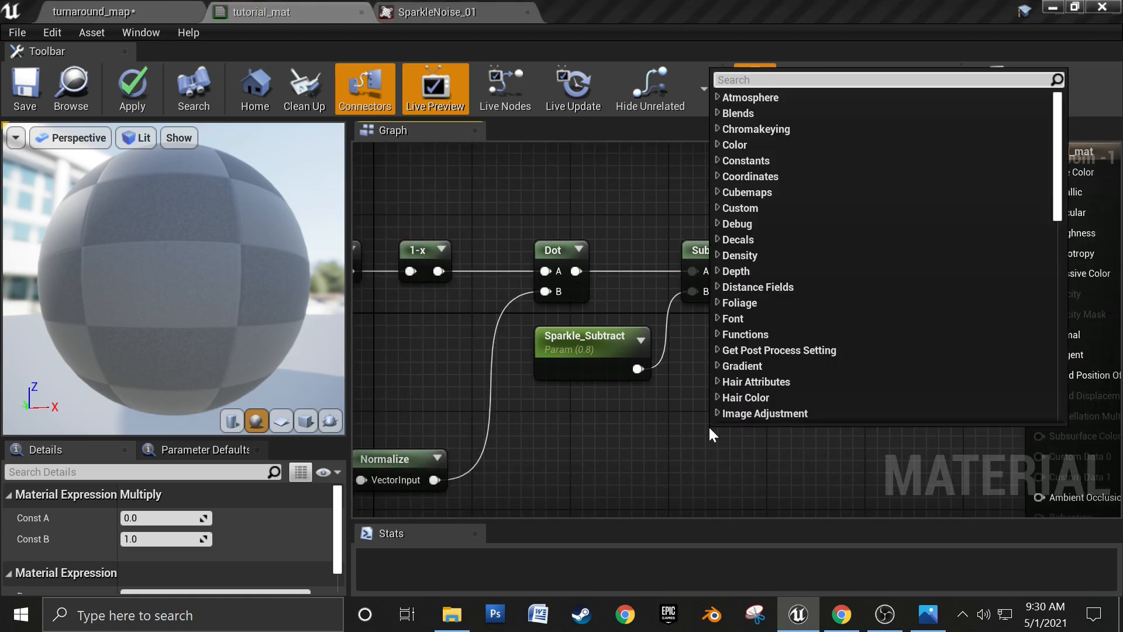
{"action": "type", "text": "Spa"}
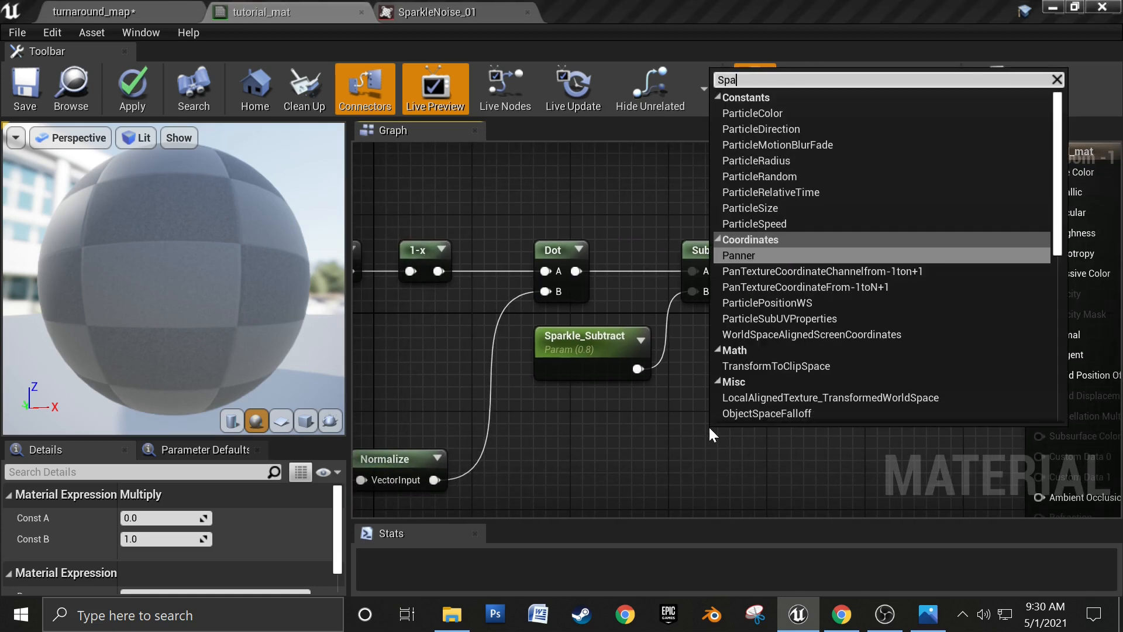
{"action": "left_click", "coordinate": [696, 421]}
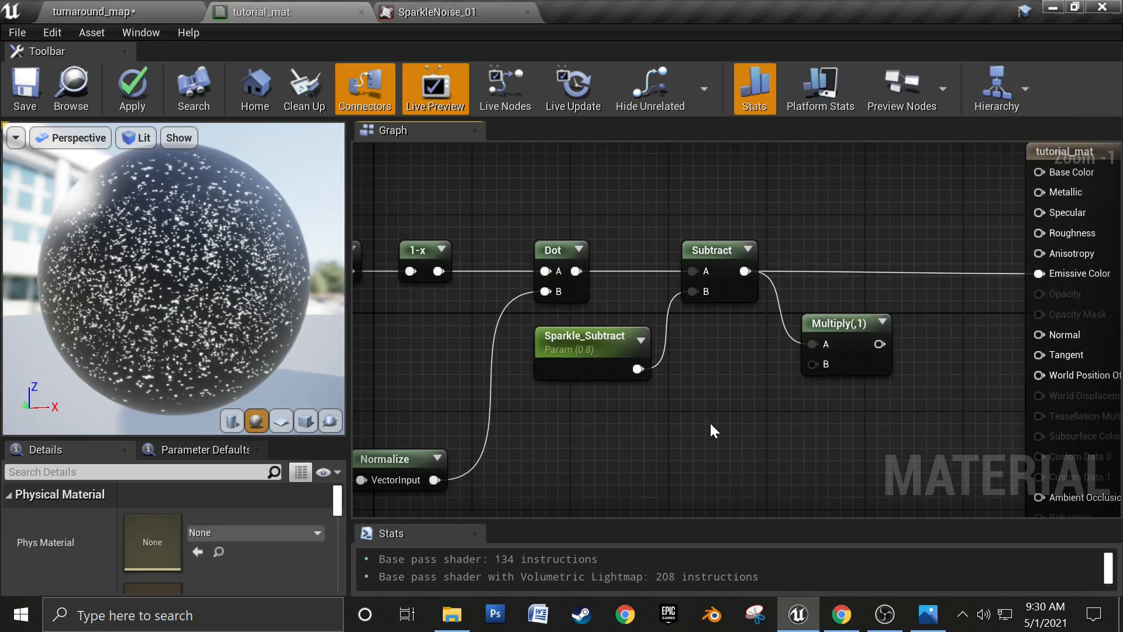
Step: Create a scalar parameter named Sparkle_Multiply below the Multiply node with a default value of 8
{"action": "left_click", "coordinate": [710, 424]}
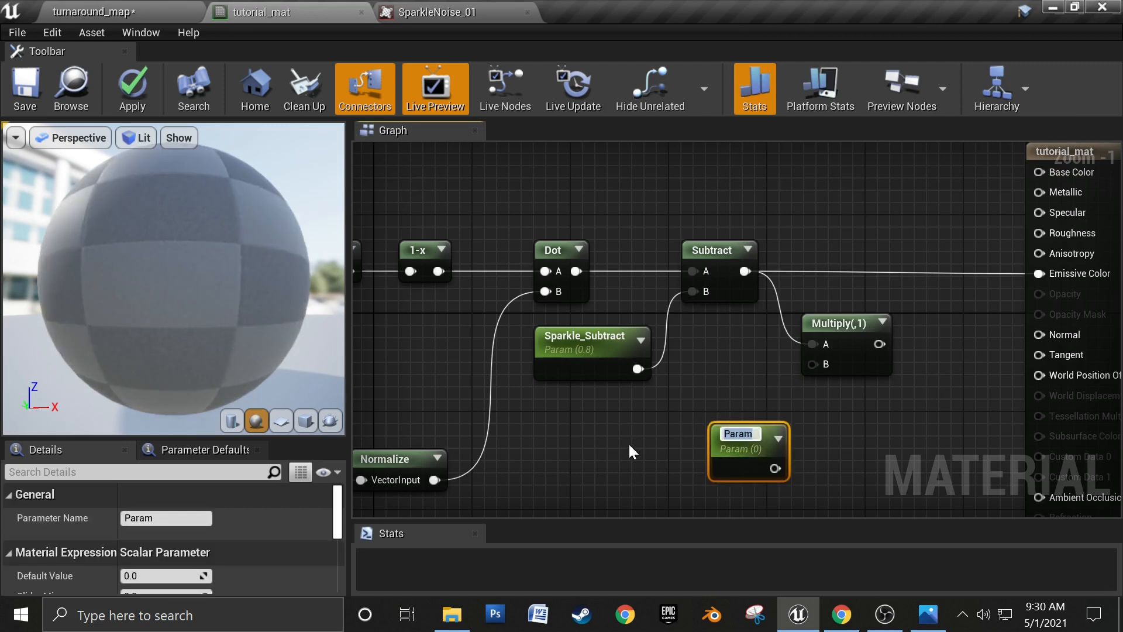
{"action": "type", "text": "Sparkle_"}
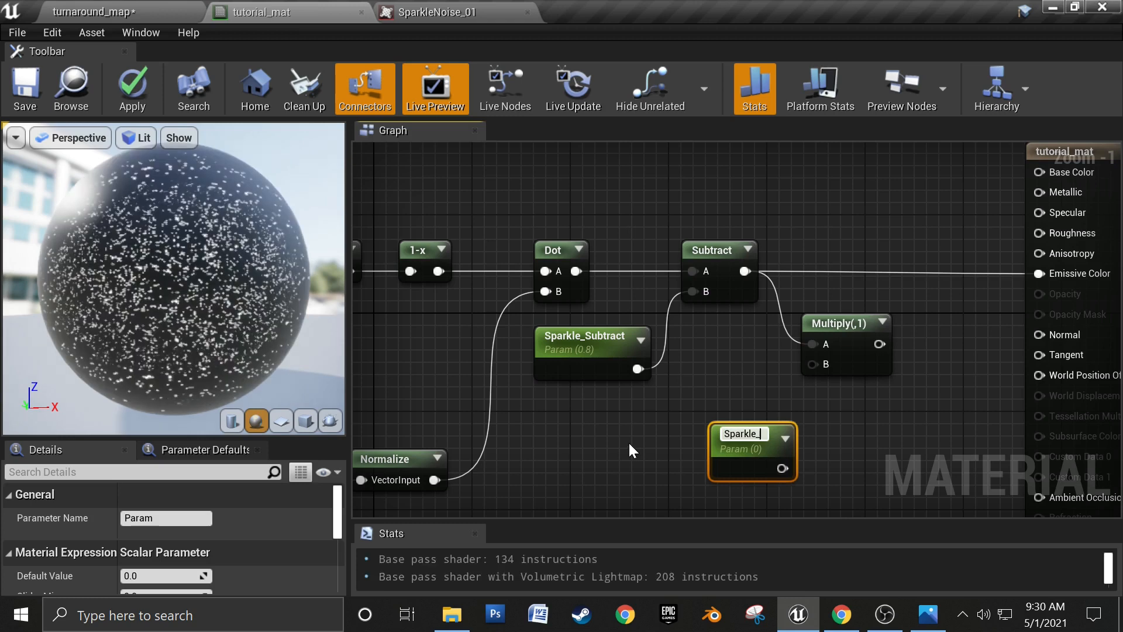
{"action": "type", "text": "Mult"}
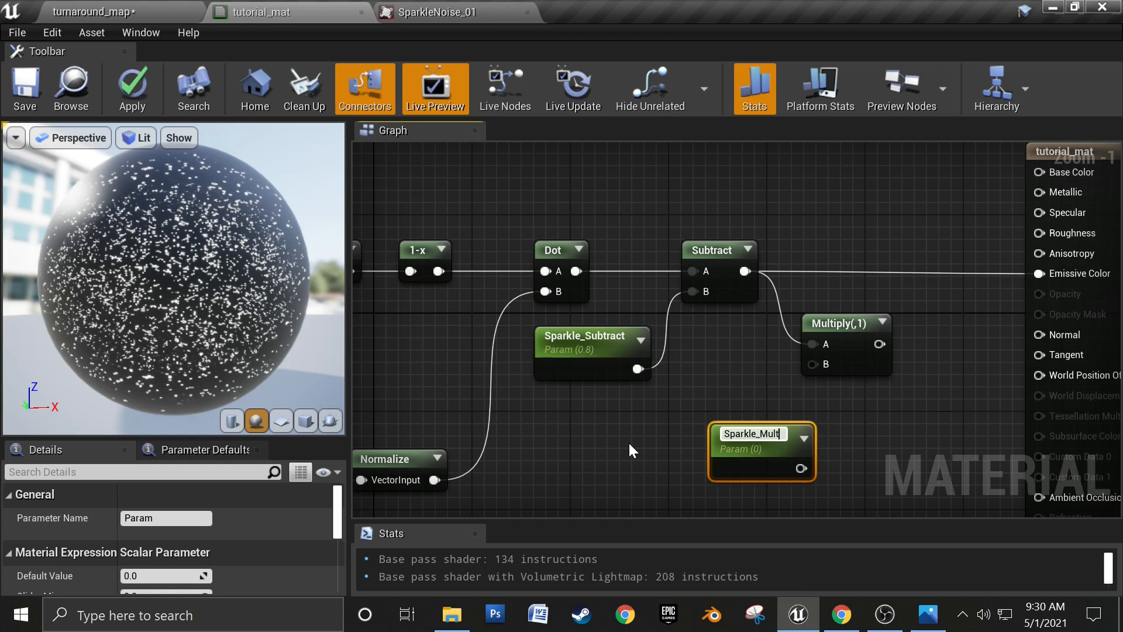
{"action": "type", "text": "iply"}
{"action": "key", "text": "Return"}
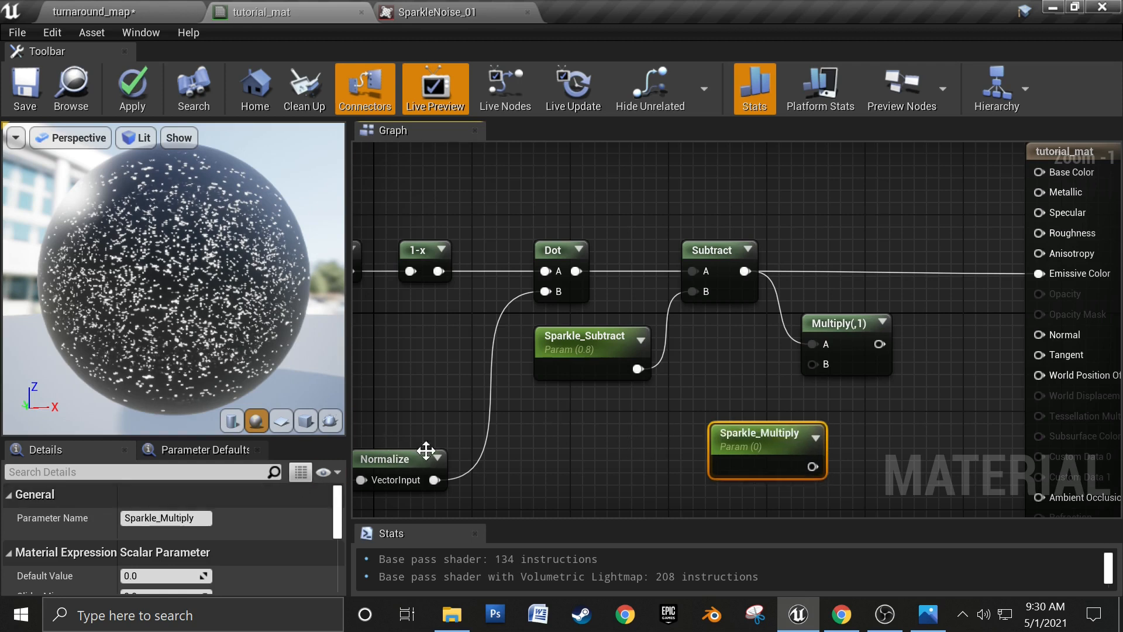
{"action": "left_click", "coordinate": [164, 576]}
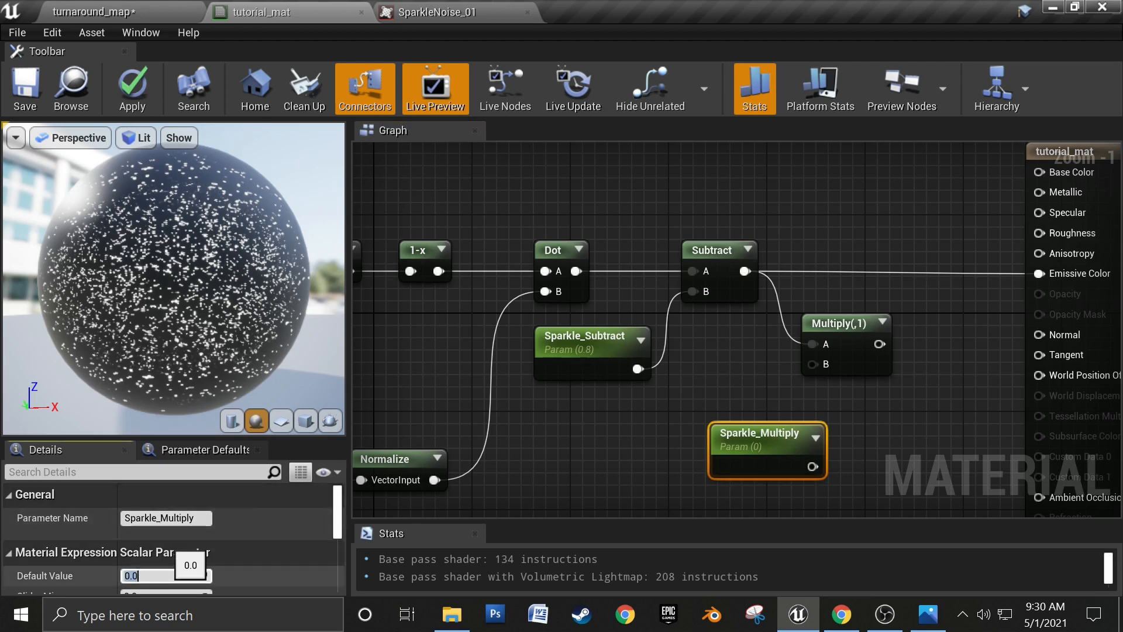
{"action": "type", "text": "8"}
{"action": "key", "text": "Return"}
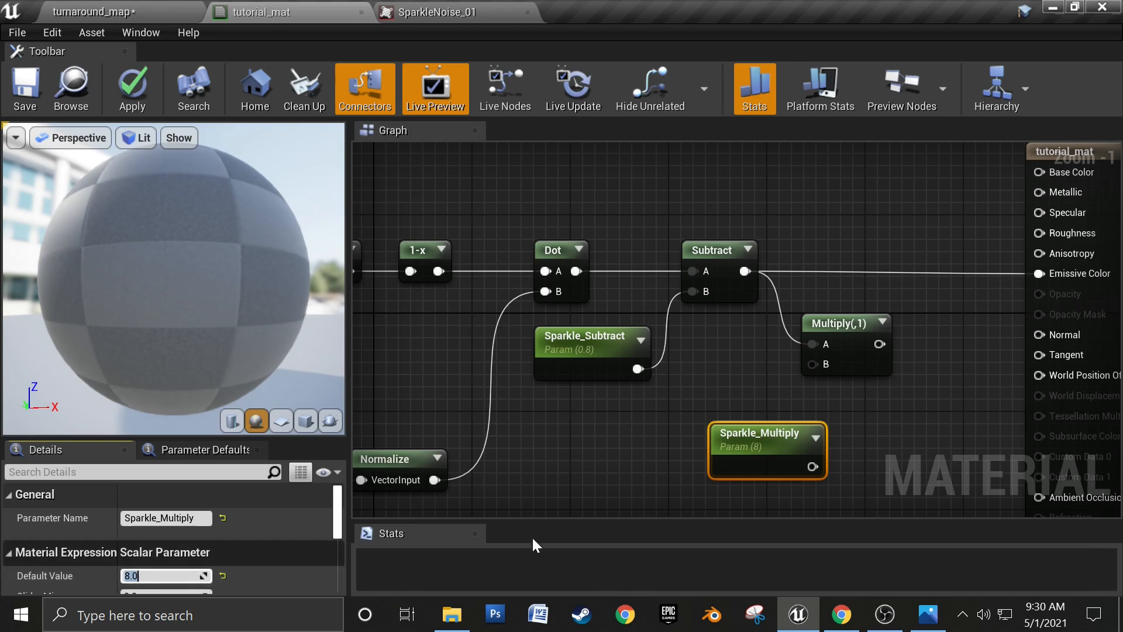
Step: Connect Sparkle_Multiply to Multiply's B and the Multiply output to Emissive Color, align both nodes with the chain, and rotate the preview sphere
{"action": "left_click_drag", "start_coordinate": [813, 467], "coordinate": [813, 364]}
{"action": "left_click_drag", "start_coordinate": [753, 433], "coordinate": [712, 385]}
{"action": "right_click_drag", "start_coordinate": [744, 332], "coordinate": [668, 428]}
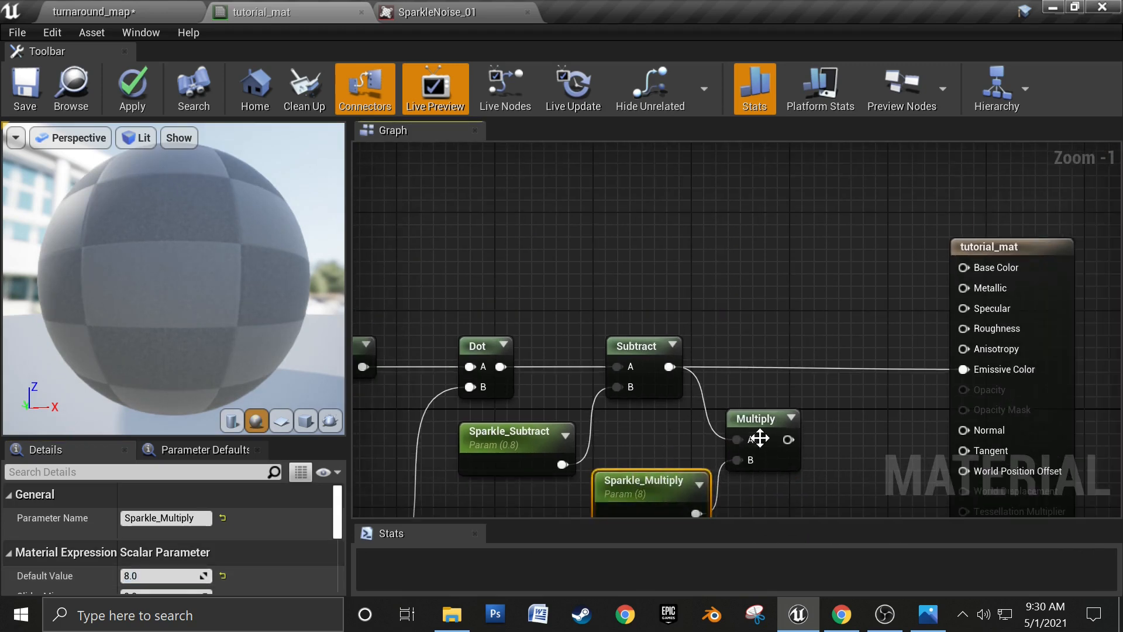
{"action": "left_click_drag", "start_coordinate": [787, 439], "coordinate": [965, 370]}
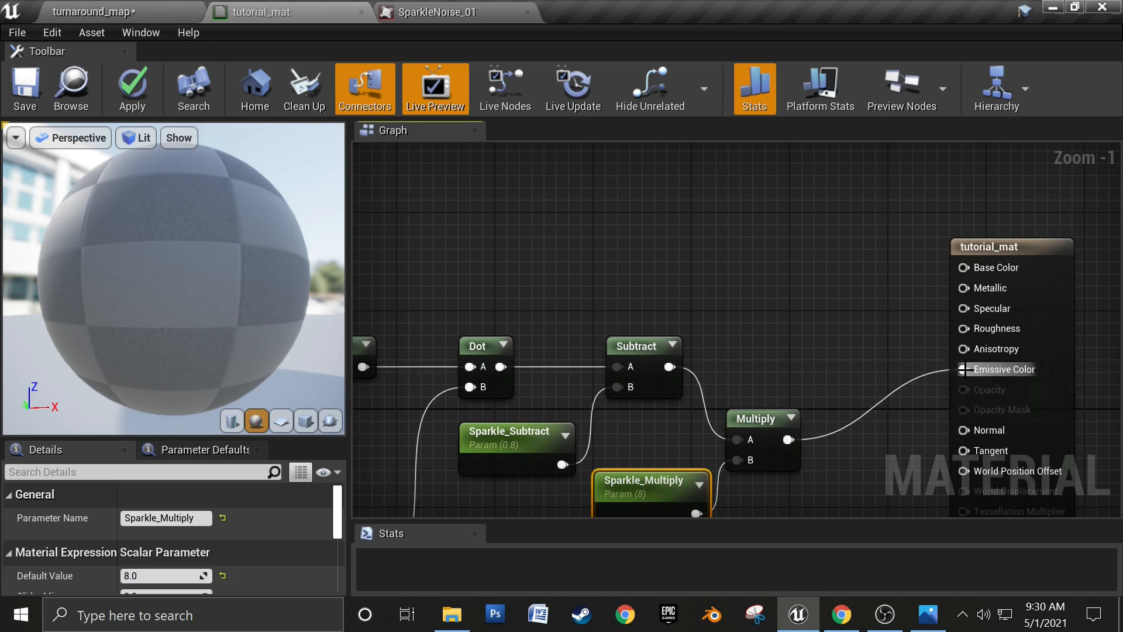
{"action": "left_click_drag", "start_coordinate": [757, 419], "coordinate": [773, 346]}
{"action": "left_click_drag", "start_coordinate": [655, 486], "coordinate": [655, 439]}
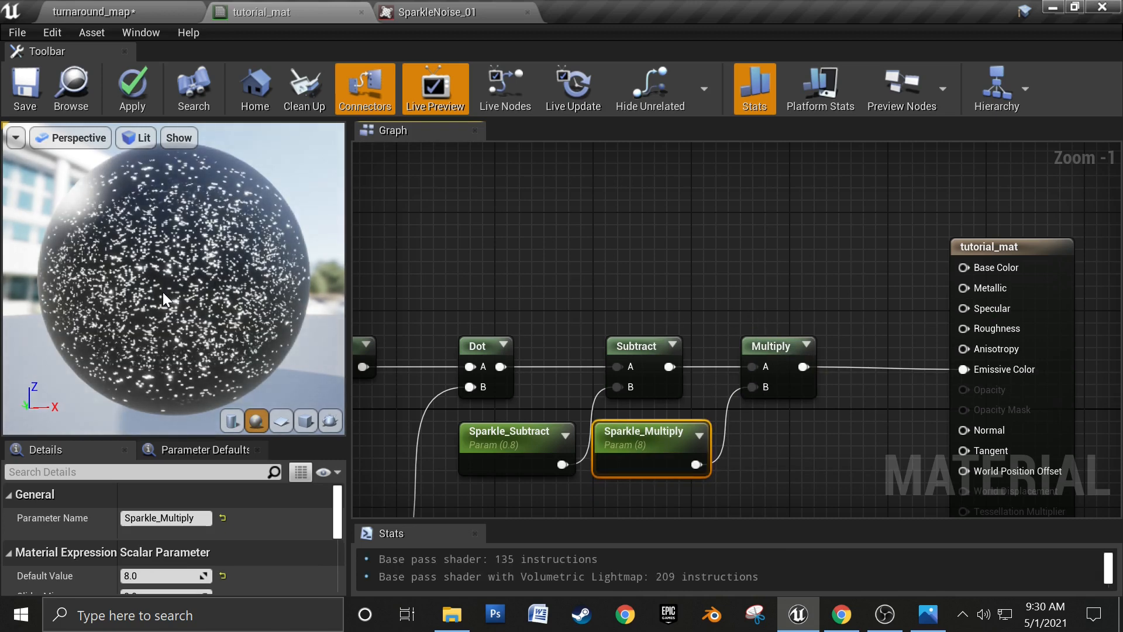
{"action": "left_click_drag", "start_coordinate": [163, 292], "coordinate": [304, 293]}
{"action": "right_click_drag", "start_coordinate": [521, 311], "coordinate": [502, 275]}
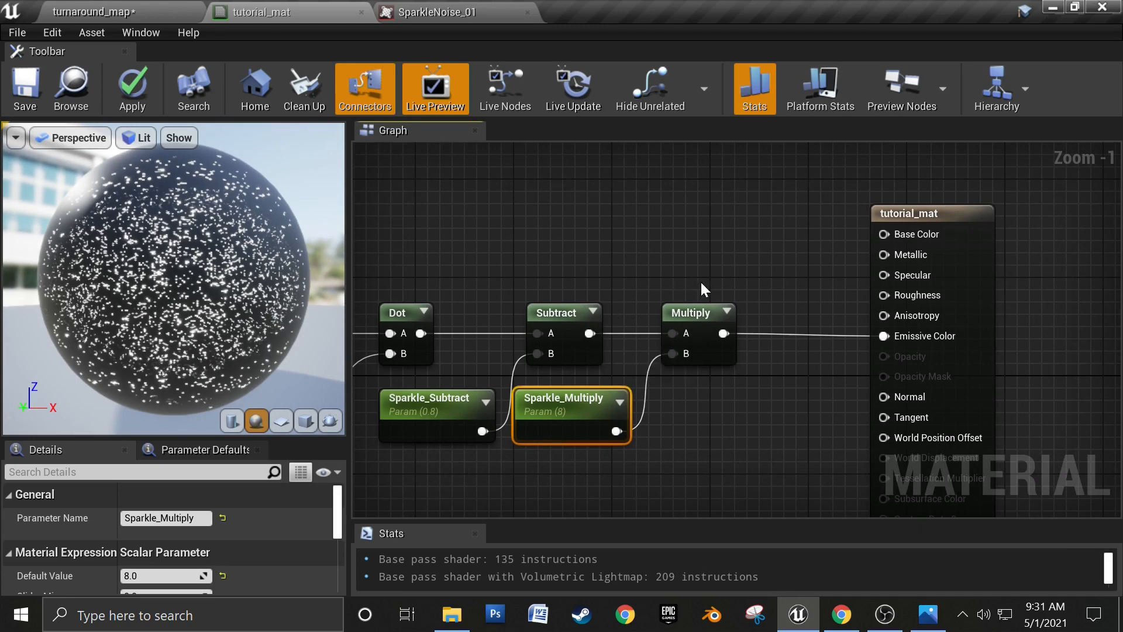
Step: Shift the tutorial_mat result node farther away and add a Power node that takes the Multiply output as its Base
{"action": "right_click_drag", "start_coordinate": [750, 282], "coordinate": [737, 280]}
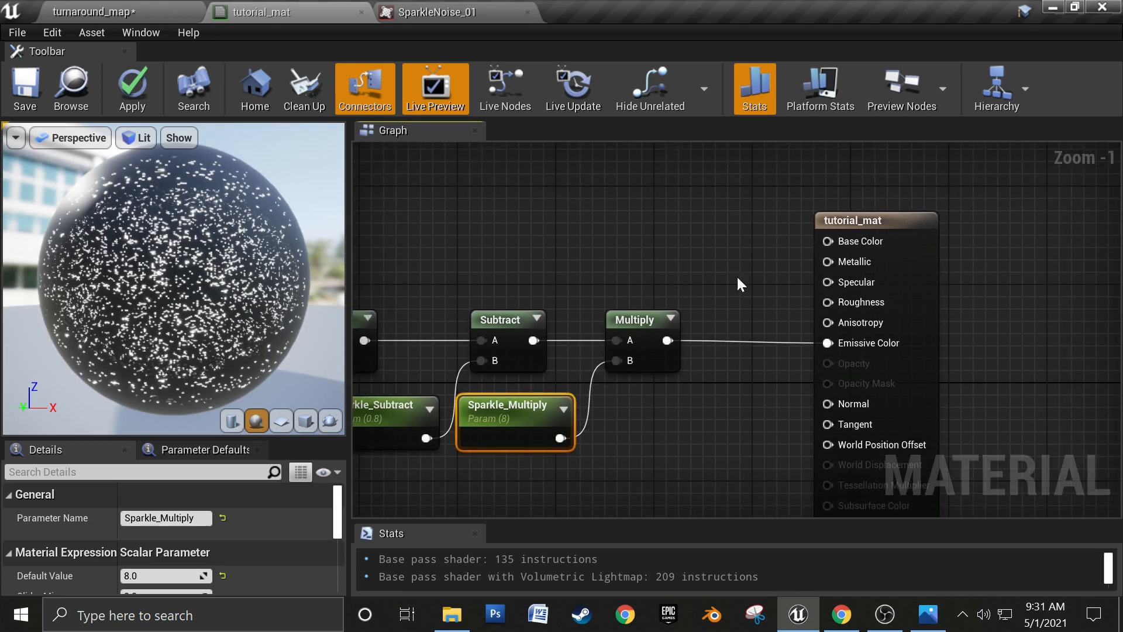
{"action": "left_click_drag", "start_coordinate": [909, 292], "coordinate": [989, 282]}
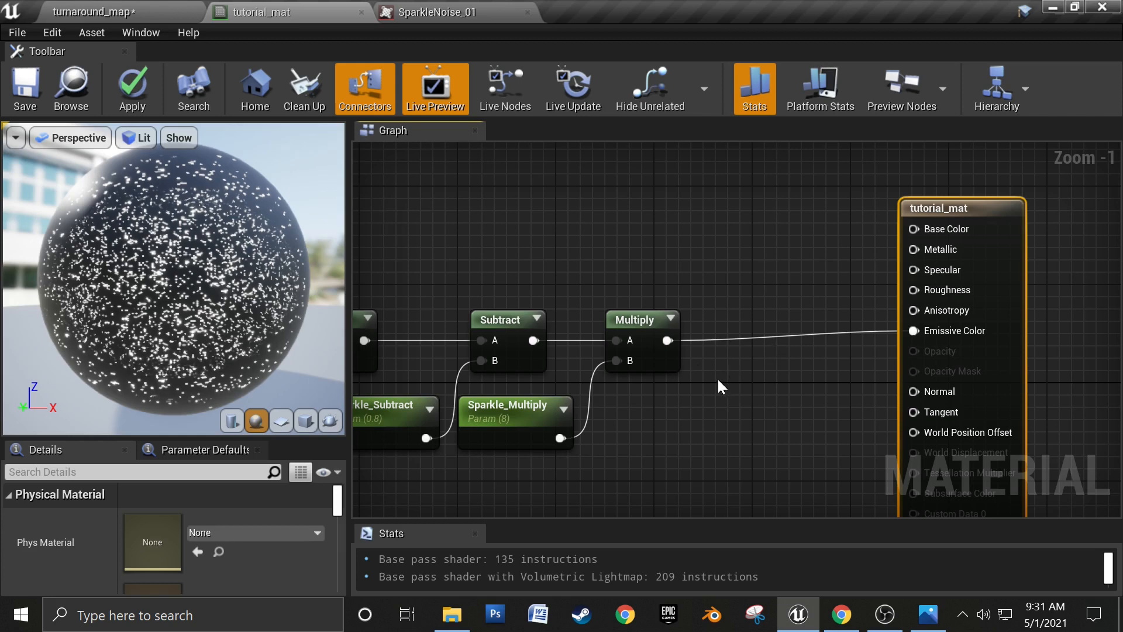
{"action": "right_click", "coordinate": [745, 382]}
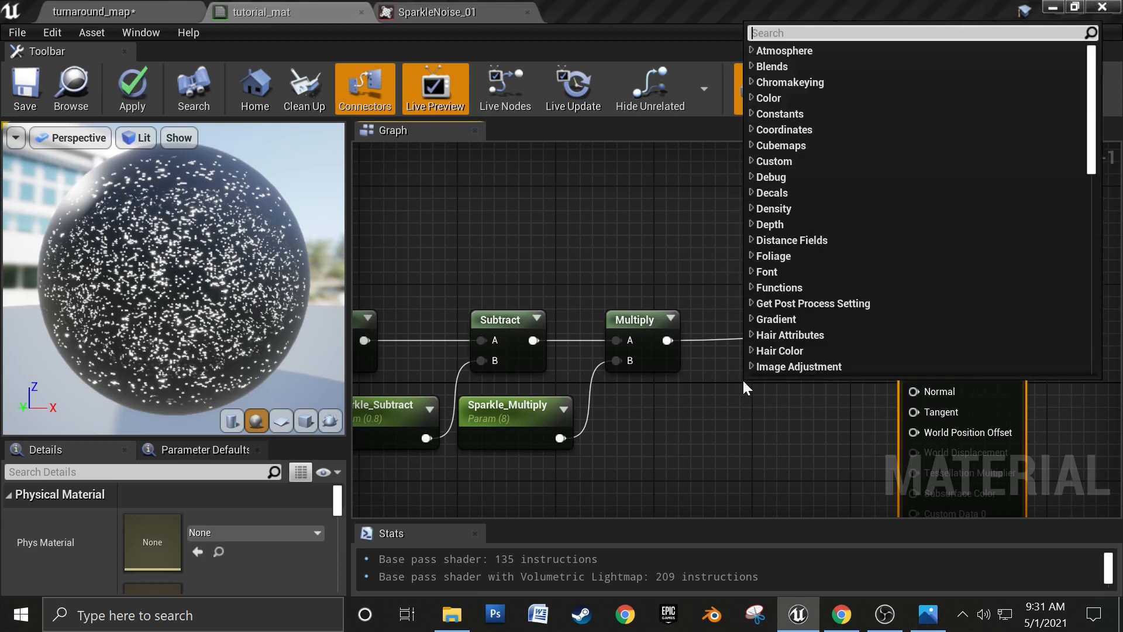
{"action": "type", "text": "powe"}
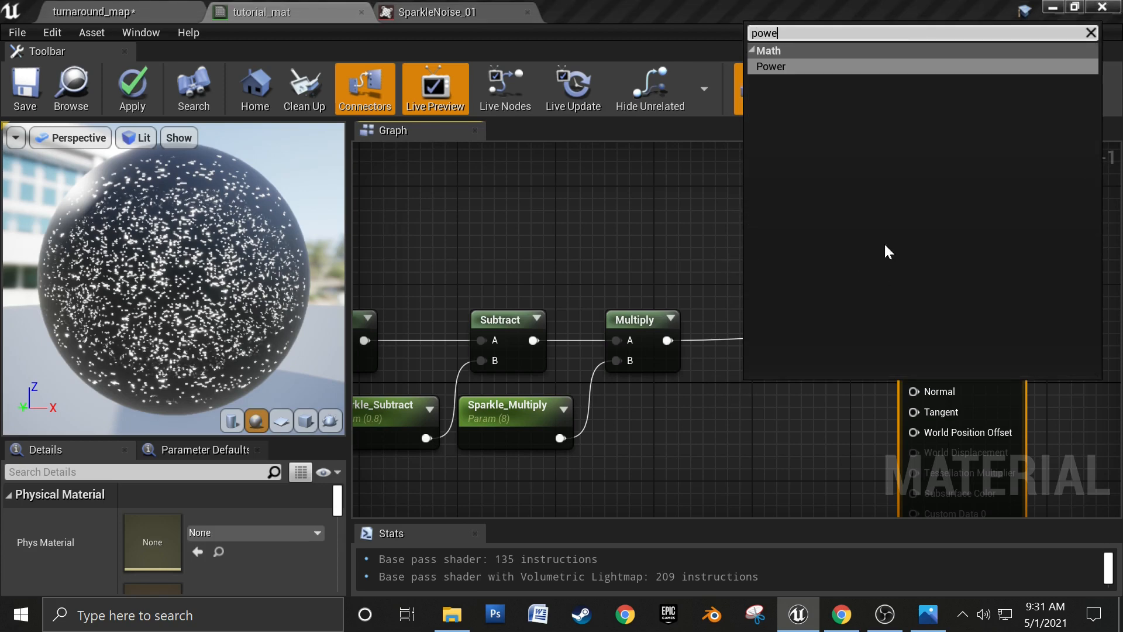
{"action": "left_click", "coordinate": [791, 68]}
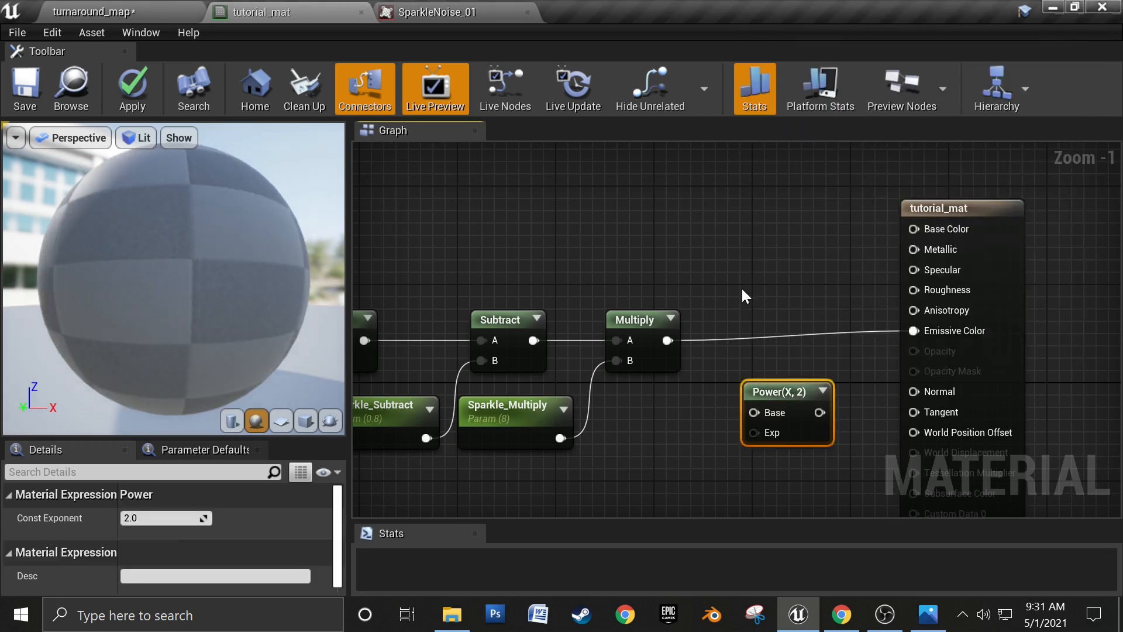
{"action": "left_click_drag", "start_coordinate": [667, 340], "coordinate": [753, 412]}
{"action": "left_click_drag", "start_coordinate": [773, 352], "coordinate": [773, 339]}
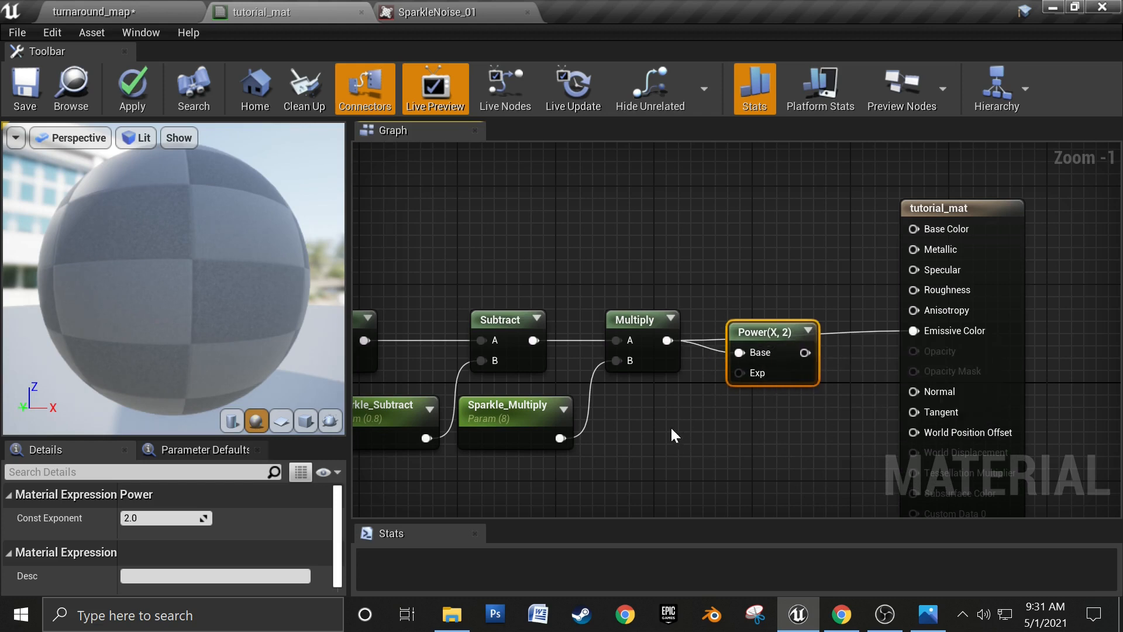
Step: Create a scalar parameter named Sparkle_Power beside Sparkle_Multiply with a default value of 1
{"action": "left_click", "coordinate": [654, 430]}
{"action": "left_click", "coordinate": [654, 431]}
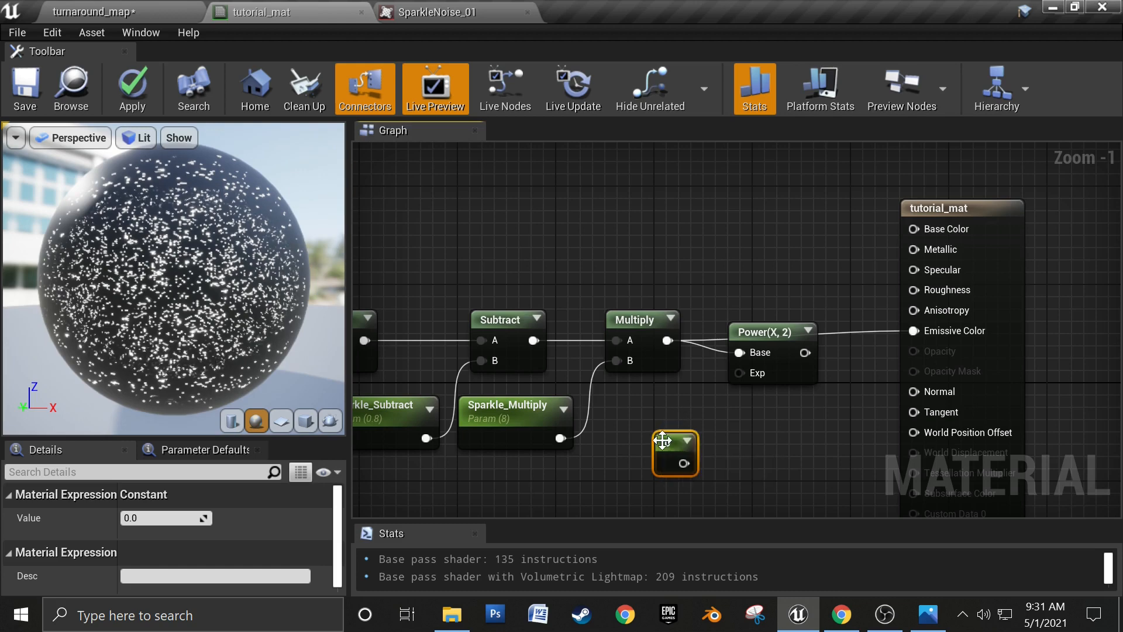
{"action": "right_click", "coordinate": [668, 451]}
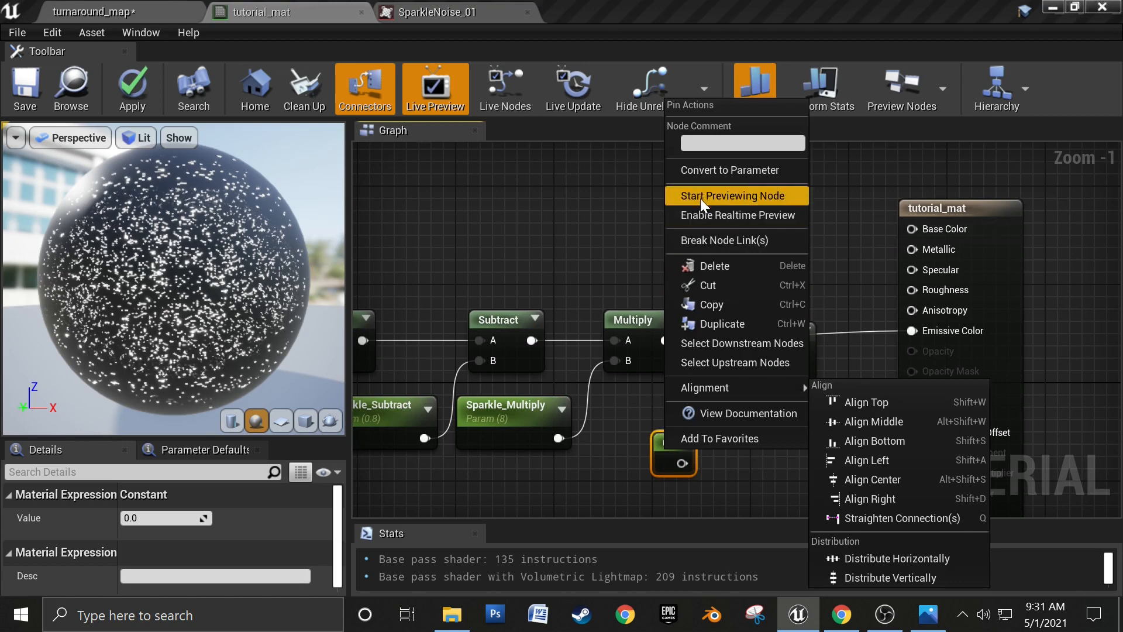
{"action": "left_click", "coordinate": [708, 176]}
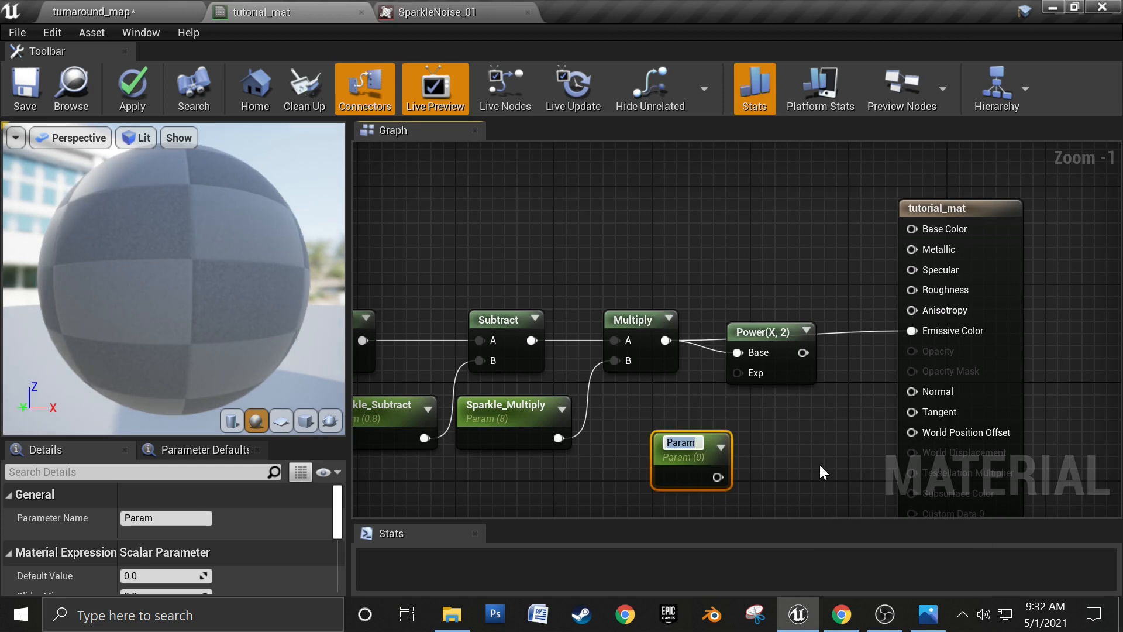
{"action": "type", "text": "Sparkle_Power"}
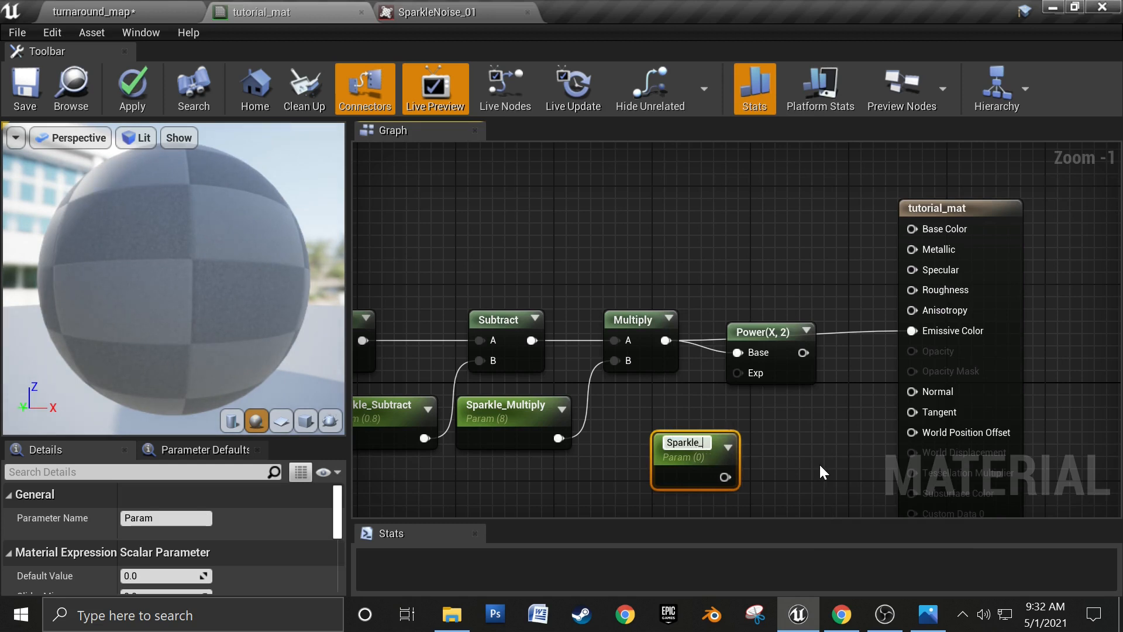
{"action": "key", "text": "Return"}
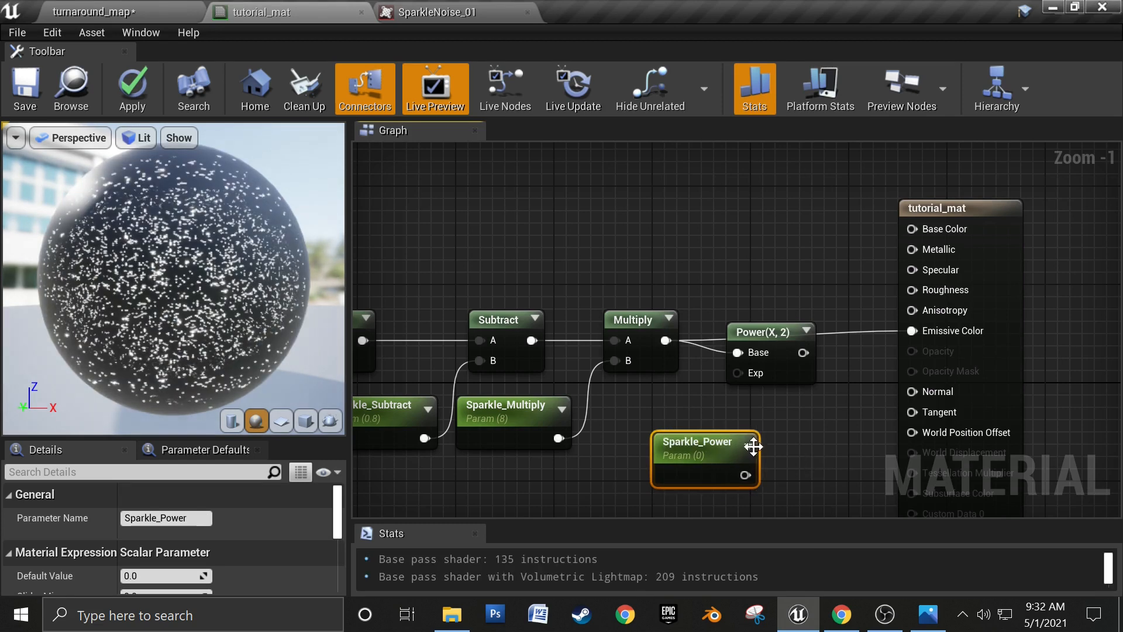
{"action": "left_click_drag", "start_coordinate": [710, 462], "coordinate": [662, 425]}
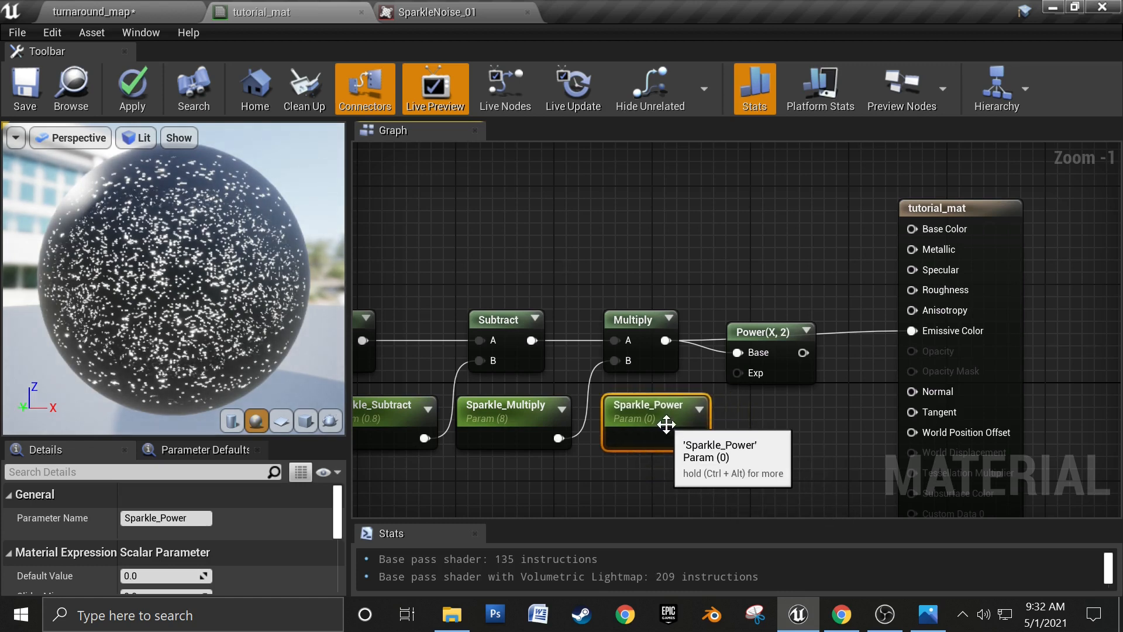
{"action": "left_click", "coordinate": [170, 576]}
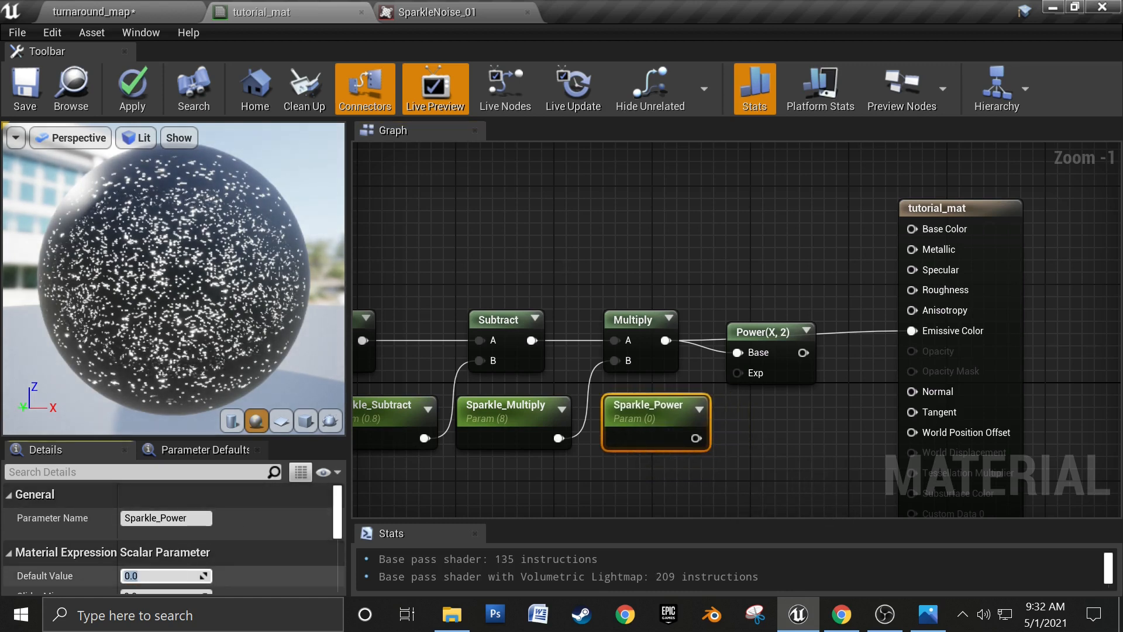
{"action": "type", "text": "1"}
{"action": "key", "text": "Return"}
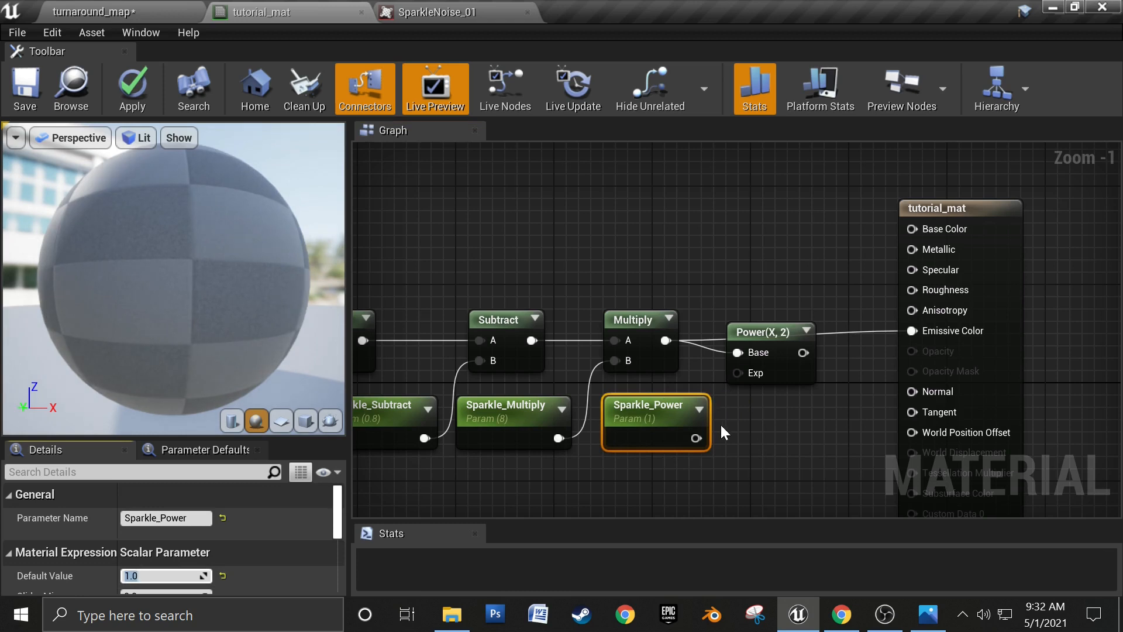
Step: Connect Sparkle_Power to Power's Exp and the Power output to Emissive Color, and align the Power node with the chain
{"action": "left_click_drag", "start_coordinate": [696, 438], "coordinate": [918, 330]}
{"action": "right_click_drag", "start_coordinate": [825, 404], "coordinate": [862, 384]}
{"action": "scroll", "coordinate": [672, 410], "scroll_direction": "down", "scroll_amount": 1}
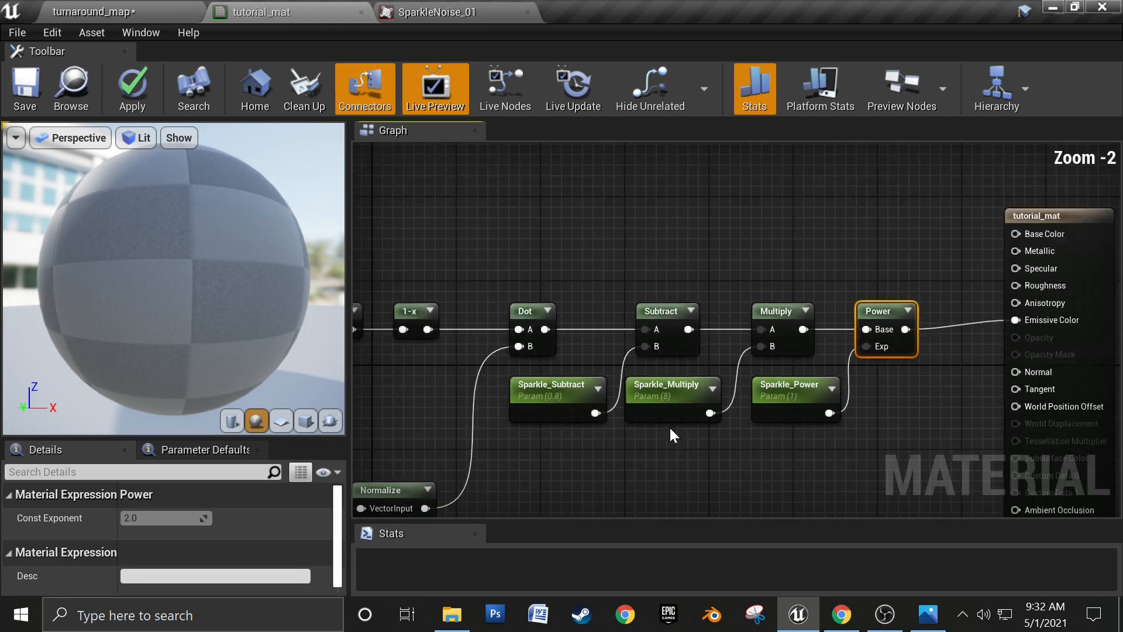
Step: Group the Dot, Subtract, Multiply and Power nodes and their Sparkle parameters in a comment box titled Math Adjustments
{"action": "right_click_drag", "start_coordinate": [669, 426], "coordinate": [633, 361]}
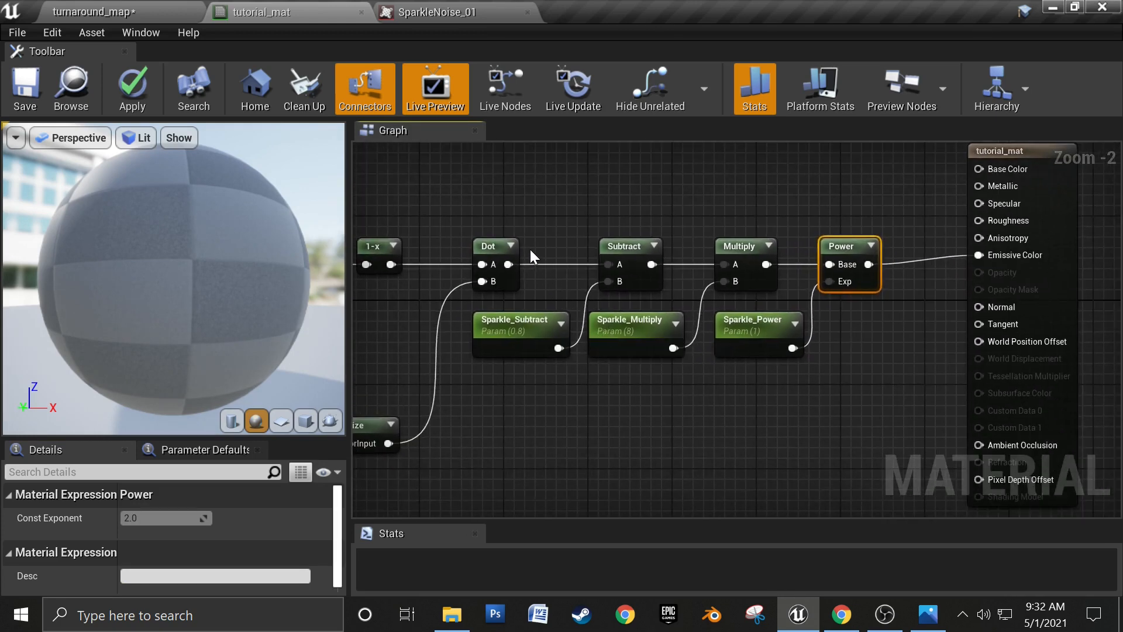
{"action": "left_click_drag", "start_coordinate": [484, 218], "coordinate": [882, 375]}
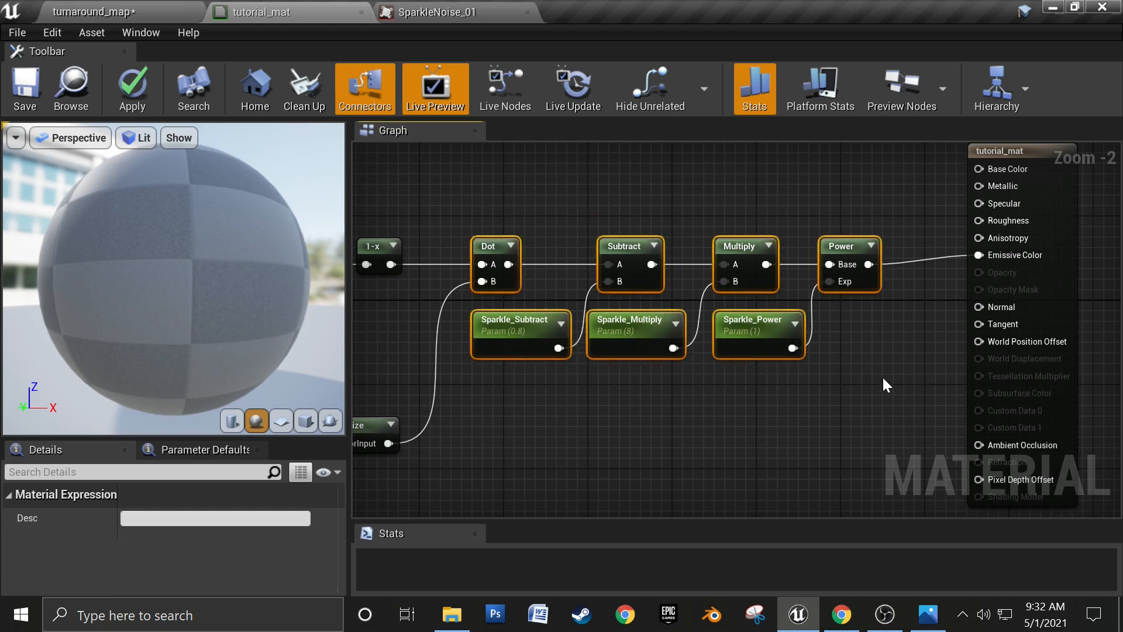
{"action": "type", "text": "c"}
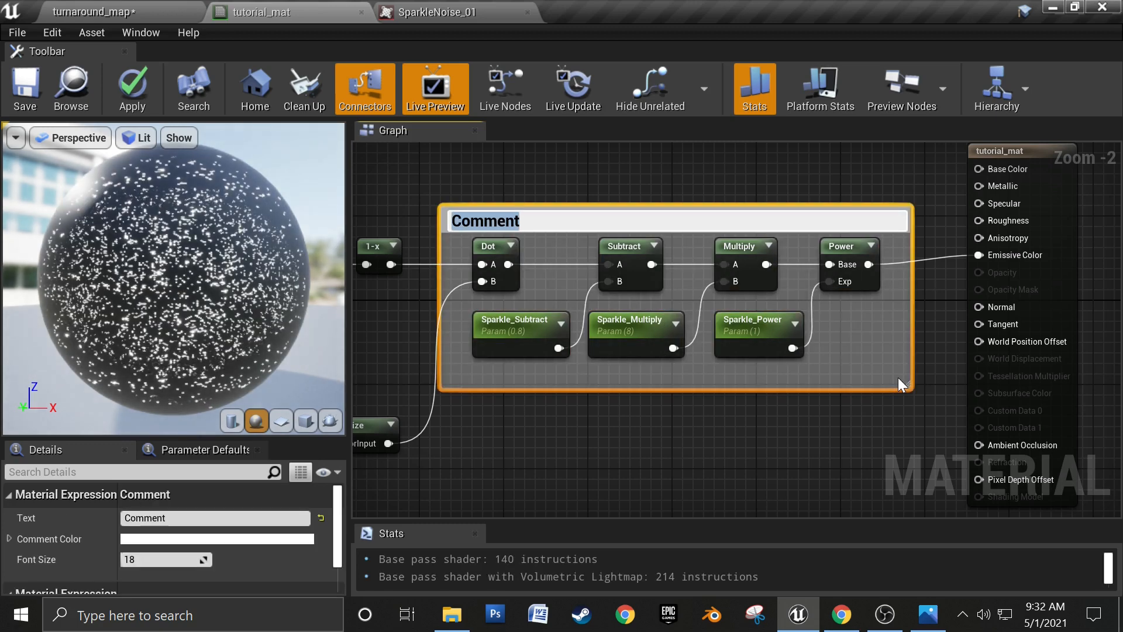
{"action": "type", "text": "Math Adjust"}
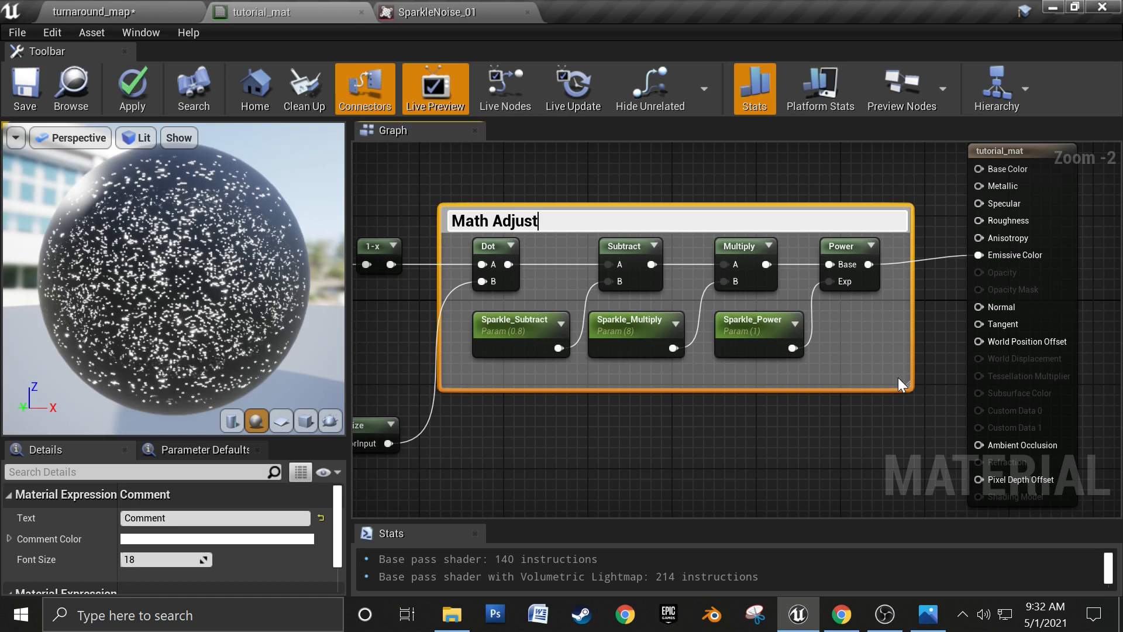
{"action": "type", "text": "ments"}
{"action": "key", "text": "Return"}
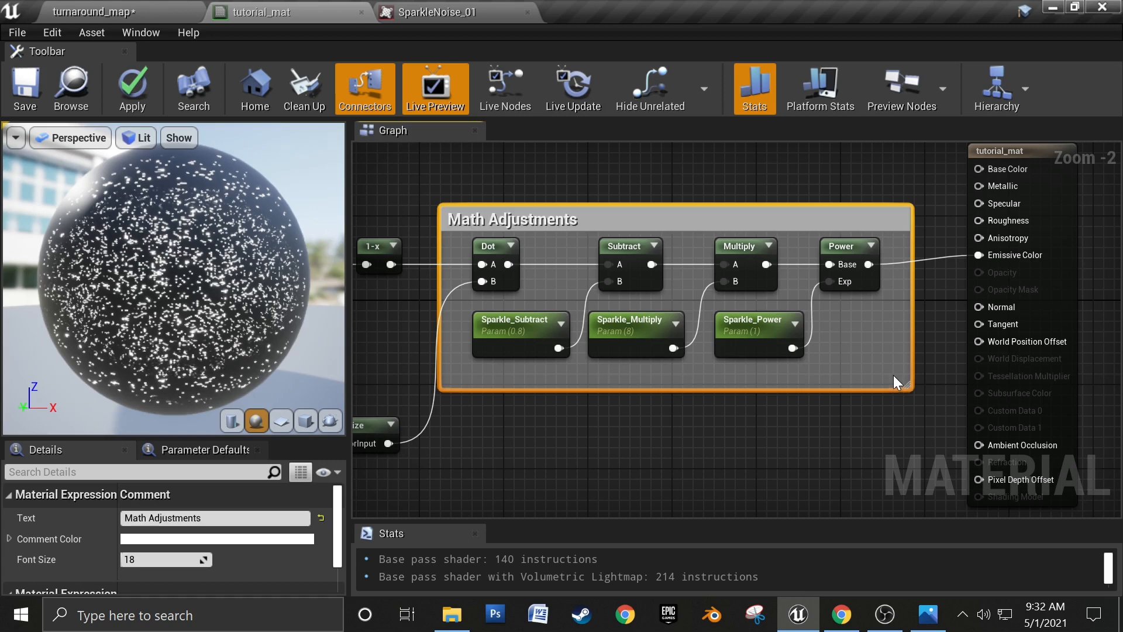
Step: Move the tutorial_mat result node so Emissive Color lines up with the Power output, and save the material
{"action": "right_click_drag", "start_coordinate": [837, 178], "coordinate": [704, 233]}
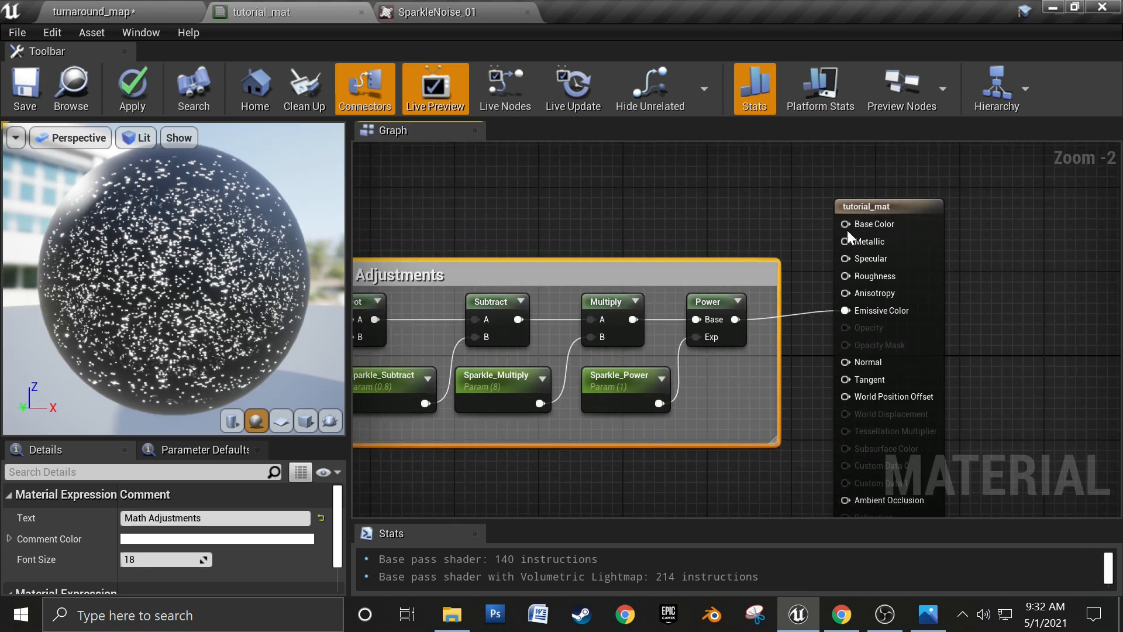
{"action": "left_click_drag", "start_coordinate": [943, 279], "coordinate": [994, 289]}
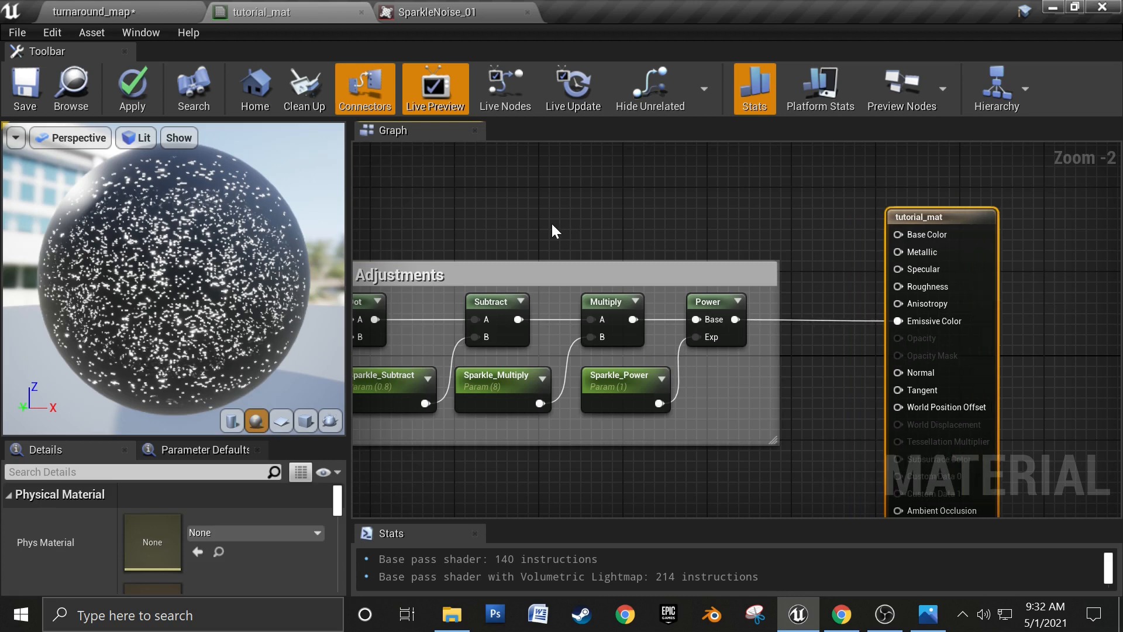
{"action": "right_click_drag", "start_coordinate": [555, 231], "coordinate": [475, 191]}
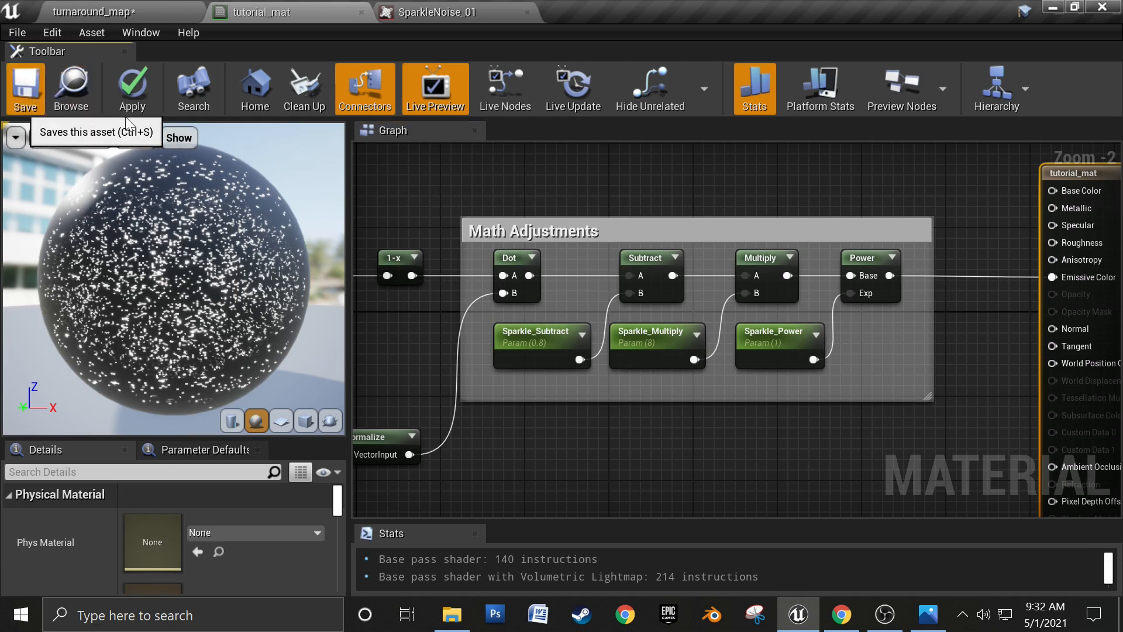
{"action": "left_click", "coordinate": [26, 88]}
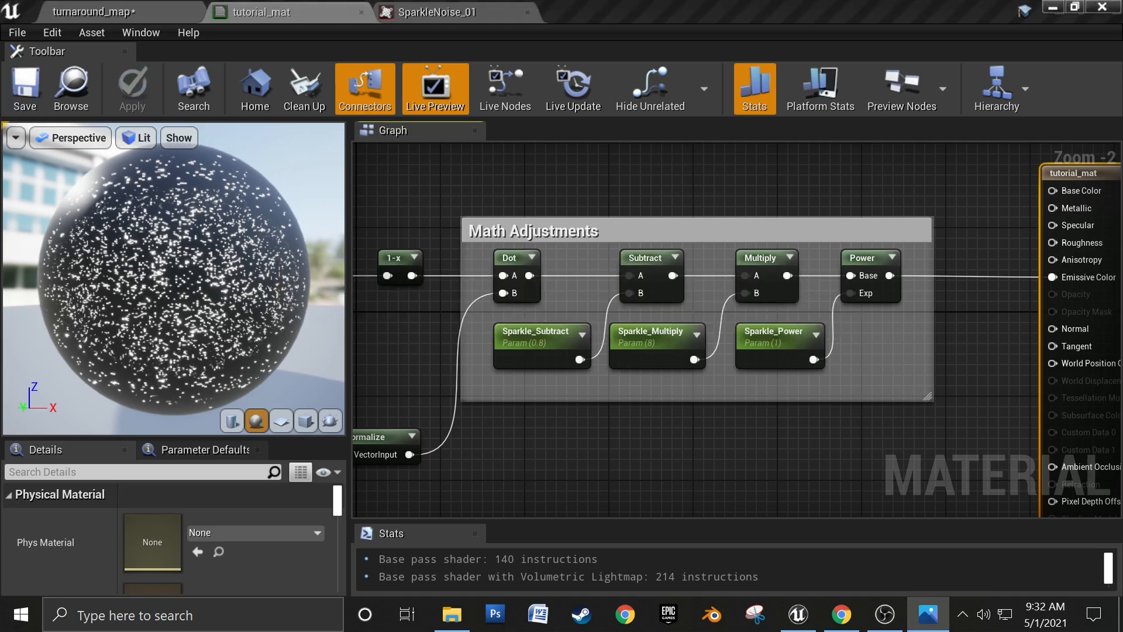
Step: Examine the sparkles on the crystal in turnaround_map from another angle in an enlarged viewport, and return to the tutorial_mat graph
{"action": "left_click", "coordinate": [129, 9]}
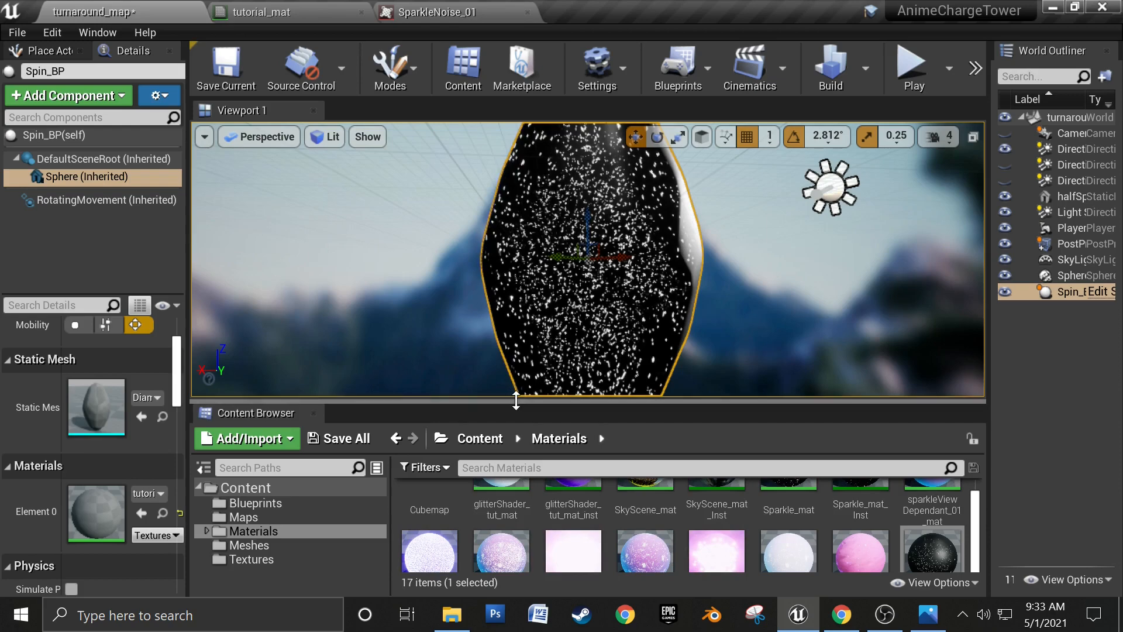
{"action": "left_click_drag", "start_coordinate": [503, 401], "coordinate": [479, 566]}
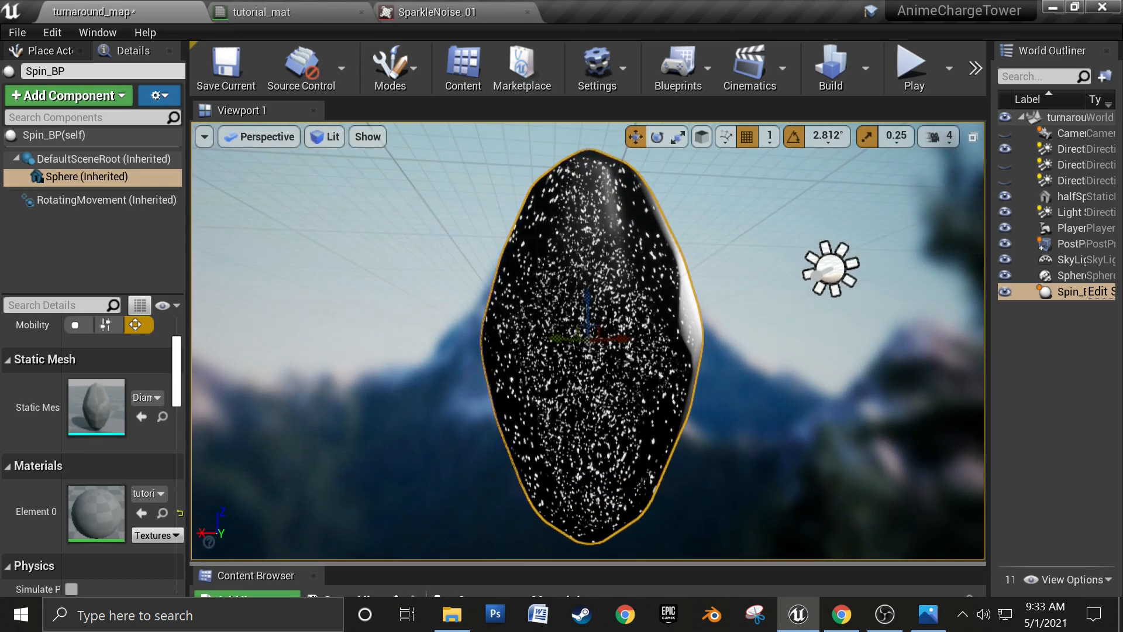
{"action": "left_click_drag", "start_coordinate": [518, 497], "coordinate": [474, 519], "text": "alt"}
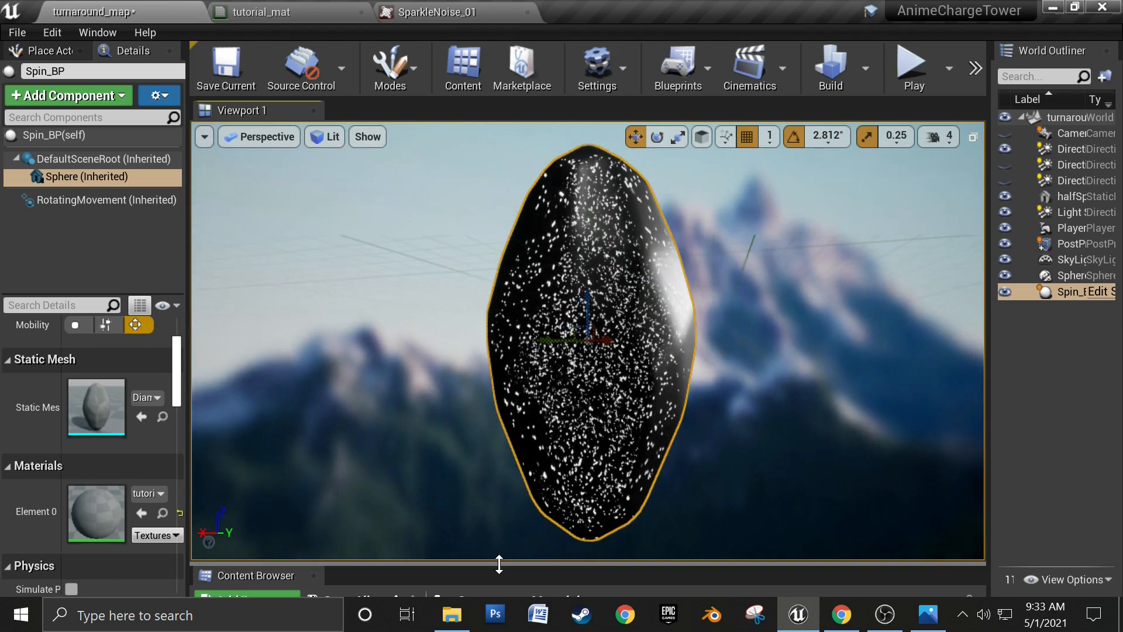
{"action": "left_click", "coordinate": [277, 13]}
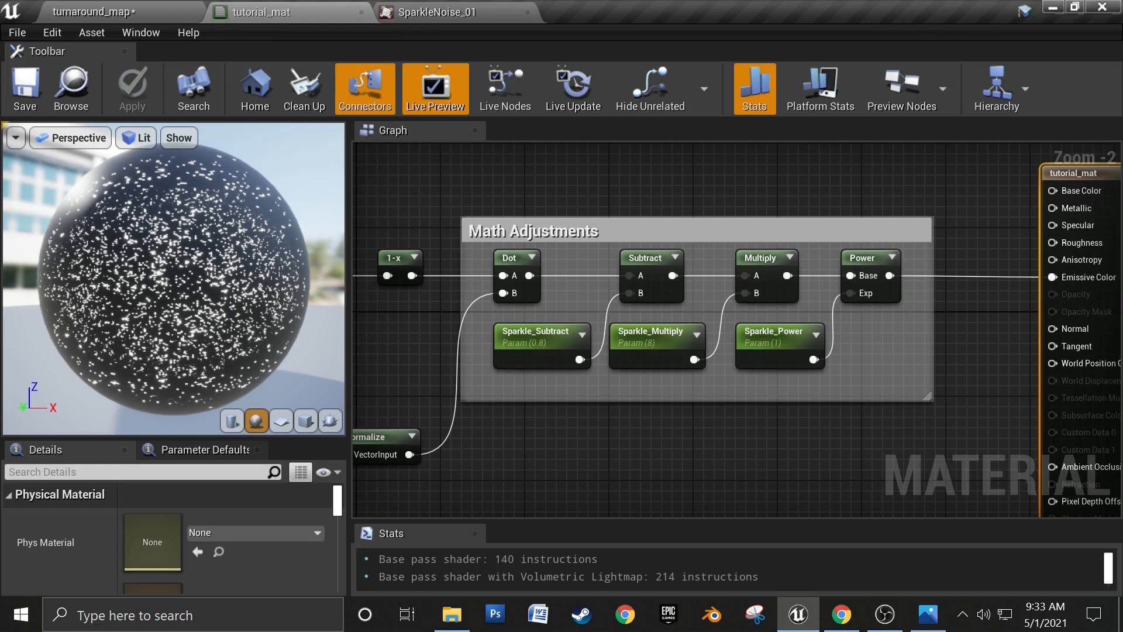
{"action": "key", "text": "alt+Tab"}
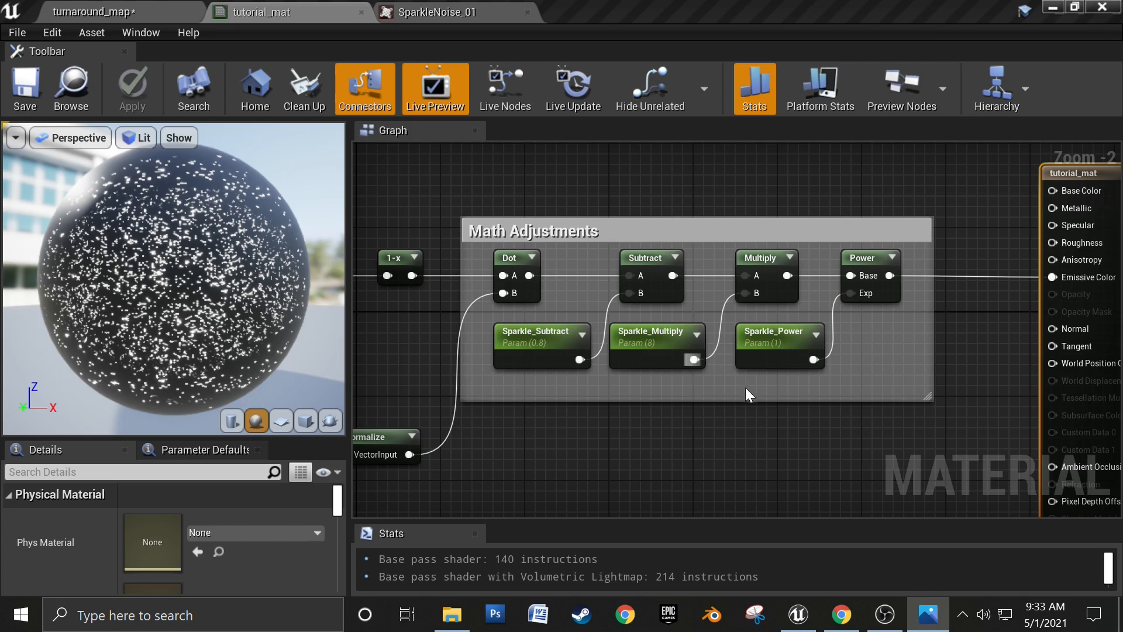
Step: Shift the tutorial_mat result node farther away and add a Multiply node between it and the Math Adjustments group
{"action": "right_click_drag", "start_coordinate": [746, 387], "coordinate": [503, 391]}
{"action": "left_click_drag", "start_coordinate": [840, 318], "coordinate": [1016, 284]}
{"action": "right_click_drag", "start_coordinate": [760, 321], "coordinate": [935, 415]}
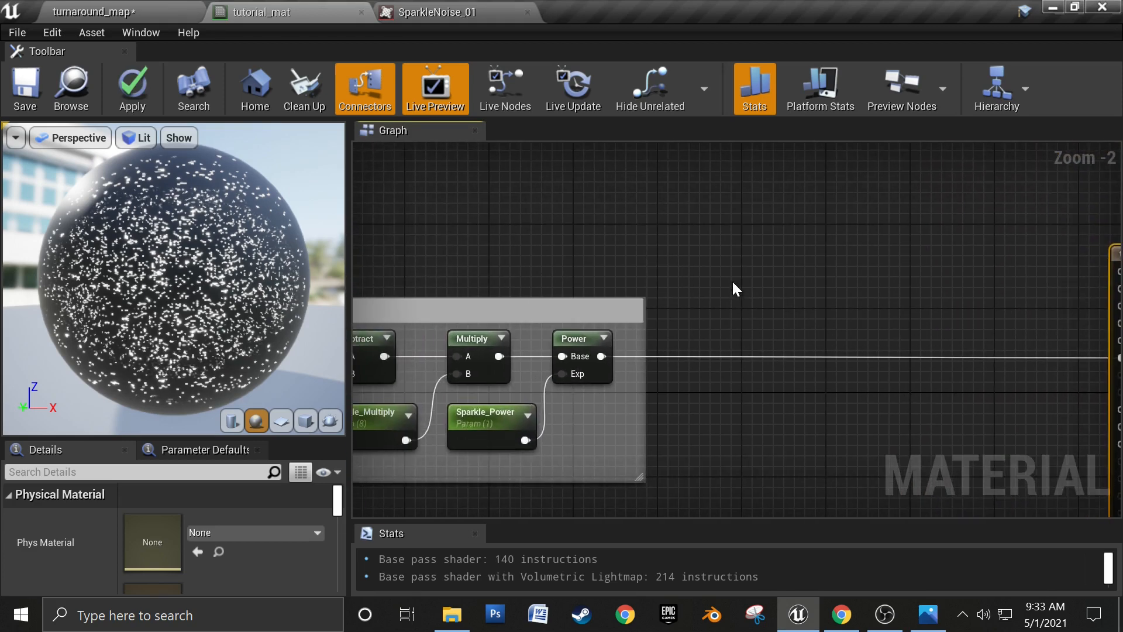
{"action": "left_click", "coordinate": [787, 286]}
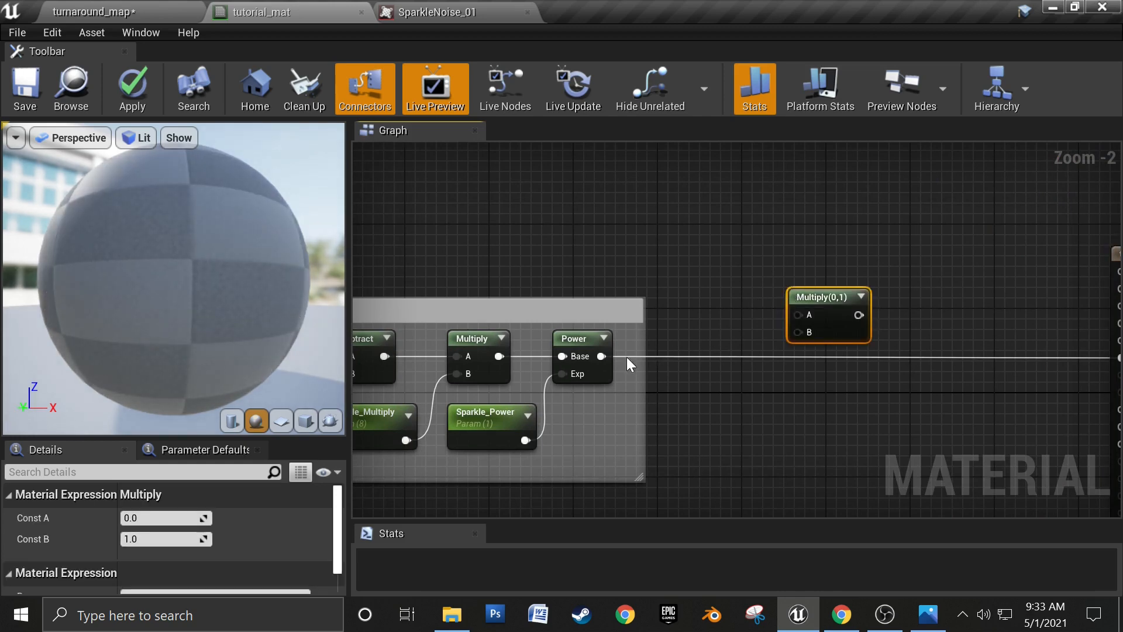
Step: Create a vector parameter named Sparkle_Color above the chain, before the new Multiply node
{"action": "right_click_drag", "start_coordinate": [639, 242], "coordinate": [701, 298]}
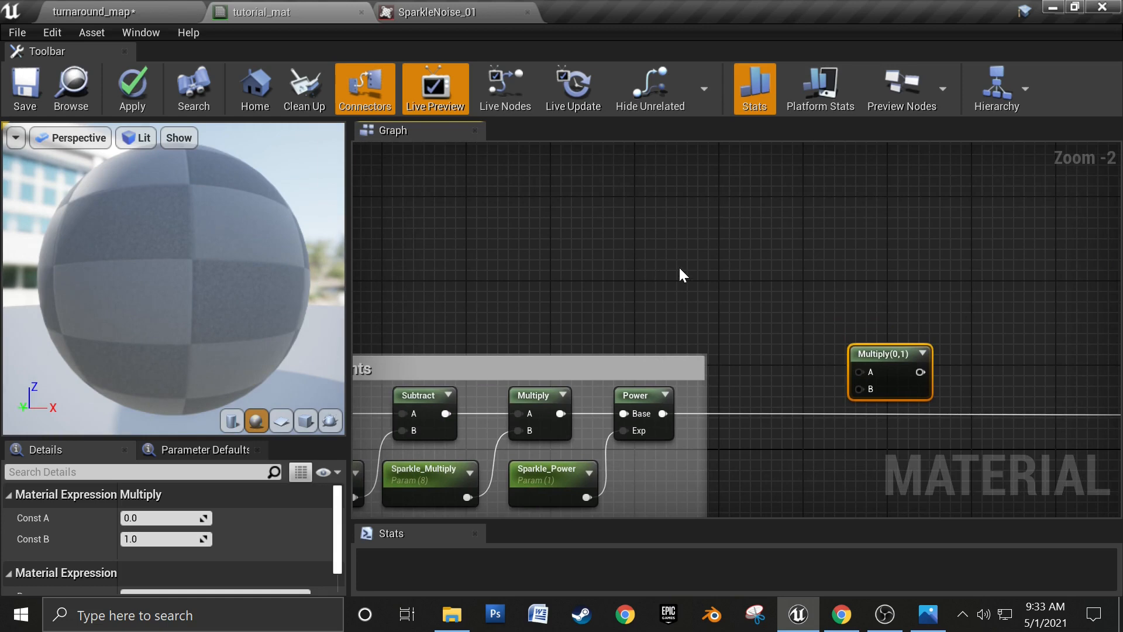
{"action": "left_click", "coordinate": [679, 270]}
{"action": "right_click", "coordinate": [718, 280]}
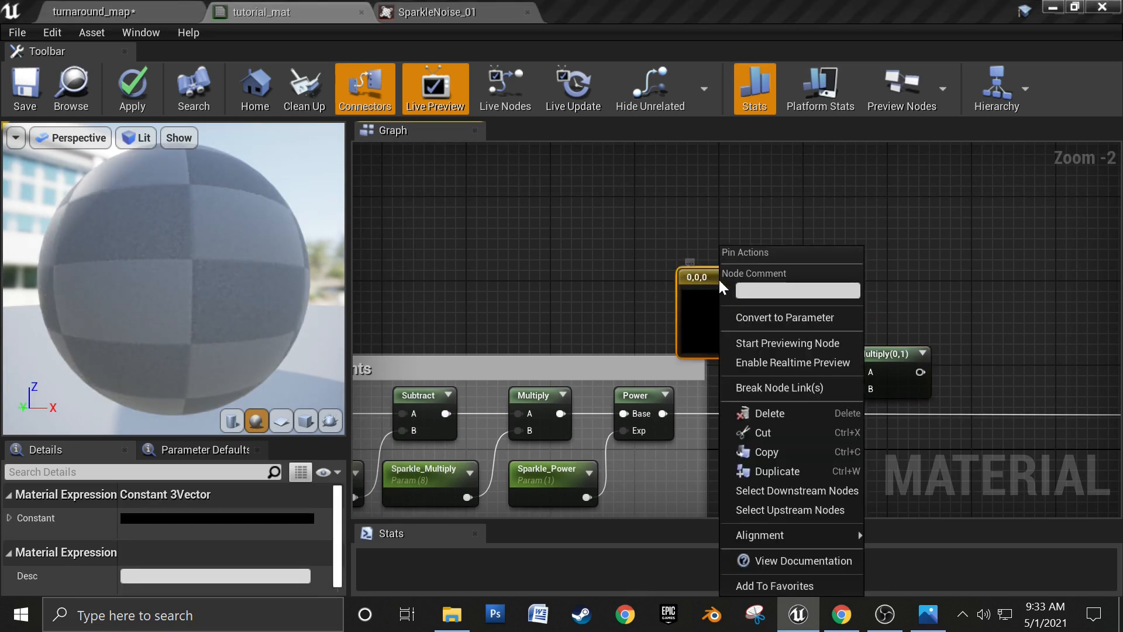
{"action": "left_click", "coordinate": [803, 319]}
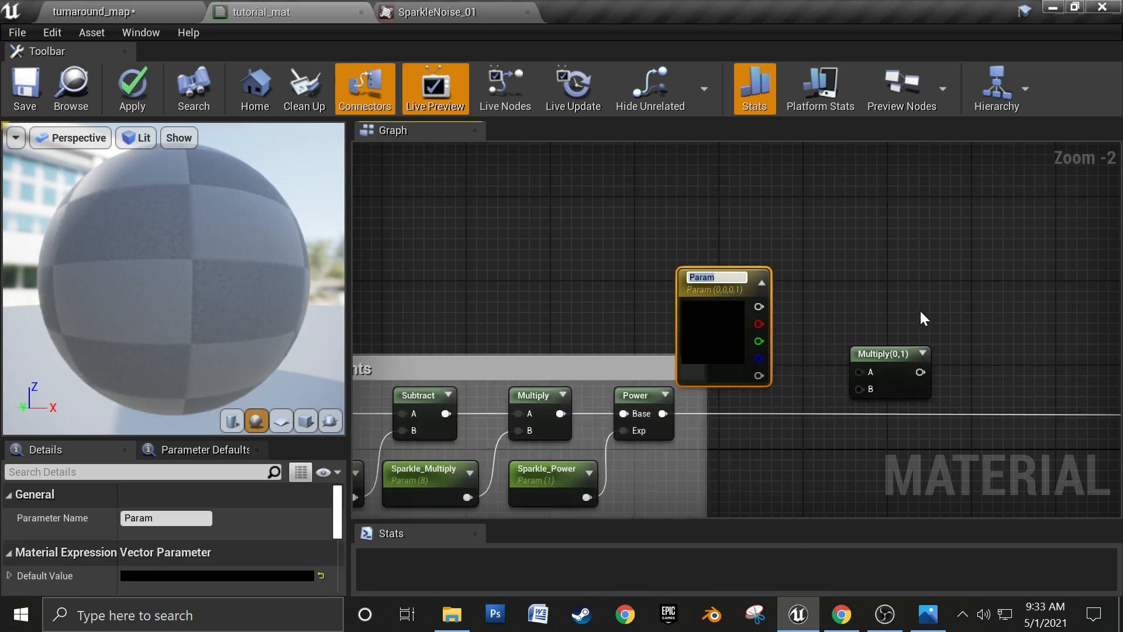
{"action": "type", "text": "Sparkle_Color"}
{"action": "key", "text": "Return"}
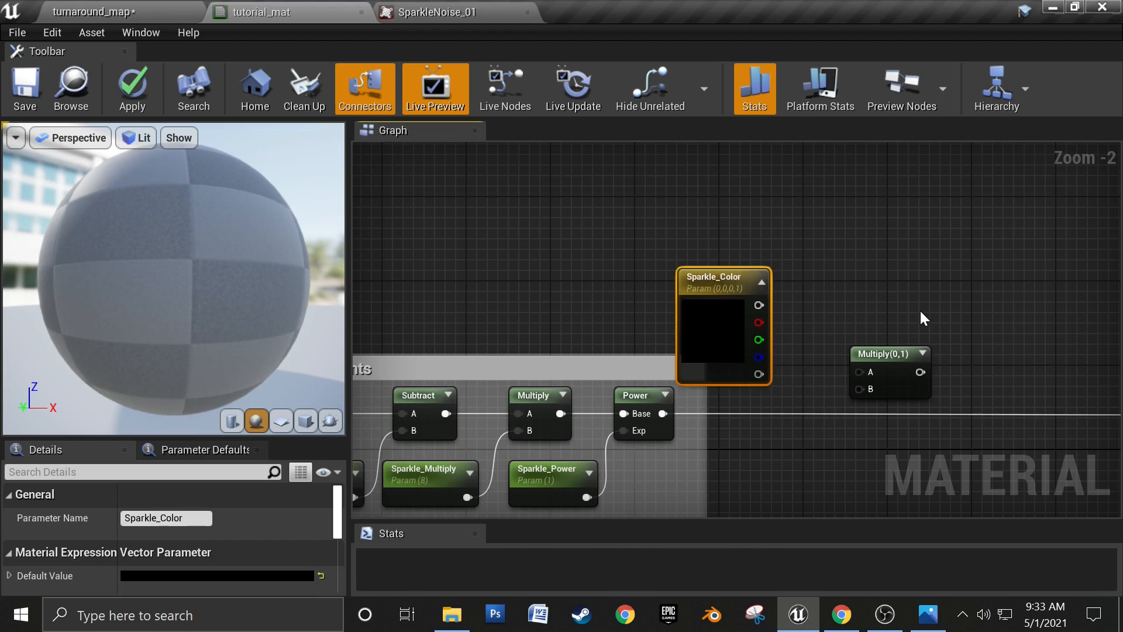
Step: Set the Sparkle_Color default value to pure red (FF0000FF) and shift the node up, clear of the Math Adjustments group
{"action": "left_click", "coordinate": [221, 576]}
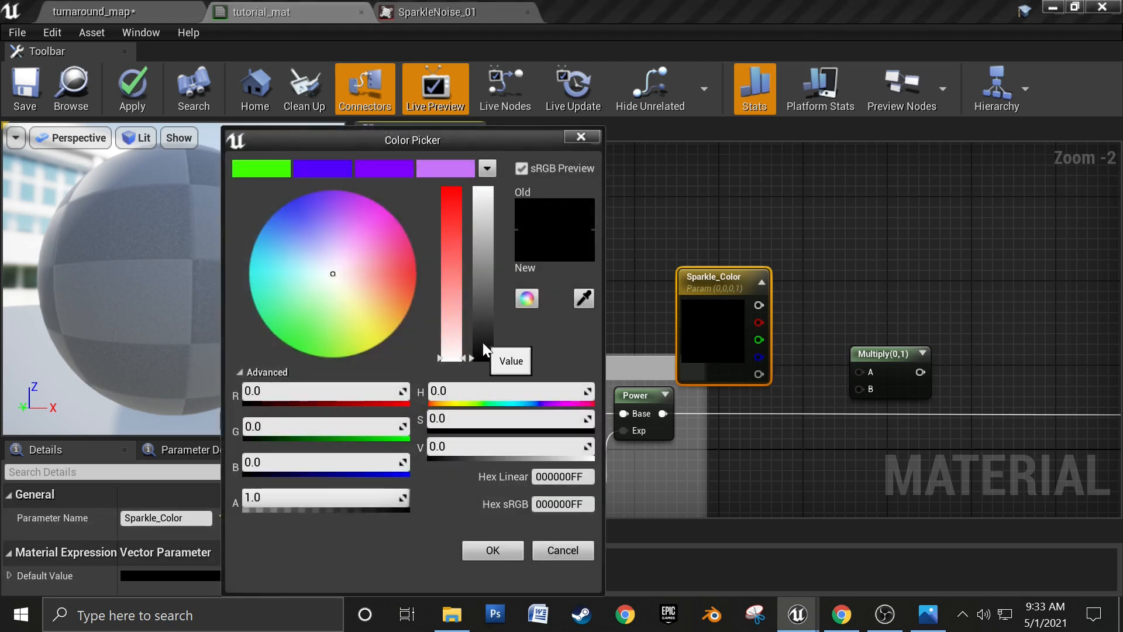
{"action": "left_click_drag", "start_coordinate": [482, 343], "coordinate": [472, 146]}
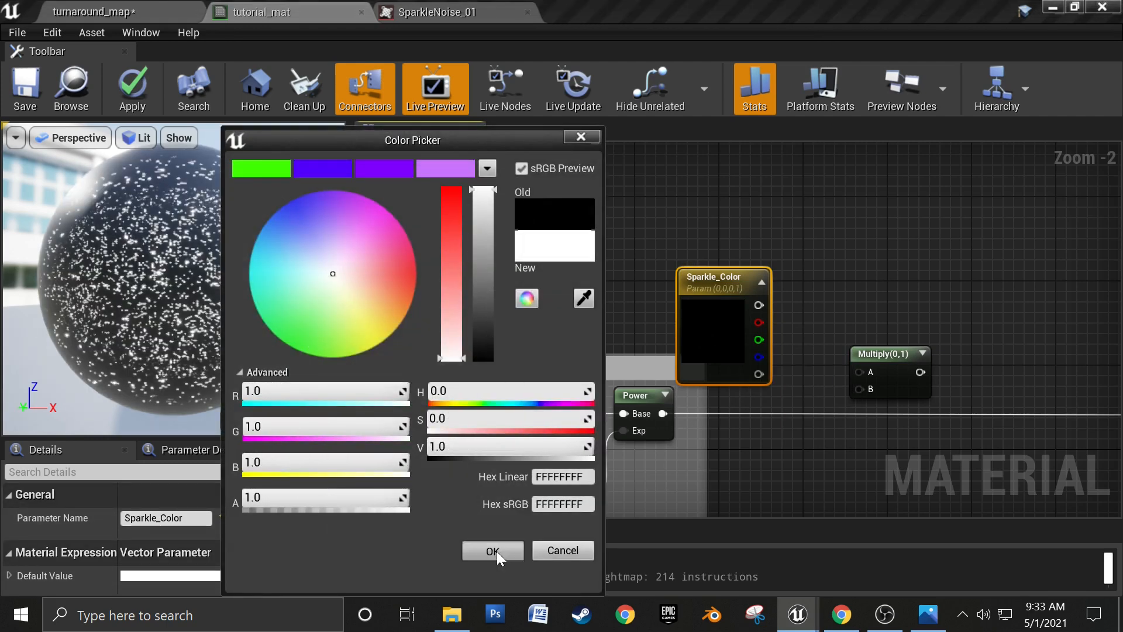
{"action": "left_click", "coordinate": [493, 549]}
{"action": "left_click_drag", "start_coordinate": [724, 342], "coordinate": [665, 311]}
{"action": "right_click_drag", "start_coordinate": [757, 375], "coordinate": [723, 344]}
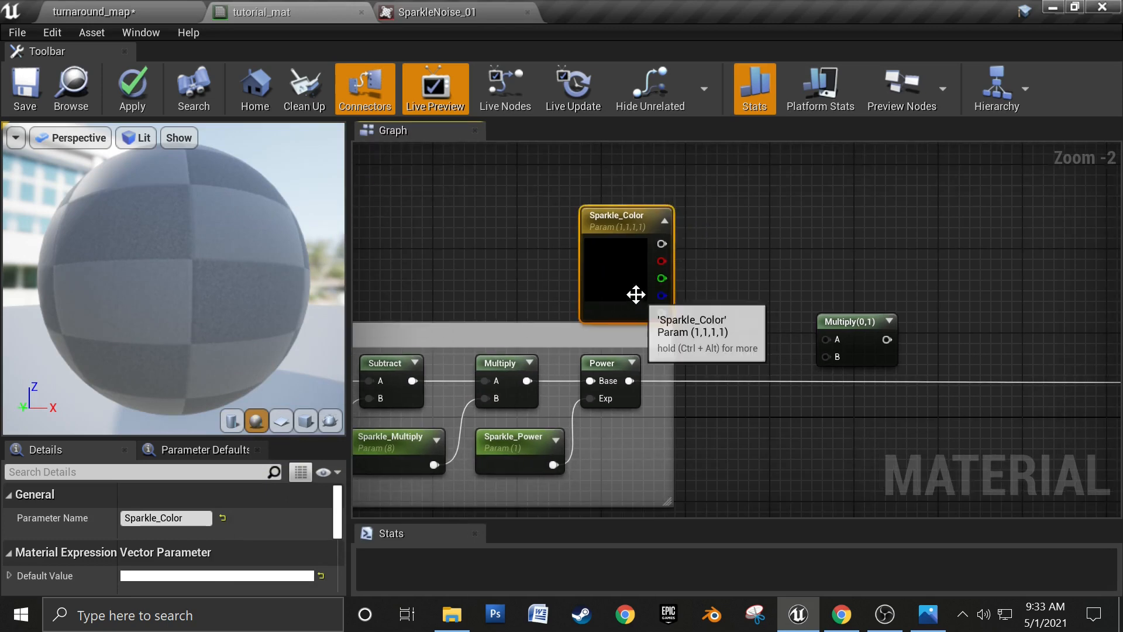
{"action": "left_click", "coordinate": [212, 576]}
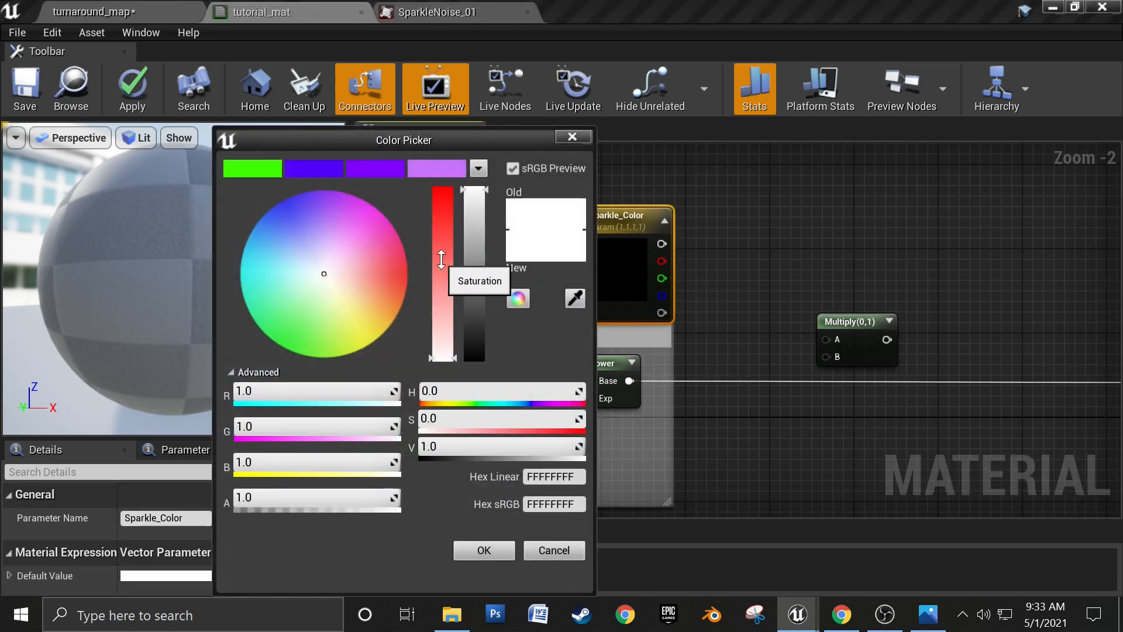
{"action": "left_click_drag", "start_coordinate": [442, 259], "coordinate": [443, 188]}
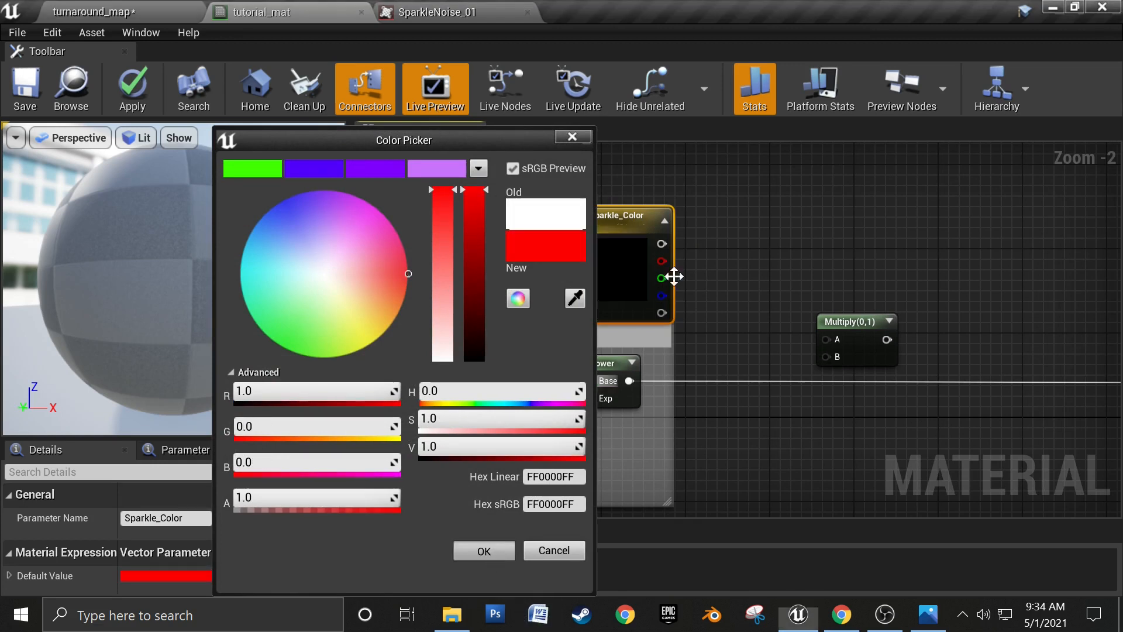
Step: Connect Sparkle_Color to A and the Power output to B of the new Multiply node, and feed its result into Emissive Color
{"action": "left_click_drag", "start_coordinate": [662, 243], "coordinate": [821, 335]}
{"action": "left_click_drag", "start_coordinate": [629, 381], "coordinate": [826, 356]}
{"action": "right_click_drag", "start_coordinate": [881, 408], "coordinate": [653, 377]}
{"action": "left_click_drag", "start_coordinate": [641, 312], "coordinate": [776, 315]}
{"action": "right_click_drag", "start_coordinate": [639, 374], "coordinate": [789, 370]}
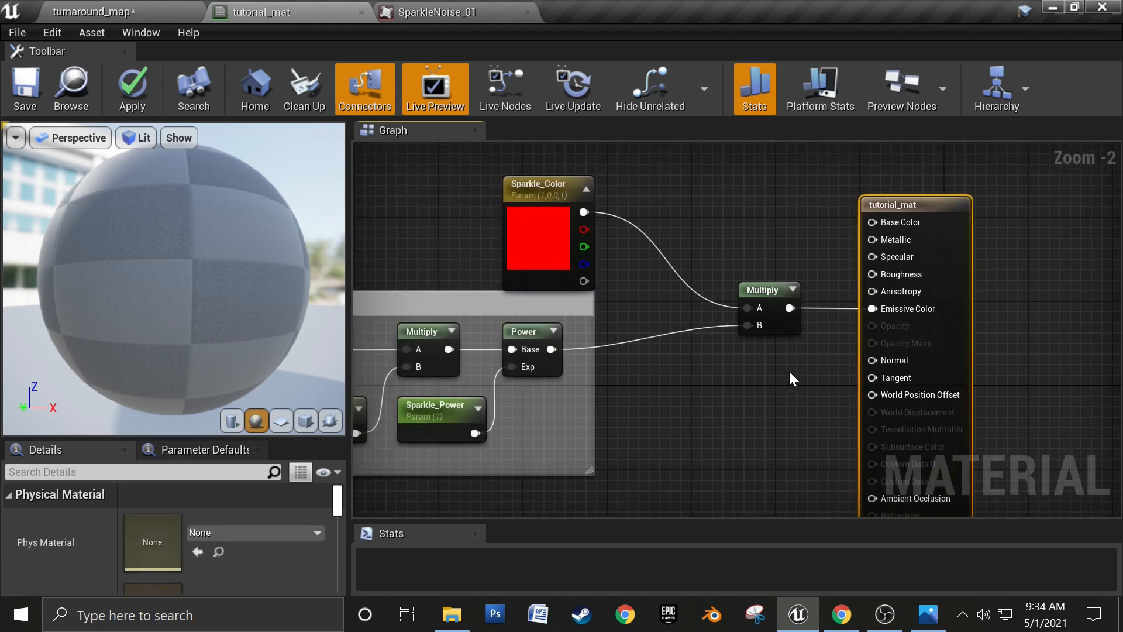
Step: Nudge Sparkle_Color up and move the final Multiply and the tutorial_mat result node closer to the Math Adjustments group
{"action": "left_click_drag", "start_coordinate": [552, 244], "coordinate": [542, 234]}
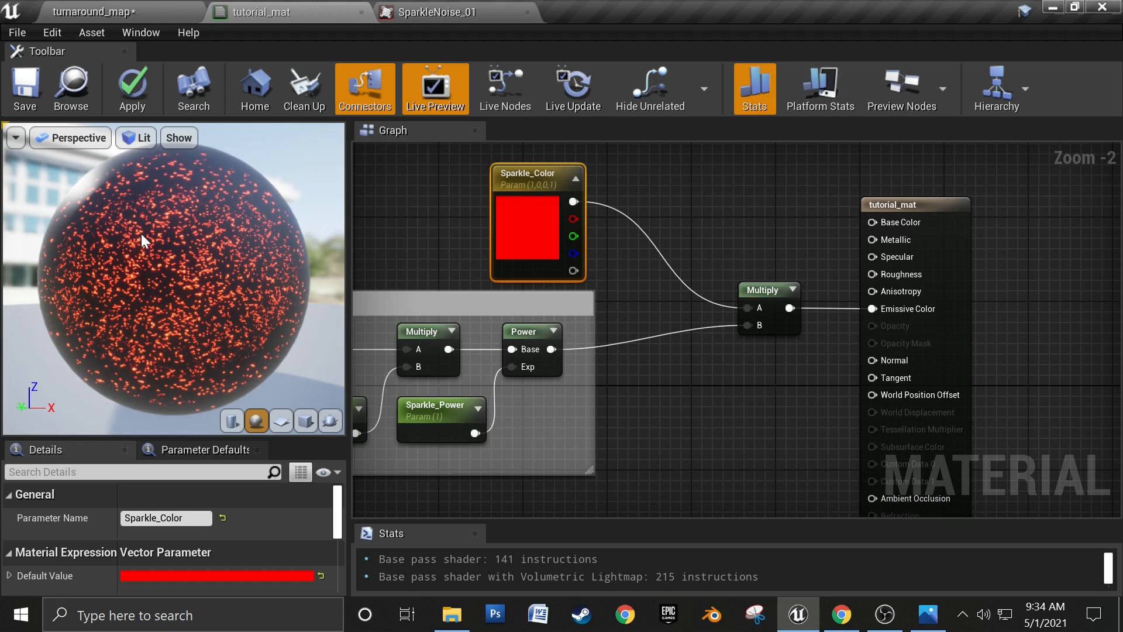
{"action": "right_click_drag", "start_coordinate": [808, 296], "coordinate": [846, 354]}
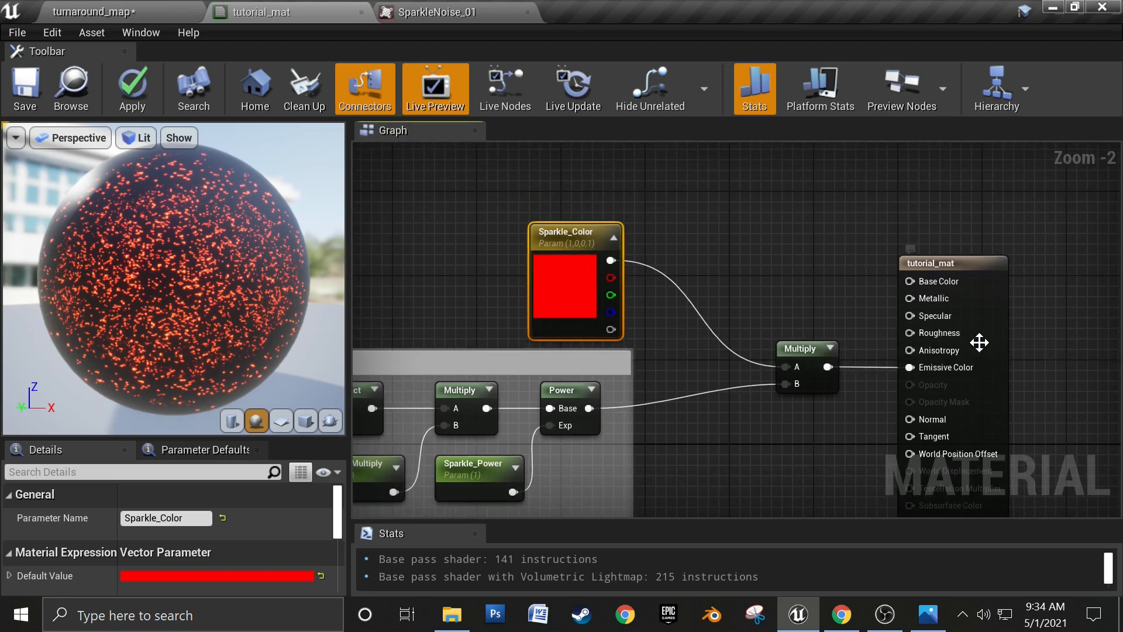
{"action": "left_click_drag", "start_coordinate": [978, 341], "coordinate": [935, 337]}
{"action": "left_click_drag", "start_coordinate": [806, 359], "coordinate": [936, 366]}
{"action": "left_click", "coordinate": [958, 353]}
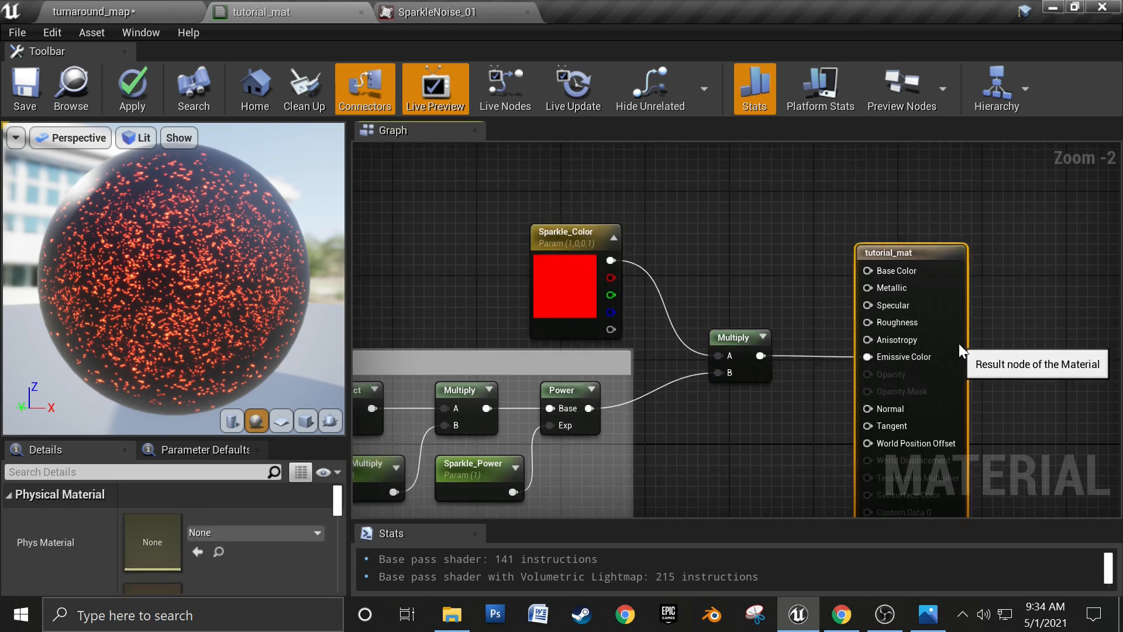
Step: Add a Fresnel node in the empty area below the Math Adjustments group
{"action": "right_click_drag", "start_coordinate": [775, 409], "coordinate": [797, 316]}
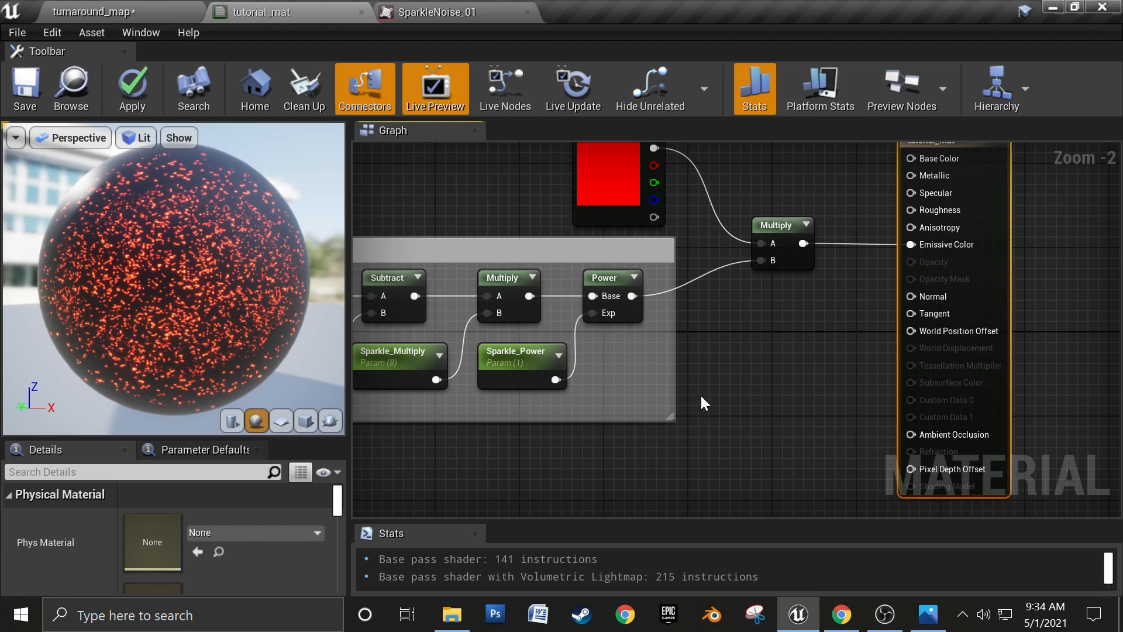
{"action": "right_click_drag", "start_coordinate": [700, 394], "coordinate": [742, 298]}
{"action": "right_click_drag", "start_coordinate": [696, 354], "coordinate": [706, 391]}
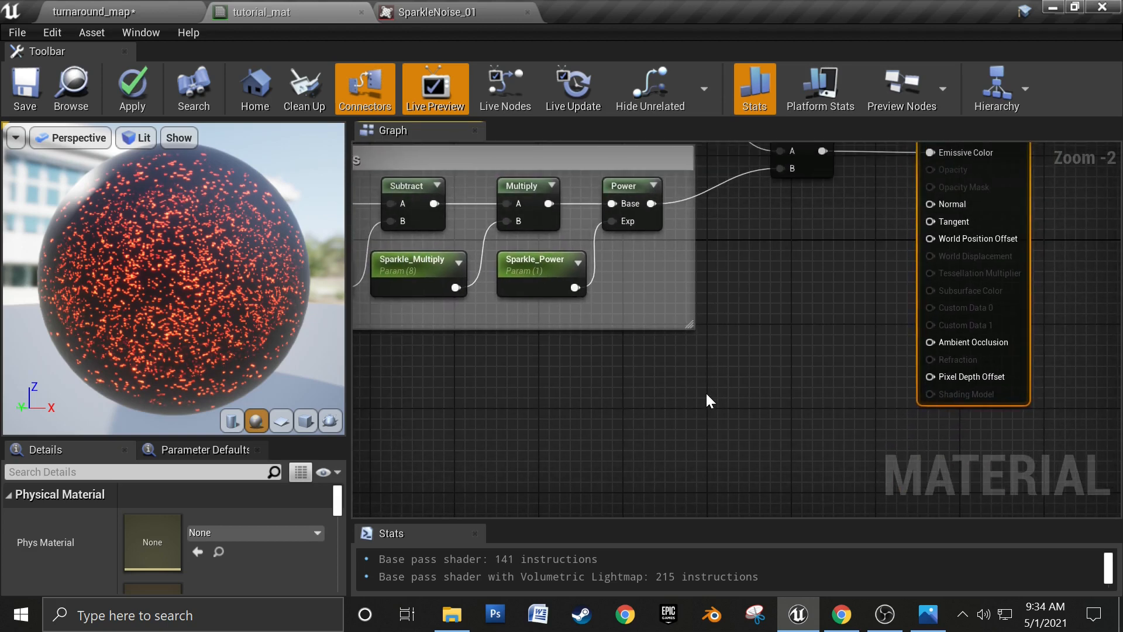
{"action": "right_click", "coordinate": [717, 379]}
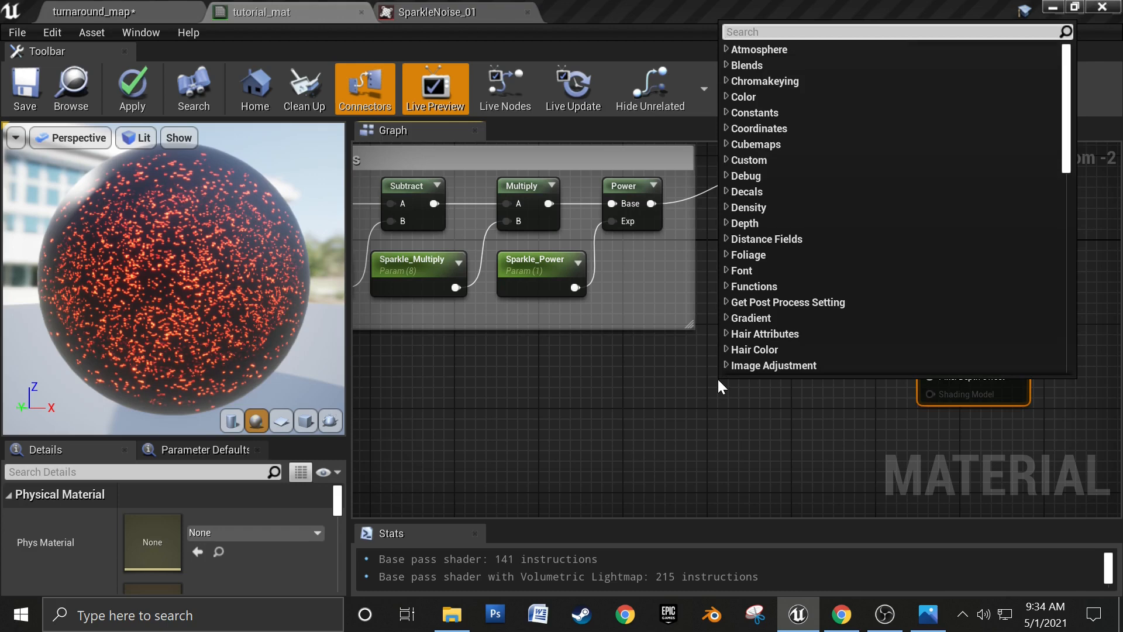
{"action": "type", "text": "fresn"}
{"action": "key", "text": "Return"}
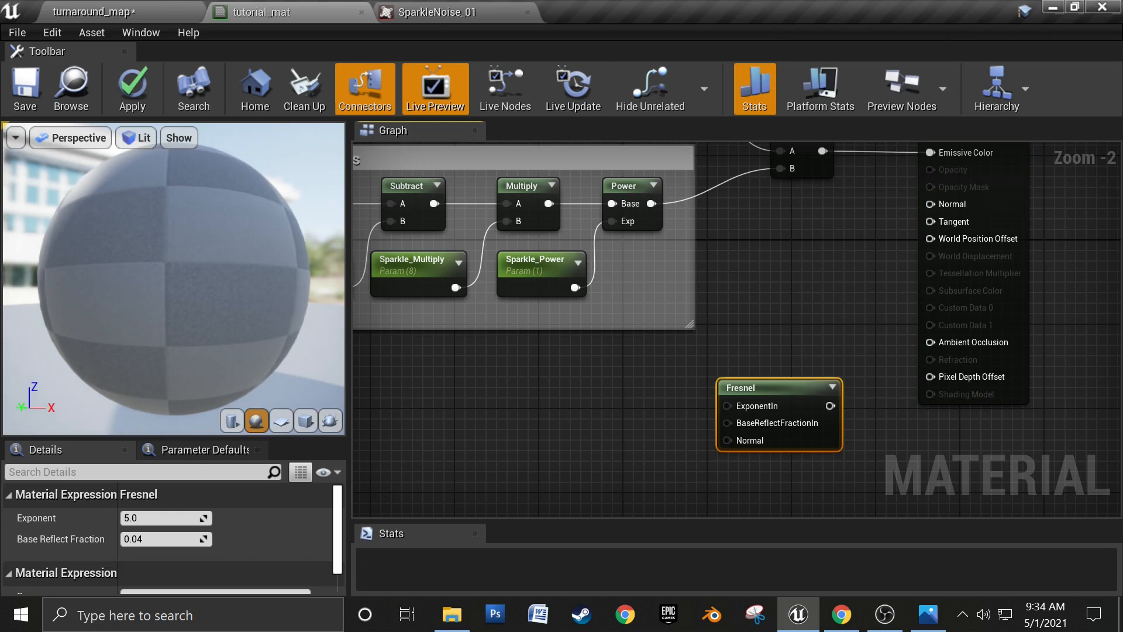
{"action": "key", "text": "alt+Tab"}
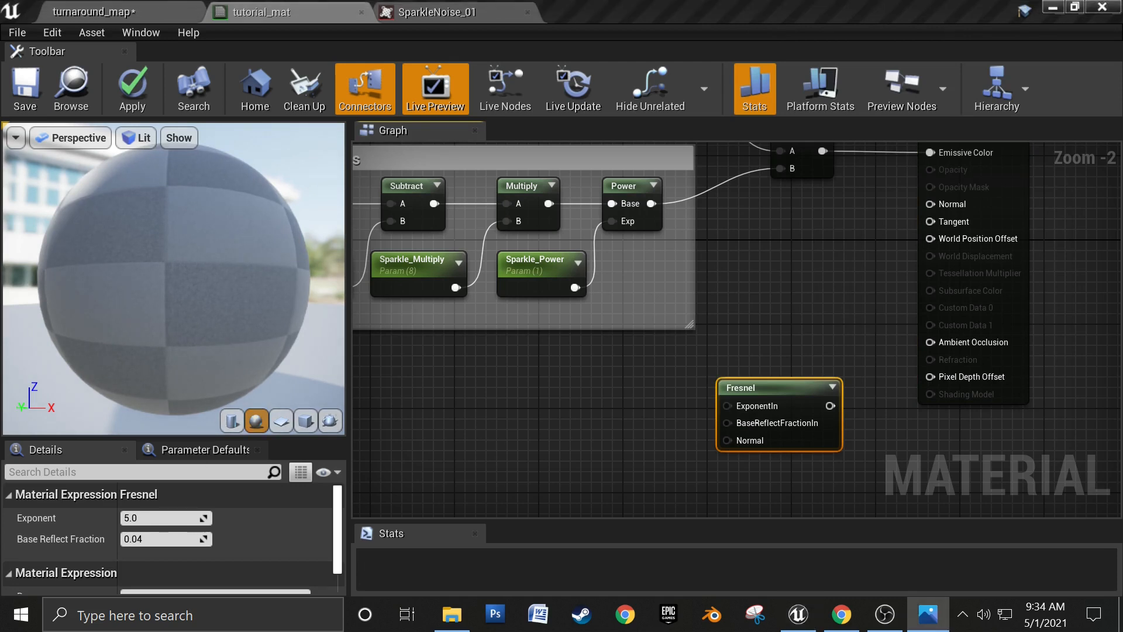
{"action": "left_click", "coordinate": [586, 405]}
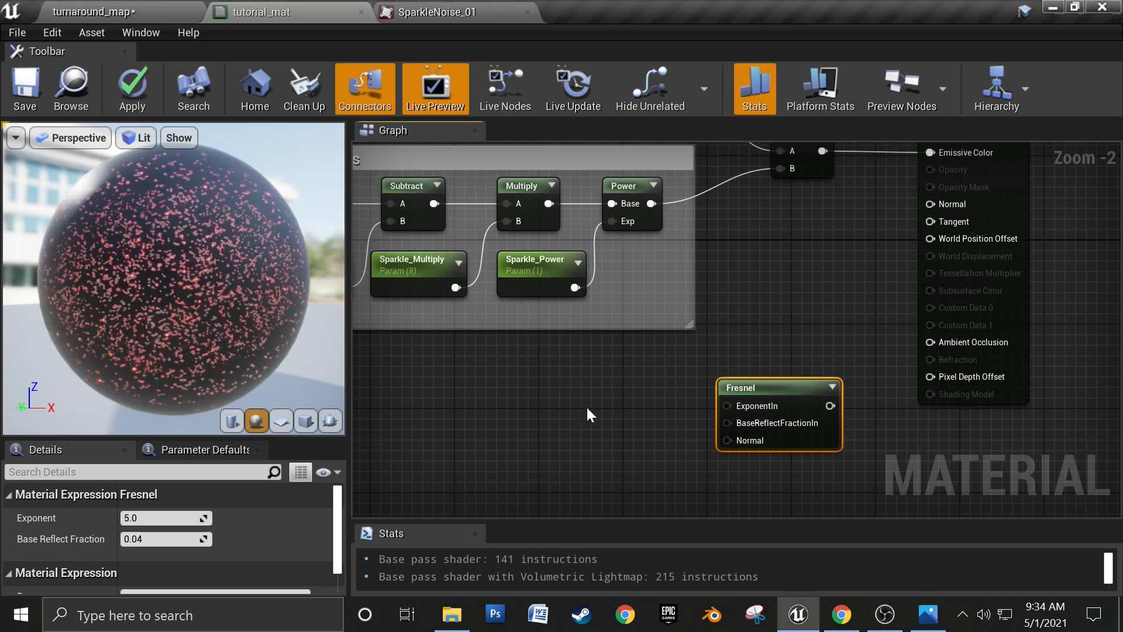
Step: Create a scalar parameter named Fresnel_Base beside the Fresnel node's inputs
{"action": "right_click", "coordinate": [577, 405]}
{"action": "left_click", "coordinate": [560, 408]}
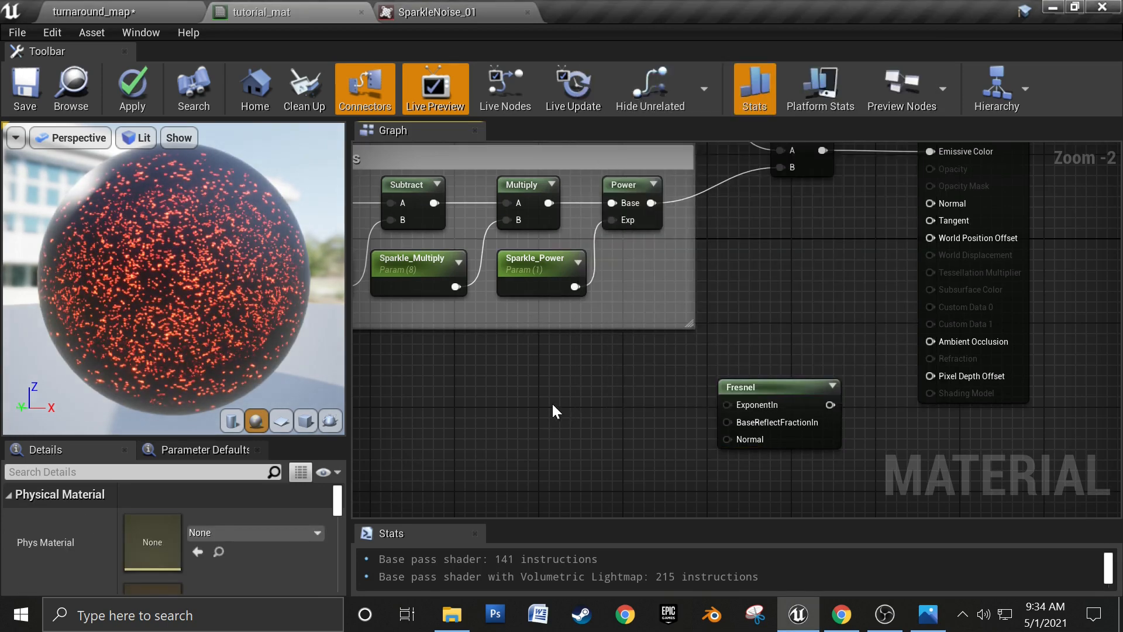
{"action": "key", "text": "s"}
{"action": "left_click", "coordinate": [558, 389]}
{"action": "type", "text": "sssssssssss"}
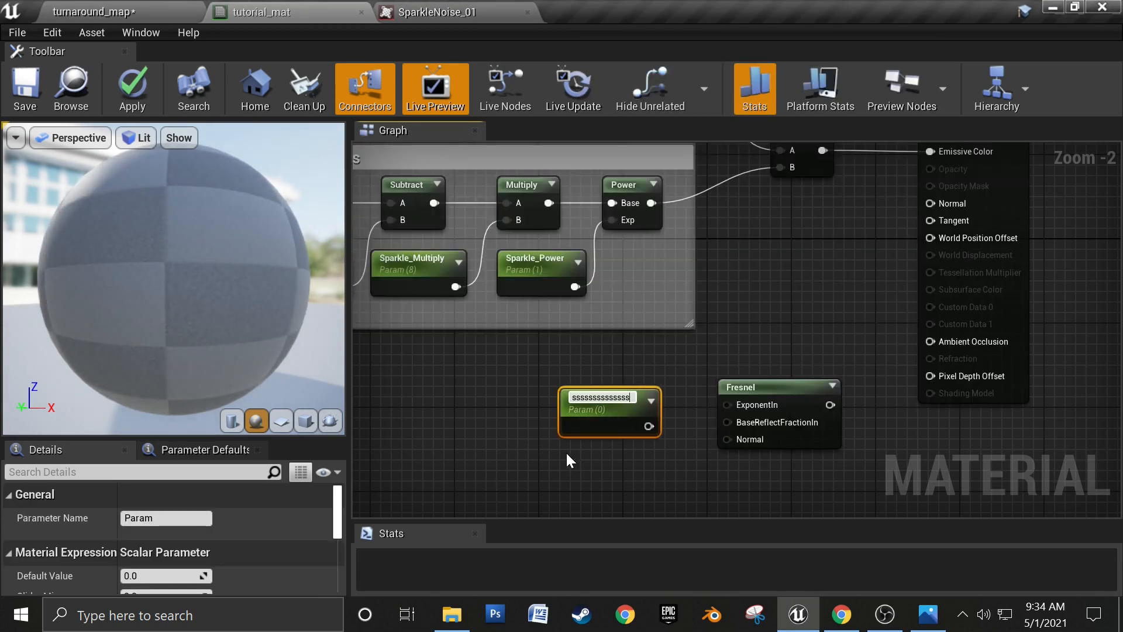
{"action": "key", "text": "ctrl+a"}
{"action": "key", "text": "BackSpace"}
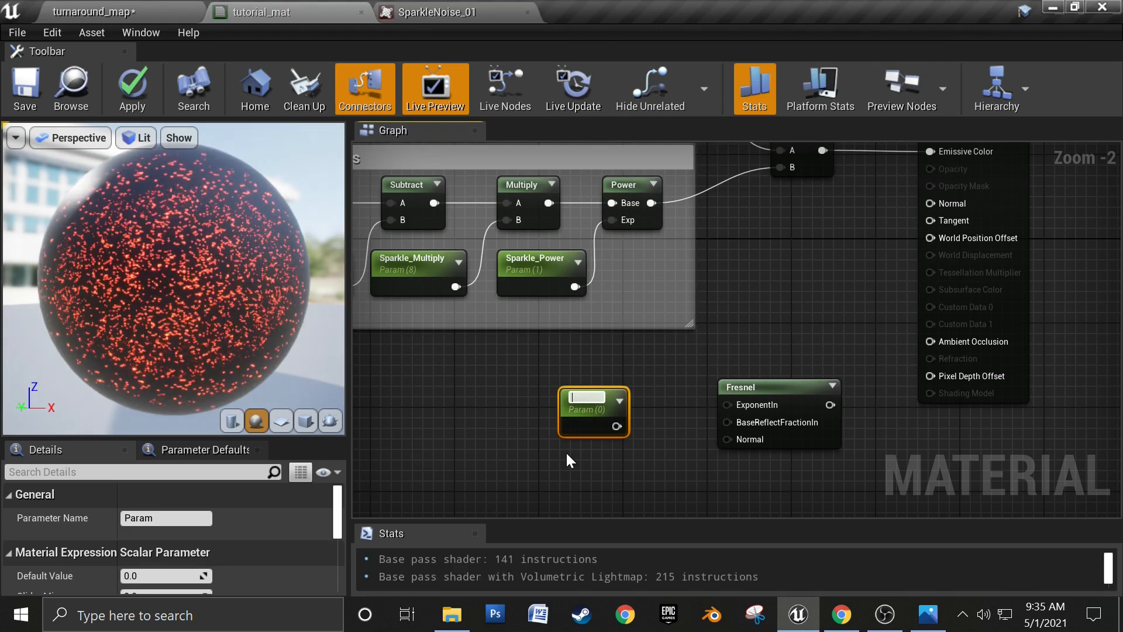
{"action": "type", "text": "Fresnel_"}
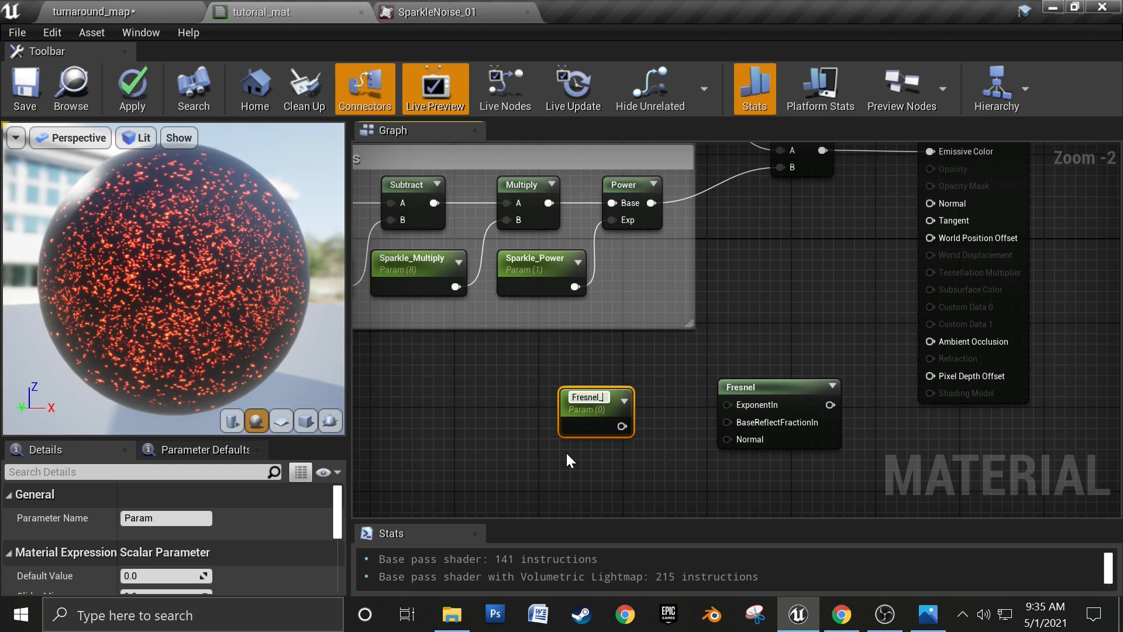
{"action": "type", "text": "Base"}
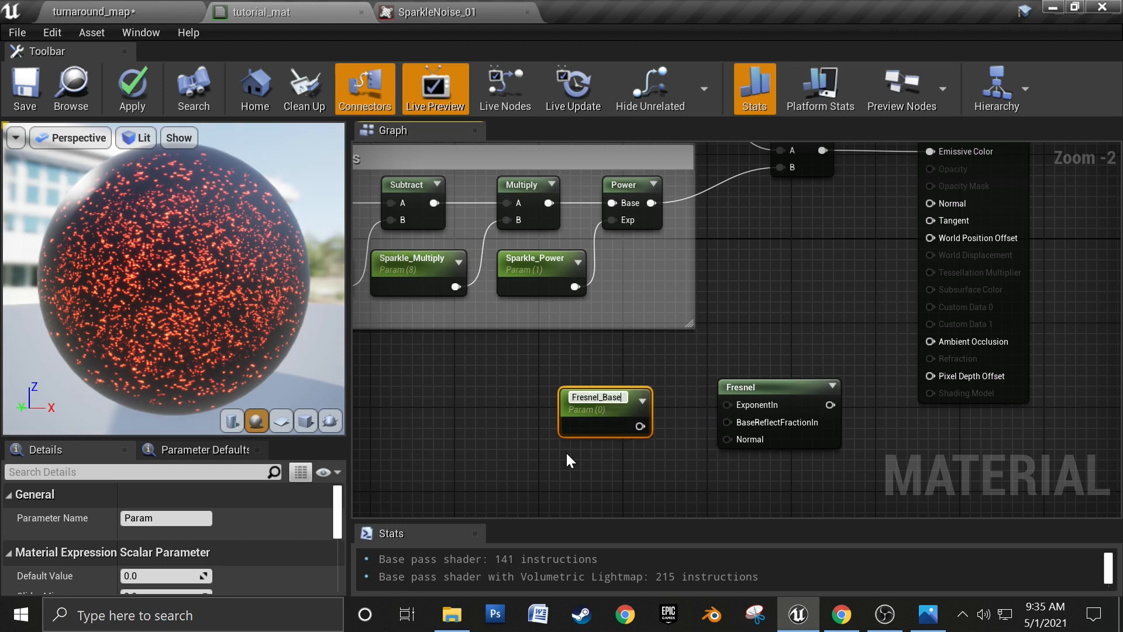
{"action": "key", "text": "Return"}
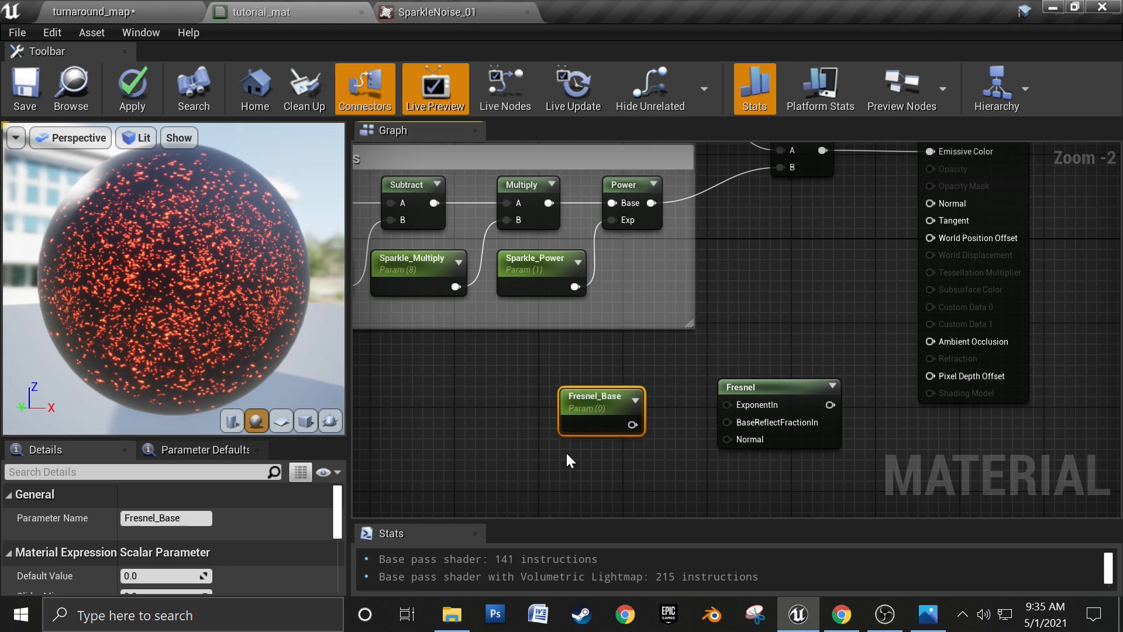
Step: Create a second scalar parameter named Fresnel_Exp and place it directly above Fresnel_Base
{"action": "left_click", "coordinate": [448, 414]}
{"action": "type", "text": "Fr"}
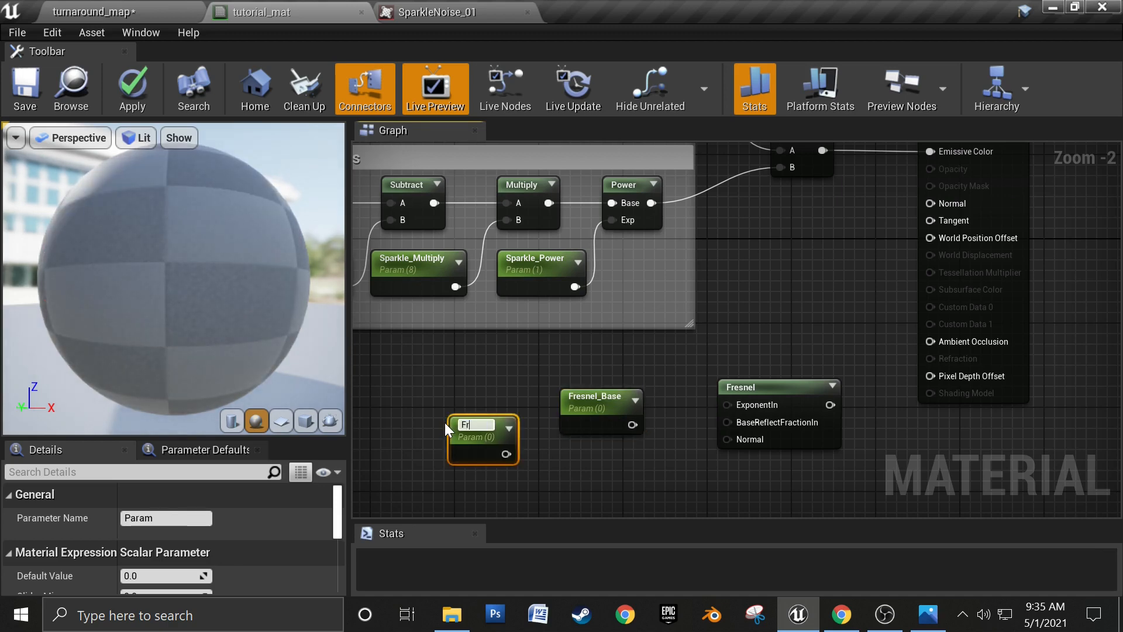
{"action": "type", "text": "esnel_"}
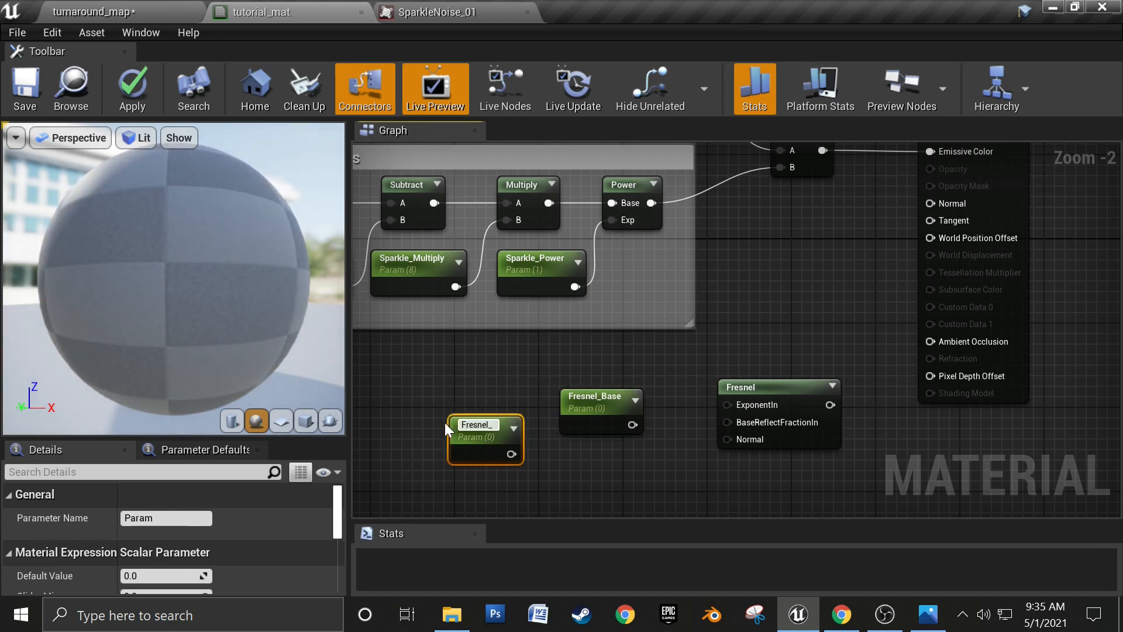
{"action": "type", "text": "Exp"}
{"action": "key", "text": "Return"}
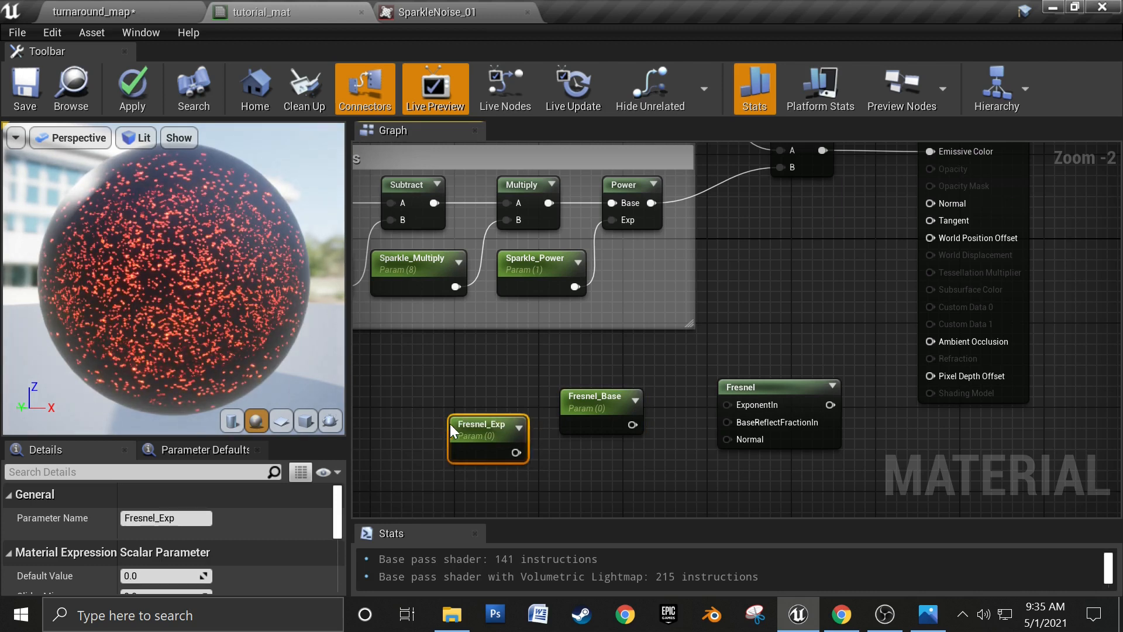
{"action": "left_click_drag", "start_coordinate": [451, 424], "coordinate": [591, 364]}
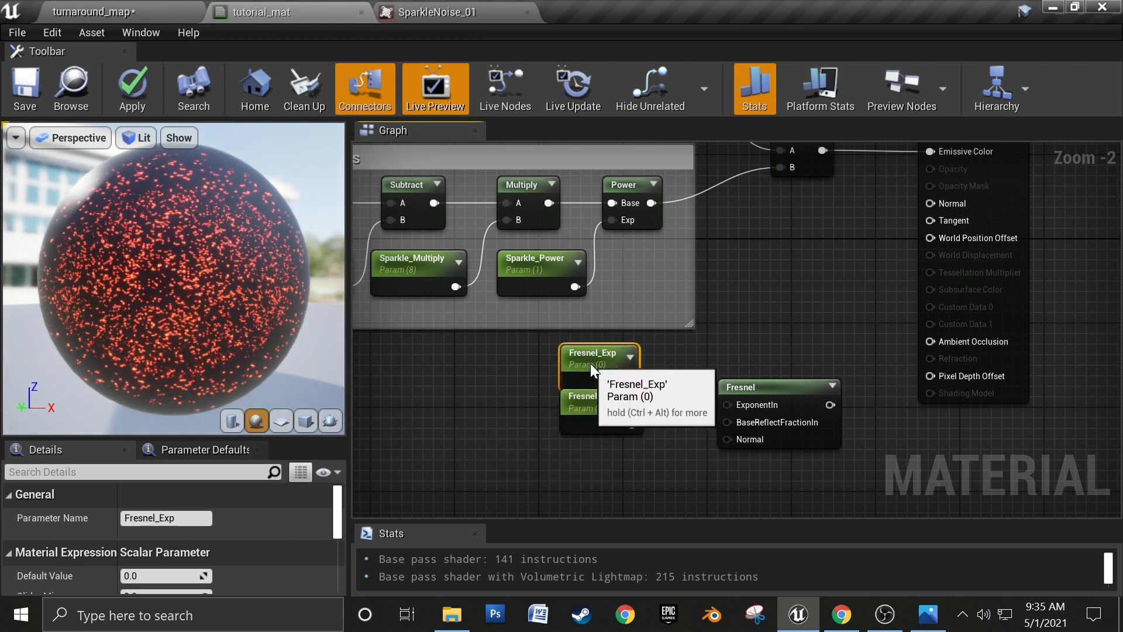
Step: Space Fresnel_Exp and Fresnel_Base apart in a neat column beside the Fresnel node, and check the Fresnel node's default values
{"action": "left_click", "coordinate": [772, 443]}
{"action": "right_click_drag", "start_coordinate": [682, 439], "coordinate": [654, 383]}
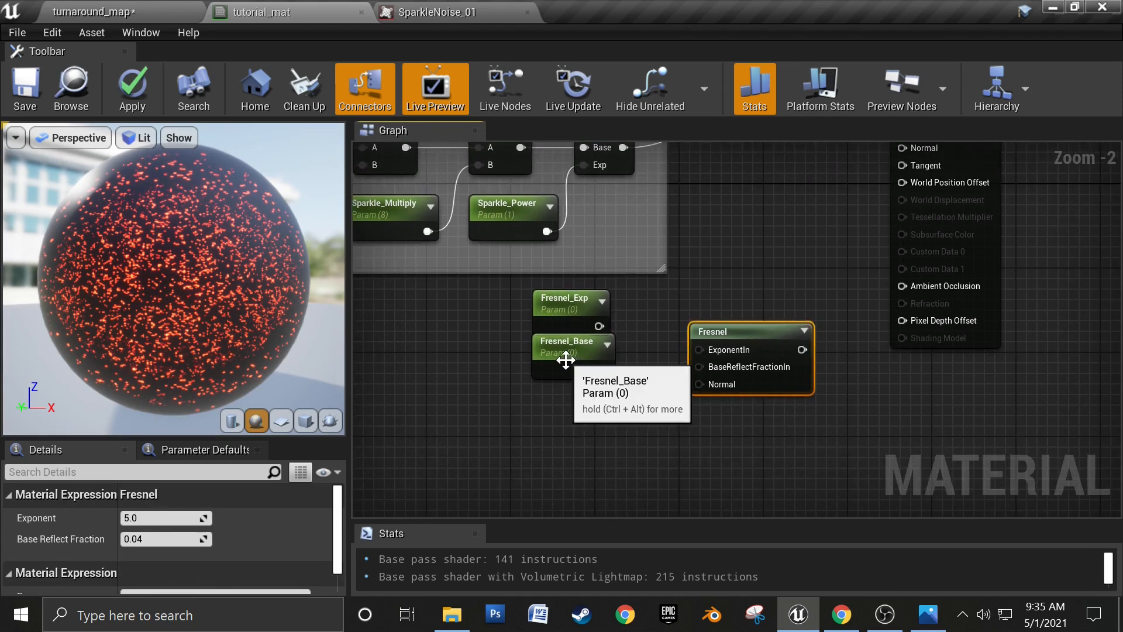
{"action": "left_click_drag", "start_coordinate": [565, 359], "coordinate": [580, 386]}
{"action": "left_click_drag", "start_coordinate": [566, 321], "coordinate": [574, 331]}
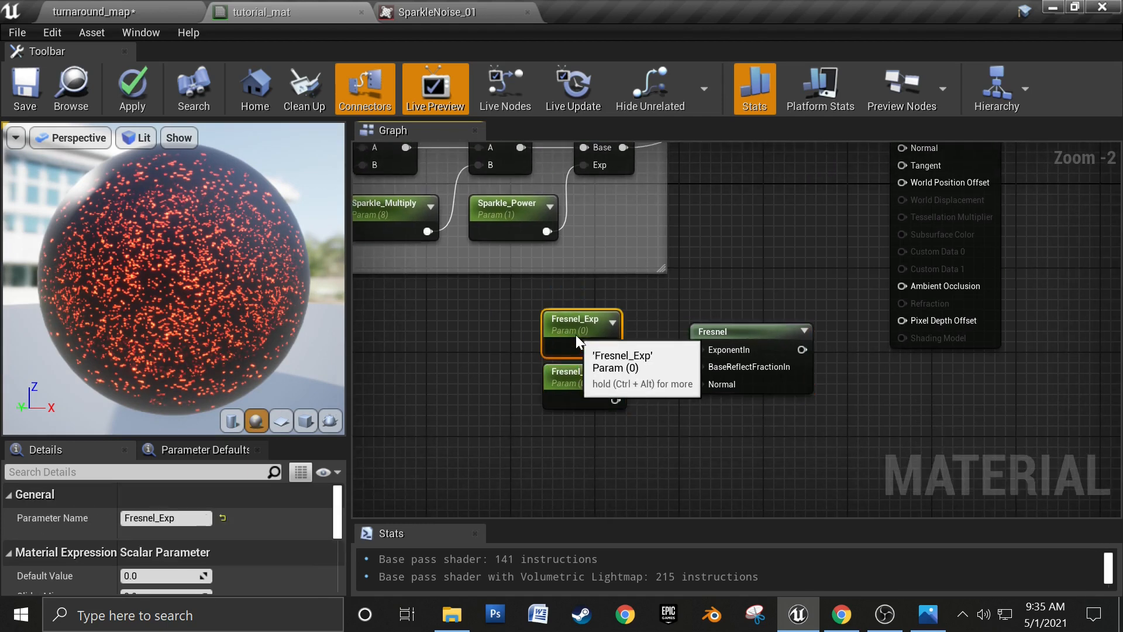
{"action": "left_click", "coordinate": [597, 392]}
{"action": "left_click", "coordinate": [603, 351]}
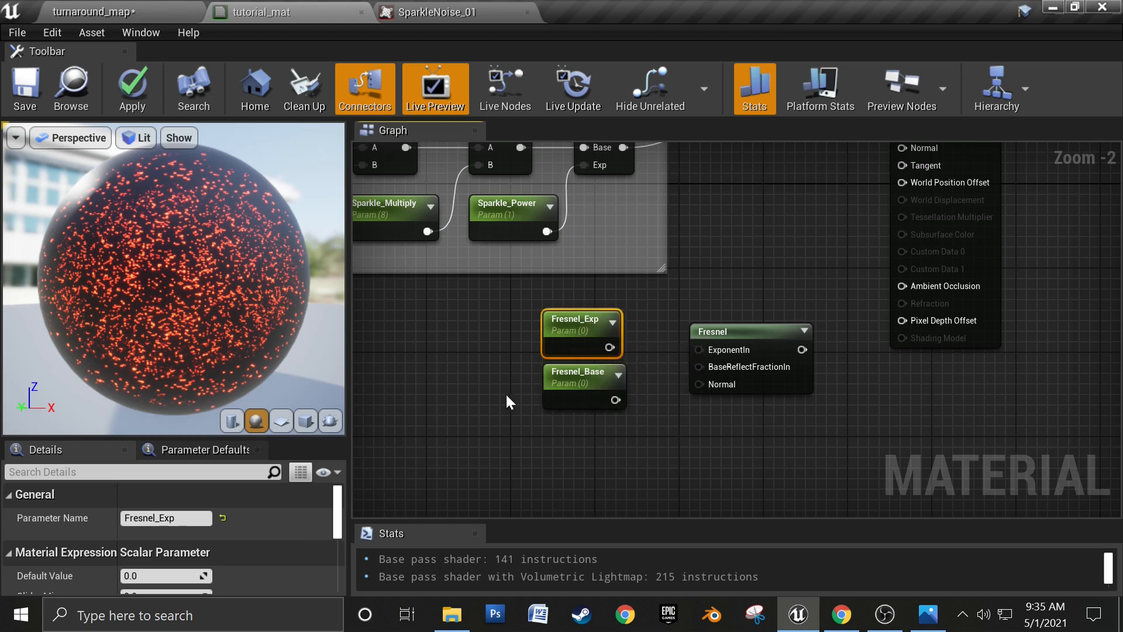
{"action": "left_click", "coordinate": [756, 334]}
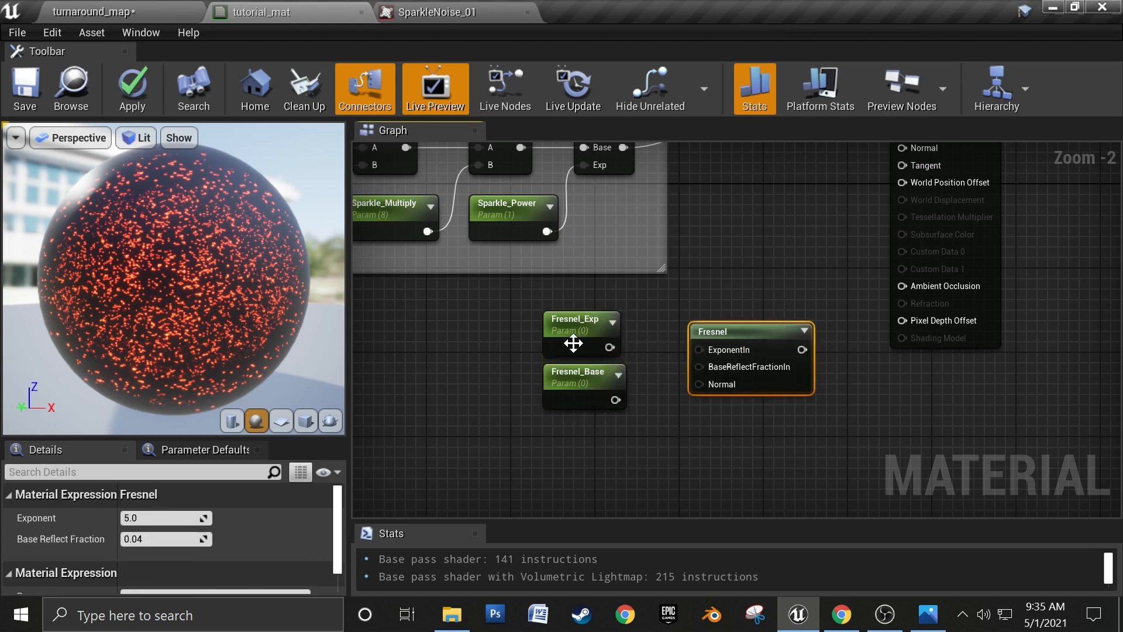
Step: Set the default value of Fresnel_Exp to 5
{"action": "left_click", "coordinate": [576, 338]}
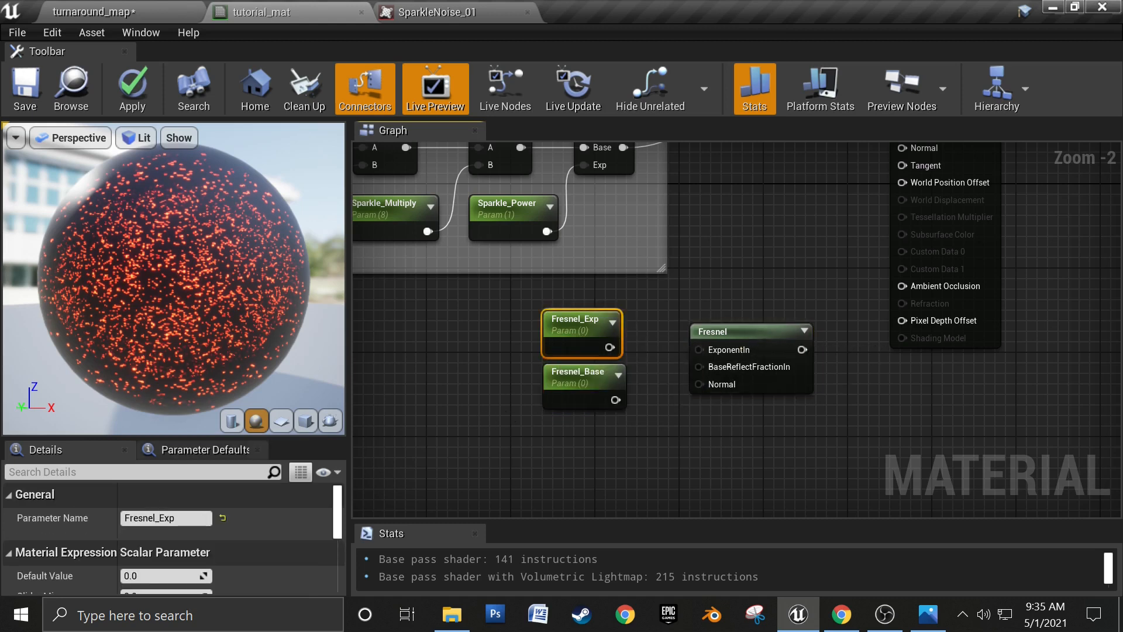
{"action": "left_click", "coordinate": [138, 575]}
{"action": "type", "text": "5"}
{"action": "key", "text": "Return"}
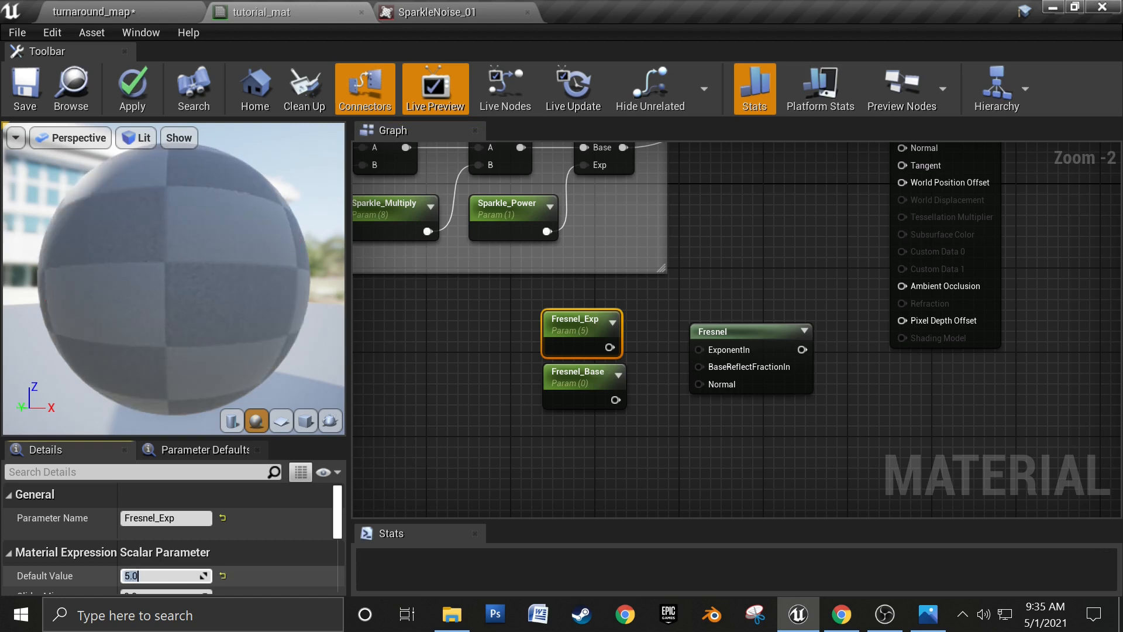
Step: Set the default value of Fresnel_Base to 0.04
{"action": "left_click", "coordinate": [582, 374]}
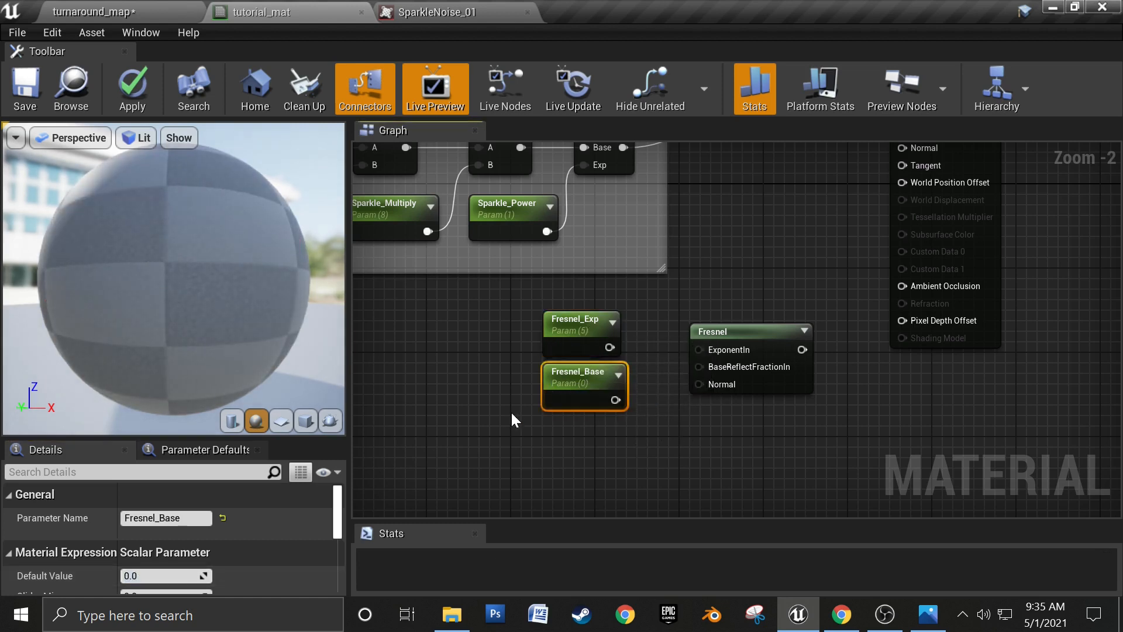
{"action": "left_click", "coordinate": [152, 576]}
{"action": "type", "text": ".0"}
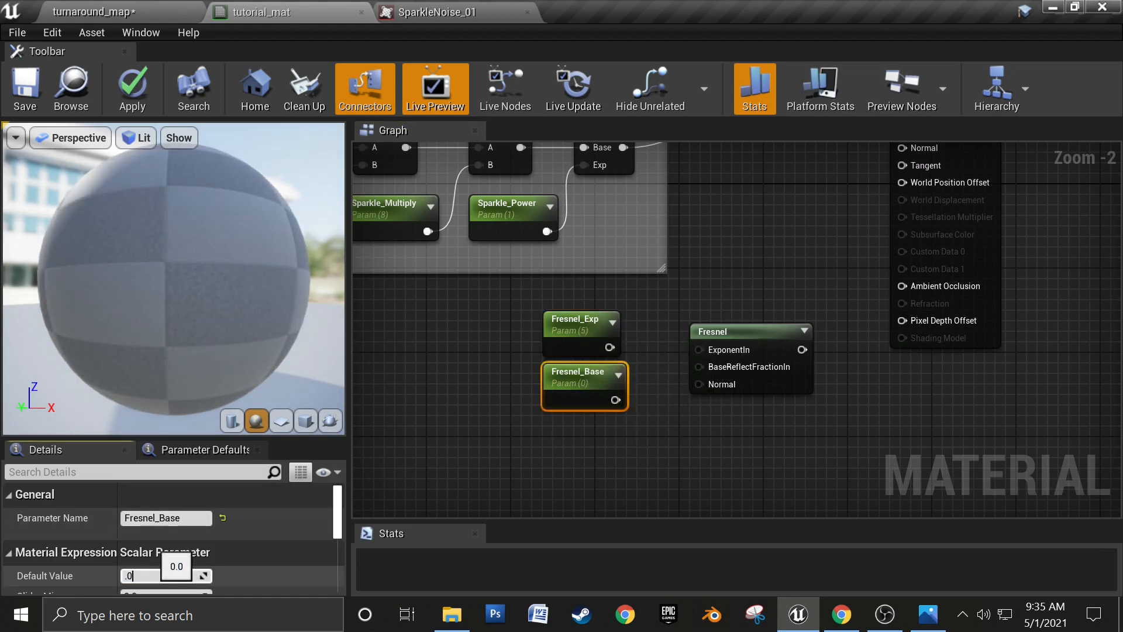
{"action": "type", "text": "4"}
{"action": "key", "text": "Return"}
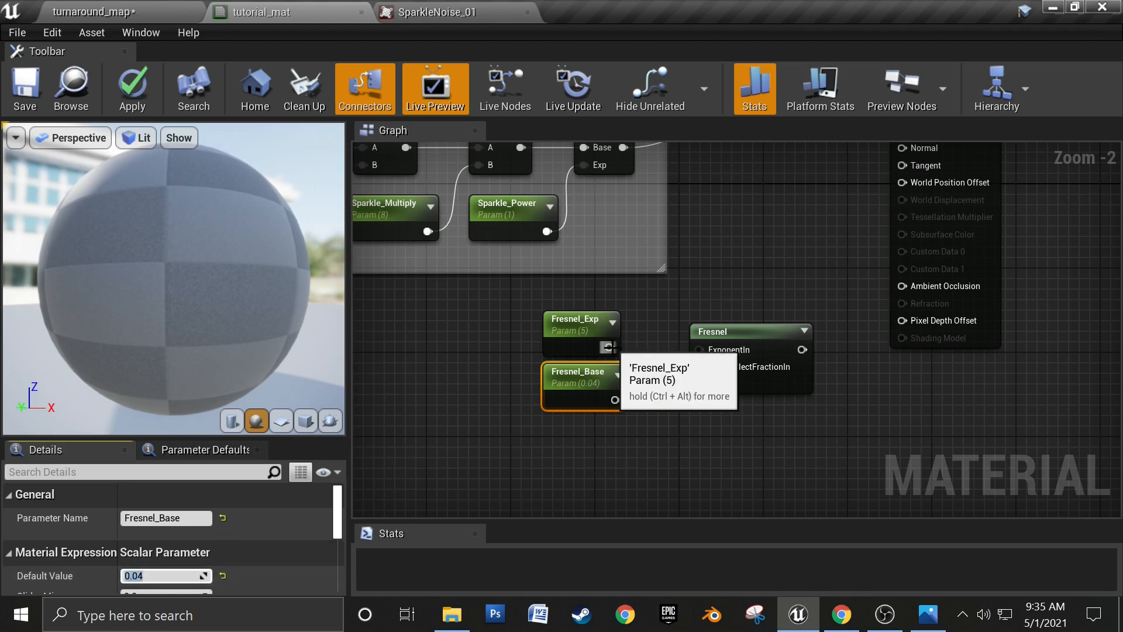
Step: Connect Fresnel_Exp to ExponentIn and Fresnel_Base to BaseReflectFractionIn on the Fresnel node
{"action": "left_click_drag", "start_coordinate": [608, 348], "coordinate": [700, 350]}
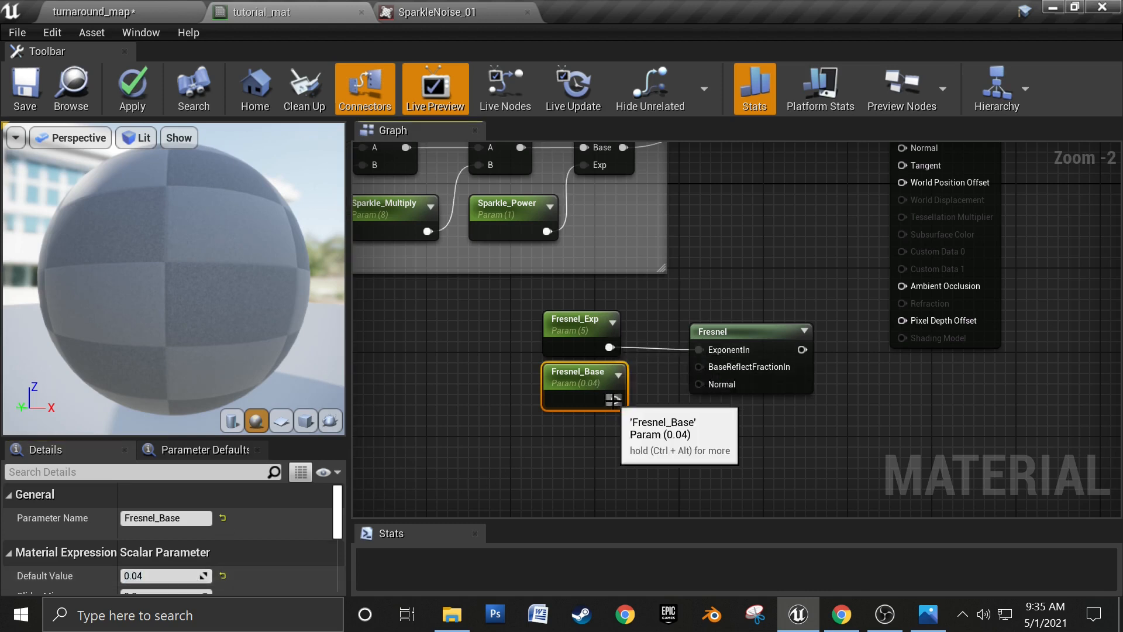
{"action": "left_click_drag", "start_coordinate": [614, 399], "coordinate": [703, 364]}
{"action": "right_click_drag", "start_coordinate": [624, 461], "coordinate": [664, 436]}
Step: Move the Fresnel node and its two parameters together below the Math Adjustments group and enclose them in a comment titled Fresnel
{"action": "left_click_drag", "start_coordinate": [519, 287], "coordinate": [784, 372]}
{"action": "left_click_drag", "start_coordinate": [774, 311], "coordinate": [706, 355]}
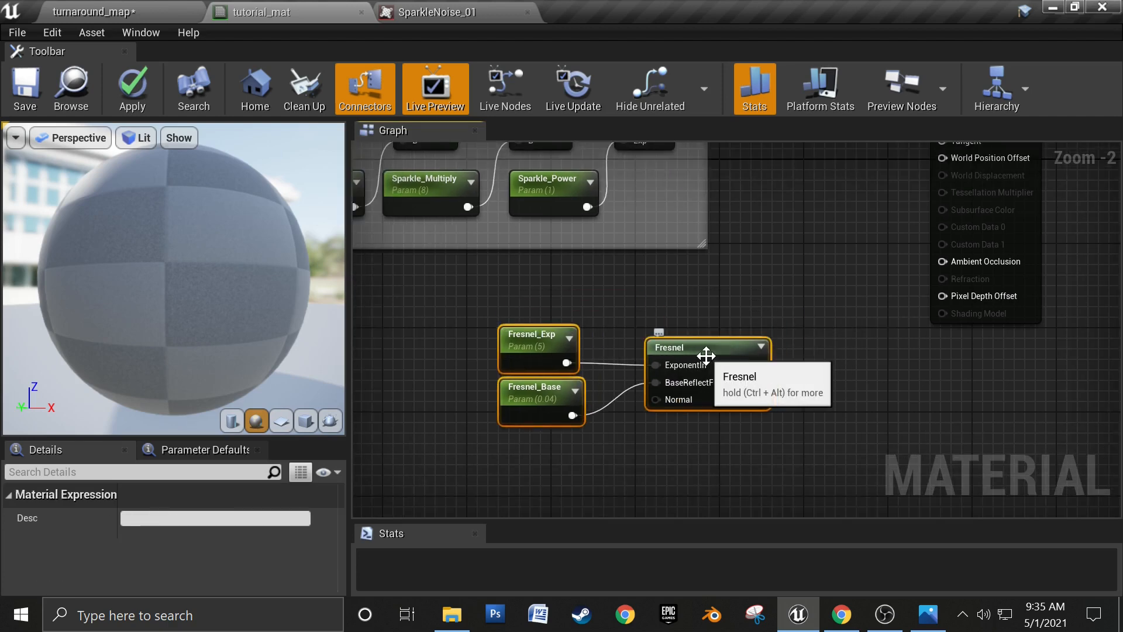
{"action": "type", "text": "cFre"}
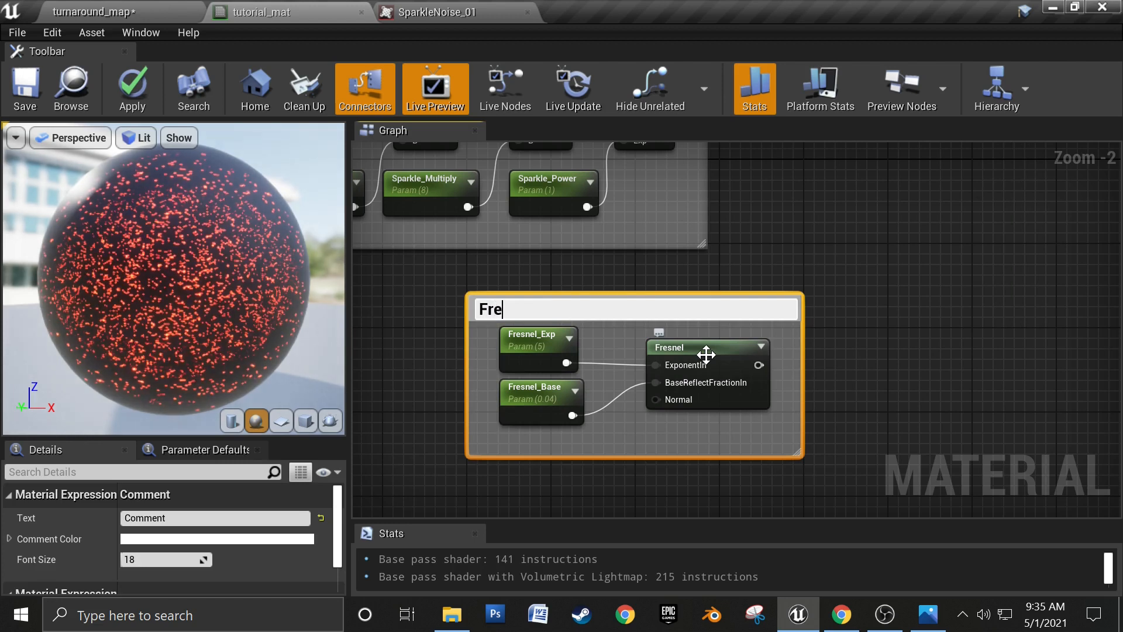
{"action": "type", "text": "snel"}
{"action": "key", "text": "Return"}
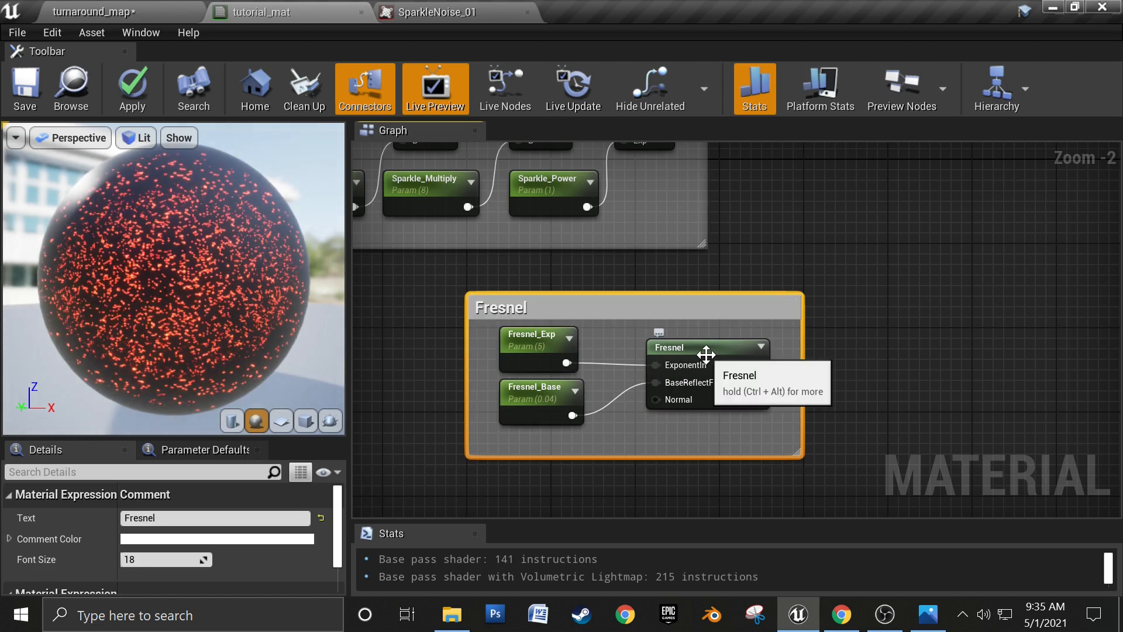
{"action": "key", "text": "alt+Tab"}
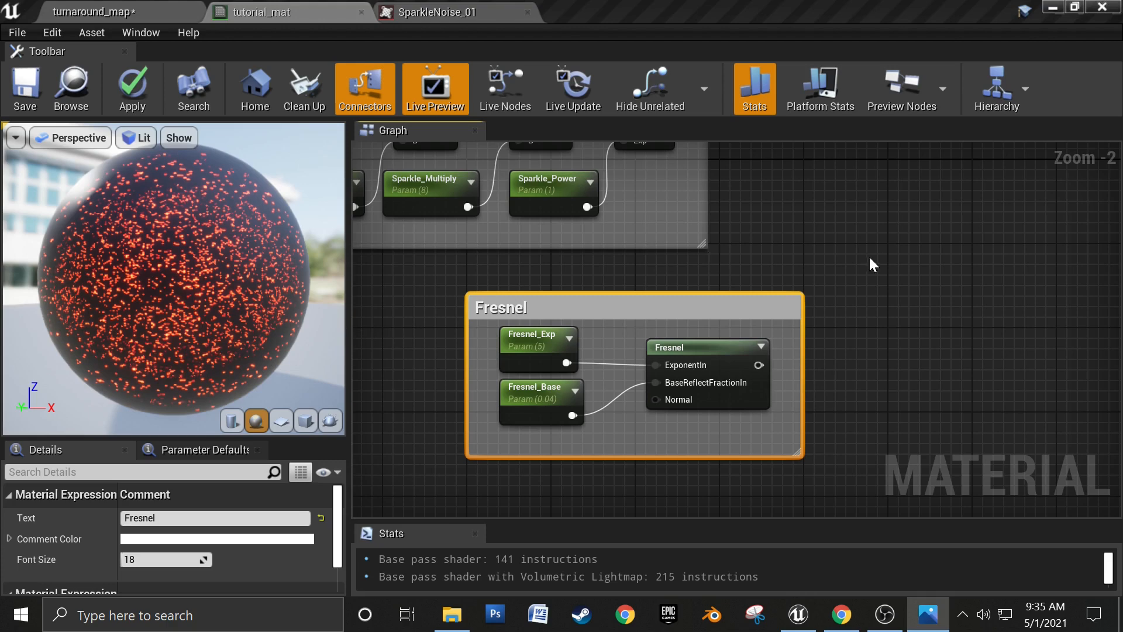
Step: Move the Fresnel comment group beneath the Math Adjustments group and shift the tutorial_mat result node farther right
{"action": "right_click_drag", "start_coordinate": [742, 317], "coordinate": [653, 324]}
{"action": "left_click_drag", "start_coordinate": [672, 315], "coordinate": [905, 194]}
{"action": "right_click_drag", "start_coordinate": [905, 196], "coordinate": [851, 248]}
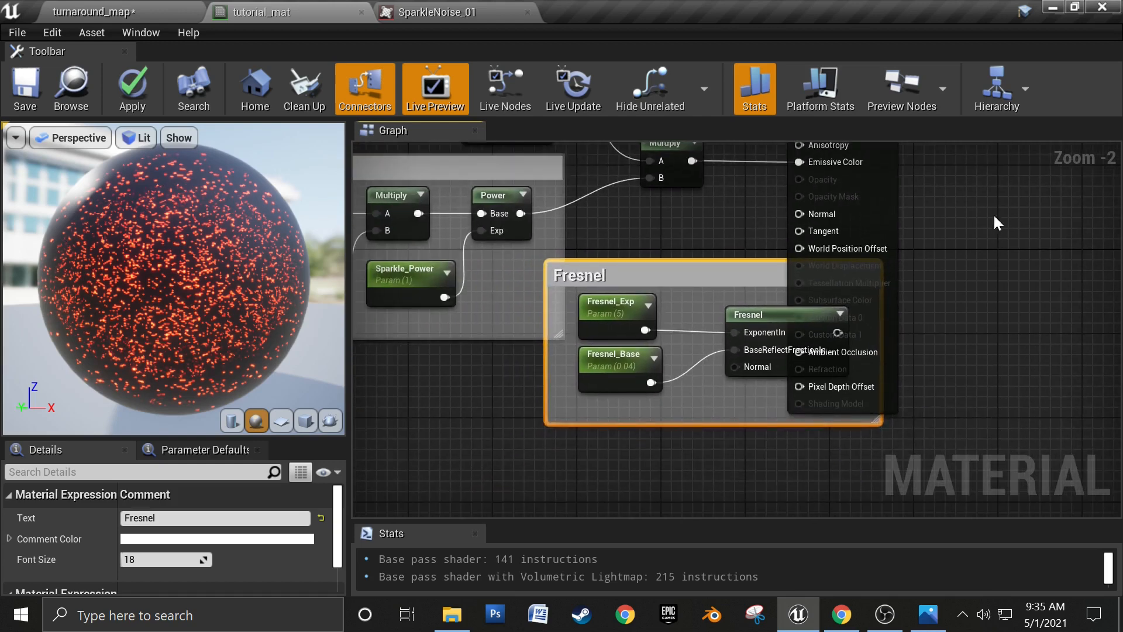
{"action": "left_click_drag", "start_coordinate": [715, 266], "coordinate": [537, 351]}
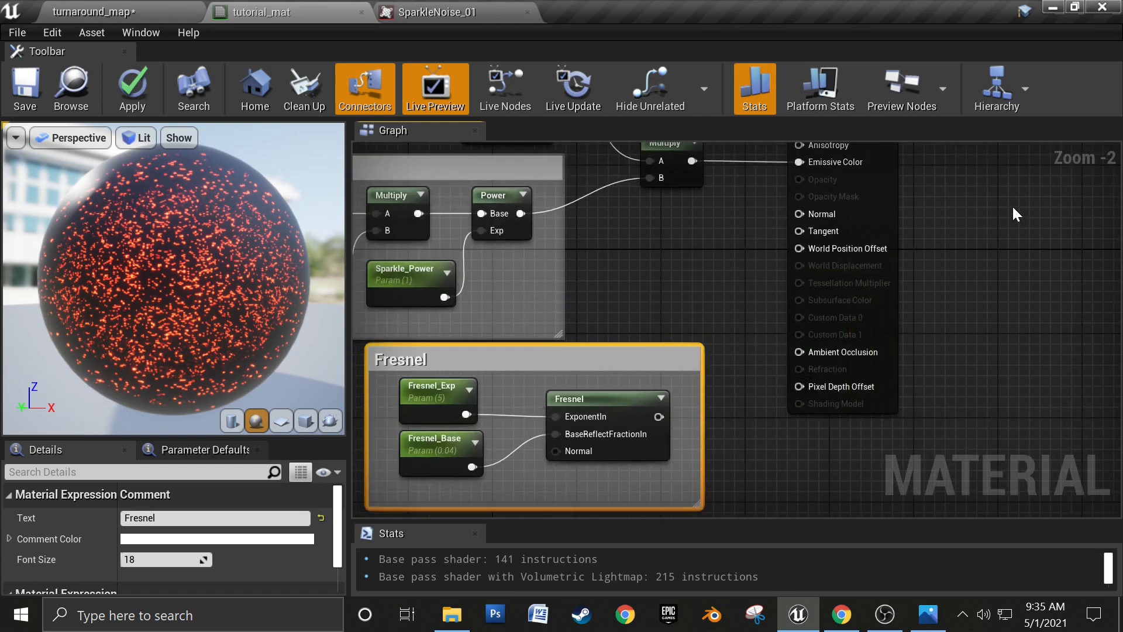
{"action": "right_click_drag", "start_coordinate": [1013, 208], "coordinate": [981, 279]}
{"action": "left_click_drag", "start_coordinate": [841, 264], "coordinate": [952, 262]}
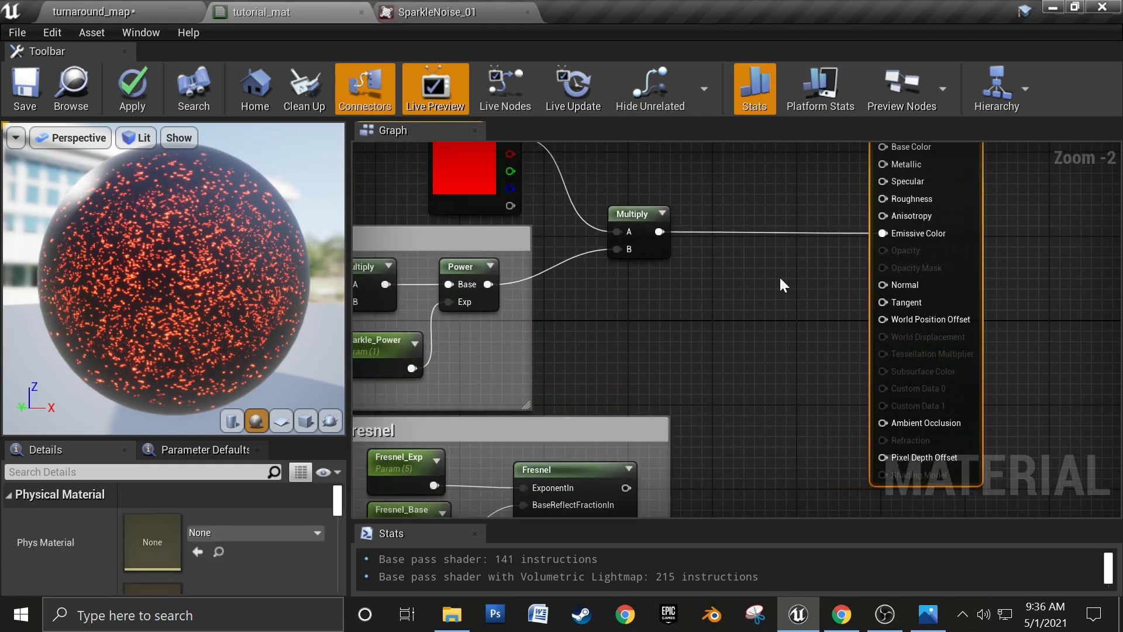
{"action": "left_click", "coordinate": [764, 277]}
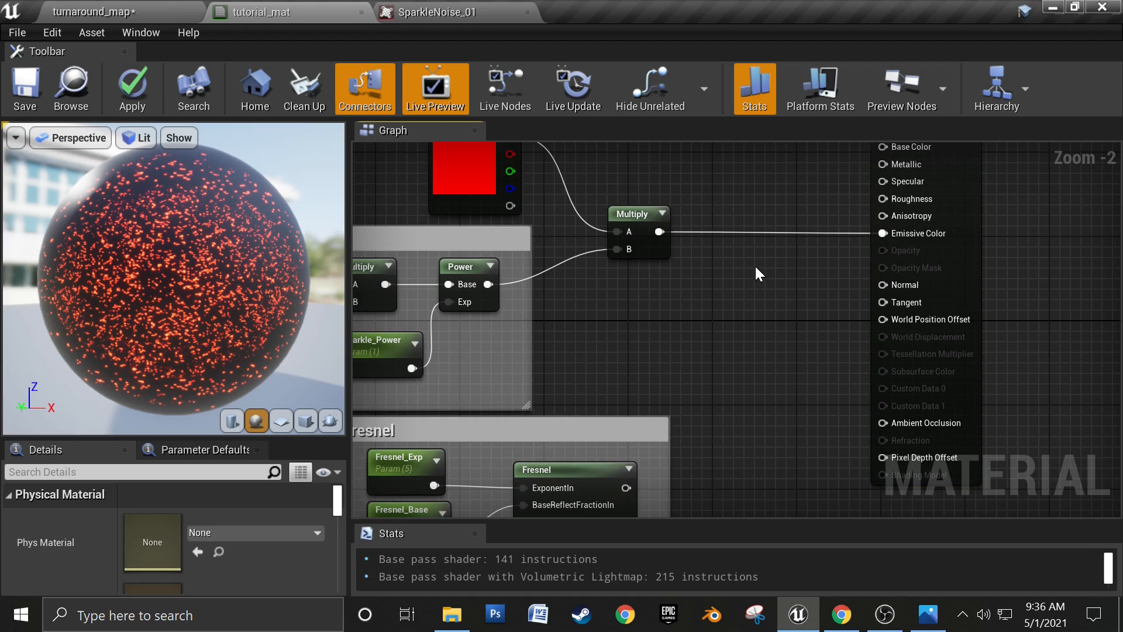
Step: Sum the sparkle color Multiply and Fresnel outputs with an Add node feeding Emissive Color, and inspect the preview sphere
{"action": "left_click", "coordinate": [755, 264]}
{"action": "left_click_drag", "start_coordinate": [659, 231], "coordinate": [766, 292]}
{"action": "right_click_drag", "start_coordinate": [766, 293], "coordinate": [765, 247]}
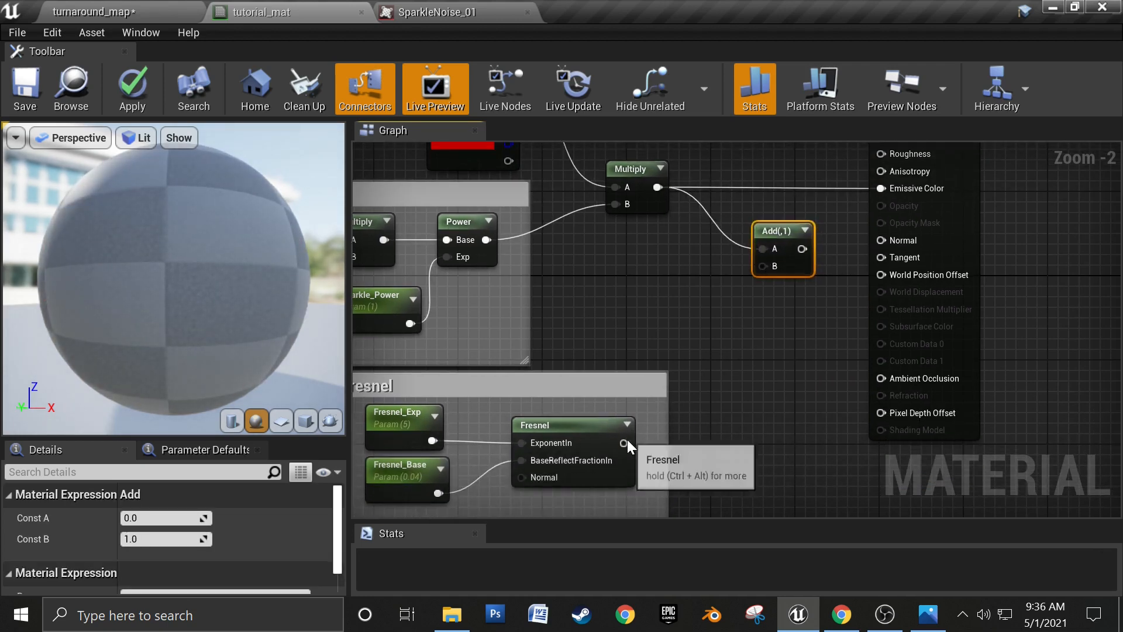
{"action": "left_click_drag", "start_coordinate": [623, 443], "coordinate": [763, 266]}
{"action": "right_click_drag", "start_coordinate": [790, 256], "coordinate": [723, 349]}
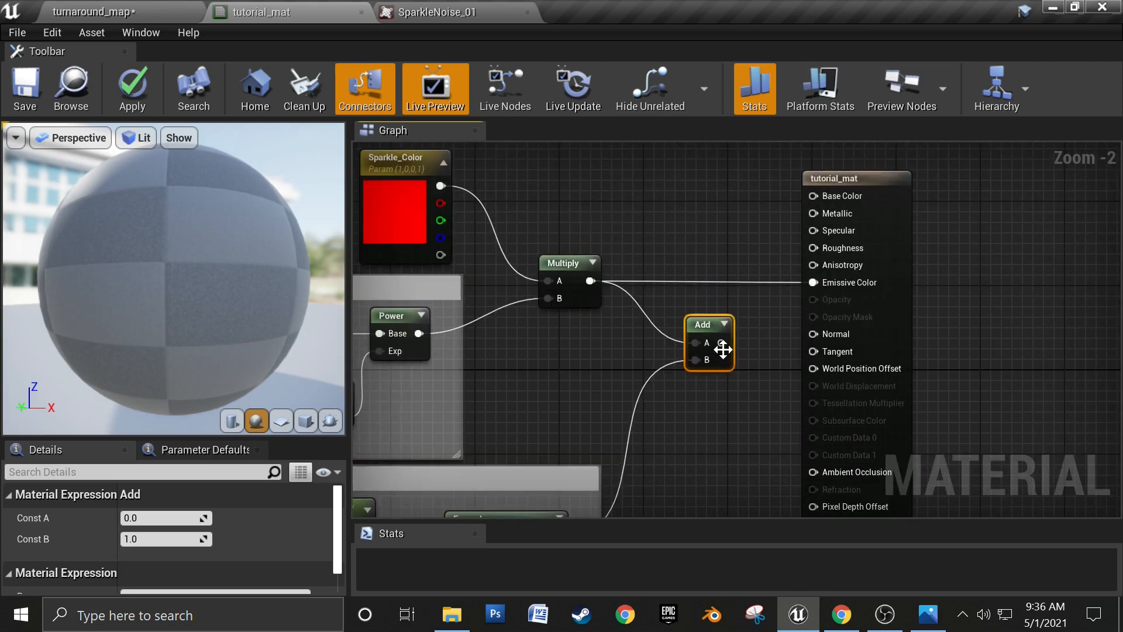
{"action": "left_click_drag", "start_coordinate": [725, 344], "coordinate": [813, 282]}
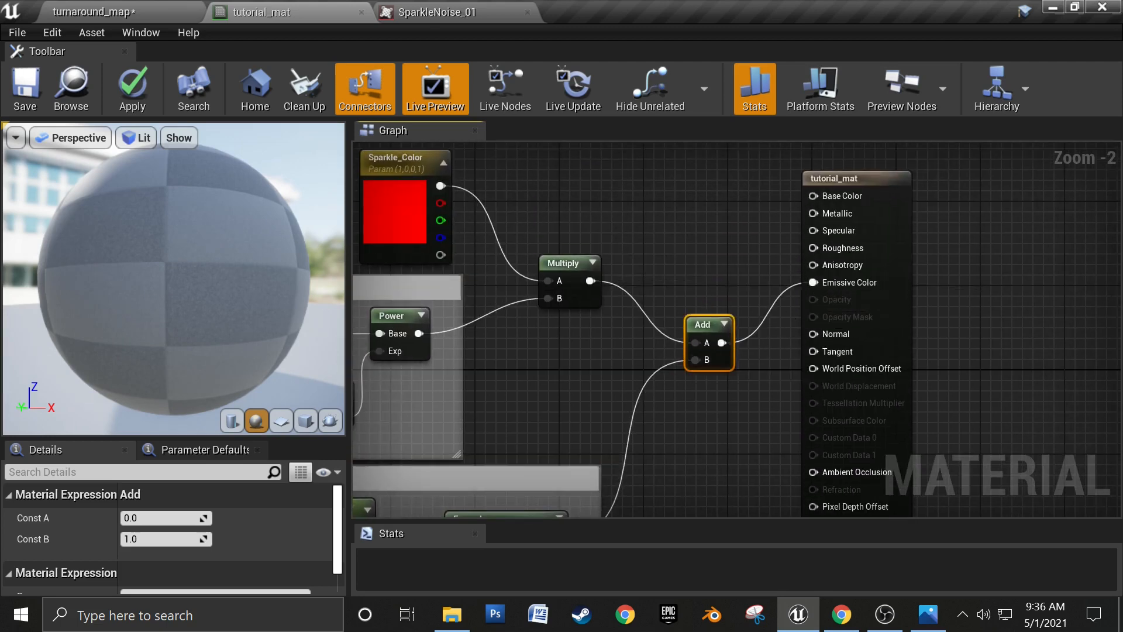
{"action": "right_click_drag", "start_coordinate": [601, 389], "coordinate": [727, 376]}
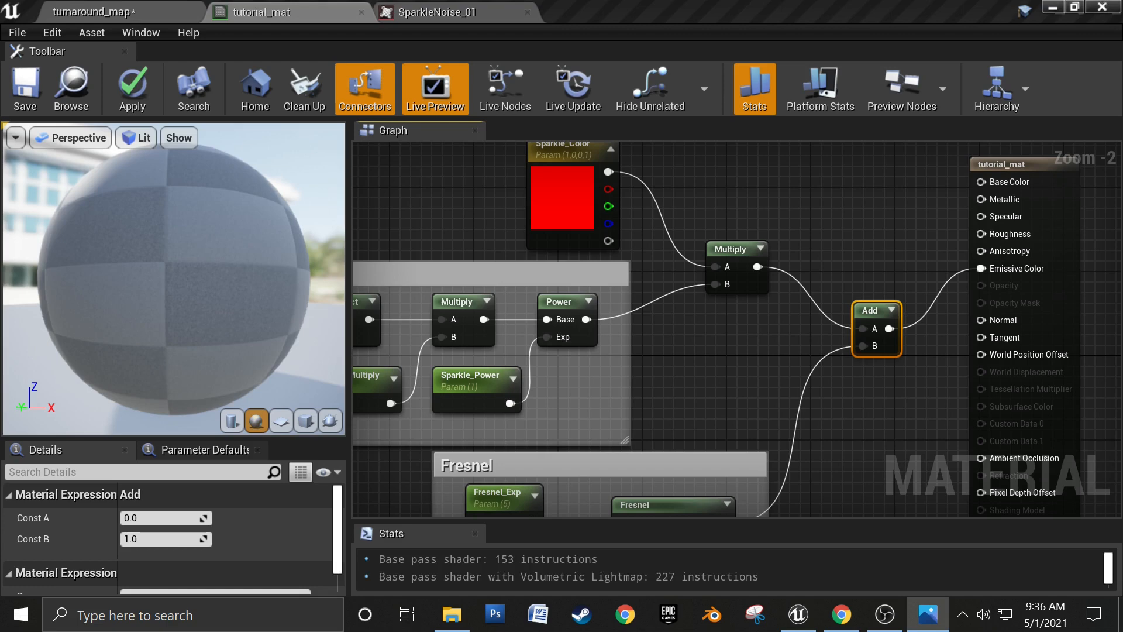
{"action": "left_click", "coordinate": [781, 17]}
{"action": "left_click_drag", "start_coordinate": [187, 300], "coordinate": [288, 346]}
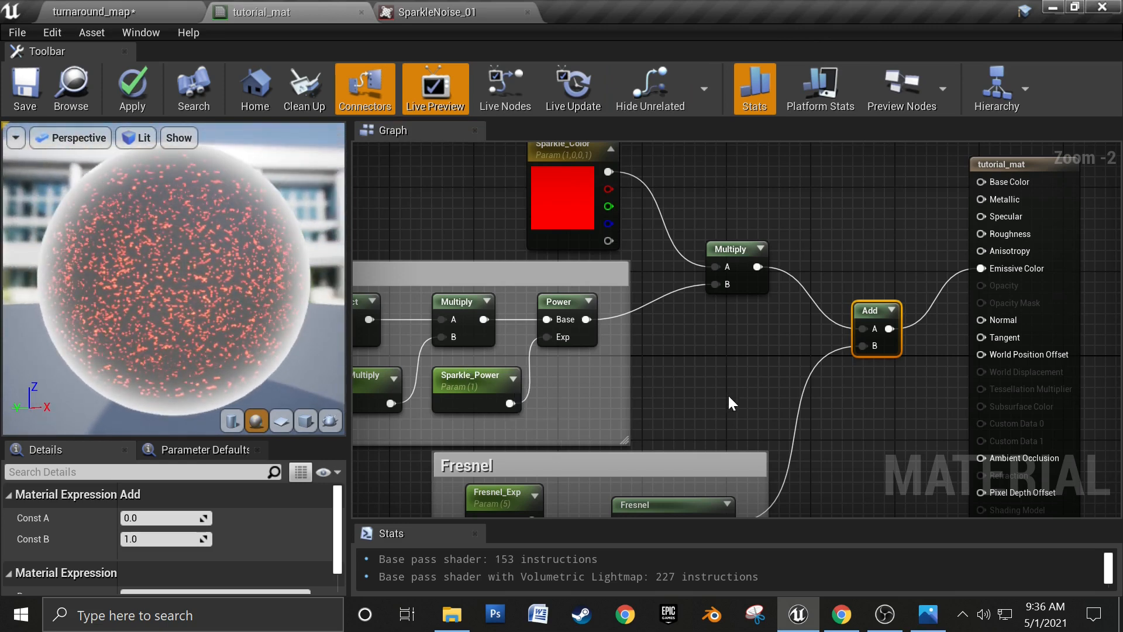
Step: Move the Fresnel comment group farther down and to the left to free space beside the Add node
{"action": "right_click_drag", "start_coordinate": [769, 384], "coordinate": [810, 298]}
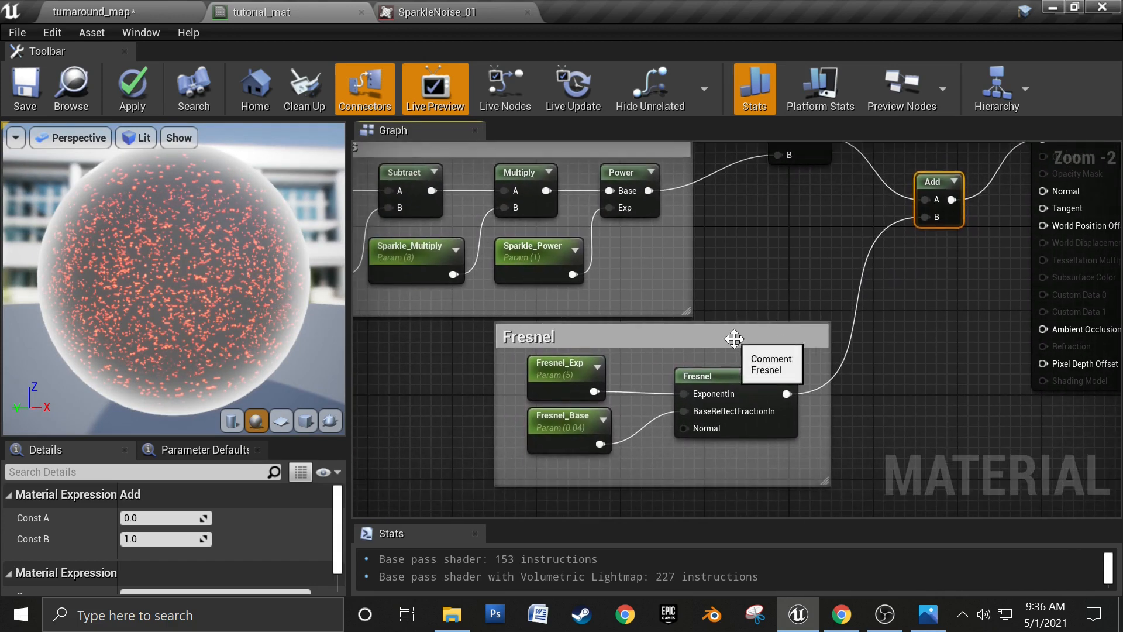
{"action": "left_click_drag", "start_coordinate": [731, 331], "coordinate": [678, 373]}
{"action": "right_click_drag", "start_coordinate": [783, 268], "coordinate": [732, 307]}
{"action": "left_click", "coordinate": [733, 301]}
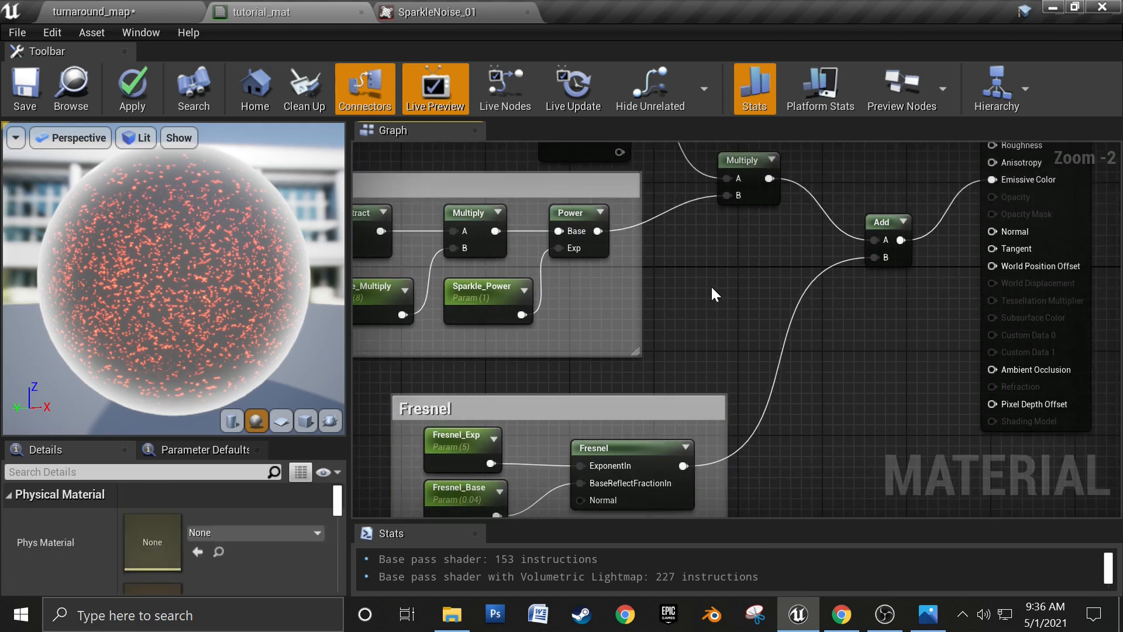
Step: Create a Constant3Vector node above the Fresnel group and convert it to a parameter named Fresnel_Color
{"action": "left_click", "coordinate": [710, 286]}
{"action": "right_click", "coordinate": [748, 301]}
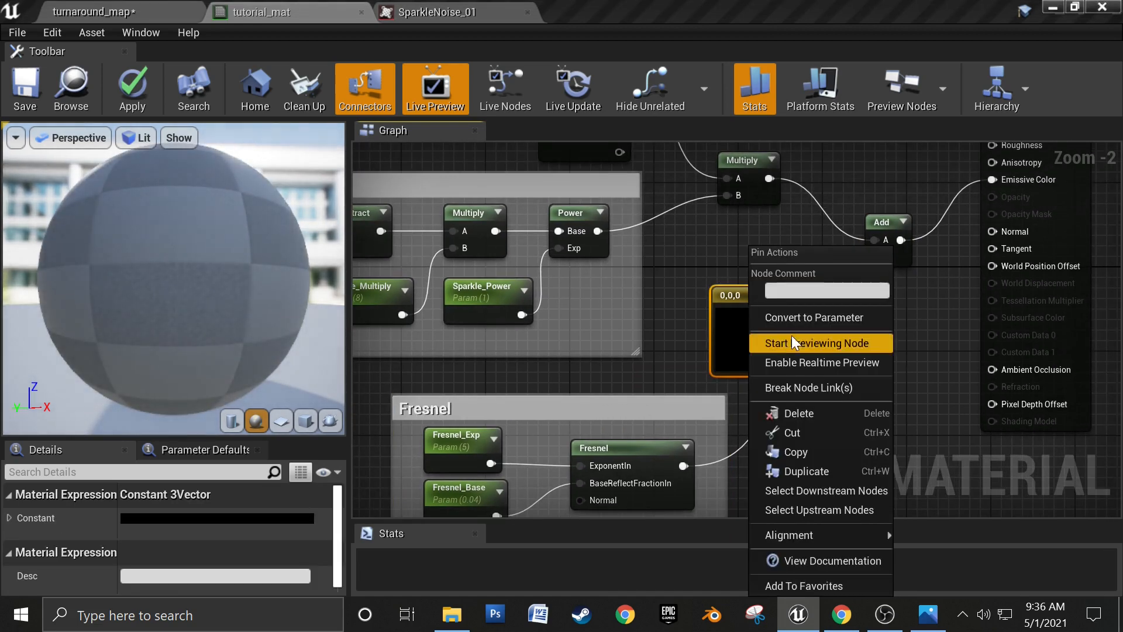
{"action": "left_click", "coordinate": [802, 318]}
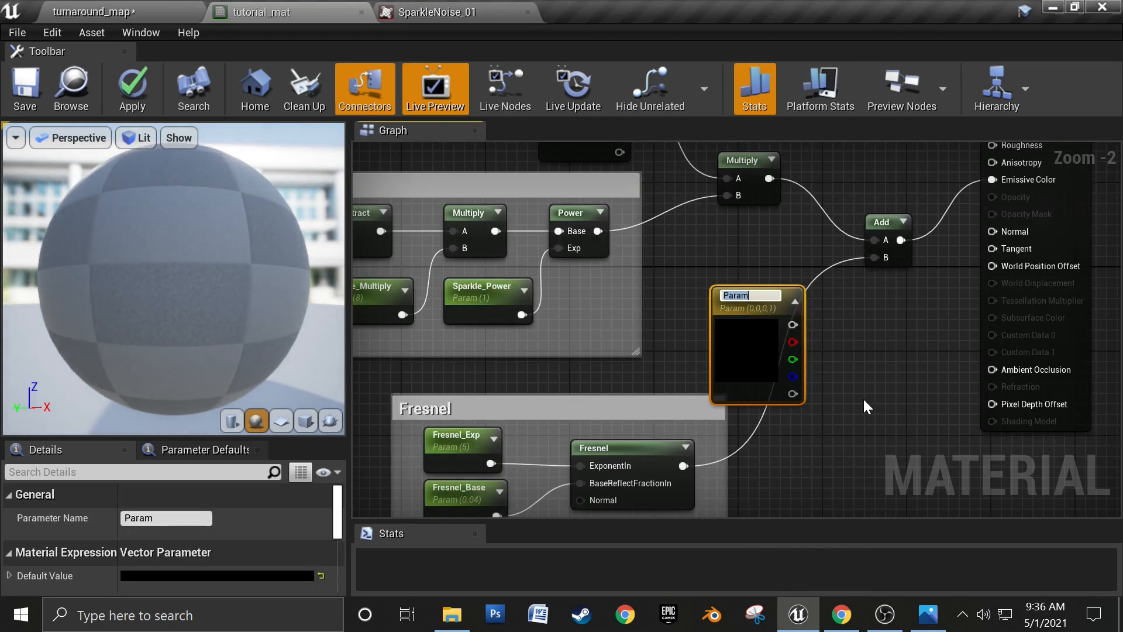
{"action": "type", "text": "Fresnel_Color"}
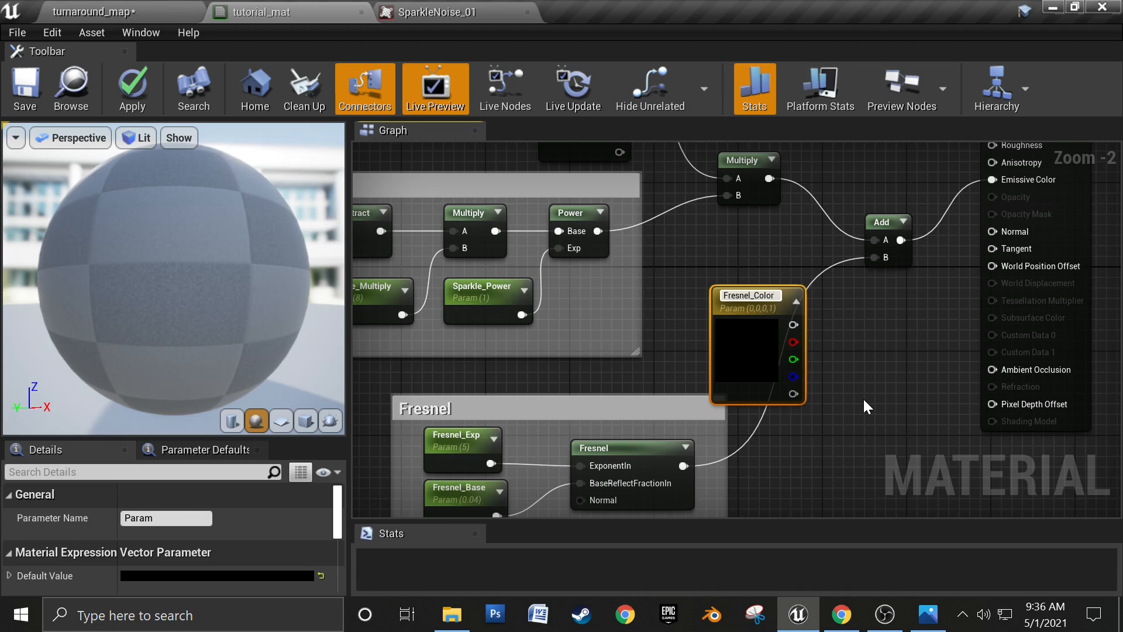
{"action": "key", "text": "Return"}
Step: Insert a Multiply node with Fresnel_Color connected to input A and the Fresnel output to input B
{"action": "right_click_drag", "start_coordinate": [734, 491], "coordinate": [736, 428]}
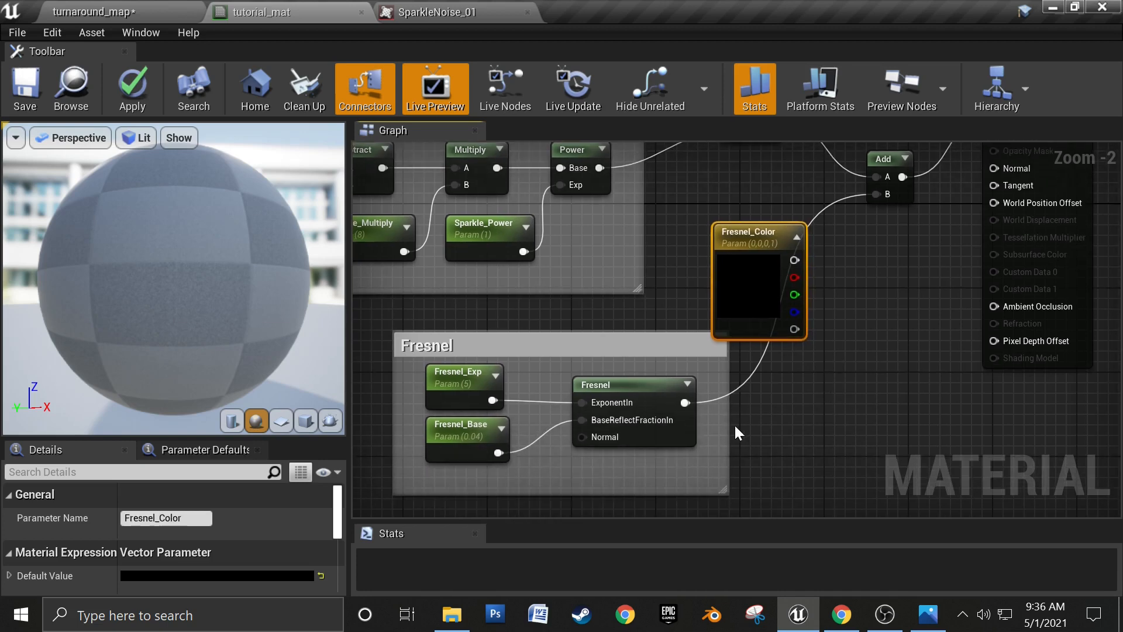
{"action": "left_click", "coordinate": [840, 319]}
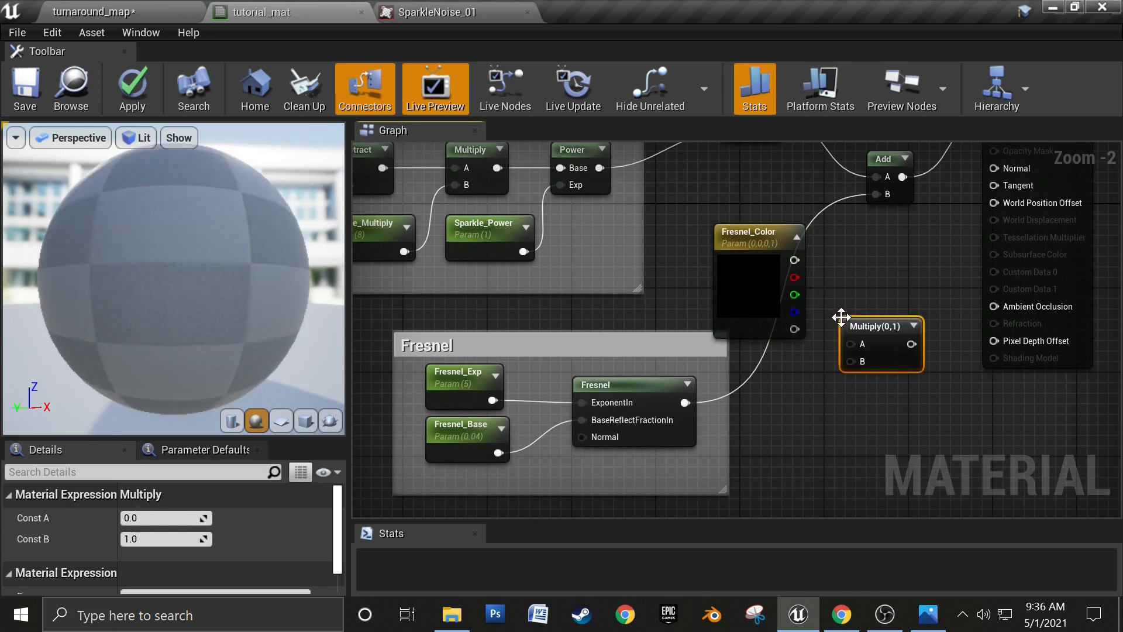
{"action": "left_click_drag", "start_coordinate": [800, 264], "coordinate": [852, 343]}
{"action": "left_click_drag", "start_coordinate": [685, 403], "coordinate": [851, 362]}
Step: Set the default color of Fresnel_Color to pure red, with saturation 1 and red value 1
{"action": "left_click", "coordinate": [761, 303]}
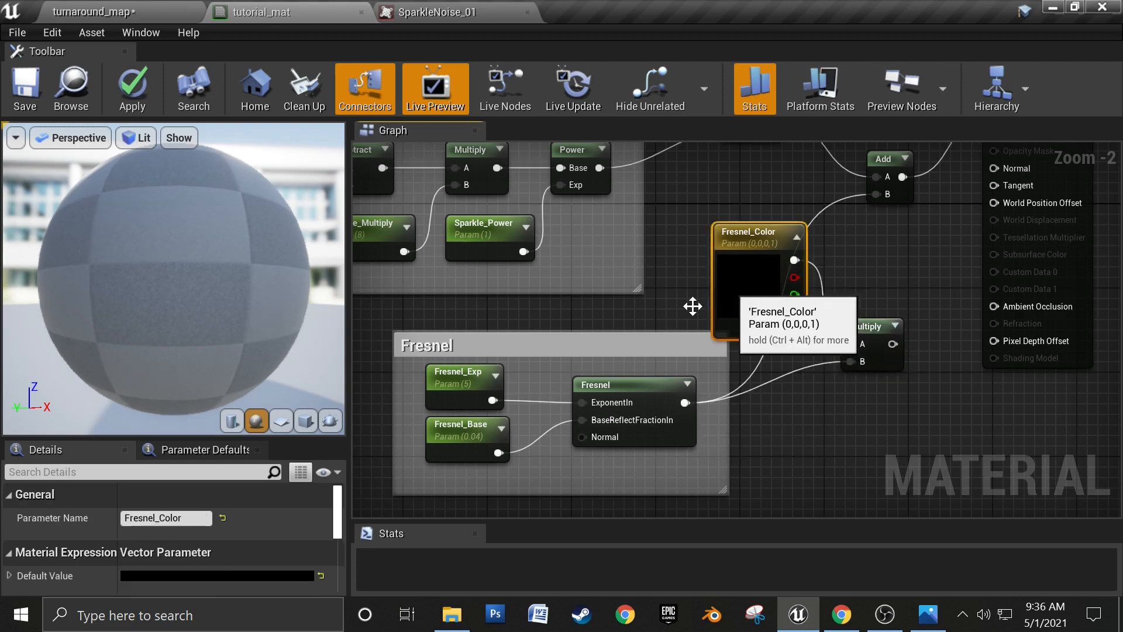
{"action": "left_click", "coordinate": [205, 576]}
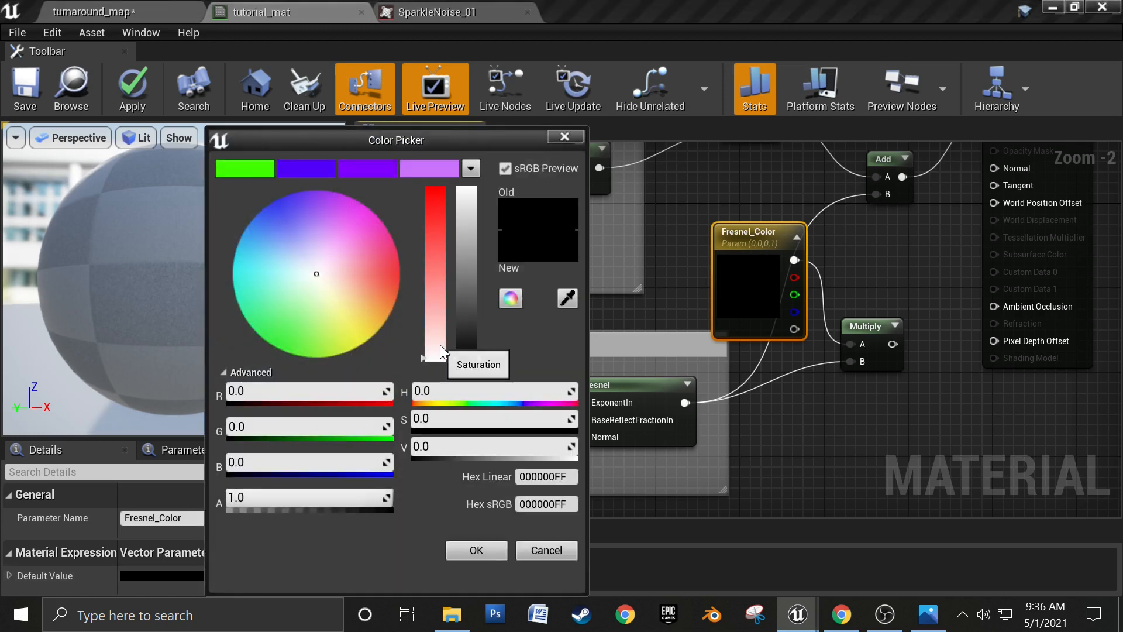
{"action": "left_click_drag", "start_coordinate": [439, 348], "coordinate": [461, 148]}
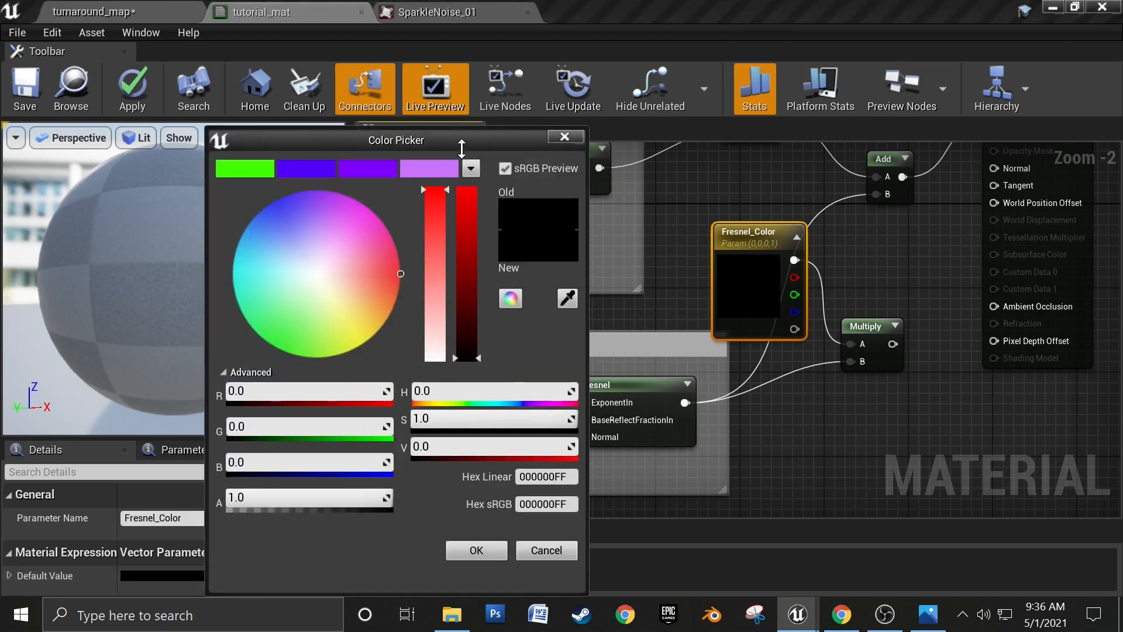
{"action": "left_click", "coordinate": [295, 400]}
{"action": "type", "text": "1"}
{"action": "key", "text": "Return"}
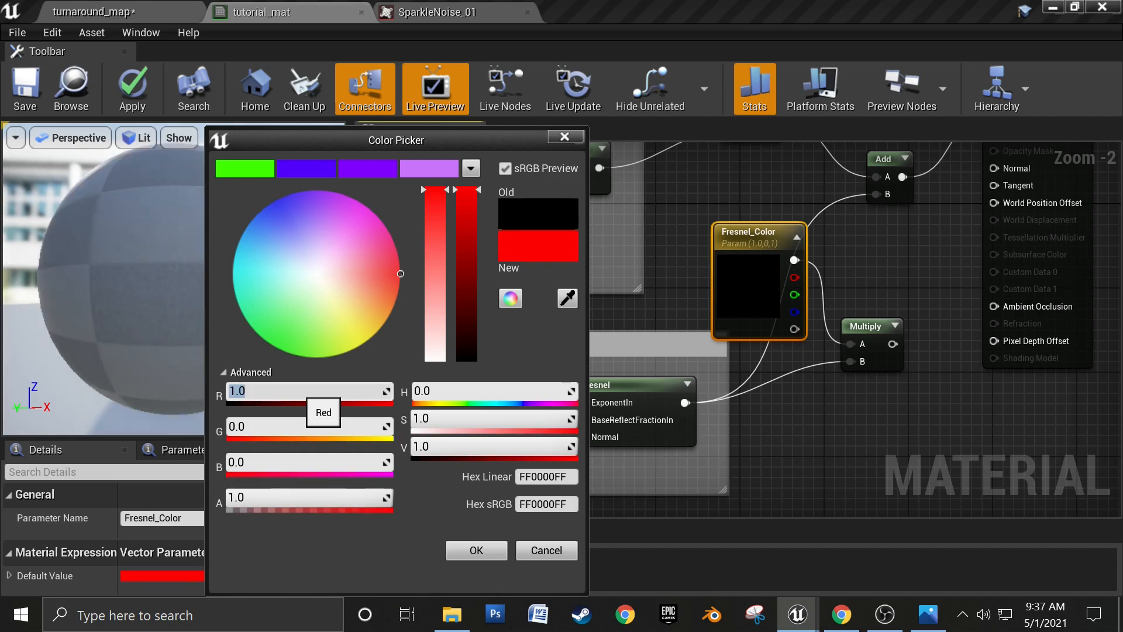
{"action": "left_click", "coordinate": [468, 552]}
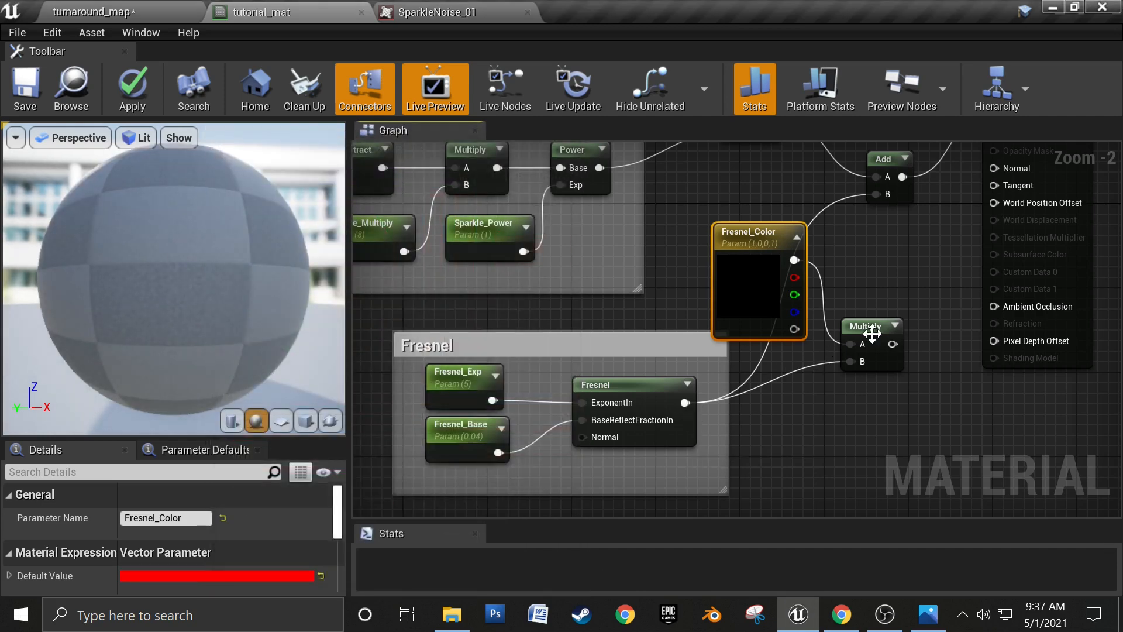
Step: Connect the Fresnel Multiply output to the Add node's B input and place Fresnel_Color and that Multiply closer together
{"action": "left_click_drag", "start_coordinate": [893, 344], "coordinate": [875, 188]}
{"action": "left_click_drag", "start_coordinate": [746, 268], "coordinate": [705, 252]}
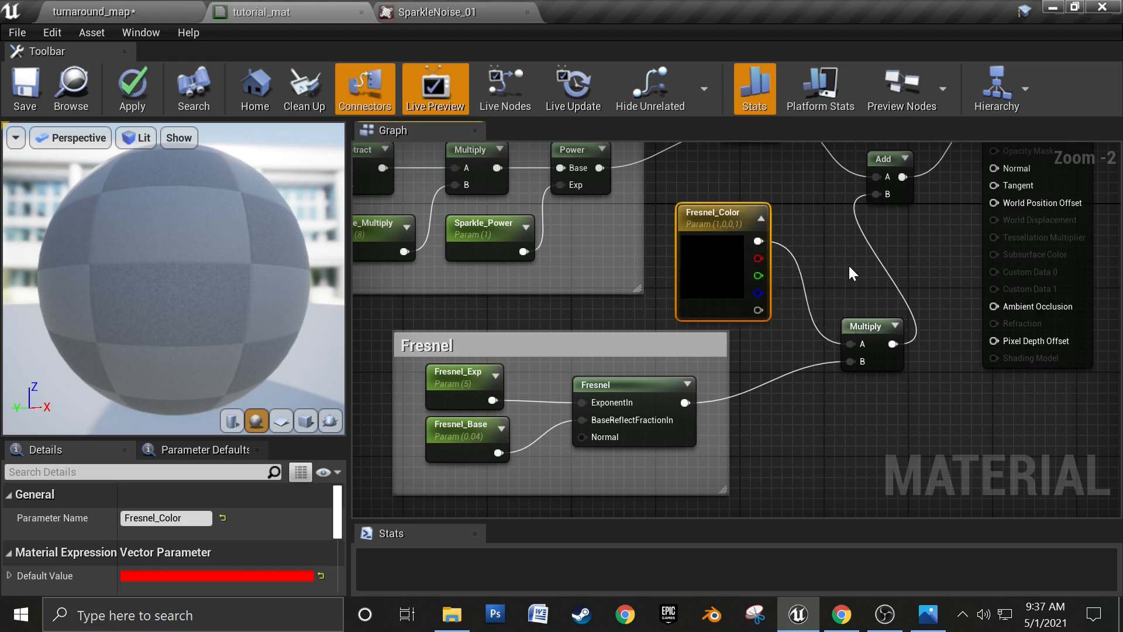
{"action": "right_click_drag", "start_coordinate": [852, 273], "coordinate": [805, 336]}
{"action": "left_click_drag", "start_coordinate": [814, 396], "coordinate": [776, 324]}
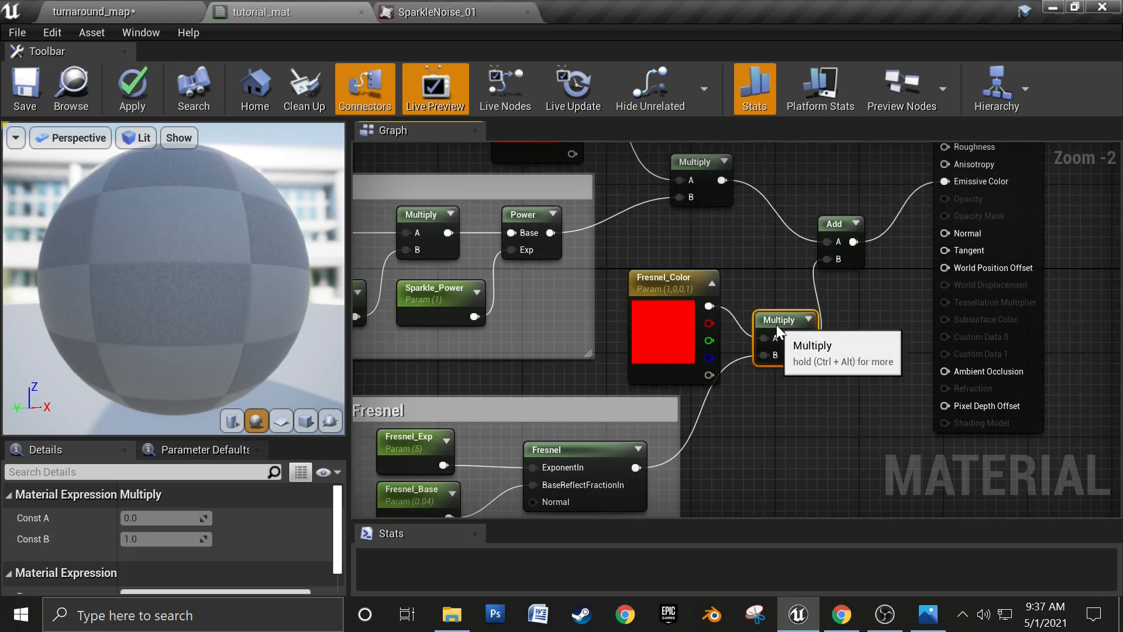
Step: Line up the Add node with the sparkle Multiply and result node, and rotate the preview sphere to inspect the material
{"action": "right_click_drag", "start_coordinate": [777, 324], "coordinate": [677, 403]}
{"action": "left_click_drag", "start_coordinate": [735, 302], "coordinate": [840, 256]}
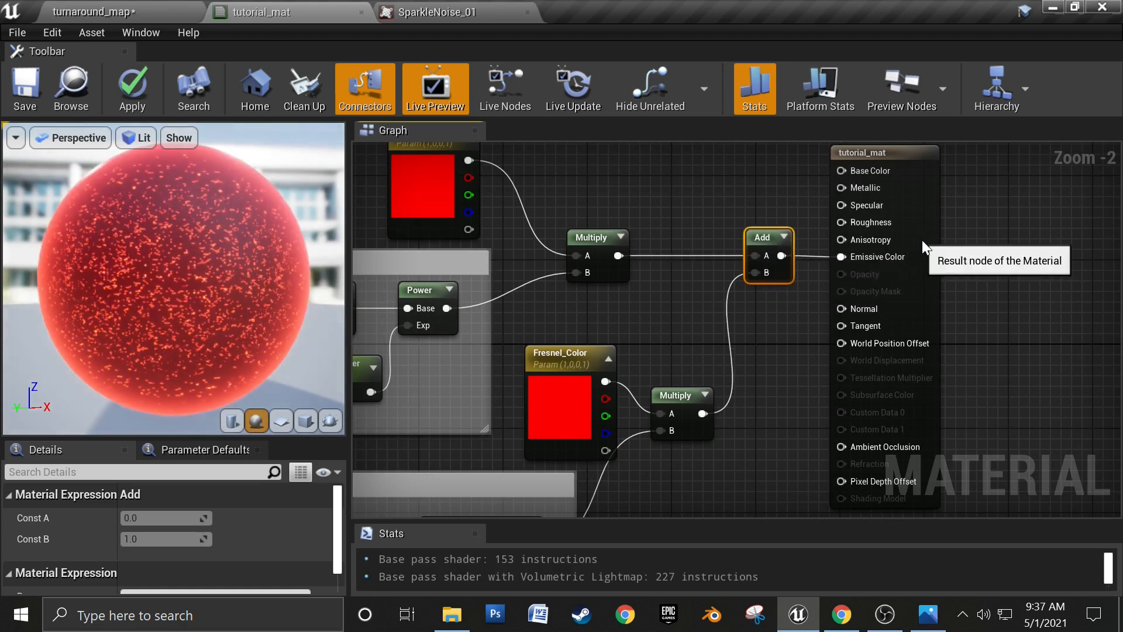
{"action": "left_click_drag", "start_coordinate": [922, 240], "coordinate": [943, 240]}
{"action": "left_click_drag", "start_coordinate": [144, 274], "coordinate": [187, 280]}
{"action": "left_click_drag", "start_coordinate": [121, 270], "coordinate": [210, 296]}
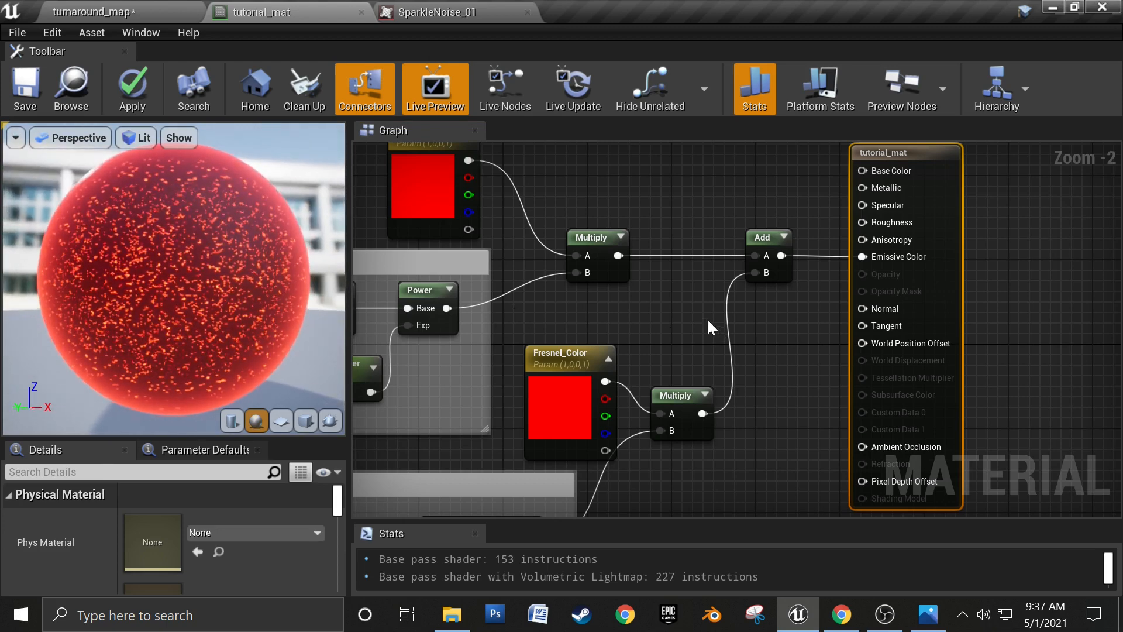
Step: Set the default color of Sparkle_Color to the saved purple swatch, hex sRGB 8000FFFF
{"action": "right_click_drag", "start_coordinate": [707, 319], "coordinate": [693, 349]}
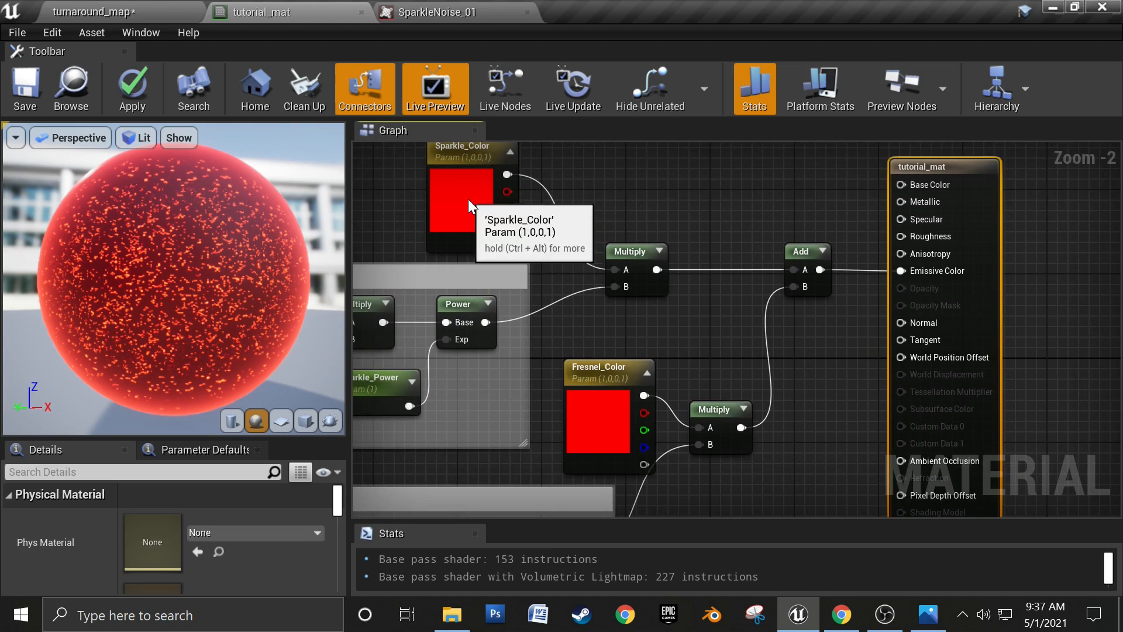
{"action": "left_click", "coordinate": [513, 228]}
{"action": "left_click", "coordinate": [219, 577]}
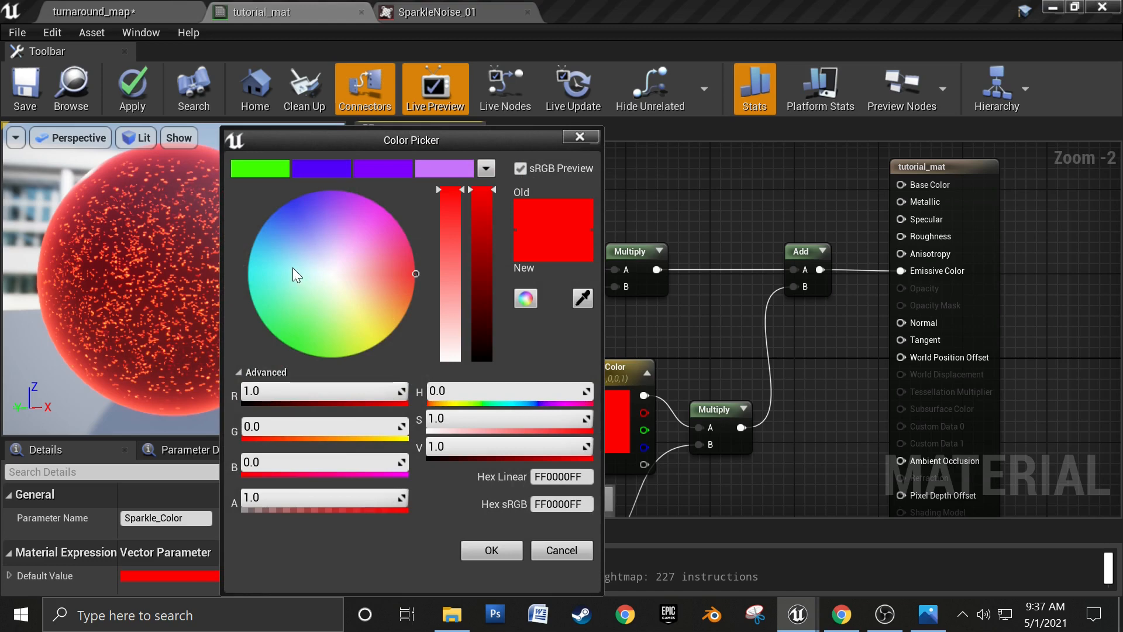
{"action": "left_click", "coordinate": [378, 167]}
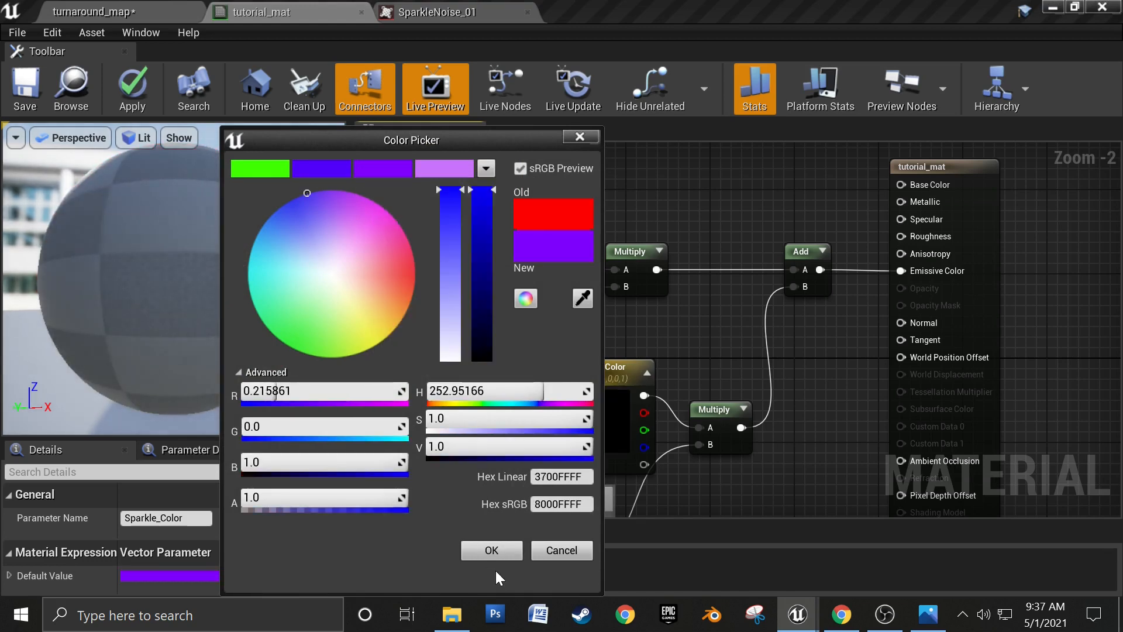
{"action": "left_click", "coordinate": [508, 549]}
Step: Set the default color of Fresnel_Color to the saved blue-violet swatch, hex sRGB 5400FFFF
{"action": "right_click_drag", "start_coordinate": [767, 405], "coordinate": [759, 326]}
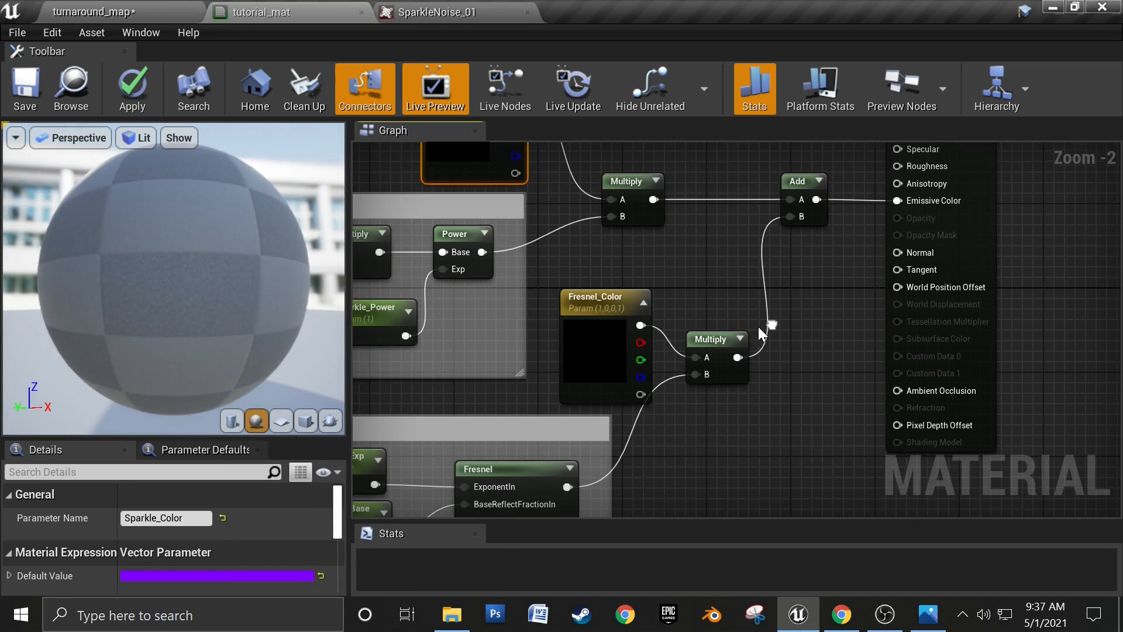
{"action": "left_click", "coordinate": [580, 353]}
{"action": "left_click", "coordinate": [225, 575]}
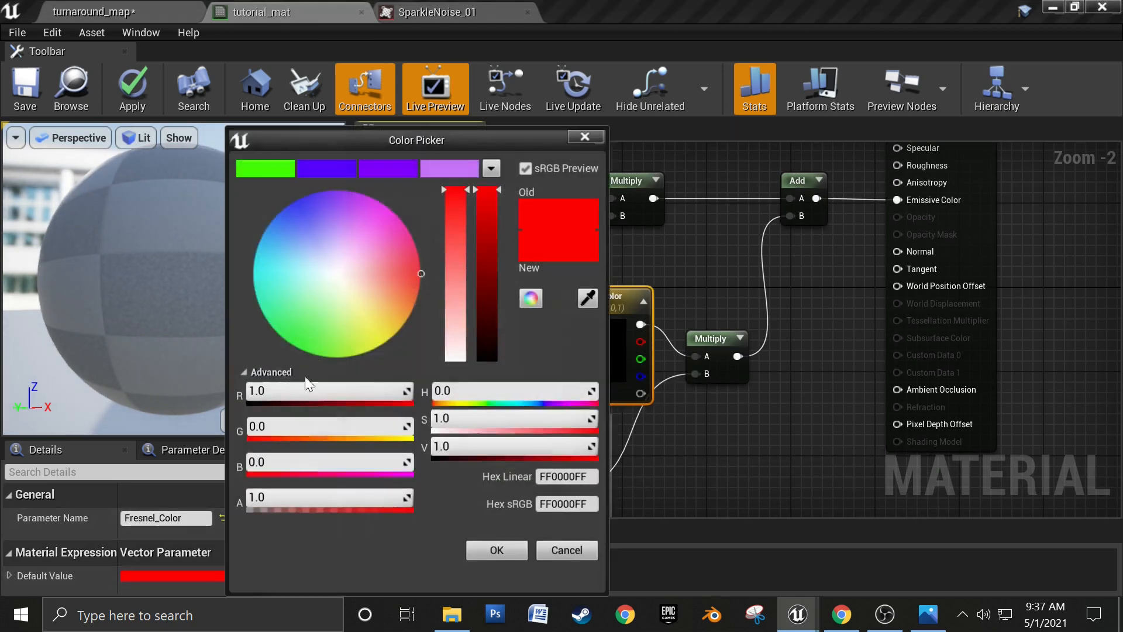
{"action": "left_click", "coordinate": [325, 170]}
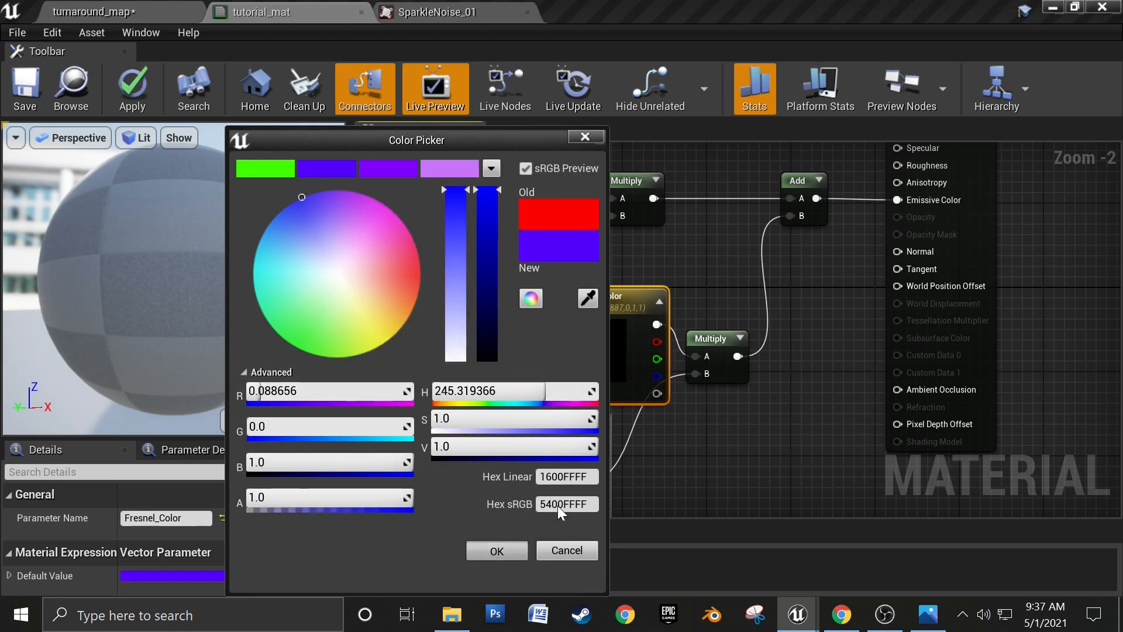
{"action": "left_click", "coordinate": [497, 550]}
Step: Extend the Fresnel comment box downward to make room below its existing nodes
{"action": "right_click_drag", "start_coordinate": [748, 224], "coordinate": [619, 297]}
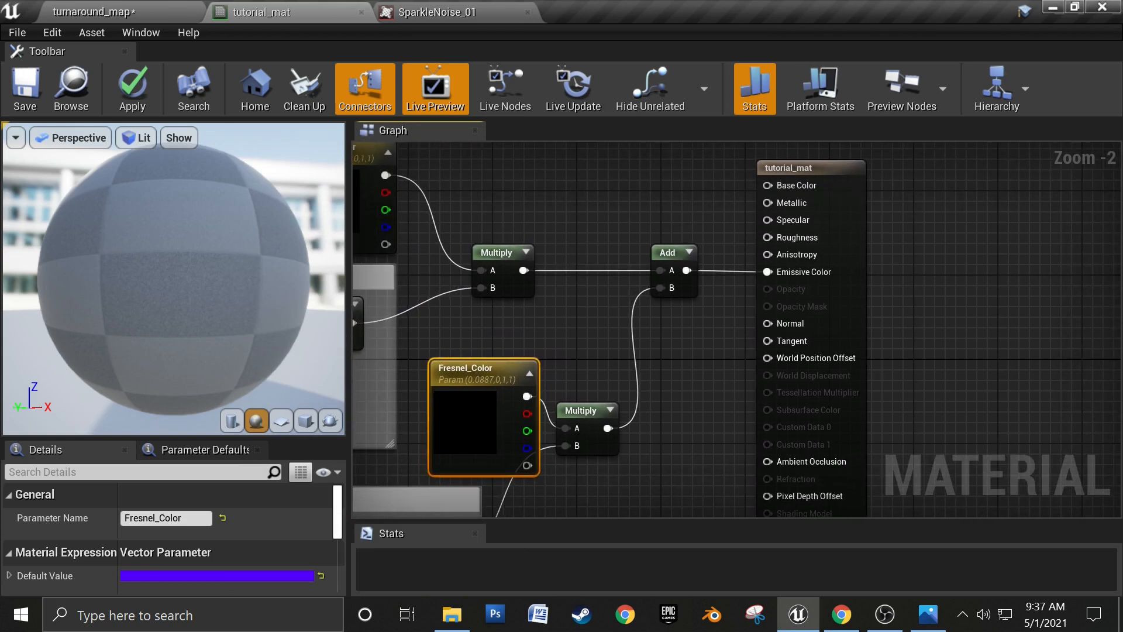
{"action": "key", "text": "alt+Tab"}
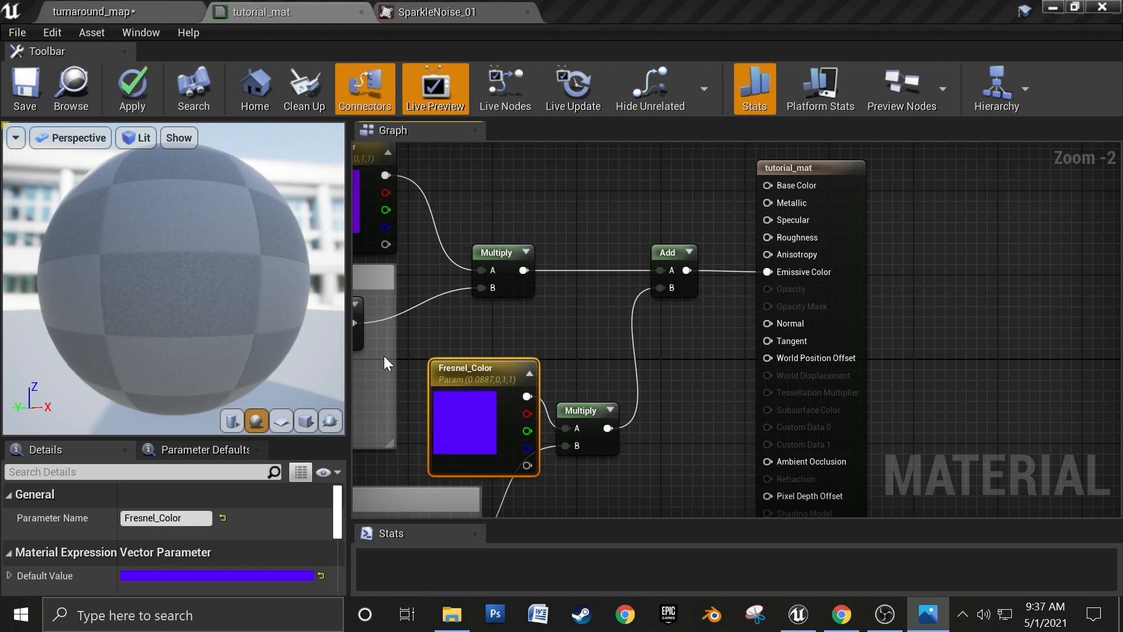
{"action": "right_click_drag", "start_coordinate": [591, 379], "coordinate": [833, 262]}
{"action": "scroll", "coordinate": [845, 312], "scroll_direction": "down", "scroll_amount": 2}
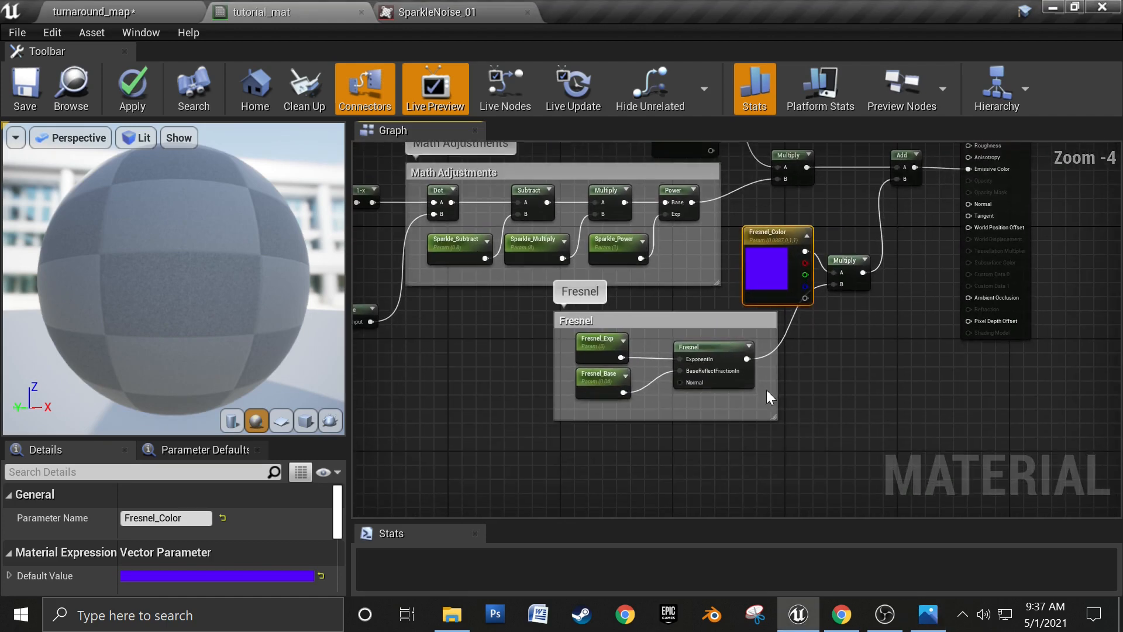
{"action": "left_click_drag", "start_coordinate": [707, 417], "coordinate": [724, 484]}
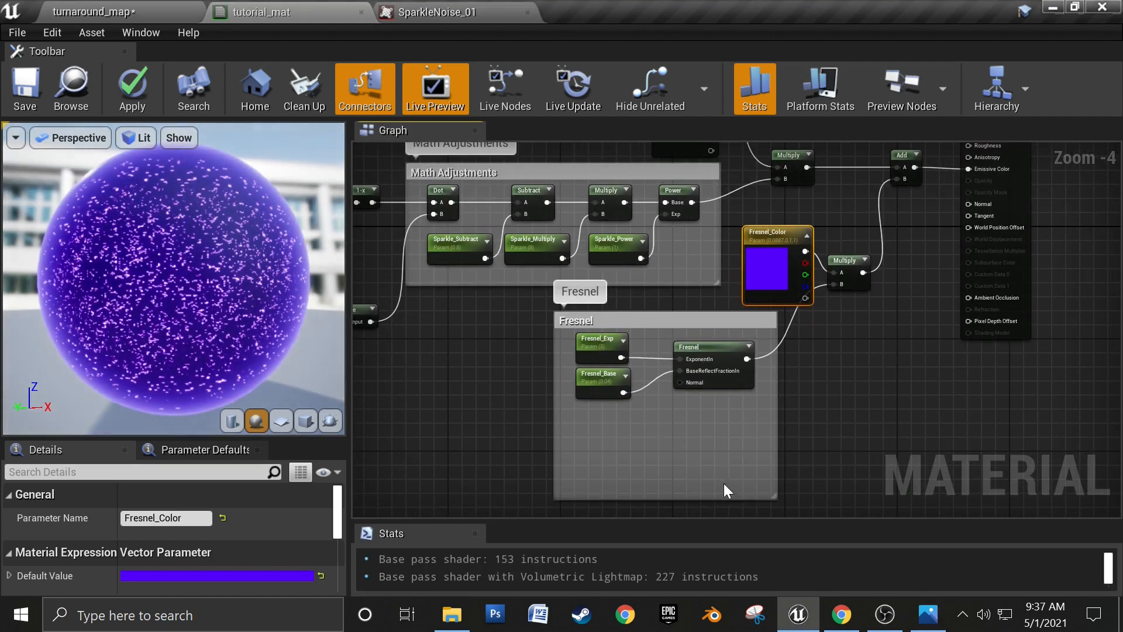
Step: Widen the Fresnel comment box and arrange the Fresnel nodes, Fresnel_Color and their Multiply node inside it
{"action": "left_click_drag", "start_coordinate": [776, 415], "coordinate": [868, 412]}
{"action": "left_click_drag", "start_coordinate": [617, 425], "coordinate": [686, 406]}
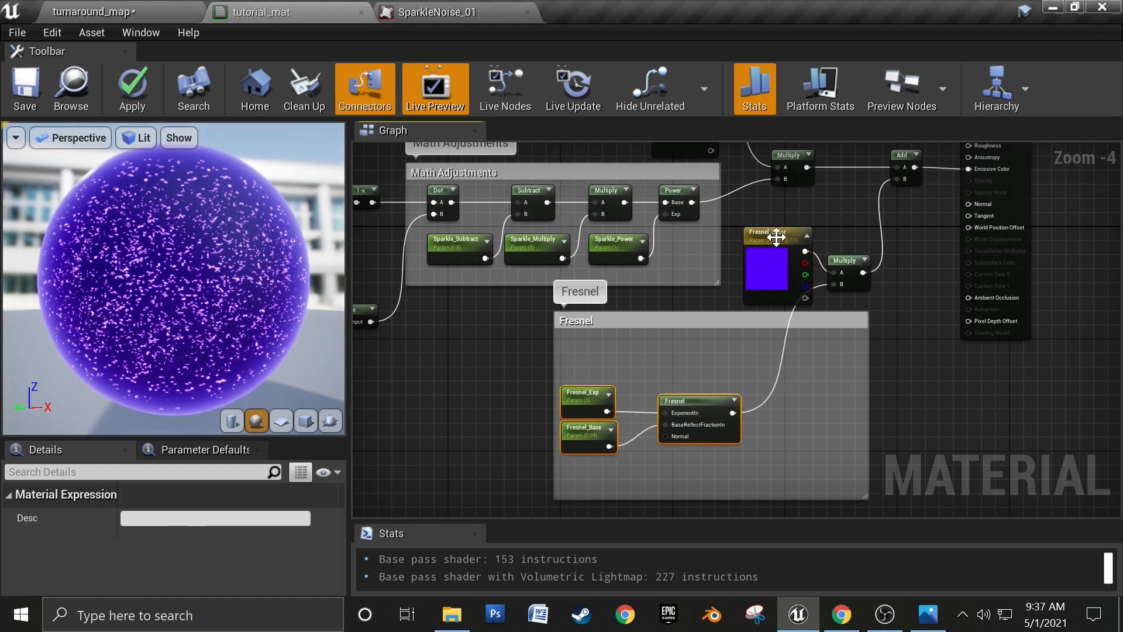
{"action": "left_click_drag", "start_coordinate": [762, 258], "coordinate": [705, 349]}
{"action": "left_click_drag", "start_coordinate": [849, 263], "coordinate": [815, 361]}
{"action": "left_click_drag", "start_coordinate": [599, 386], "coordinate": [792, 451]}
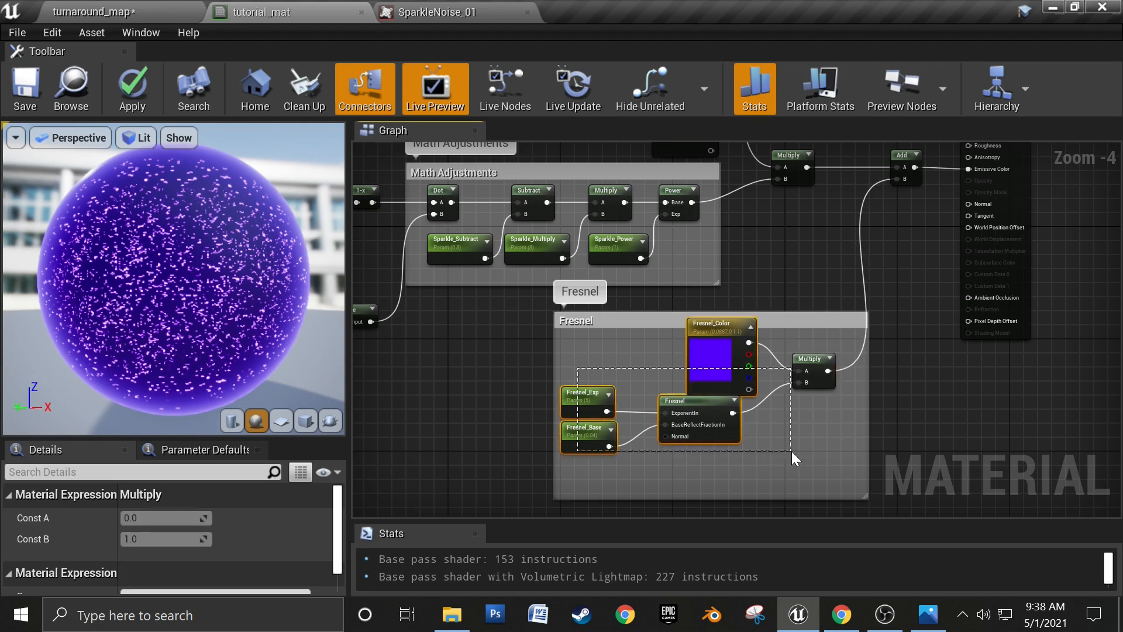
{"action": "left_click_drag", "start_coordinate": [599, 354], "coordinate": [816, 427]}
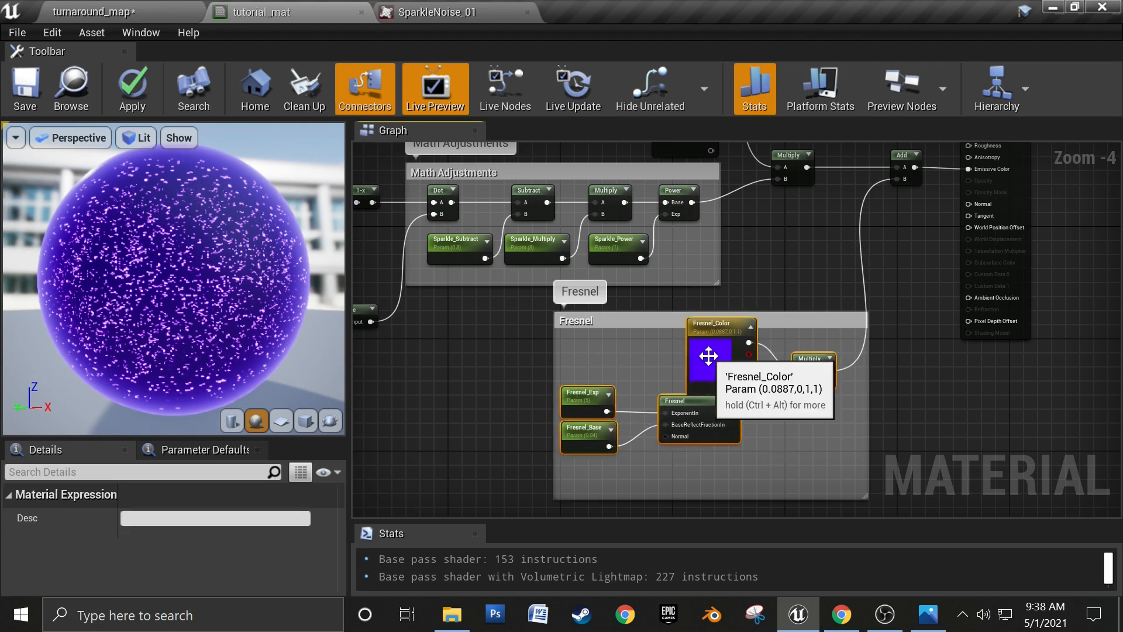
{"action": "left_click_drag", "start_coordinate": [710, 356], "coordinate": [718, 387]}
{"action": "left_click", "coordinate": [748, 263]}
Step: Save the tutorial_mat material with the new sparkle and Fresnel colors
{"action": "right_click_drag", "start_coordinate": [779, 247], "coordinate": [742, 355]}
{"action": "scroll", "coordinate": [757, 339], "scroll_direction": "up", "scroll_amount": 1}
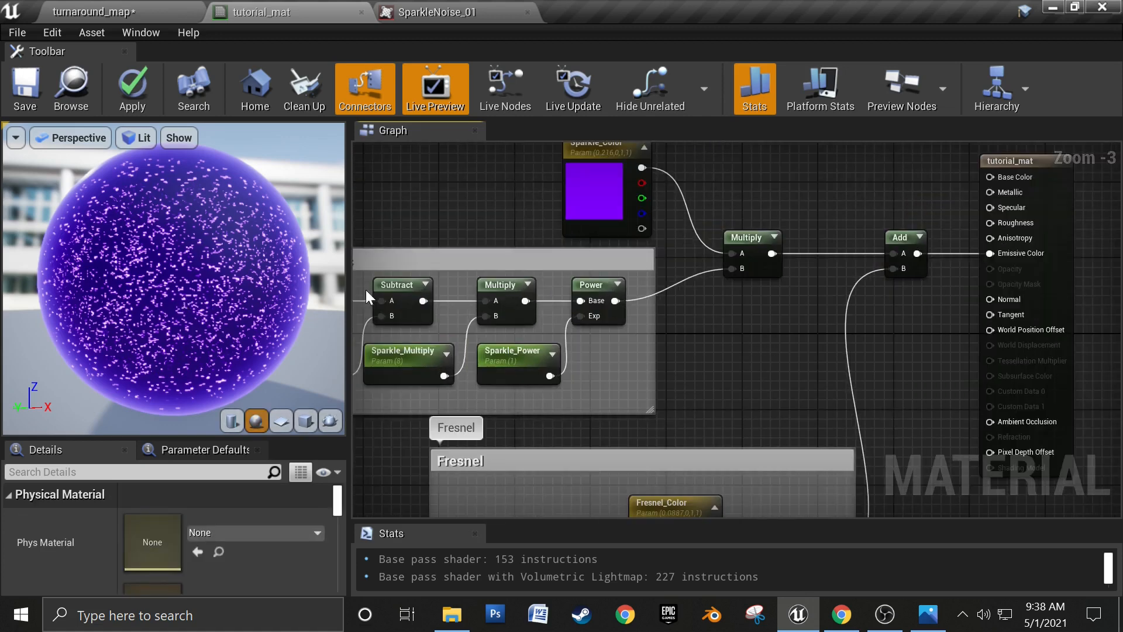
{"action": "right_click_drag", "start_coordinate": [730, 299], "coordinate": [792, 403]}
{"action": "scroll", "coordinate": [773, 302], "scroll_direction": "up", "scroll_amount": 1}
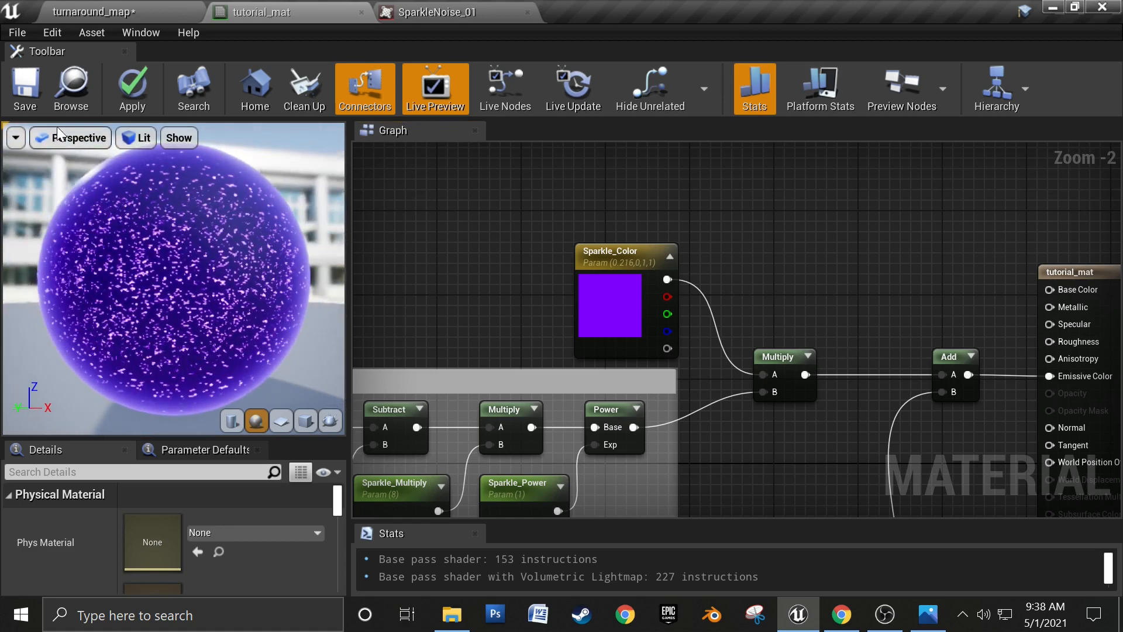
{"action": "left_click", "coordinate": [24, 88]}
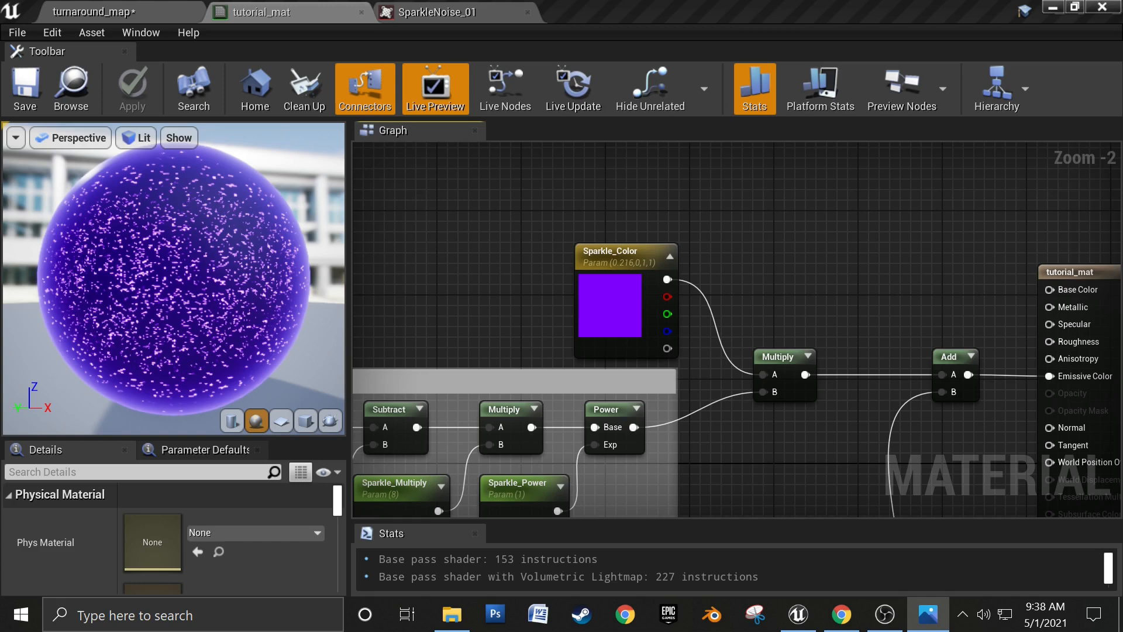
Step: Switch to the turnaround_map level and orbit around the crystal mesh to inspect the updated material
{"action": "left_click", "coordinate": [115, 10]}
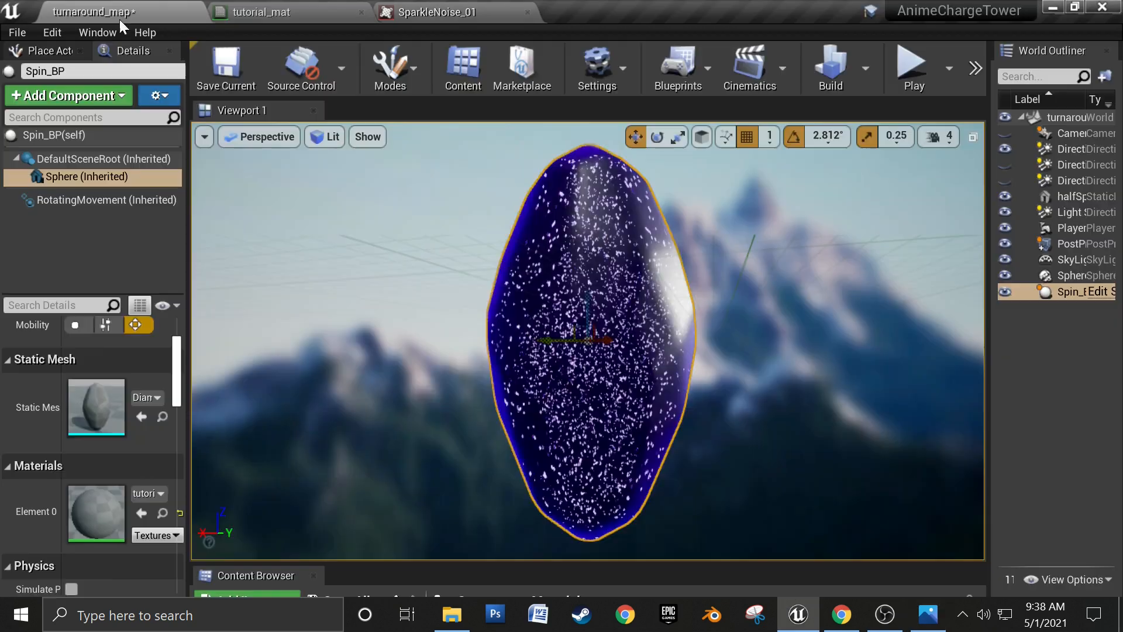
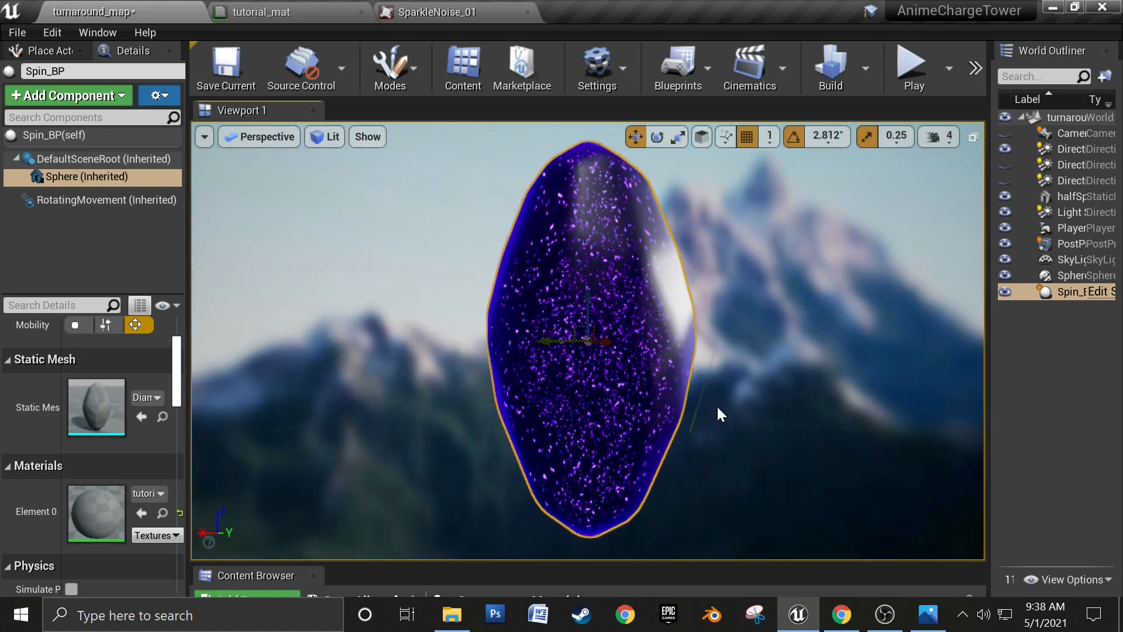
{"action": "left_click", "coordinate": [305, 8]}
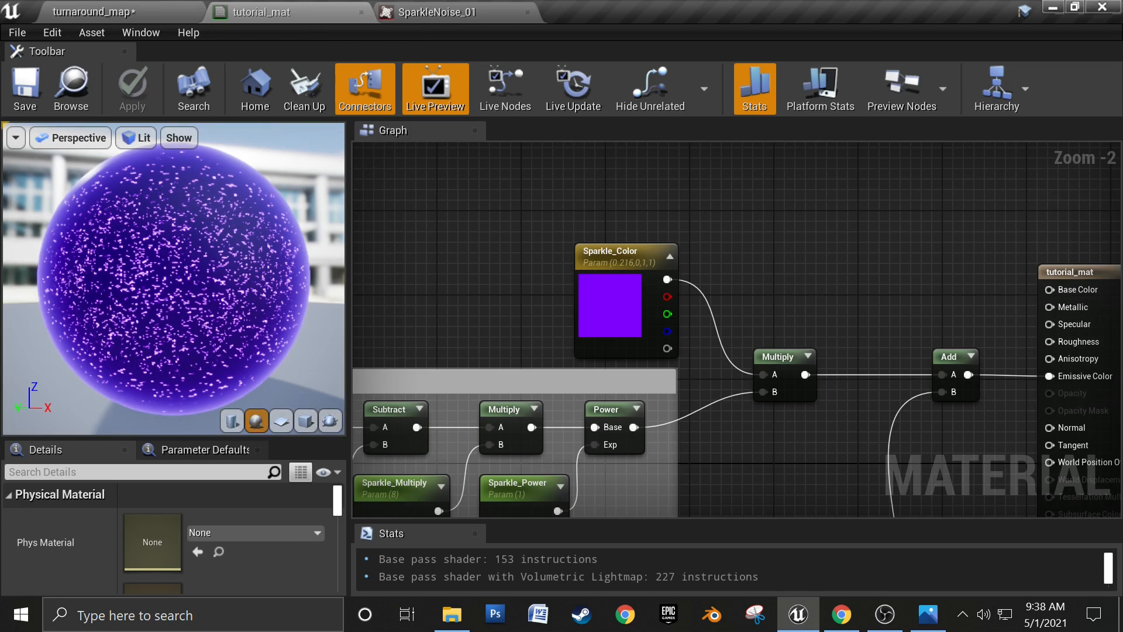
{"action": "left_click", "coordinate": [117, 13]}
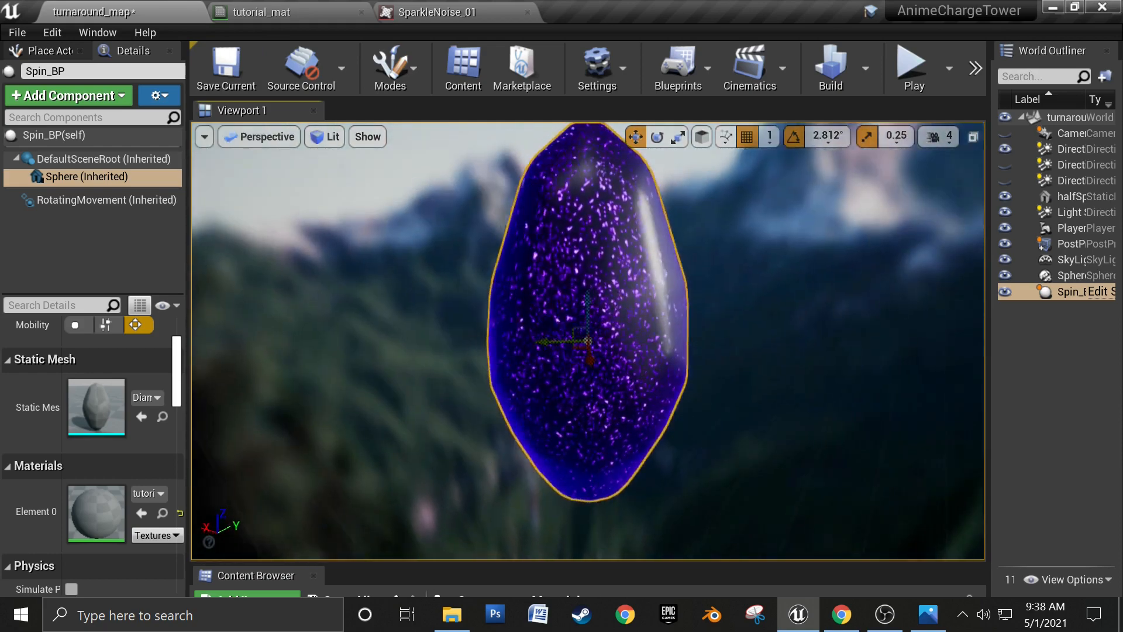
{"action": "mouse_move", "coordinate": [588, 341]}
{"action": "left_mouse_down", "text": "alt"}
{"action": "mouse_move", "coordinate": [546, 328]}
{"action": "mouse_move", "coordinate": [570, 348]}
{"action": "left_mouse_up", "text": "alt"}
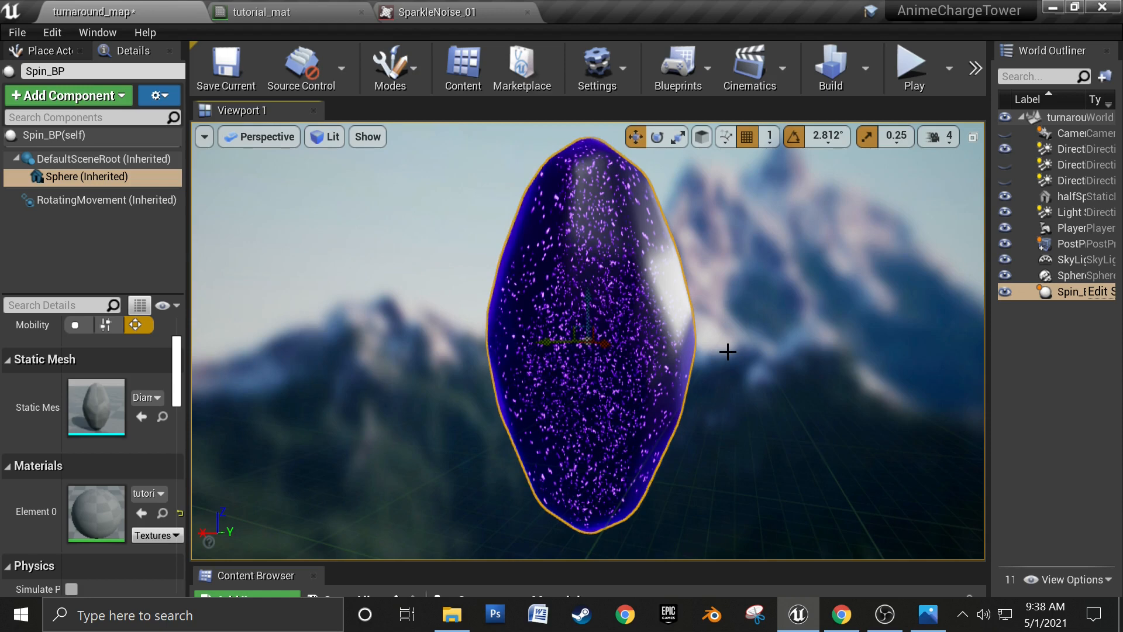
Step: Return to the tutorial_mat graph and add a Texture Sample node below the Fresnel comment box
{"action": "left_click", "coordinate": [300, 13]}
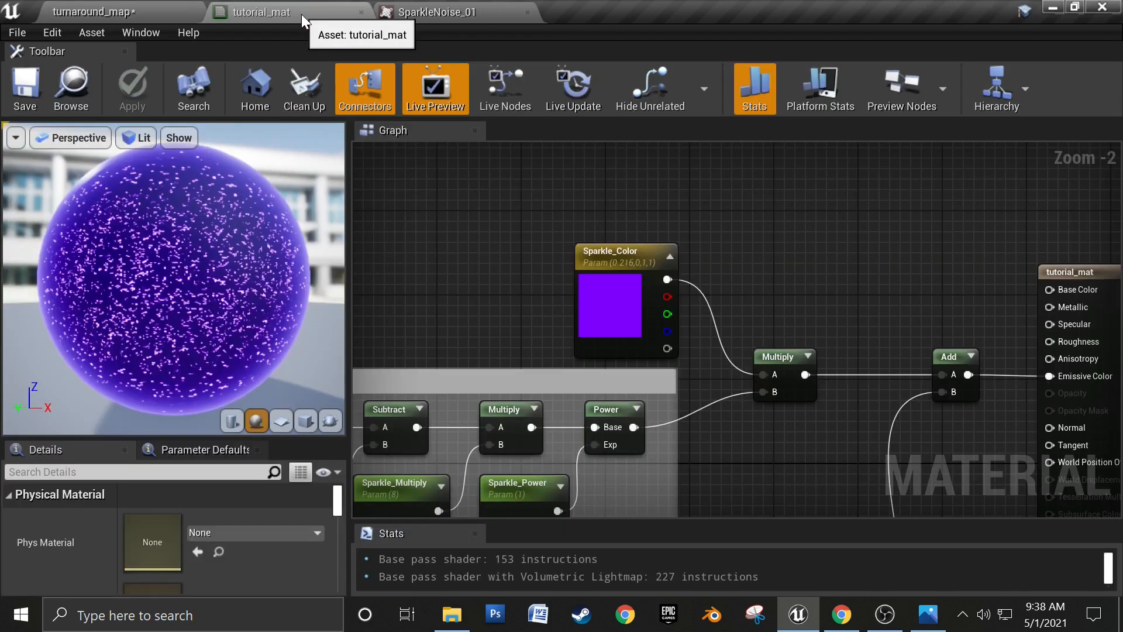
{"action": "scroll", "coordinate": [802, 380], "scroll_direction": "up", "scroll_amount": 2}
{"action": "right_click_drag", "start_coordinate": [820, 514], "coordinate": [788, 310]}
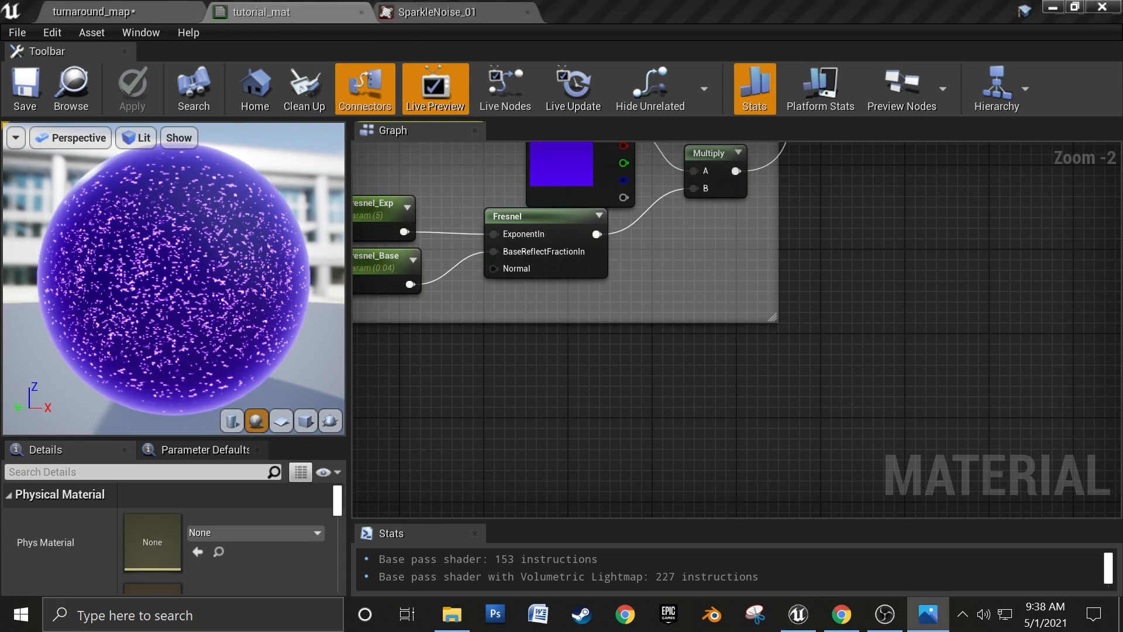
{"action": "right_click", "coordinate": [603, 395]}
{"action": "left_click", "coordinate": [551, 426]}
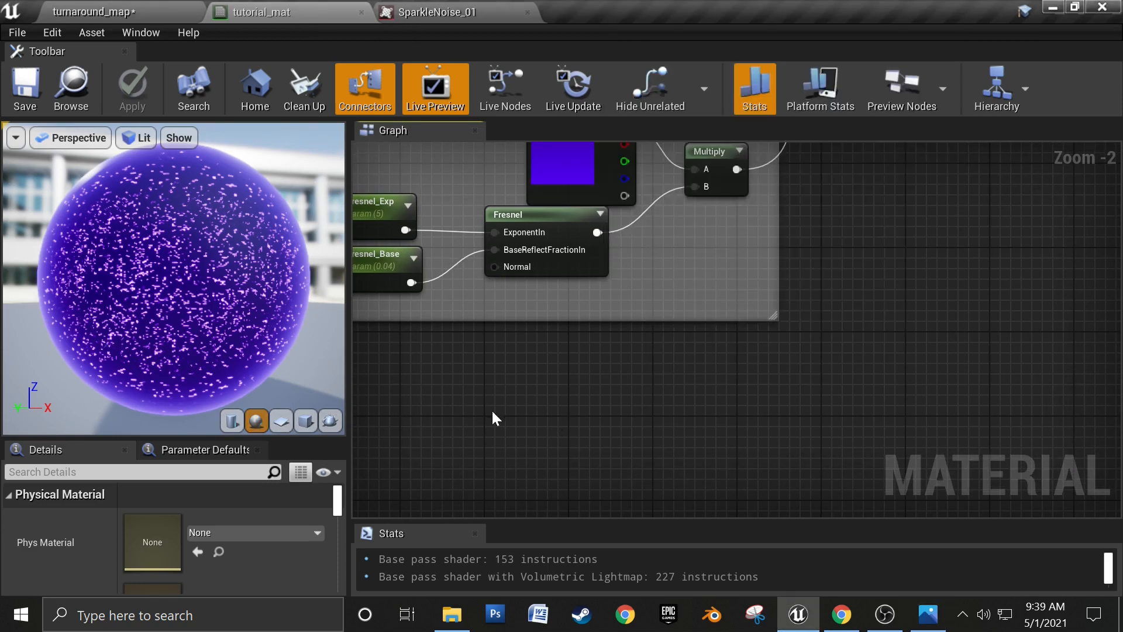
{"action": "left_click", "coordinate": [544, 412]}
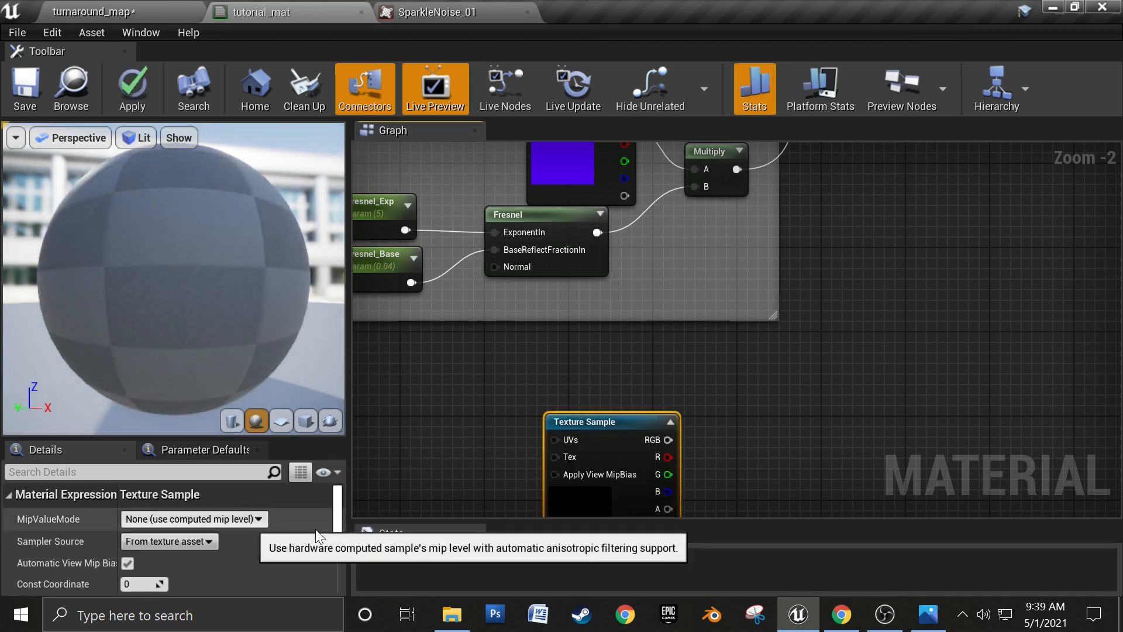
Step: Assign the StoneNormal_01 texture to the new Texture Sample node
{"action": "scroll", "coordinate": [266, 530], "scroll_direction": "down", "scroll_amount": 5}
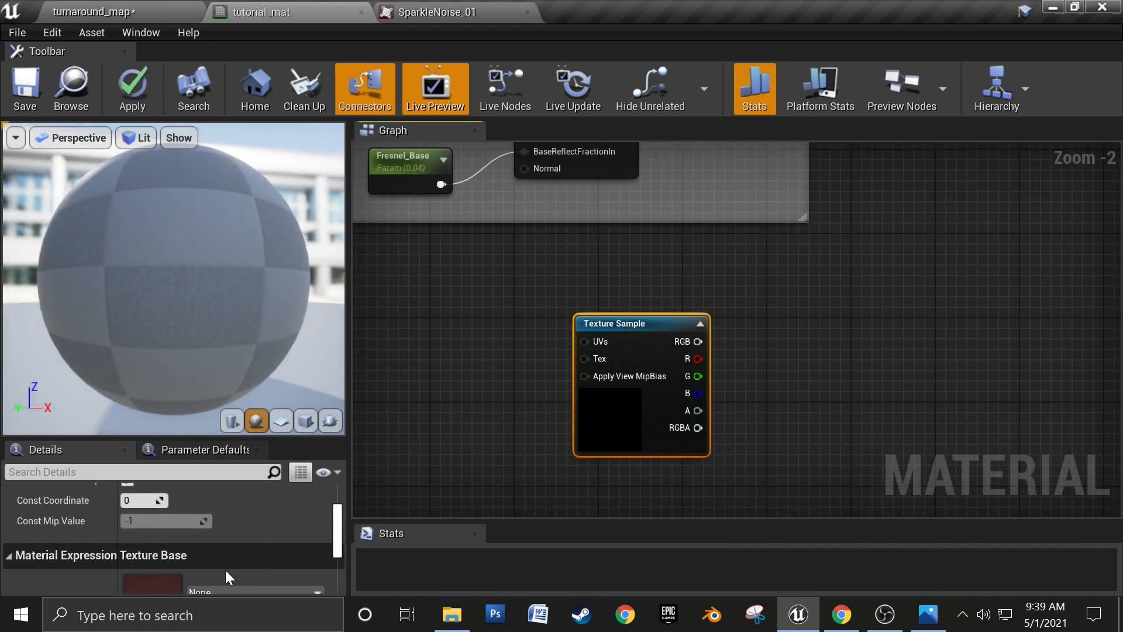
{"action": "left_click", "coordinate": [252, 536]}
{"action": "scroll", "coordinate": [425, 489], "scroll_direction": "down", "scroll_amount": 5}
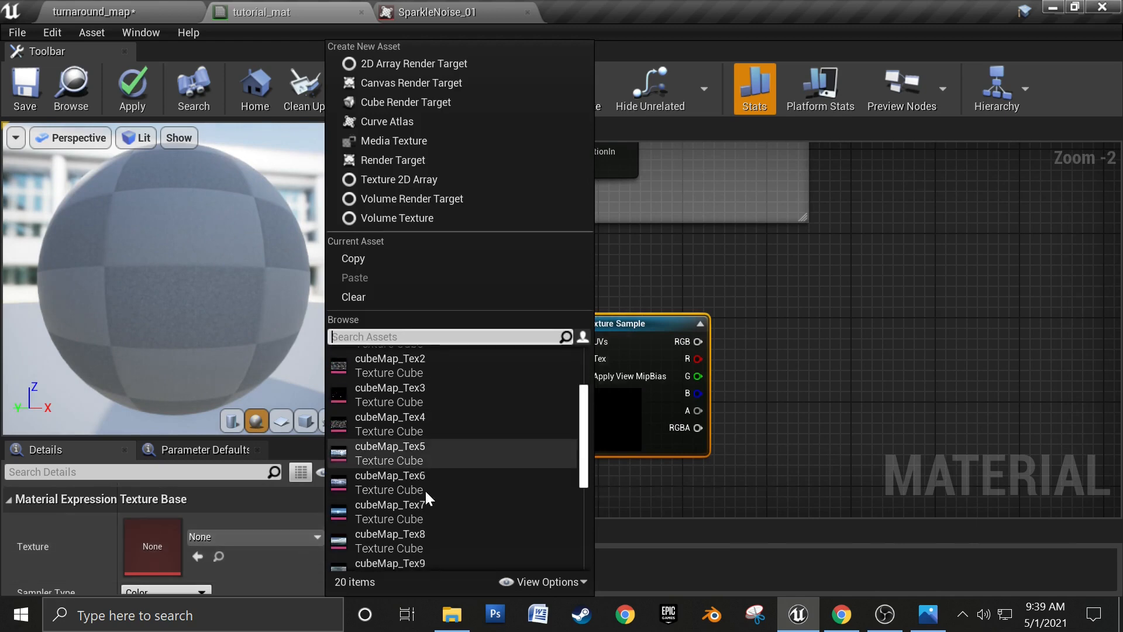
{"action": "scroll", "coordinate": [426, 493], "scroll_direction": "down", "scroll_amount": 4}
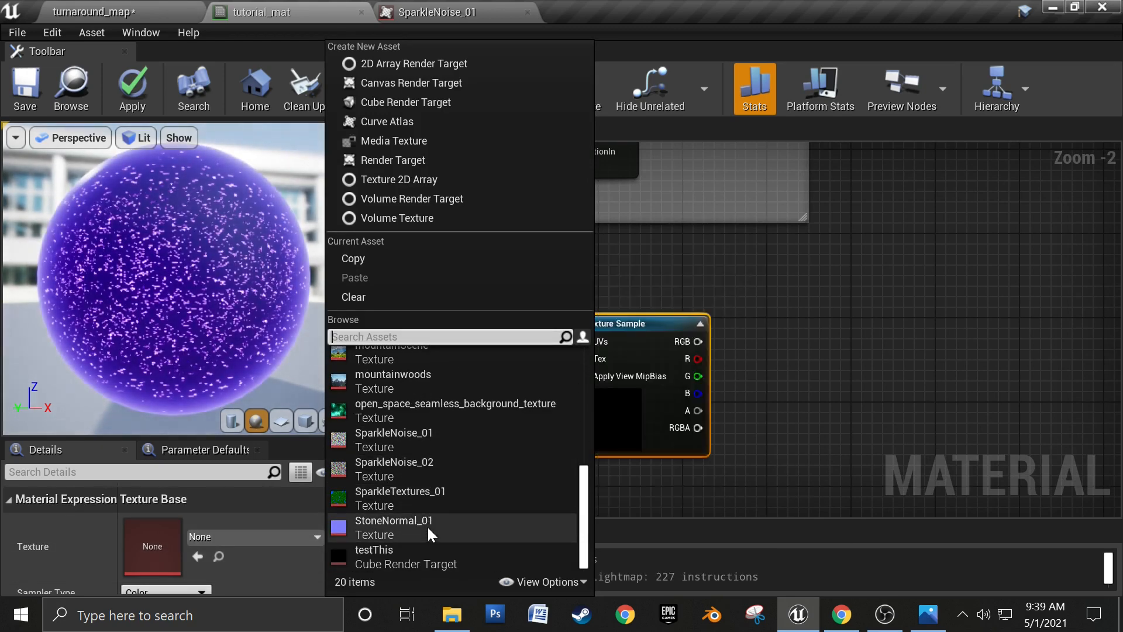
{"action": "left_click", "coordinate": [446, 528]}
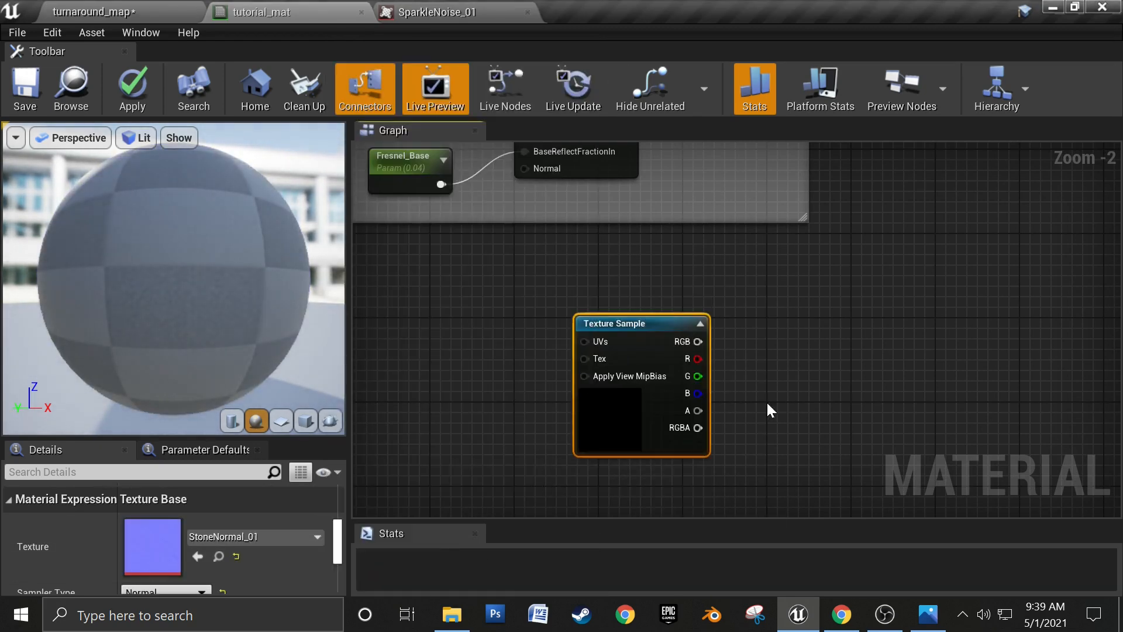
Step: Reposition the StoneNormal_01 Texture Sample in the empty graph area just below the Fresnel comment box
{"action": "right_click_drag", "start_coordinate": [853, 350], "coordinate": [812, 413]}
{"action": "left_click_drag", "start_coordinate": [607, 396], "coordinate": [897, 204]}
{"action": "right_click_drag", "start_coordinate": [721, 245], "coordinate": [567, 445]}
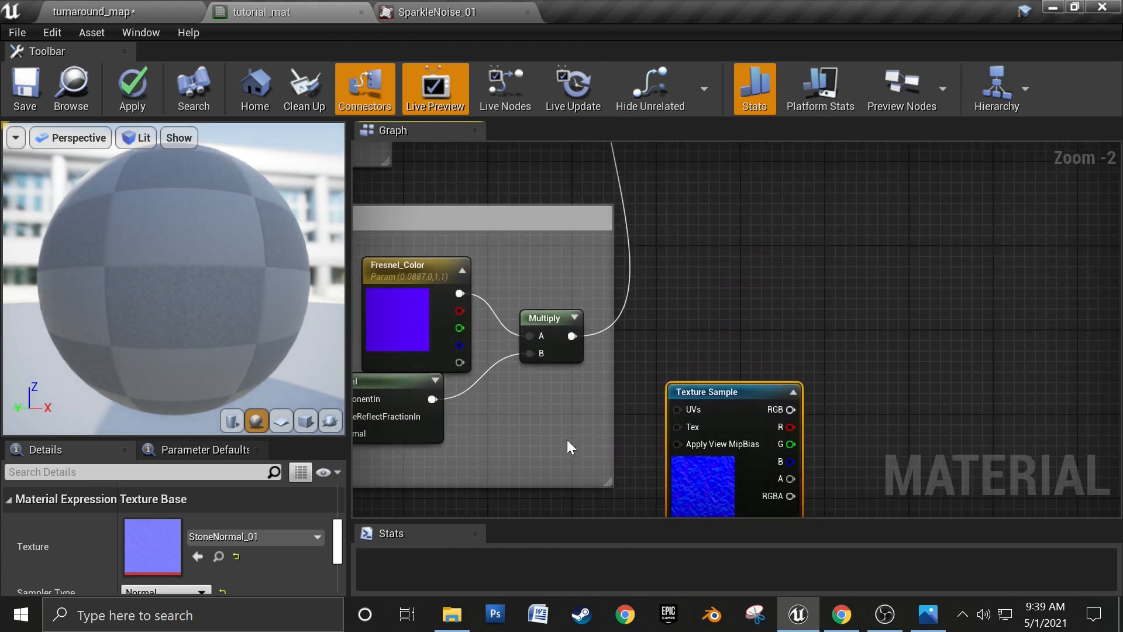
{"action": "left_click_drag", "start_coordinate": [727, 419], "coordinate": [686, 166]}
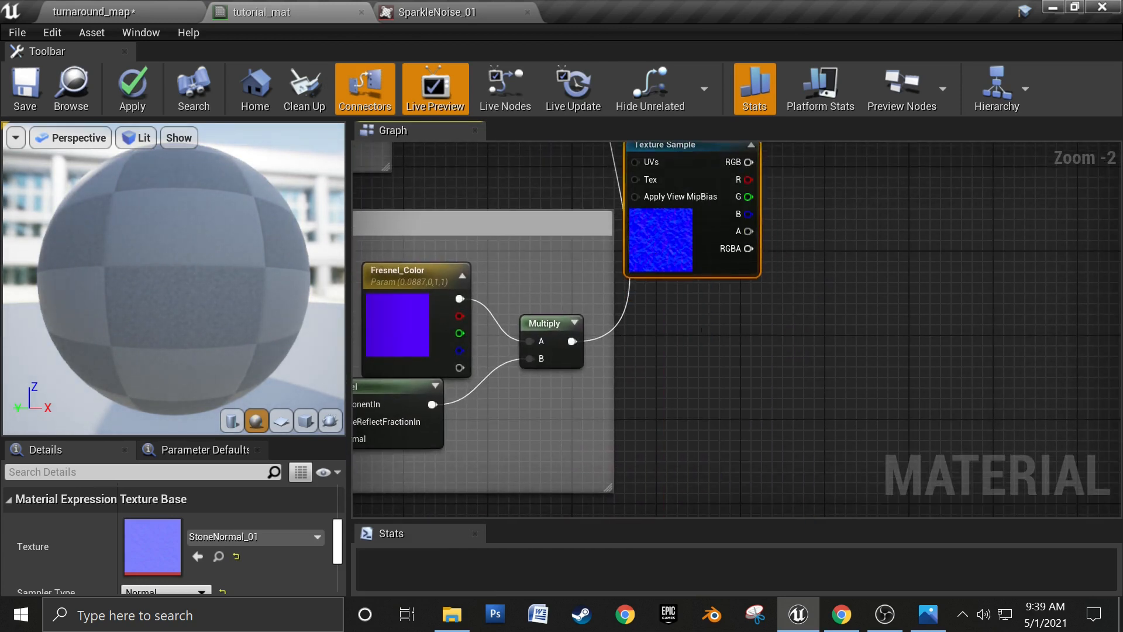
{"action": "right_click_drag", "start_coordinate": [685, 166], "coordinate": [730, 406]}
{"action": "left_click_drag", "start_coordinate": [734, 394], "coordinate": [784, 366]}
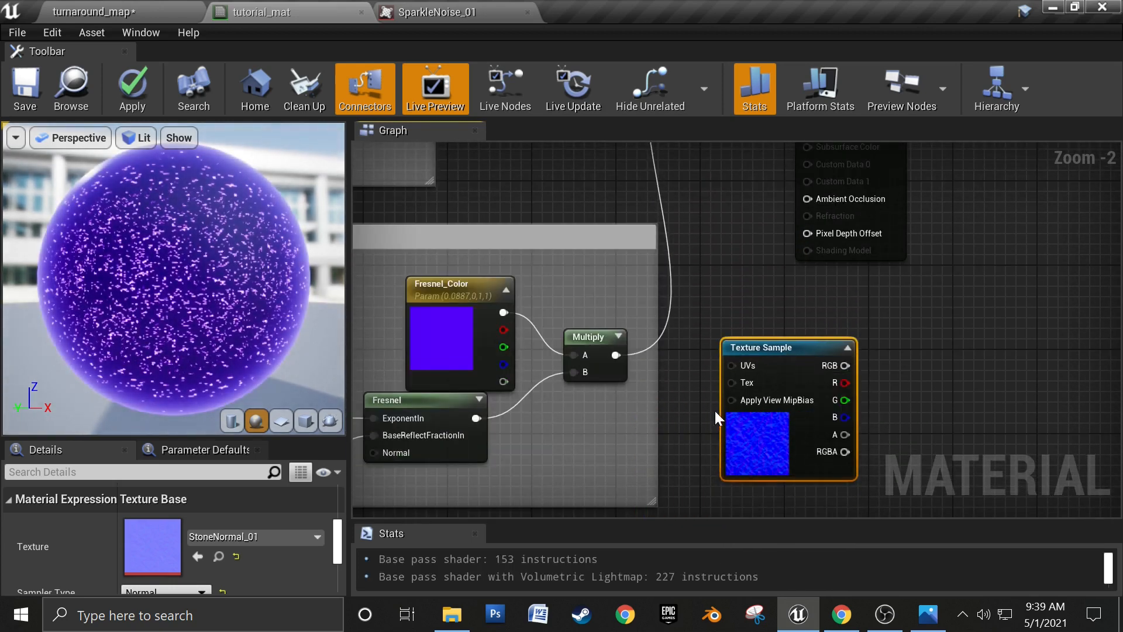
{"action": "right_click_drag", "start_coordinate": [743, 404], "coordinate": [876, 311]}
{"action": "scroll", "coordinate": [875, 310], "scroll_direction": "down", "scroll_amount": 2}
{"action": "left_click_drag", "start_coordinate": [895, 284], "coordinate": [901, 427]}
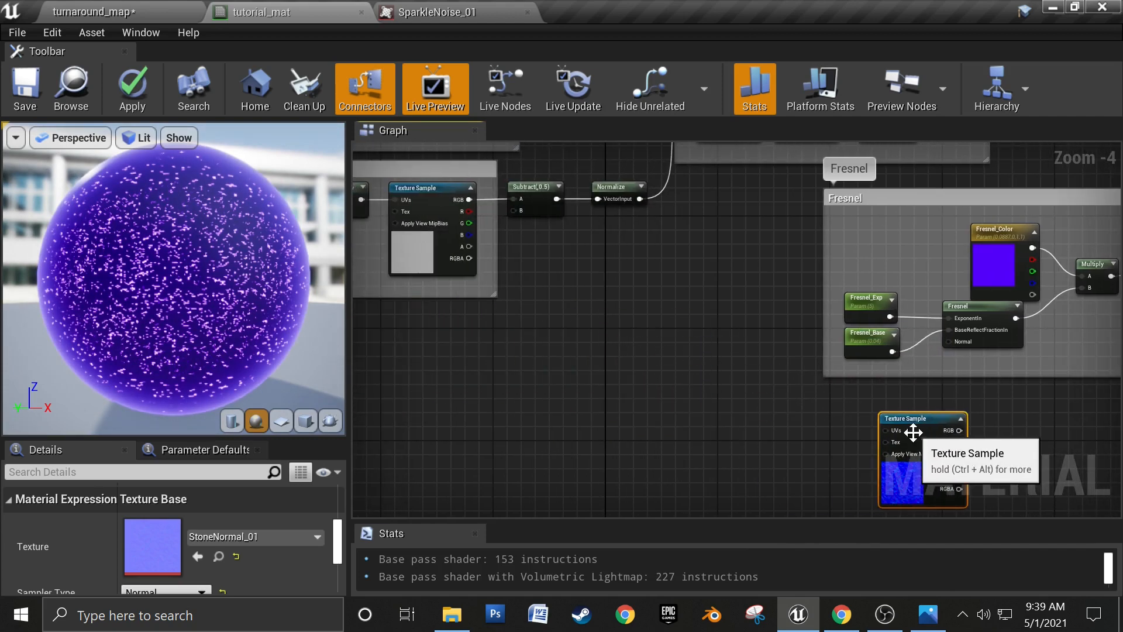
Step: Wrap the StoneNormal_01 Texture Sample in a comment box titled Normal and enlarge the box downward and to the right
{"action": "right_click_drag", "start_coordinate": [825, 368], "coordinate": [493, 195]}
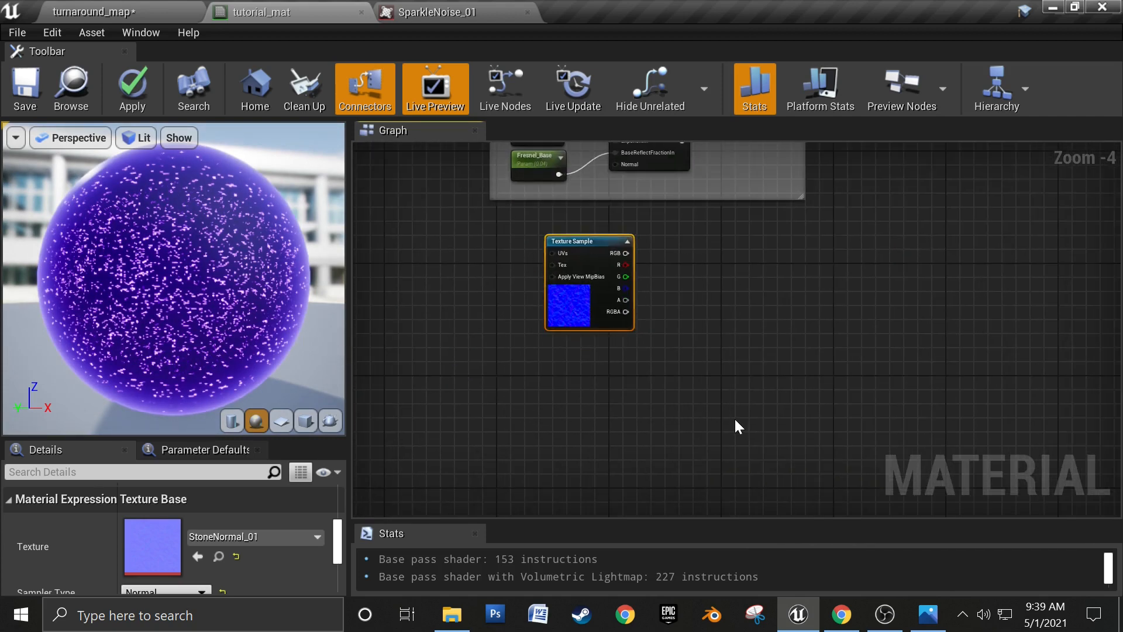
{"action": "type", "text": "c"}
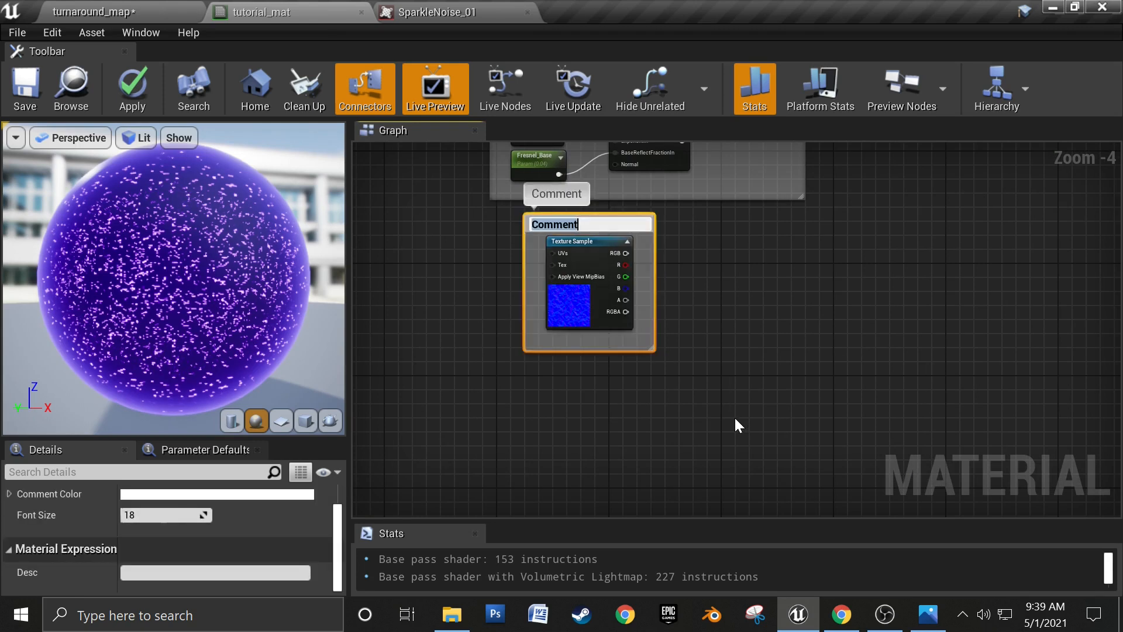
{"action": "type", "text": "Normal"}
{"action": "key", "text": "Return"}
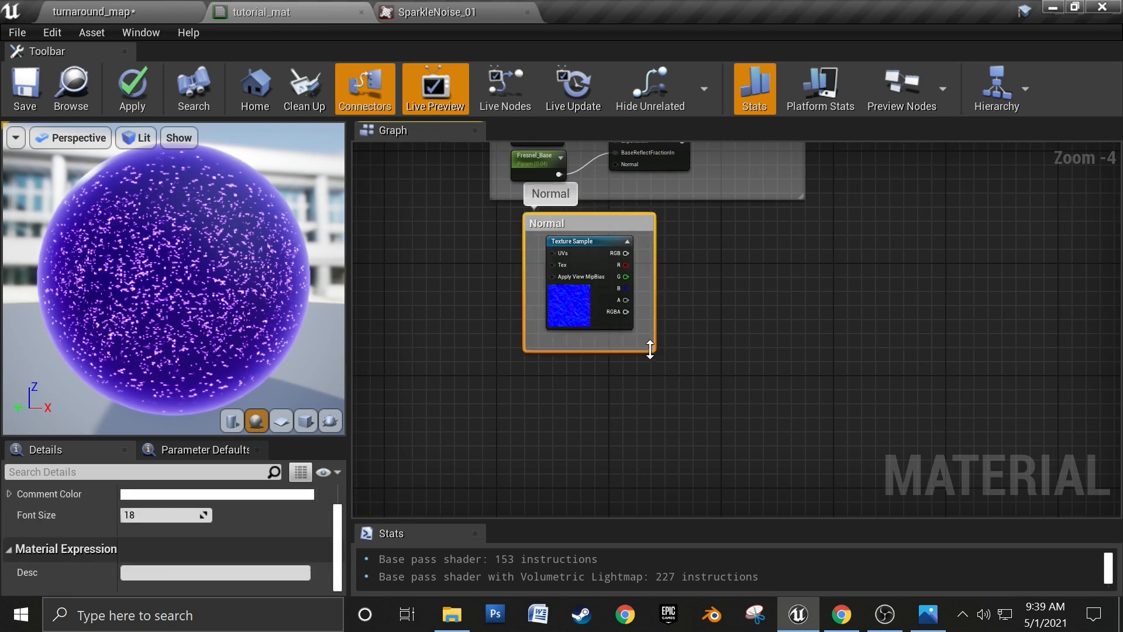
{"action": "left_click_drag", "start_coordinate": [650, 348], "coordinate": [716, 386]}
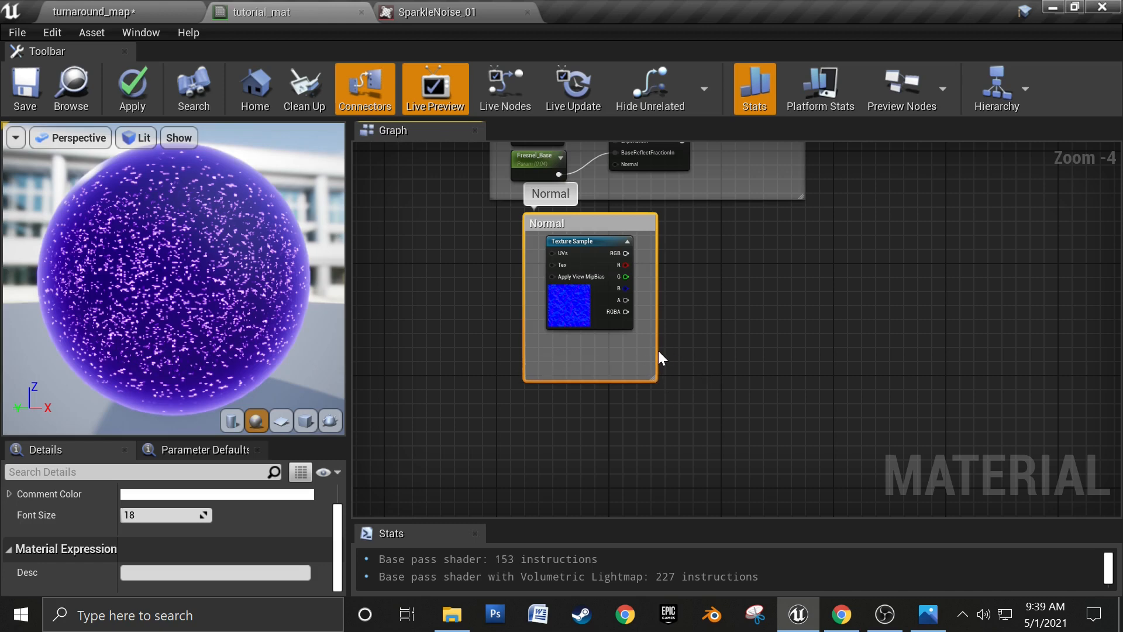
{"action": "left_click_drag", "start_coordinate": [658, 349], "coordinate": [849, 336]}
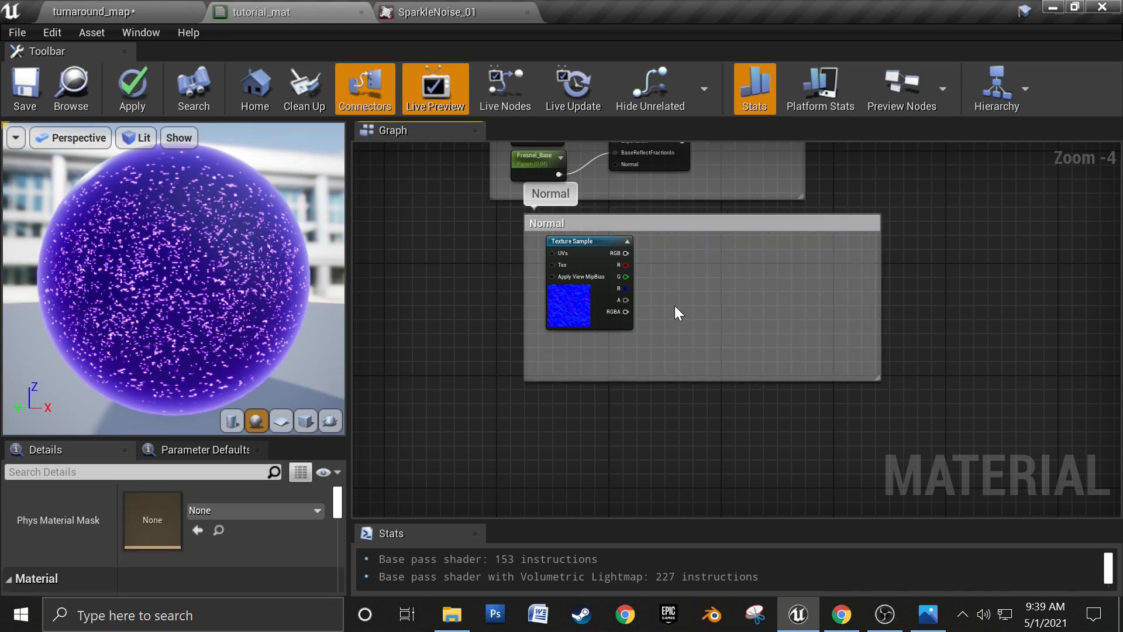
Step: Add a ComponentMask node for R and G inside the Normal comment and feed the Texture Sample's RGB output into it
{"action": "mouse_move", "coordinate": [658, 279]}
{"action": "right_mouse_down"}
{"action": "mouse_move", "coordinate": [667, 321]}
{"action": "mouse_move", "coordinate": [642, 282]}
{"action": "right_mouse_up"}
{"action": "scroll", "coordinate": [670, 320], "scroll_direction": "up", "scroll_amount": 2}
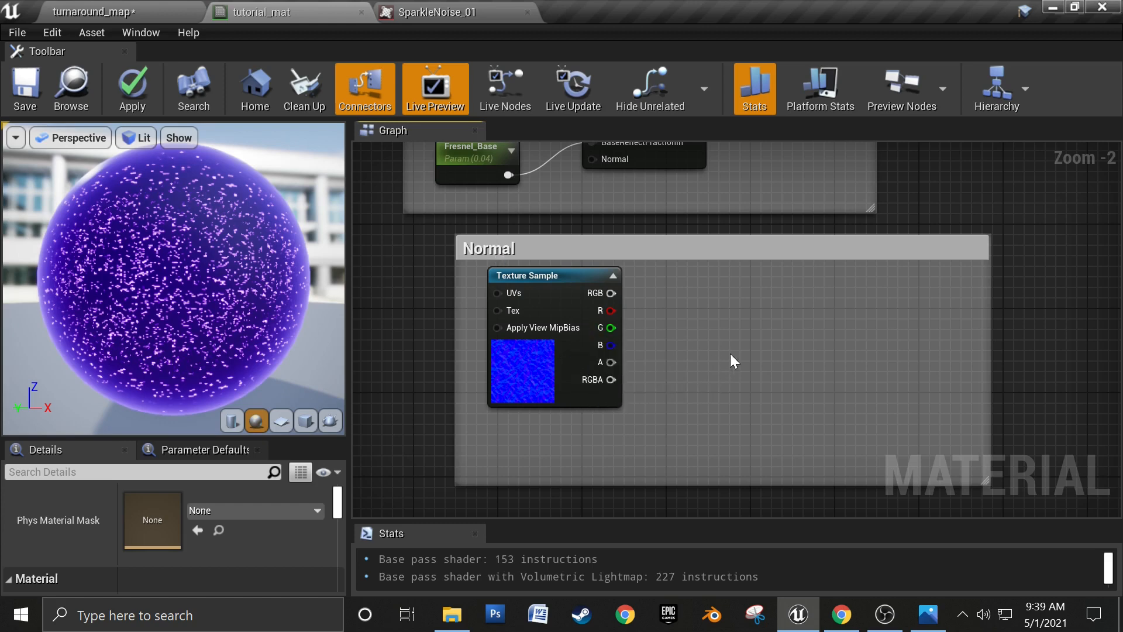
{"action": "scroll", "coordinate": [653, 313], "scroll_direction": "up", "scroll_amount": 1}
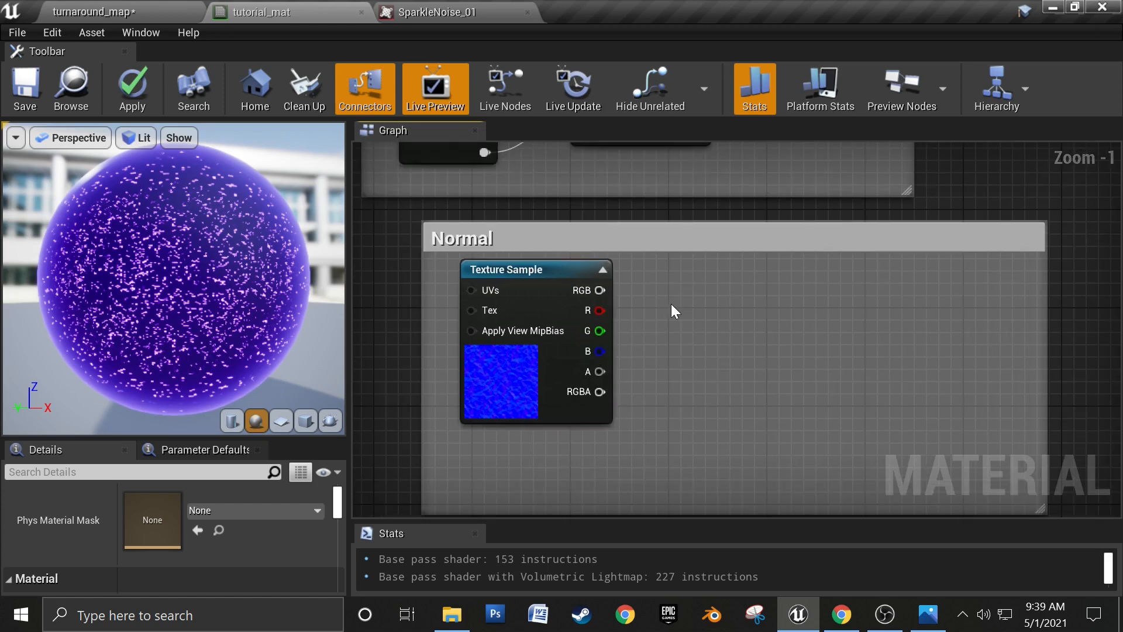
{"action": "right_click", "coordinate": [672, 304]}
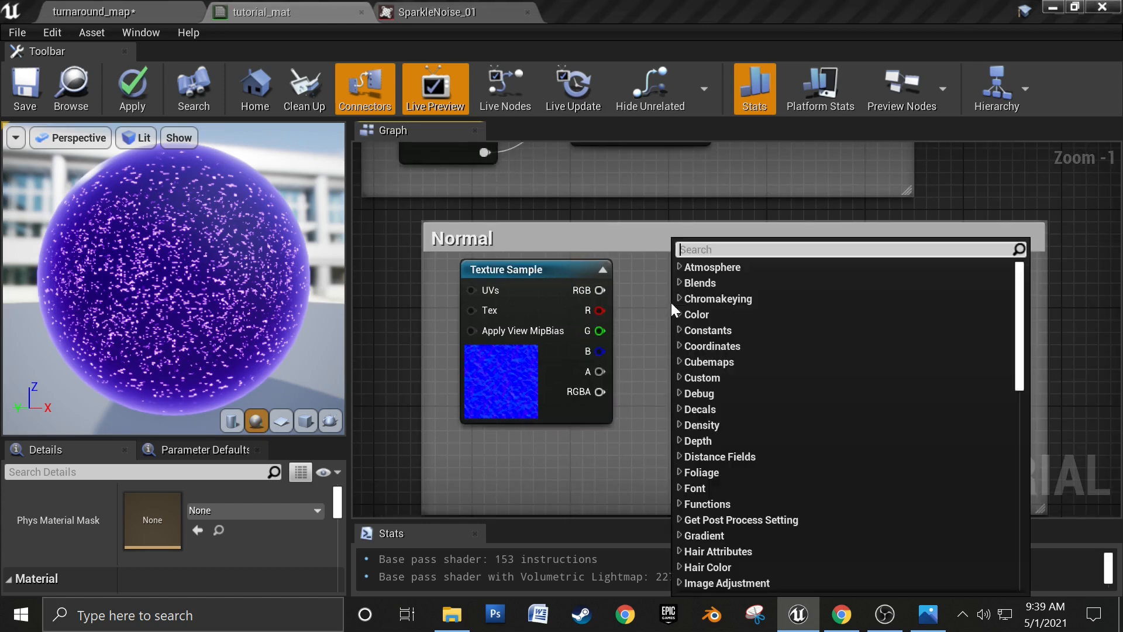
{"action": "type", "text": "comp"}
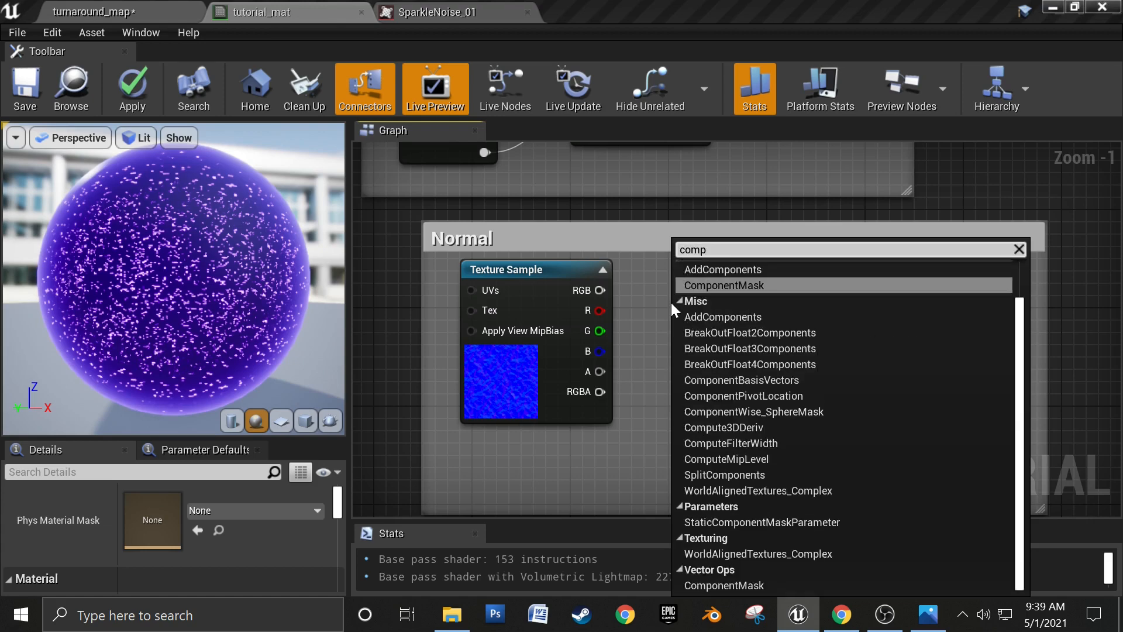
{"action": "left_click", "coordinate": [690, 286]}
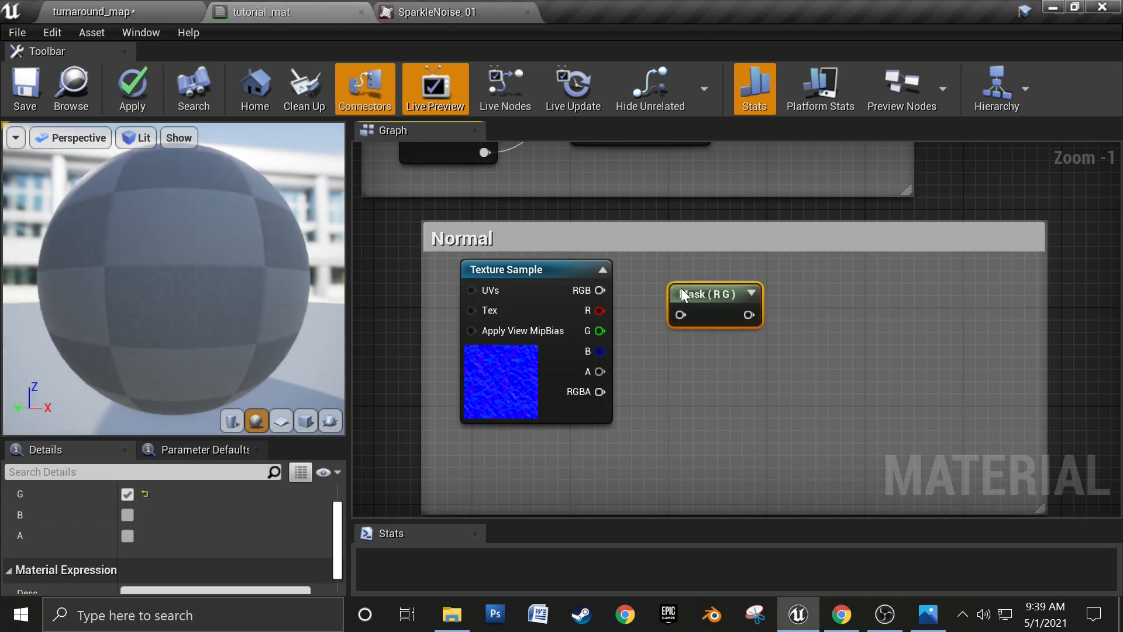
{"action": "left_click_drag", "start_coordinate": [683, 293], "coordinate": [669, 280]}
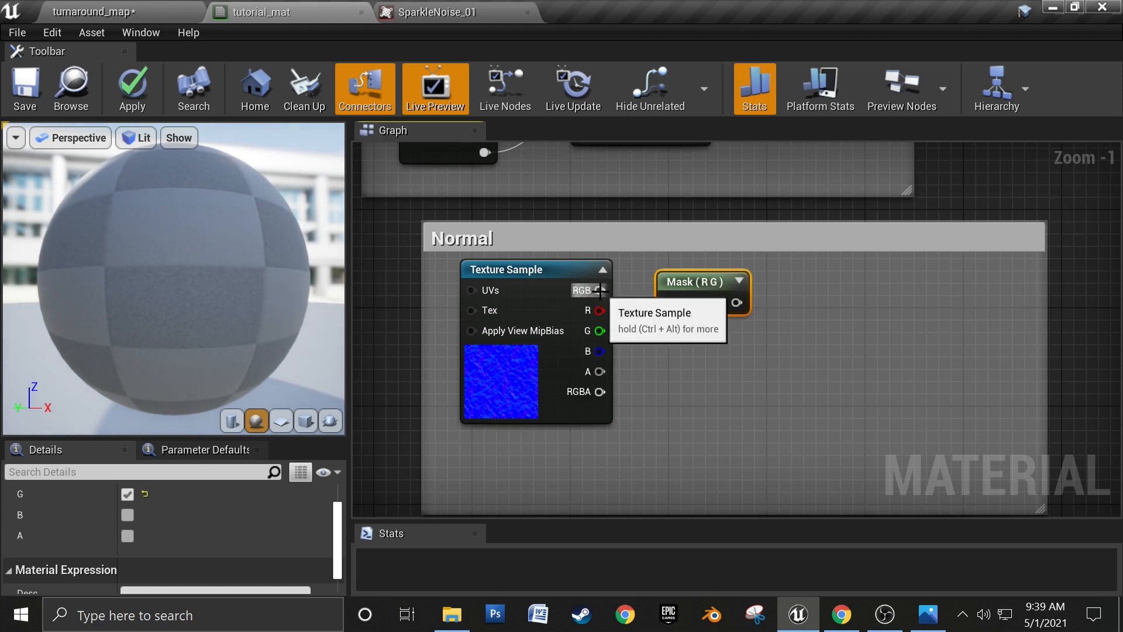
{"action": "left_click_drag", "start_coordinate": [599, 290], "coordinate": [695, 280]}
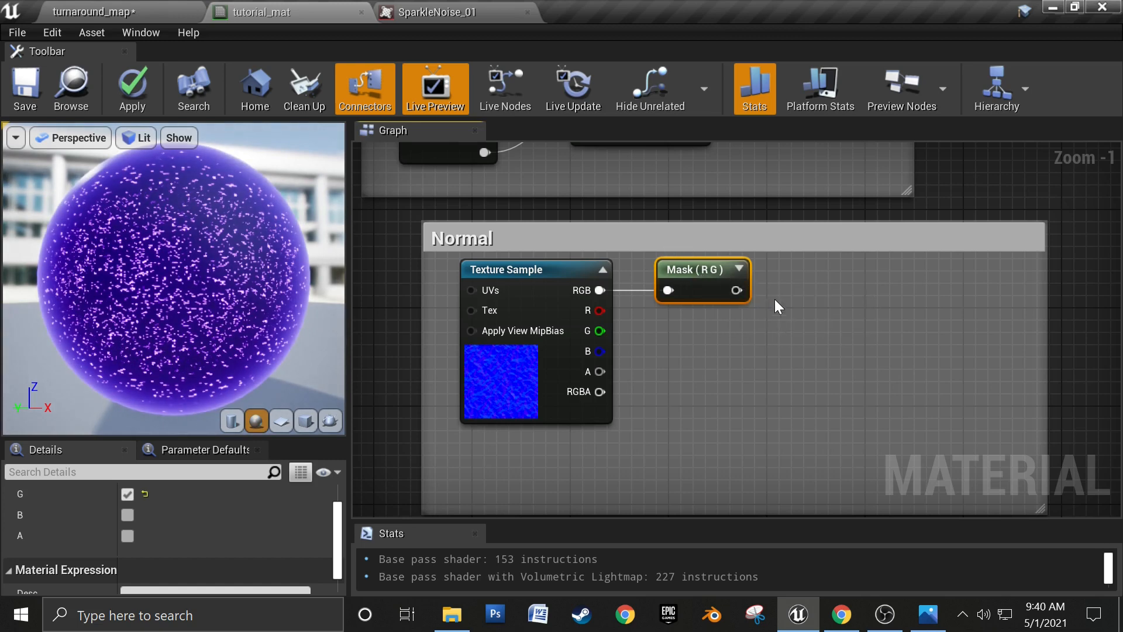
Step: Add a Multiply node beside the Mask (R G) node and feed the mask's output into its A input
{"action": "left_click", "coordinate": [799, 290]}
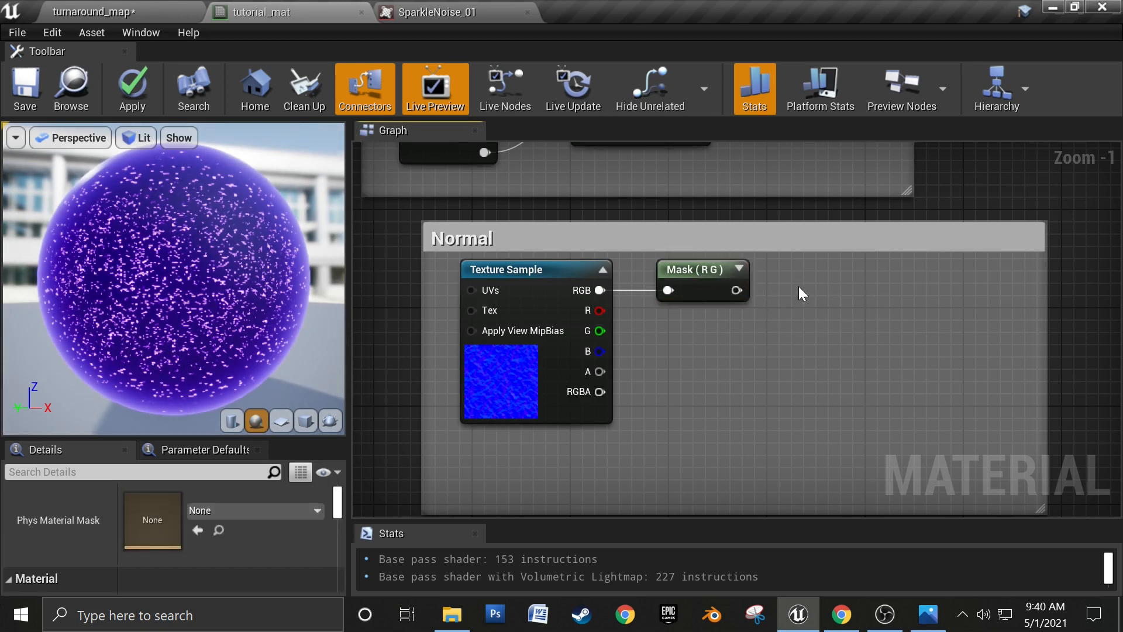
{"action": "left_click", "coordinate": [799, 288]}
{"action": "left_click_drag", "start_coordinate": [737, 290], "coordinate": [846, 283]}
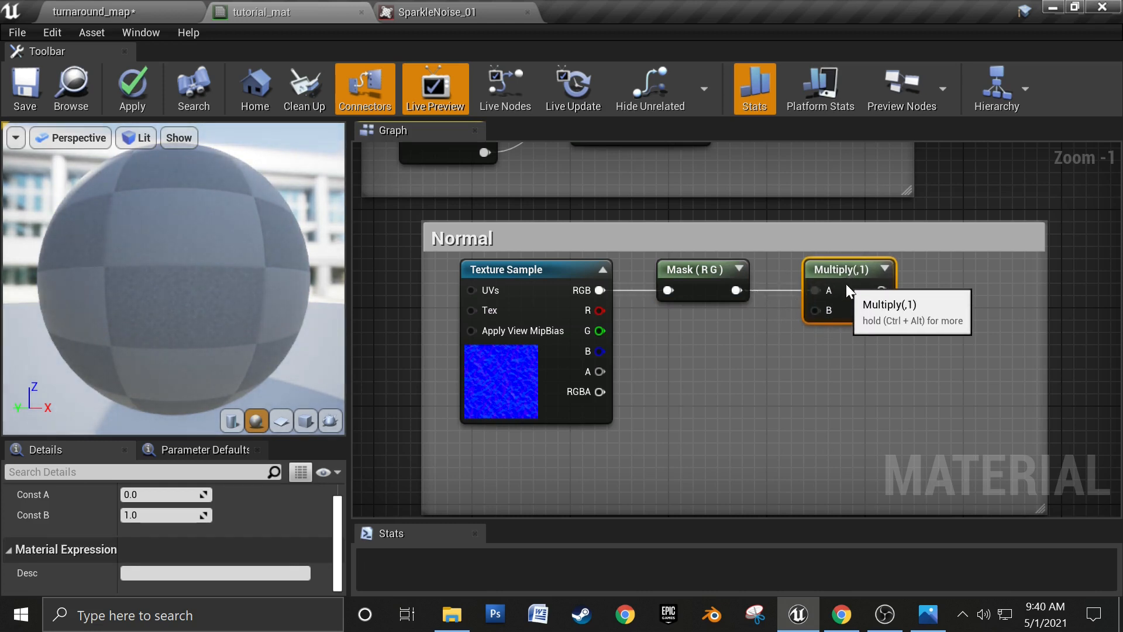
Step: Add a scalar parameter named Normal_Strength below the Mask node inside the Normal comment
{"action": "left_click", "coordinate": [703, 404]}
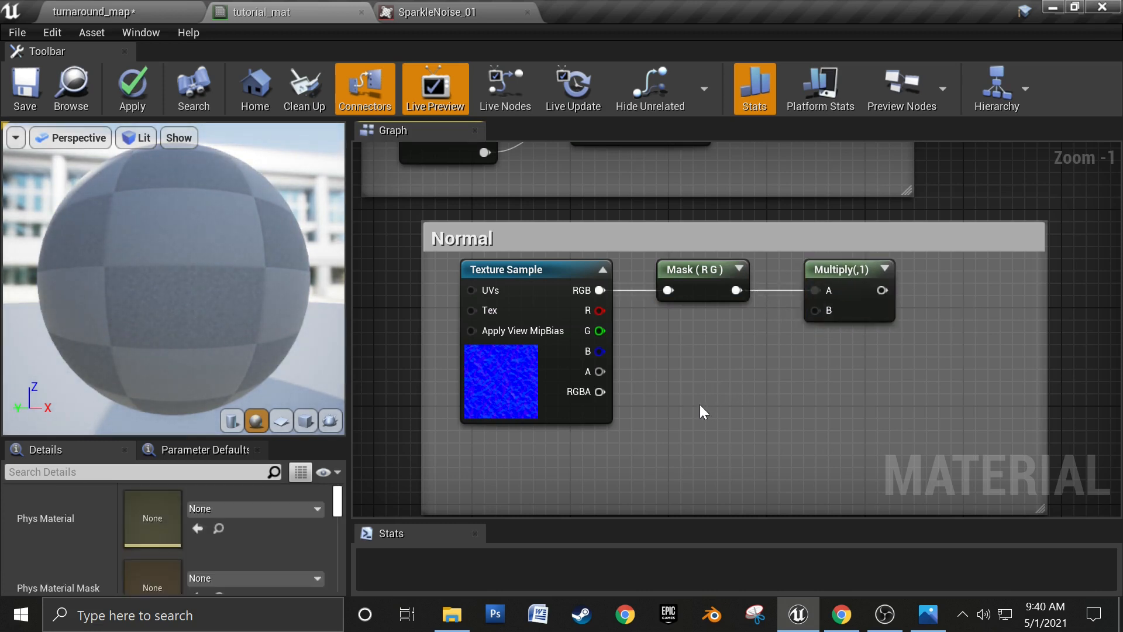
{"action": "left_click", "coordinate": [679, 384]}
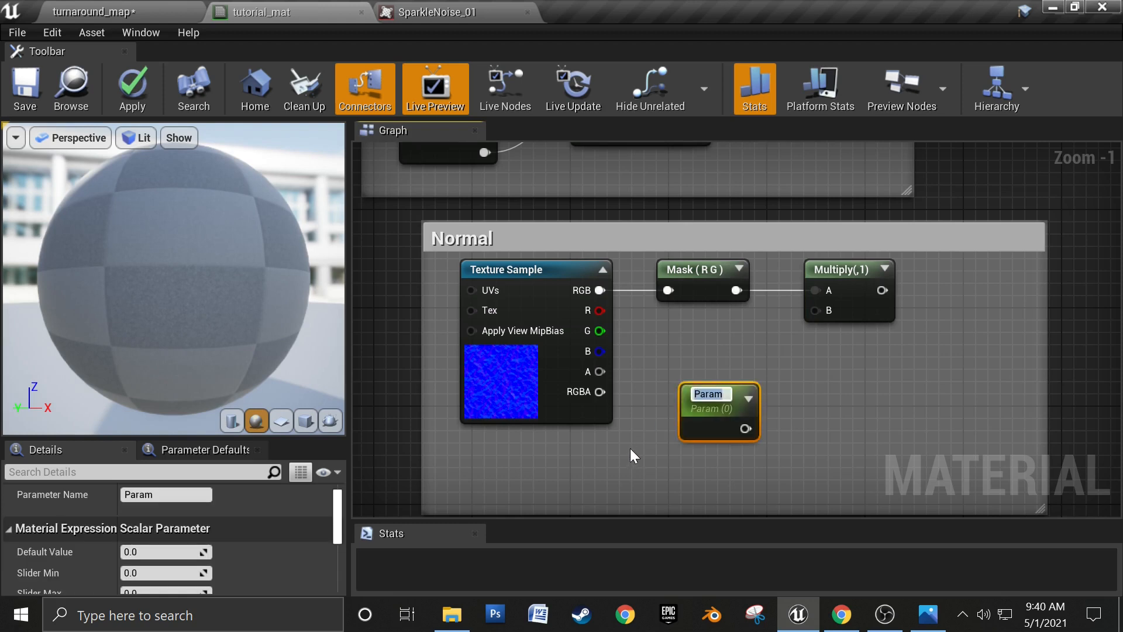
{"action": "type", "text": "Normal"}
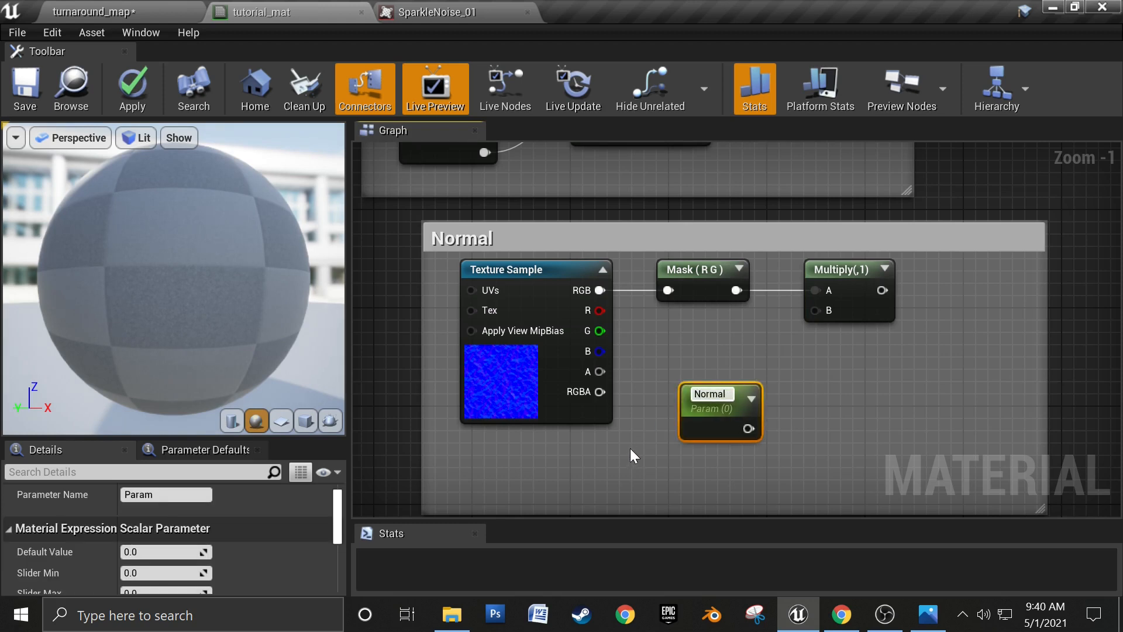
{"action": "type", "text": "_Stren"}
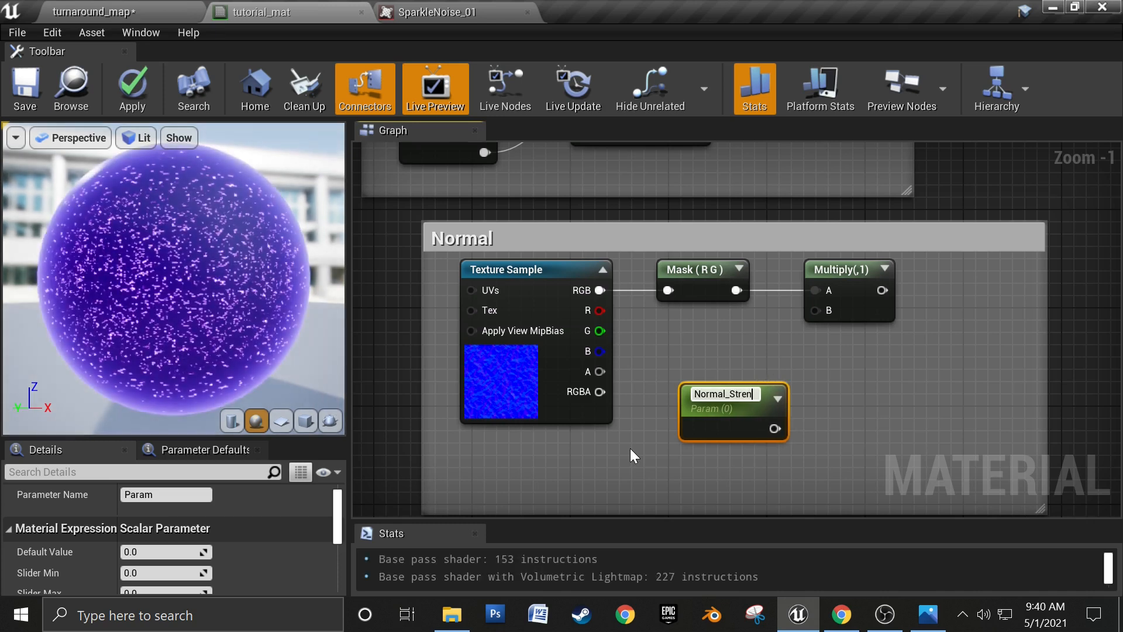
{"action": "type", "text": "gth"}
{"action": "key", "text": "Return"}
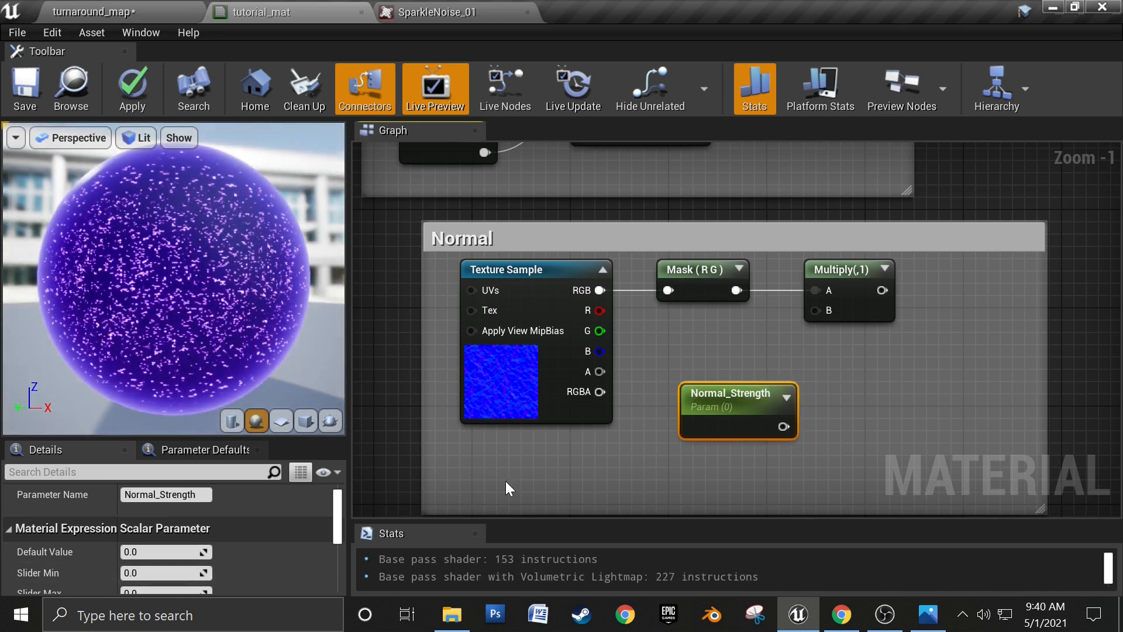
Step: Set Normal_Strength's default value to 1 and connect it to the Multiply node's B input
{"action": "left_click", "coordinate": [164, 552]}
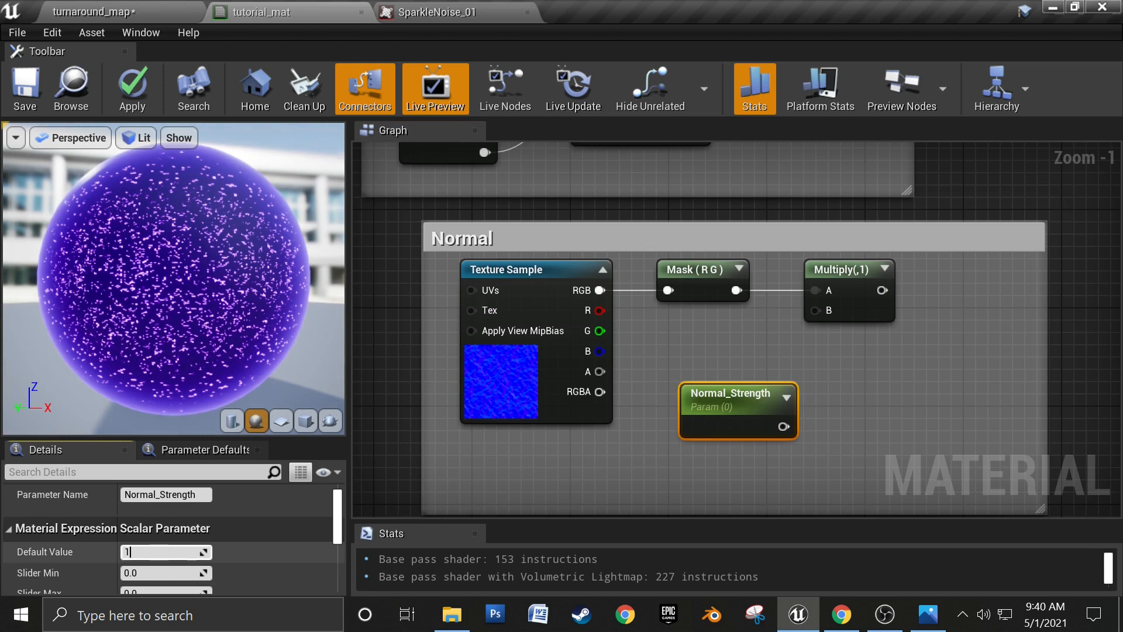
{"action": "key", "text": "Return"}
{"action": "left_click_drag", "start_coordinate": [760, 431], "coordinate": [817, 309]}
Step: Widen the Normal comment box to the right to make room beyond the Multiply node
{"action": "right_click_drag", "start_coordinate": [874, 375], "coordinate": [719, 383]}
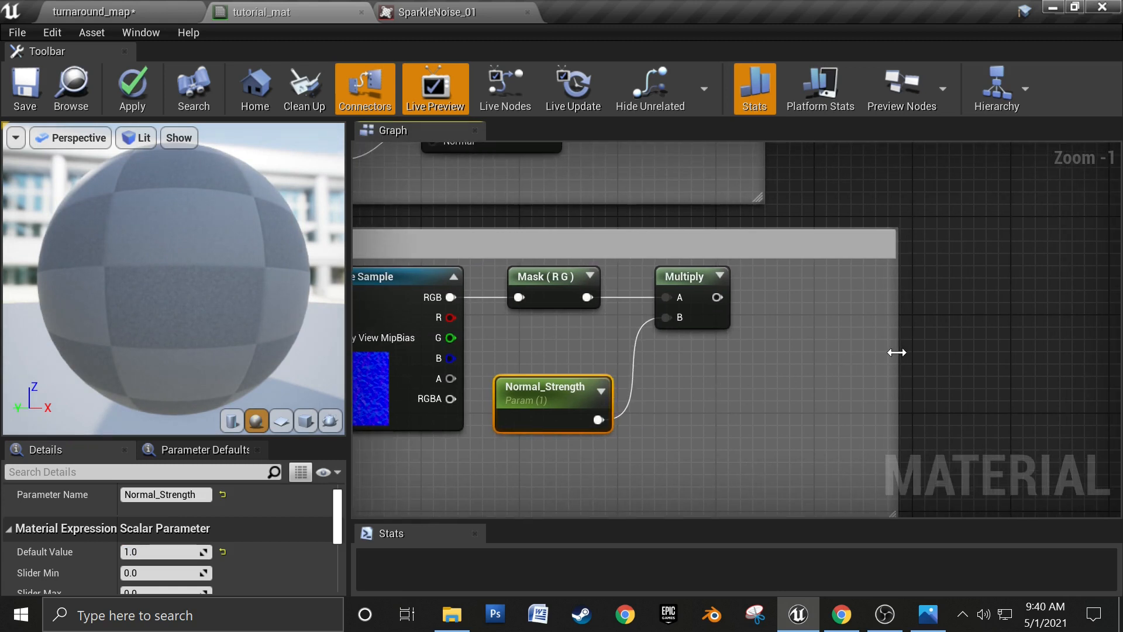
{"action": "left_click_drag", "start_coordinate": [896, 352], "coordinate": [952, 349]}
{"action": "right_click_drag", "start_coordinate": [848, 352], "coordinate": [934, 357]}
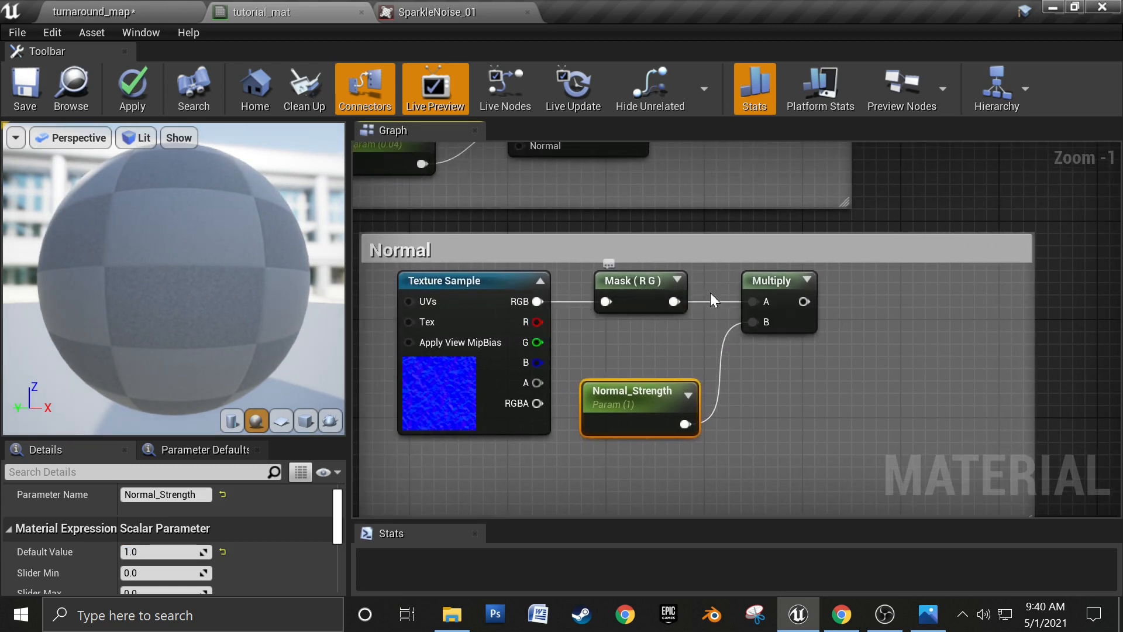
{"action": "left_click_drag", "start_coordinate": [710, 292], "coordinate": [753, 302]}
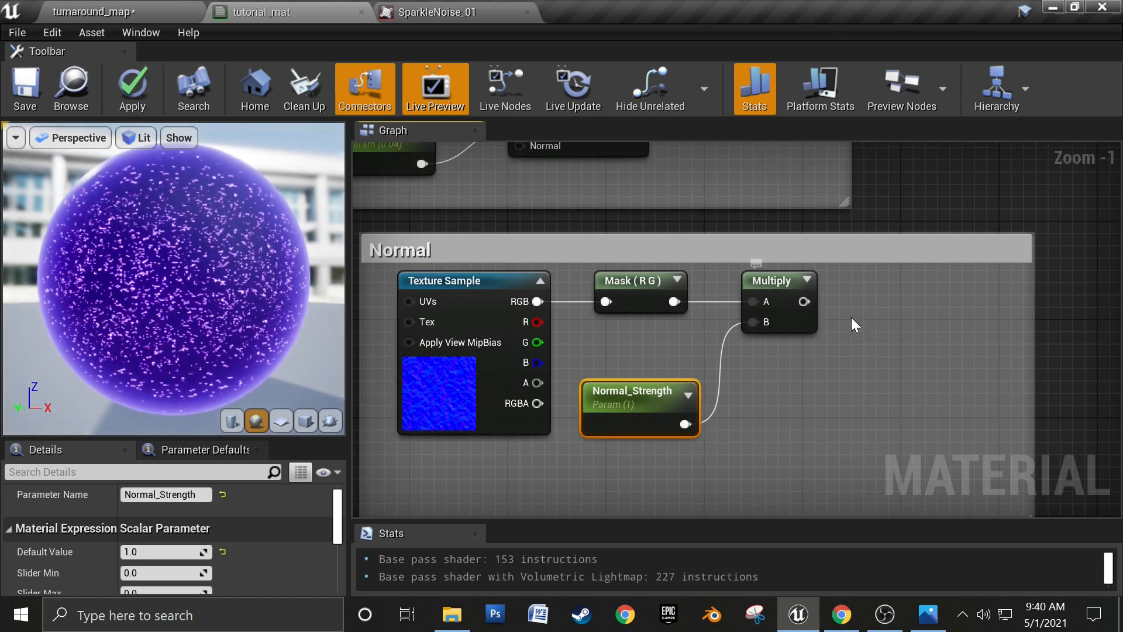
Step: Add an AppendVector node after the Multiply, connecting the Multiply output to A and the Texture Sample's blue channel to B
{"action": "right_click", "coordinate": [893, 323]}
{"action": "type", "text": "app"}
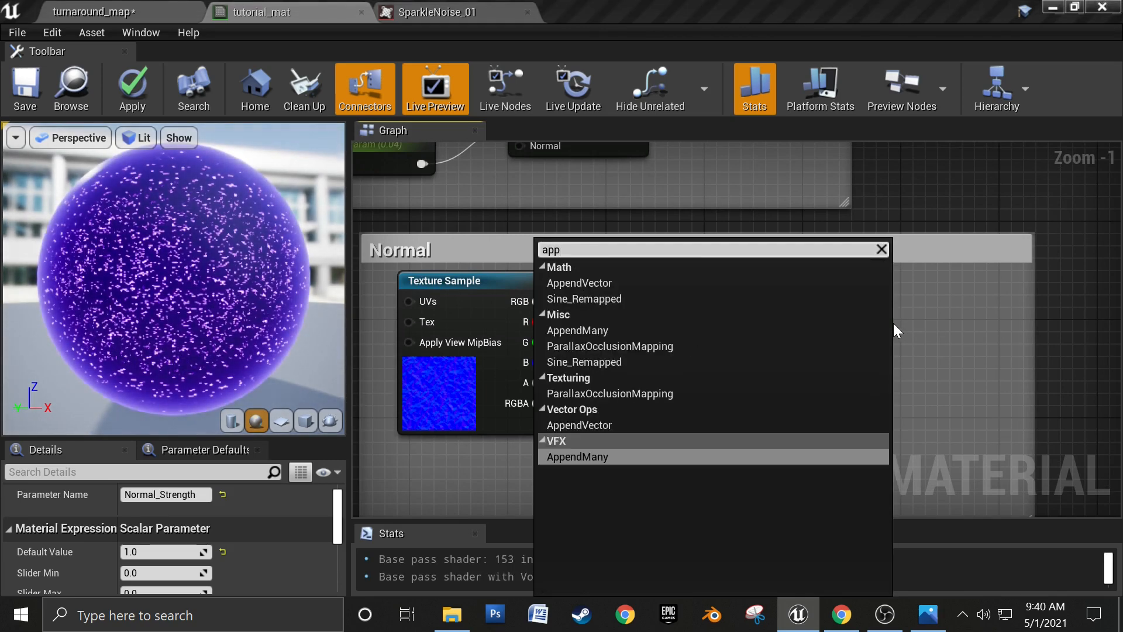
{"action": "left_click", "coordinate": [671, 282]}
{"action": "left_click_drag", "start_coordinate": [804, 302], "coordinate": [905, 353]}
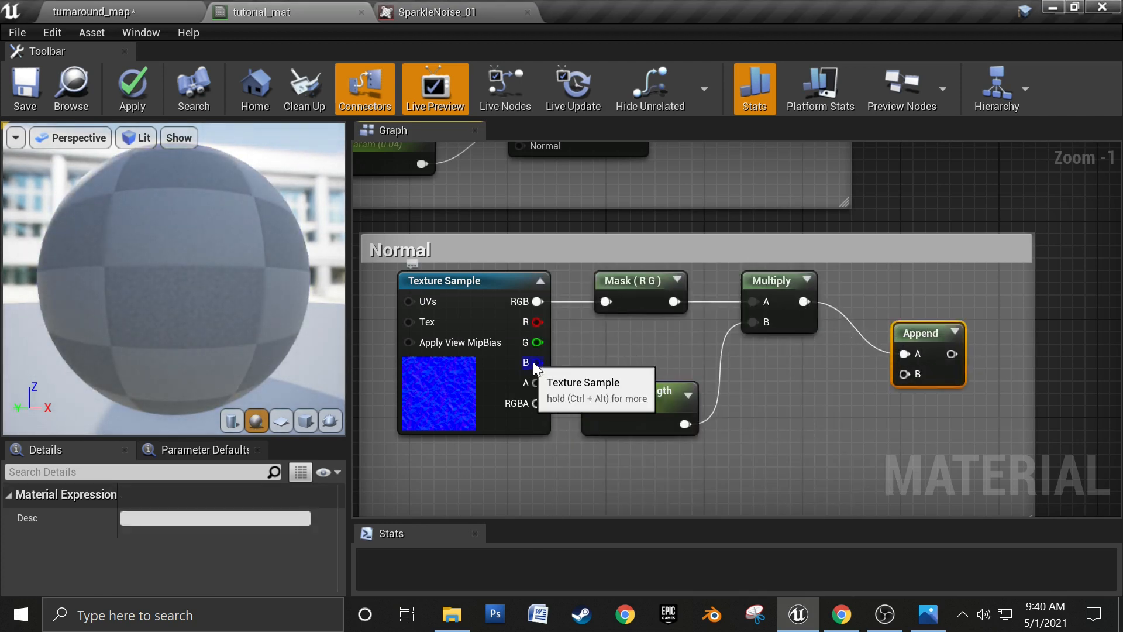
{"action": "left_click_drag", "start_coordinate": [534, 362], "coordinate": [904, 374]}
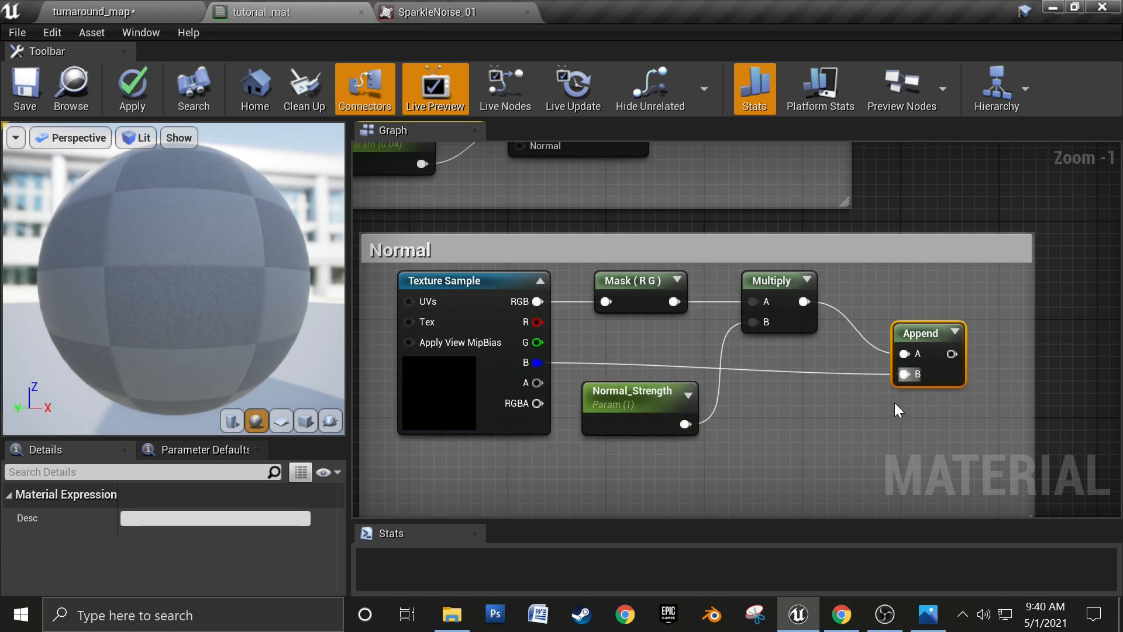
Step: Shift the Append node slightly up and shrink the Normal comment box's height and width to fit its nodes
{"action": "right_click_drag", "start_coordinate": [894, 402], "coordinate": [917, 388]}
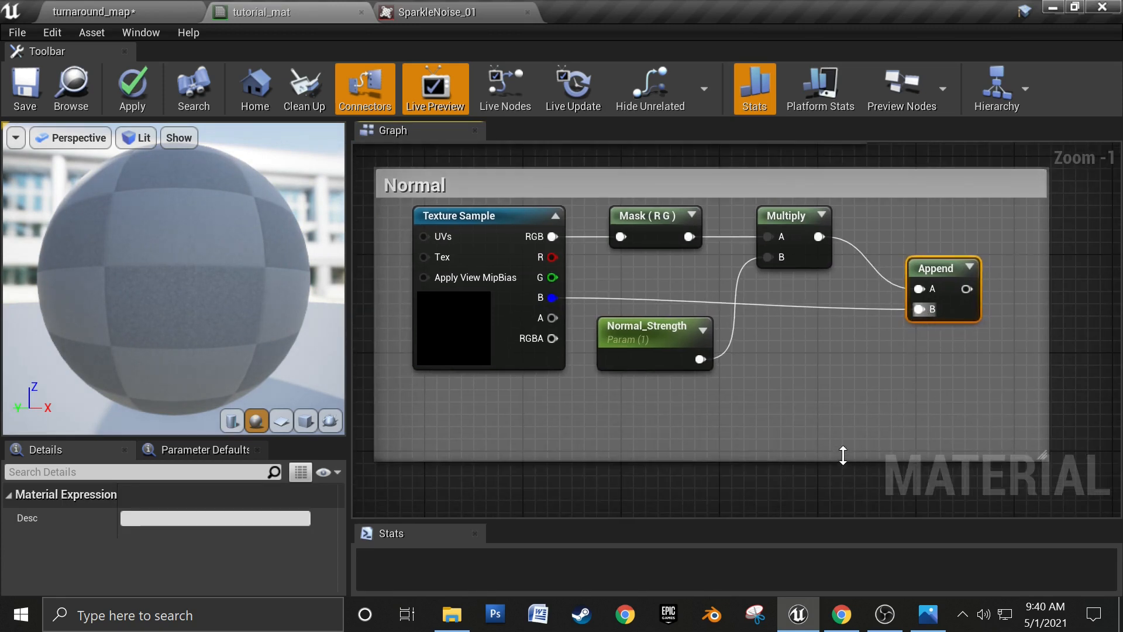
{"action": "left_click_drag", "start_coordinate": [843, 456], "coordinate": [846, 390]}
{"action": "left_click_drag", "start_coordinate": [942, 263], "coordinate": [938, 248]}
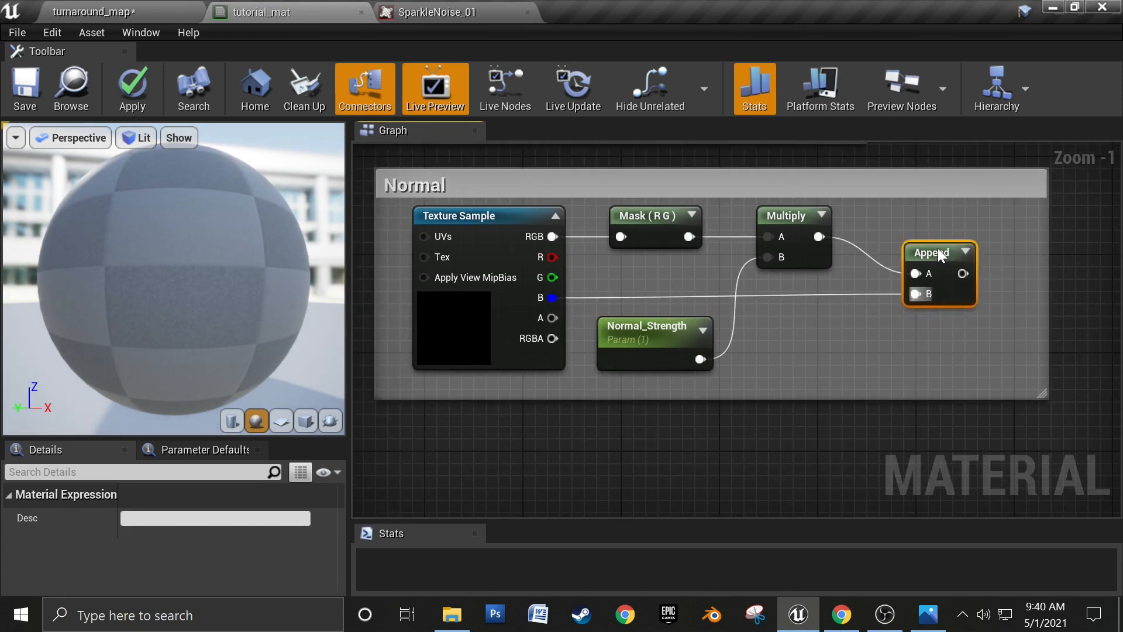
{"action": "right_click_drag", "start_coordinate": [1008, 299], "coordinate": [985, 359]}
{"action": "left_click_drag", "start_coordinate": [1026, 345], "coordinate": [988, 346]}
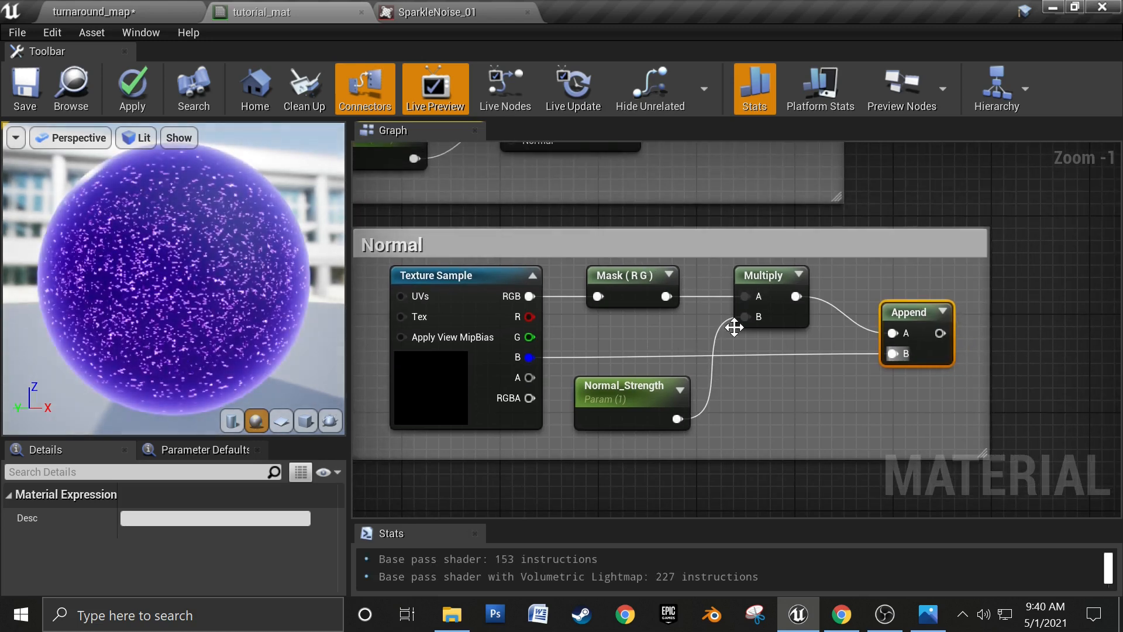
Step: Connect the Append output to the Normal input of the tutorial_mat output node and save the material
{"action": "right_click_drag", "start_coordinate": [1033, 222], "coordinate": [877, 283]}
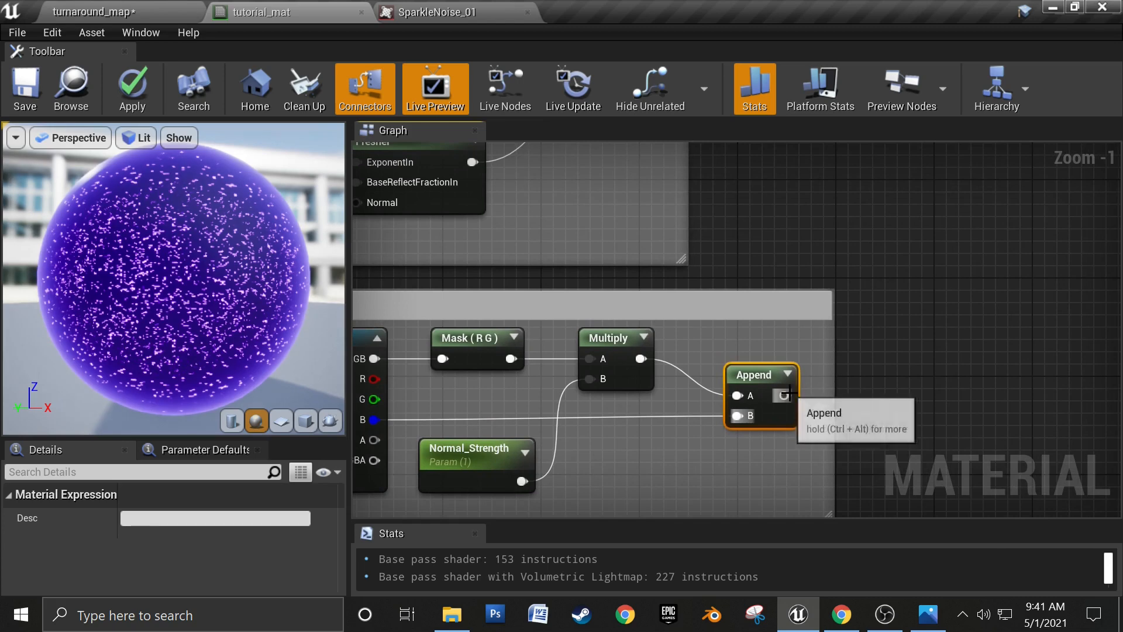
{"action": "left_click_drag", "start_coordinate": [785, 396], "coordinate": [868, 456]}
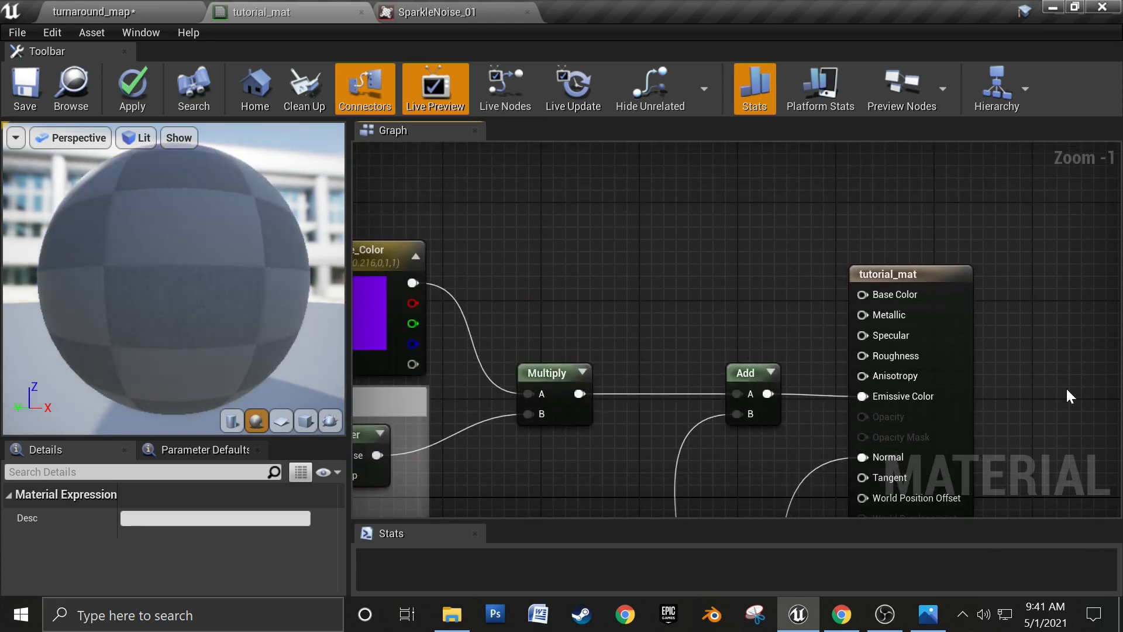
{"action": "right_click_drag", "start_coordinate": [1066, 387], "coordinate": [1041, 225]}
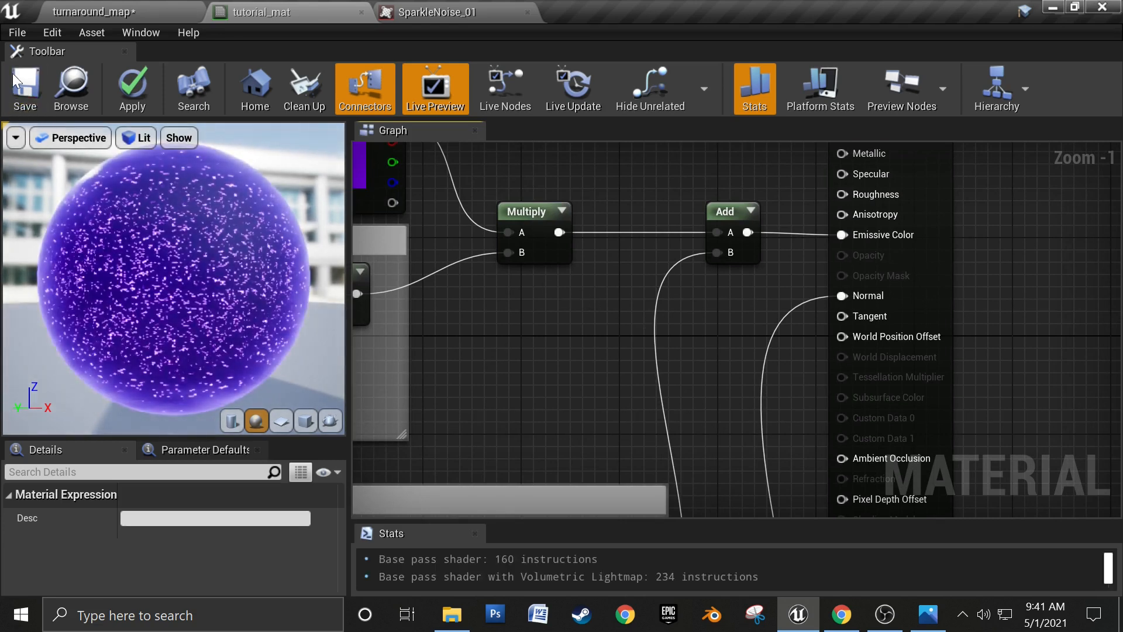
{"action": "left_click", "coordinate": [23, 88]}
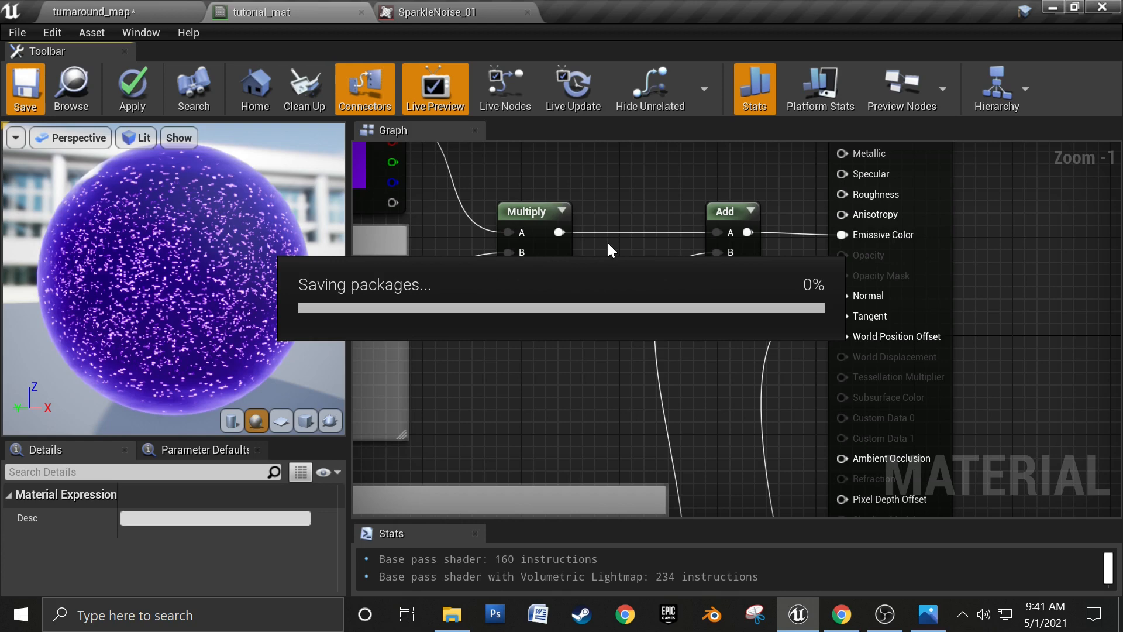
Step: From the turnaround_map level, open the crystal's assigned material instance and override Normal_Strength with 5
{"action": "left_click", "coordinate": [105, 8]}
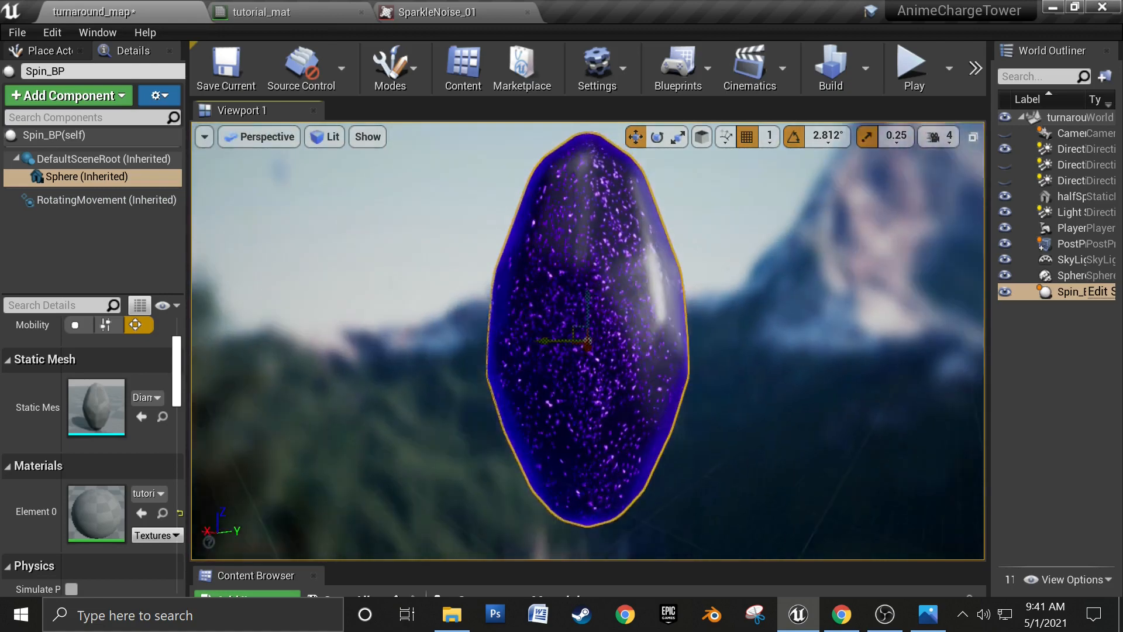
{"action": "left_click_drag", "start_coordinate": [588, 339], "coordinate": [614, 305], "text": "alt"}
{"action": "mouse_move", "coordinate": [694, 320]}
{"action": "left_mouse_down", "text": "alt"}
{"action": "mouse_move", "coordinate": [632, 322]}
{"action": "mouse_move", "coordinate": [694, 320]}
{"action": "left_mouse_up", "text": "alt"}
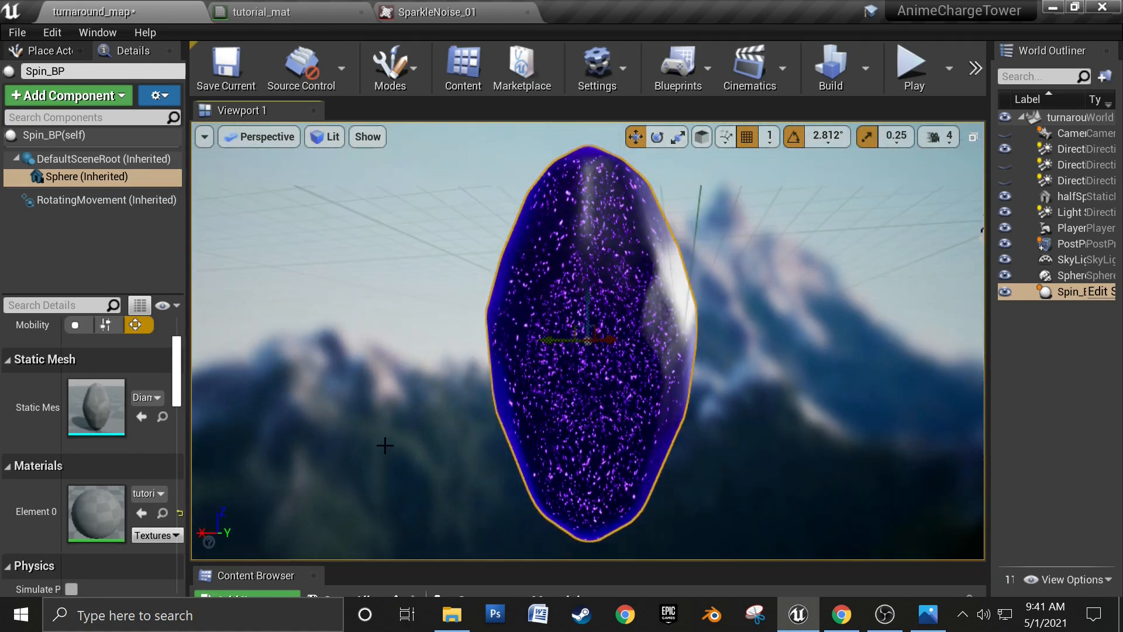
{"action": "double_click", "coordinate": [97, 507]}
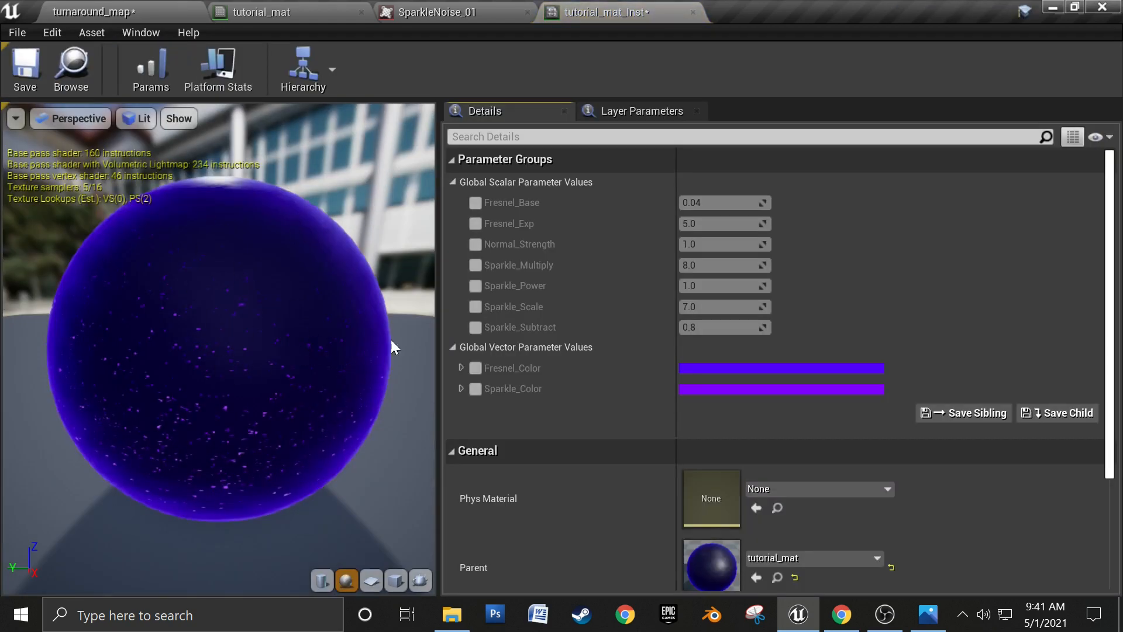
{"action": "left_click", "coordinate": [475, 244]}
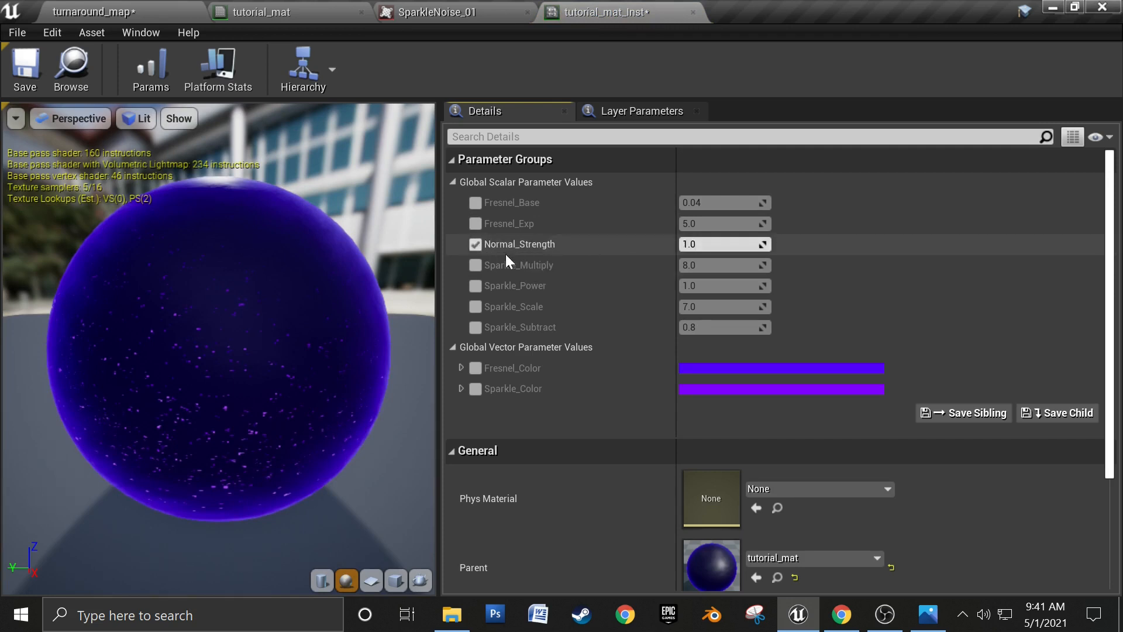
{"action": "left_click", "coordinate": [703, 248]}
{"action": "type", "text": "5"}
{"action": "key", "text": "Return"}
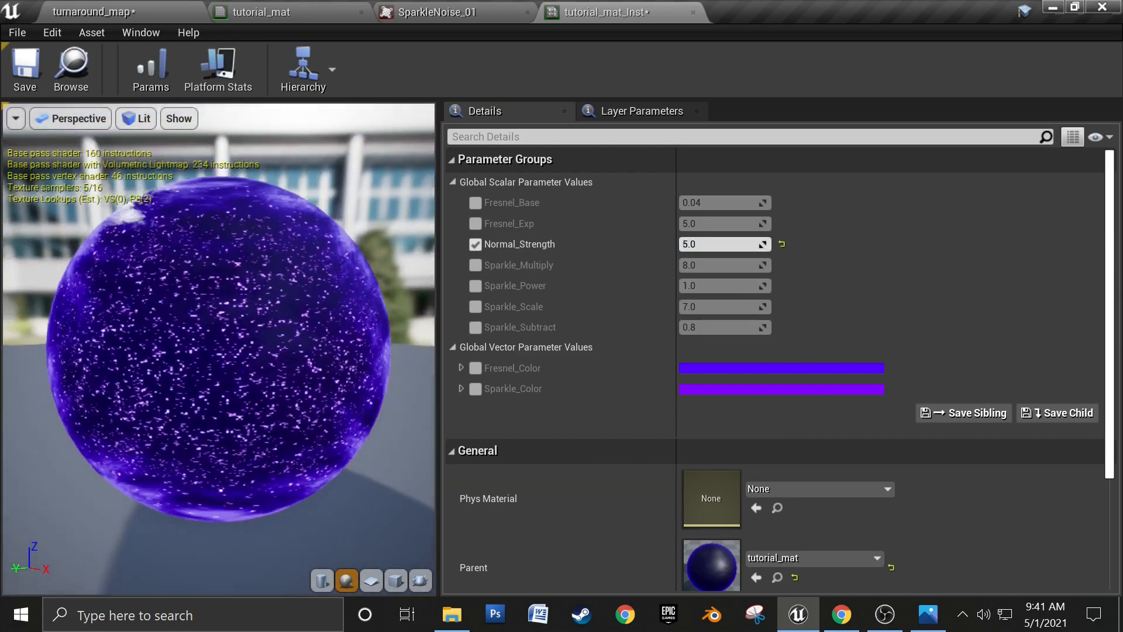
Step: Check the stronger normals on the preview sphere and save the tutorial_mat_Inst material instance
{"action": "left_click_drag", "start_coordinate": [245, 345], "coordinate": [176, 351]}
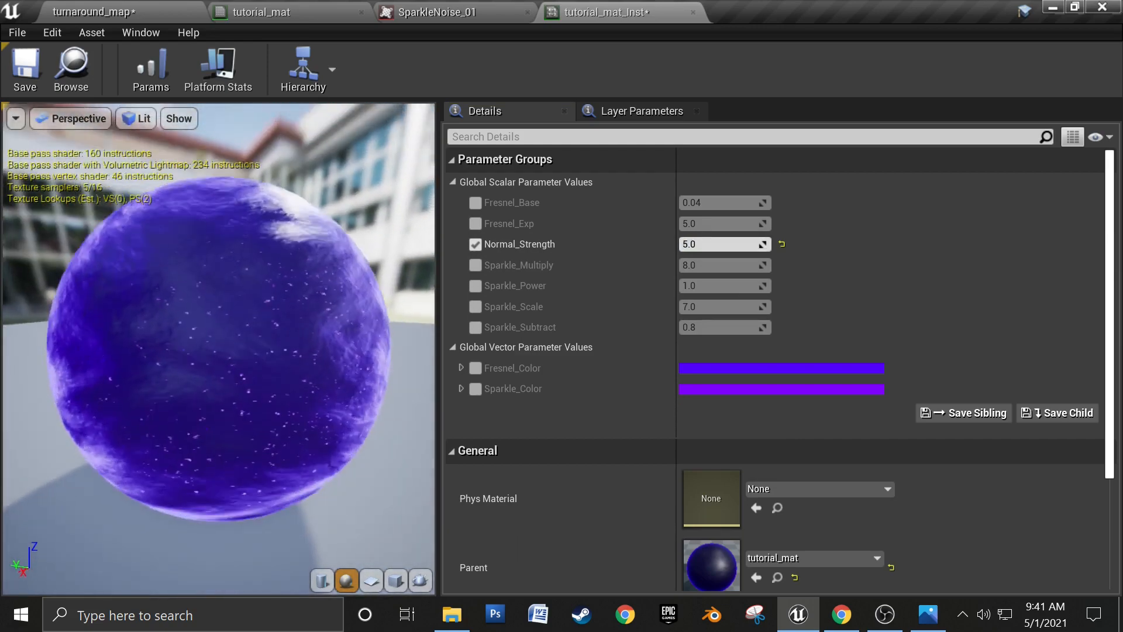
{"action": "left_click_drag", "start_coordinate": [198, 407], "coordinate": [227, 399]}
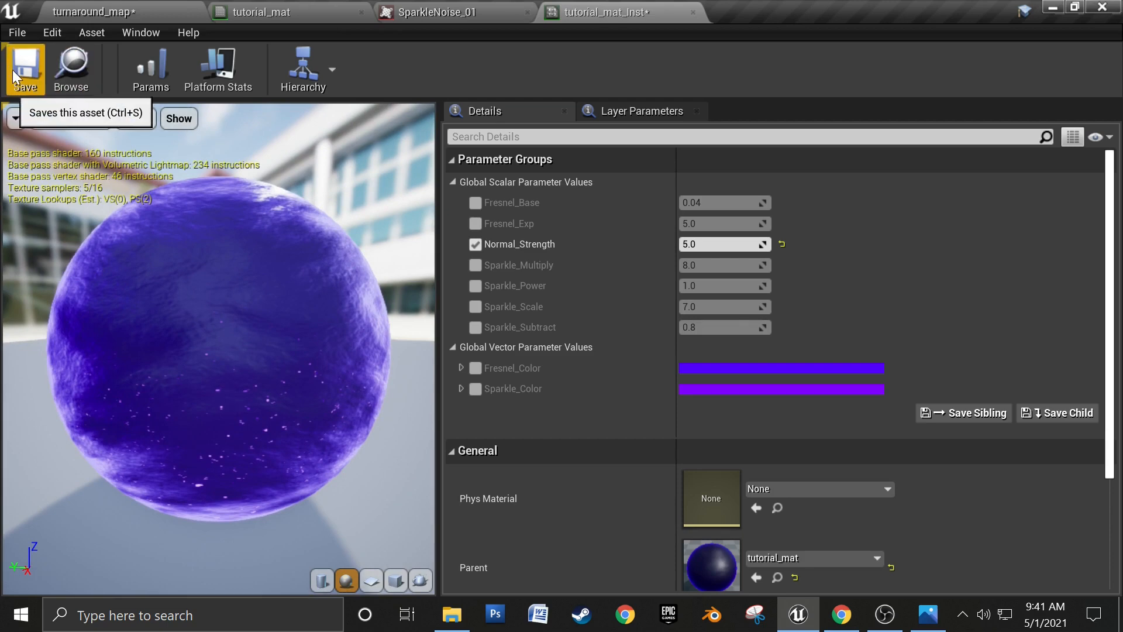
{"action": "left_click", "coordinate": [41, 67]}
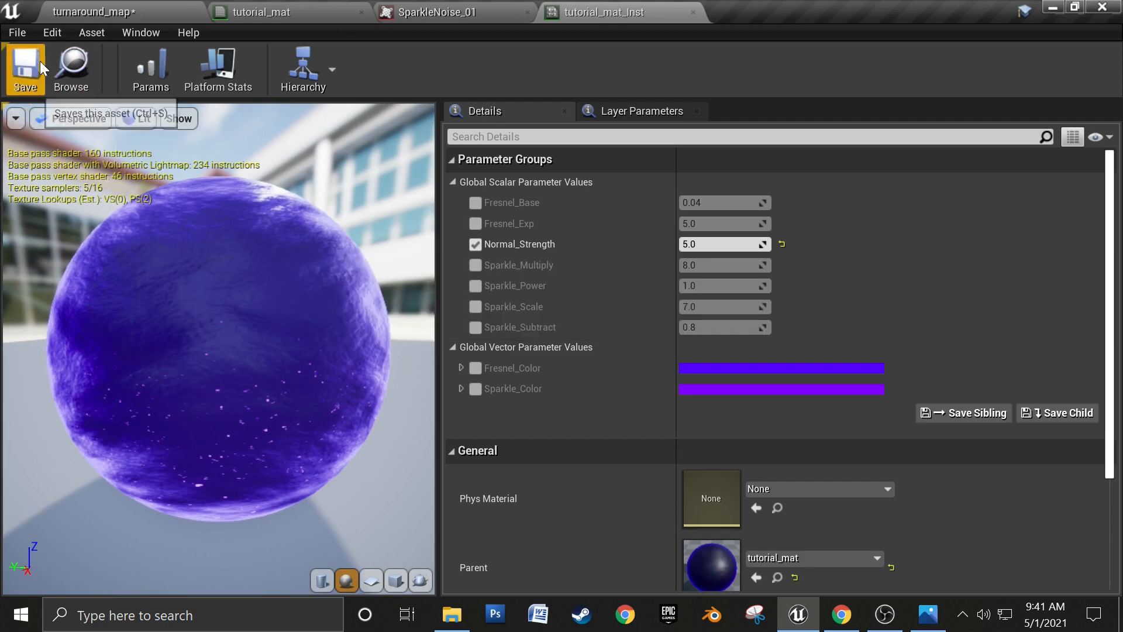
Step: Examine the normal detail on the crystal in the turnaround_map level and the output connections in the tutorial_mat graph
{"action": "left_click", "coordinate": [117, 9]}
{"action": "left_click_drag", "start_coordinate": [479, 378], "coordinate": [380, 348], "text": "alt"}
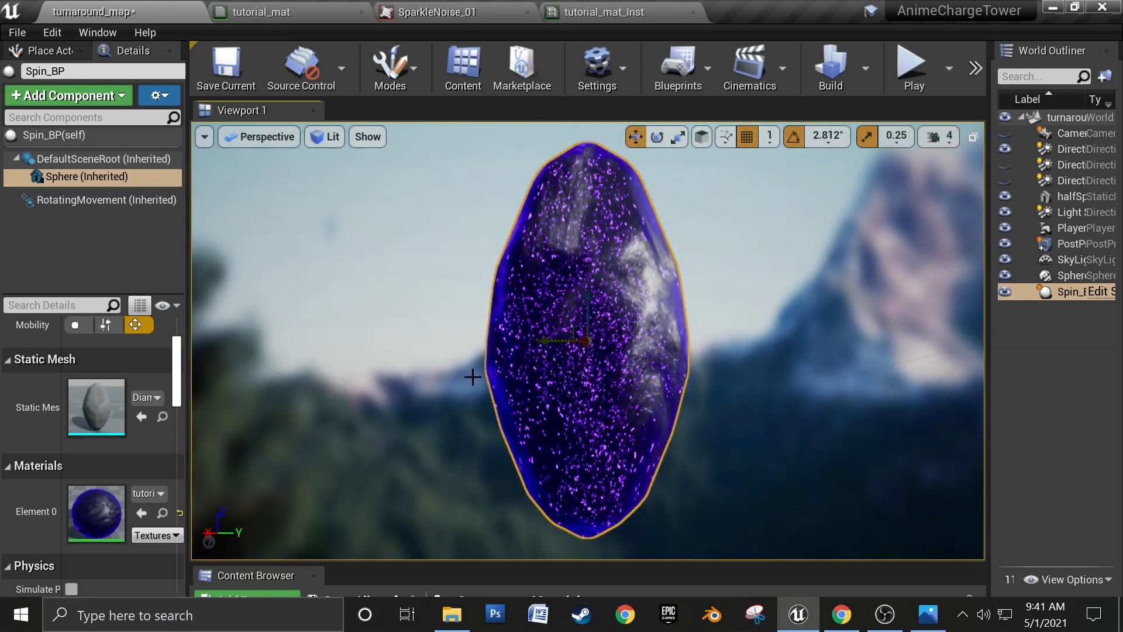
{"action": "mouse_move", "coordinate": [537, 174]}
{"action": "left_mouse_down", "text": "alt"}
{"action": "mouse_move", "coordinate": [550, 179]}
{"action": "mouse_move", "coordinate": [503, 169]}
{"action": "mouse_move", "coordinate": [537, 174]}
{"action": "left_mouse_up", "text": "alt"}
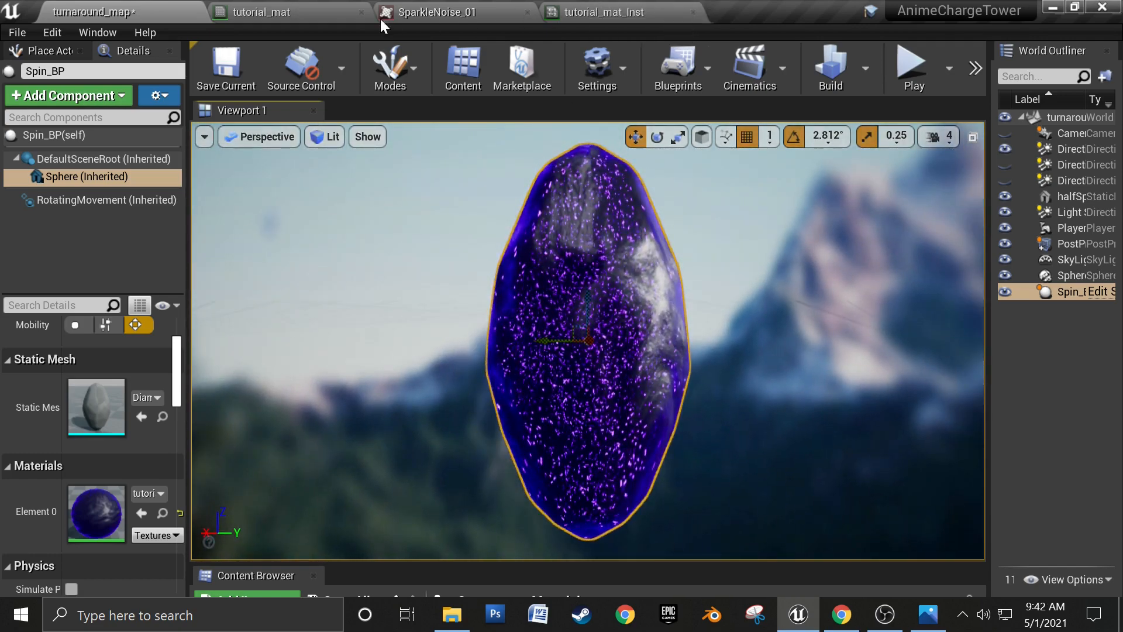
{"action": "left_click", "coordinate": [275, 12]}
{"action": "right_click_drag", "start_coordinate": [615, 345], "coordinate": [618, 275]}
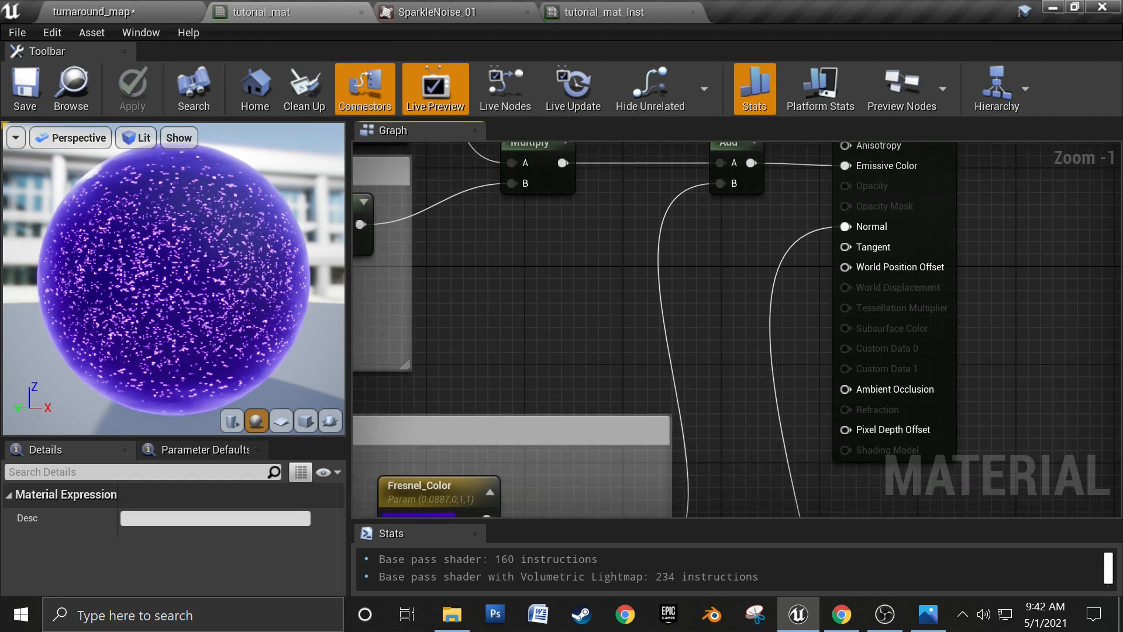
{"action": "left_click", "coordinate": [91, 8]}
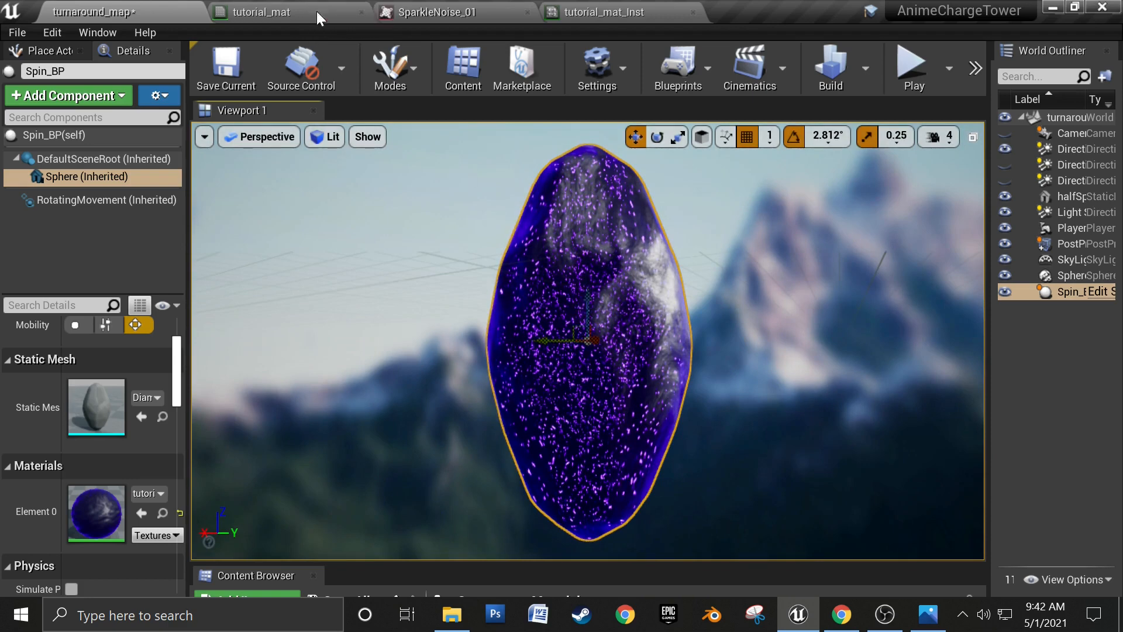
{"action": "left_click", "coordinate": [286, 11]}
{"action": "right_click_drag", "start_coordinate": [432, 147], "coordinate": [462, 342]}
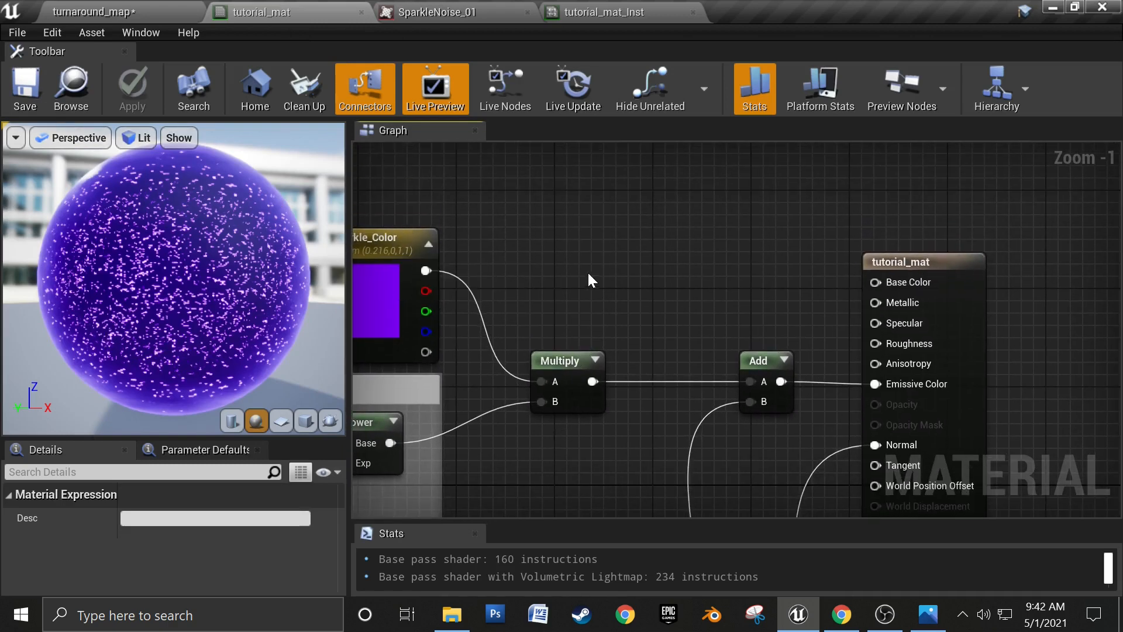
{"action": "right_click_drag", "start_coordinate": [624, 266], "coordinate": [580, 233]}
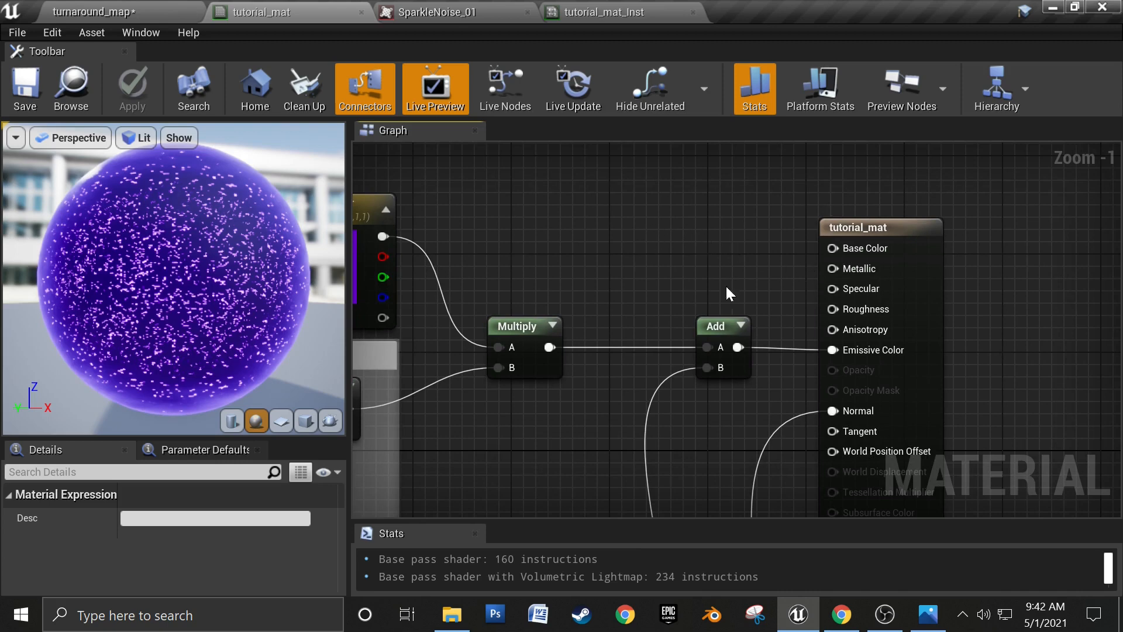
Step: Add a three-component vector constant to the tutorial_mat graph above Sparkle_Color and convert it to a parameter named Base Color
{"action": "right_click_drag", "start_coordinate": [659, 250], "coordinate": [780, 326]}
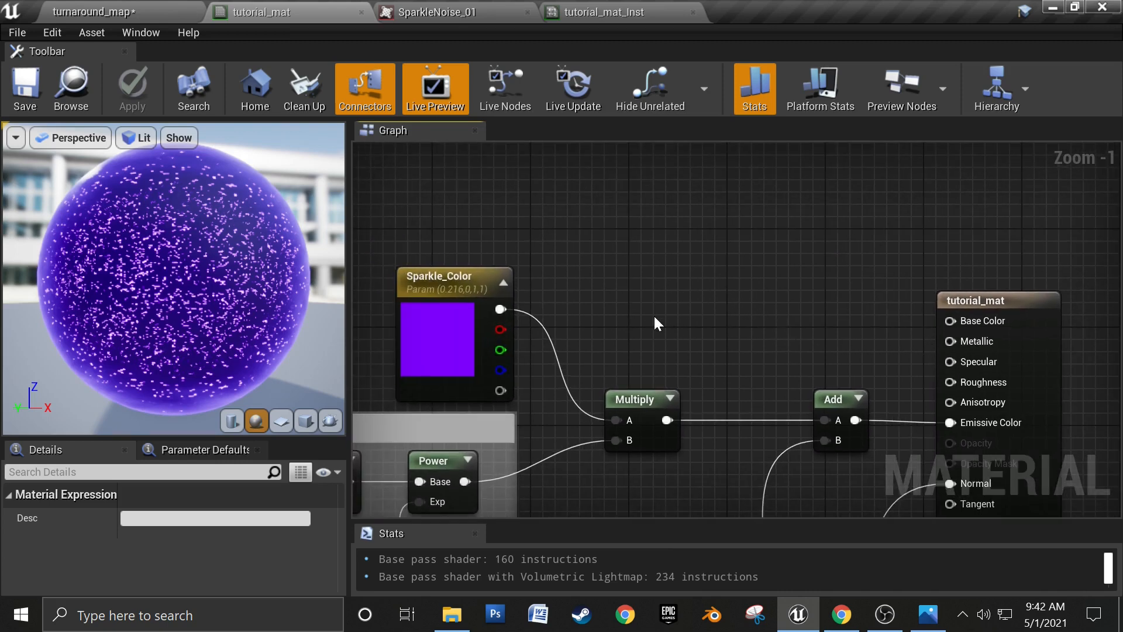
{"action": "key", "text": "alt+Tab"}
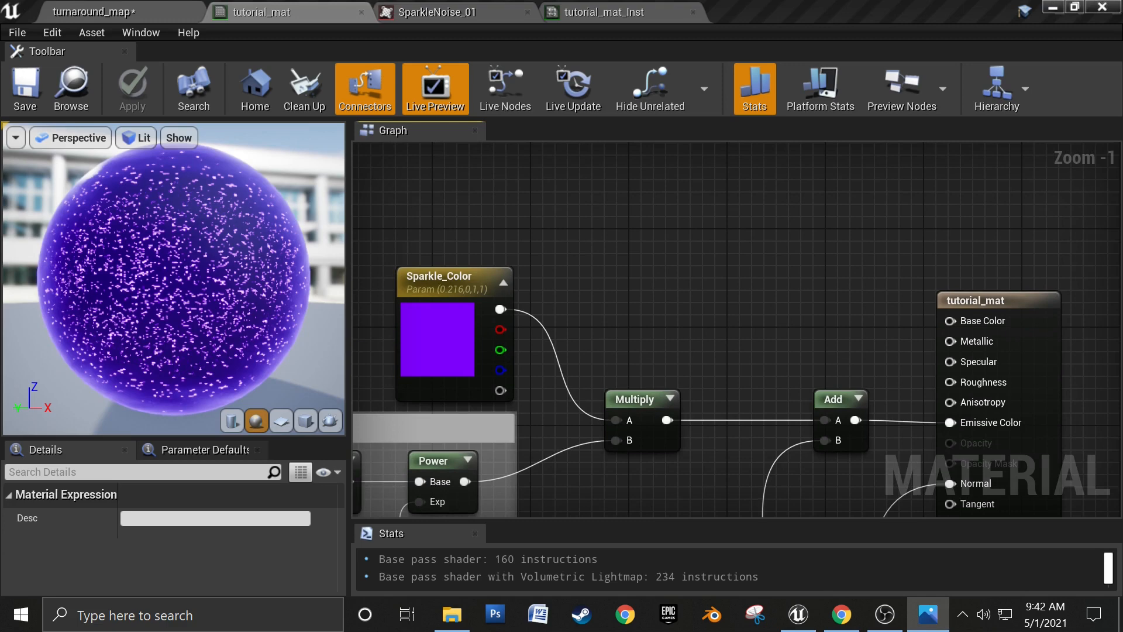
{"action": "right_click_drag", "start_coordinate": [614, 262], "coordinate": [691, 273]}
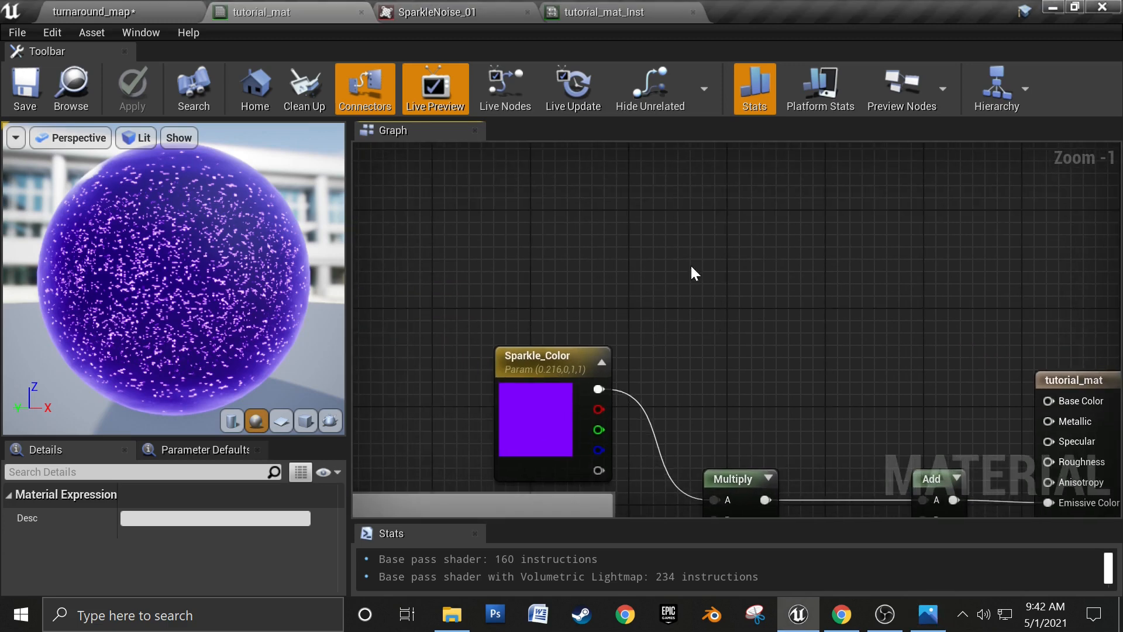
{"action": "left_click", "coordinate": [653, 241]}
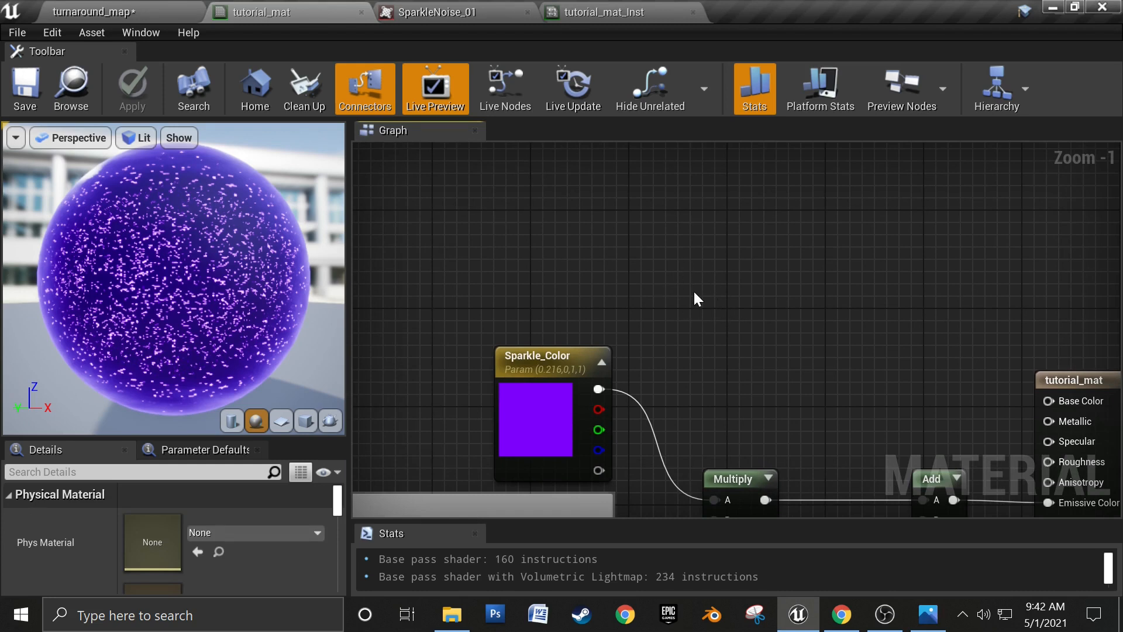
{"action": "left_click", "coordinate": [732, 223]}
{"action": "right_click", "coordinate": [771, 240]}
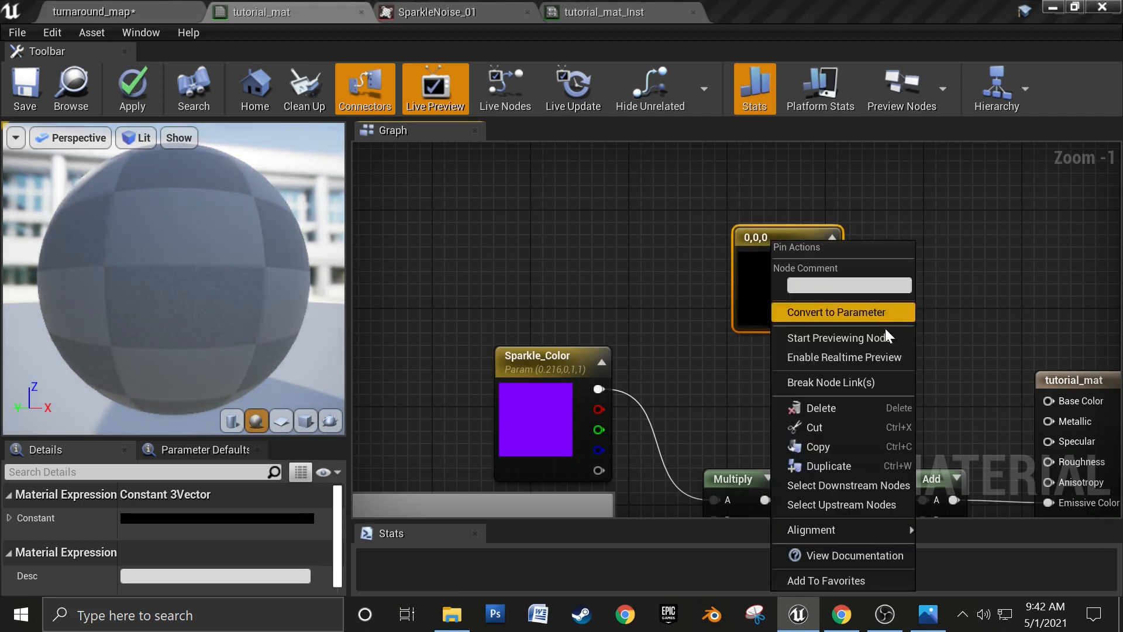
{"action": "left_click", "coordinate": [848, 313]}
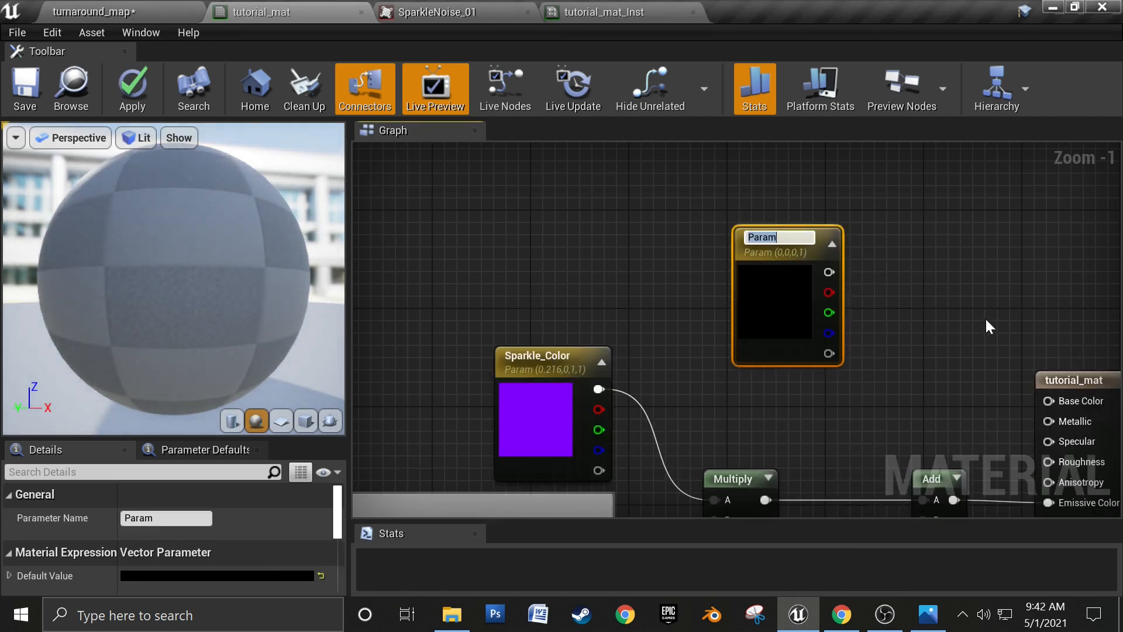
{"action": "type", "text": "Base Color"}
{"action": "key", "text": "Return"}
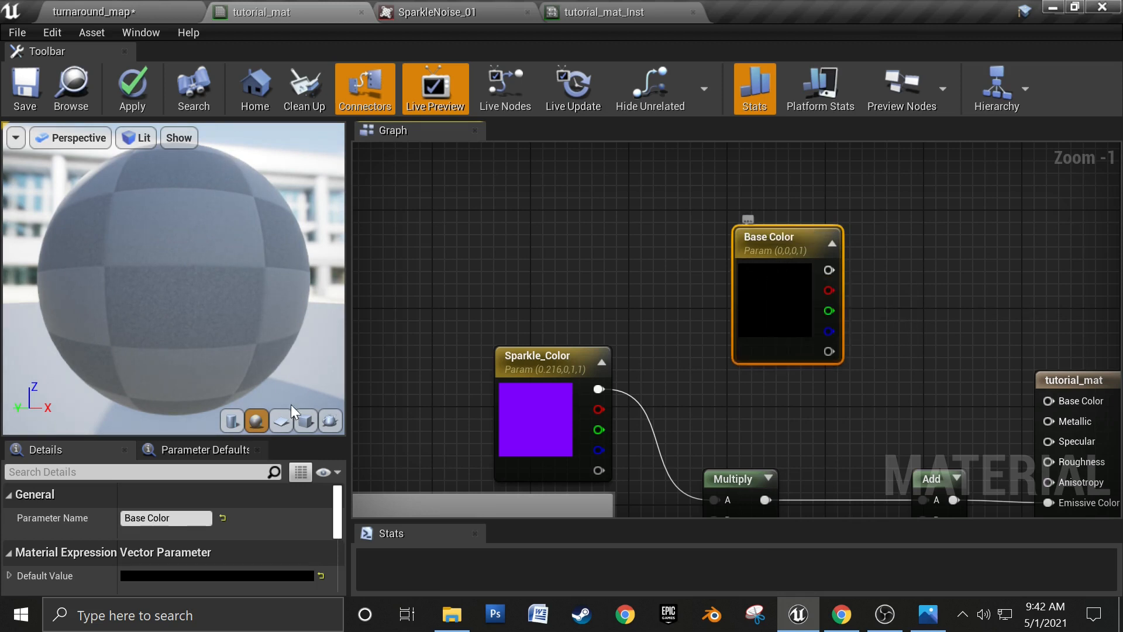
Step: Rename the new vector parameter to Base_Color
{"action": "left_click", "coordinate": [171, 517]}
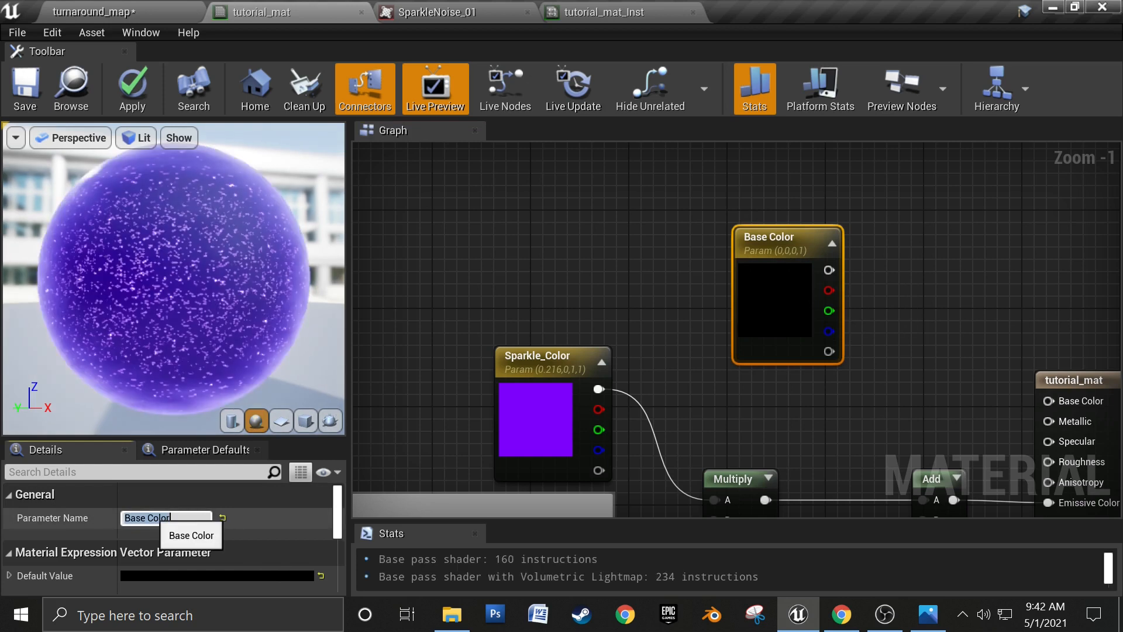
{"action": "left_click", "coordinate": [153, 517]}
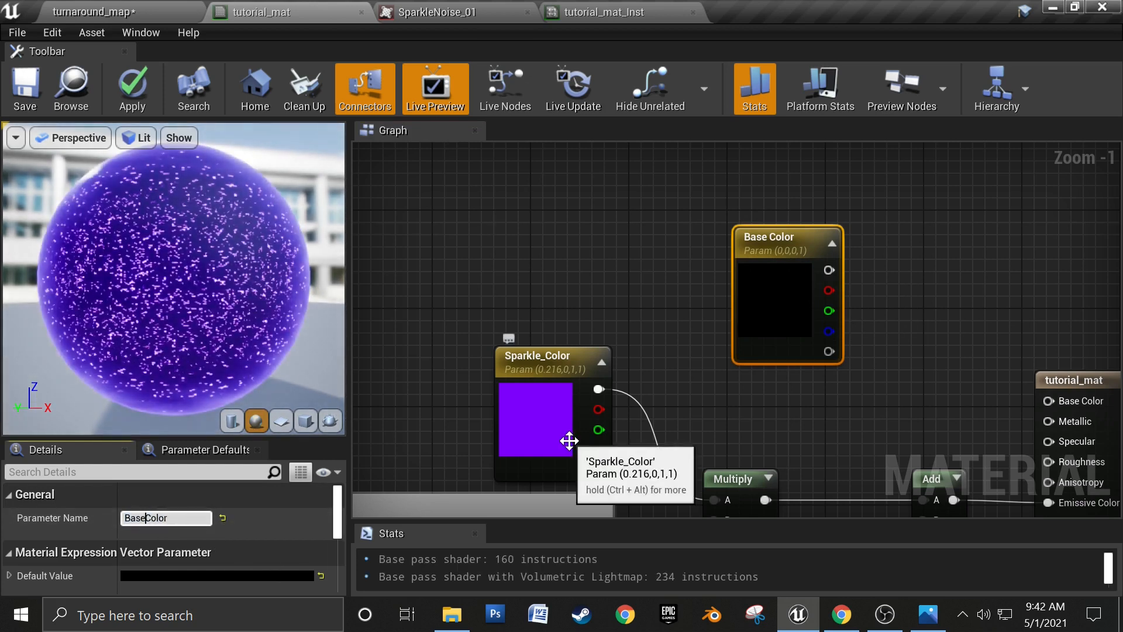
{"action": "left_click", "coordinate": [631, 261]}
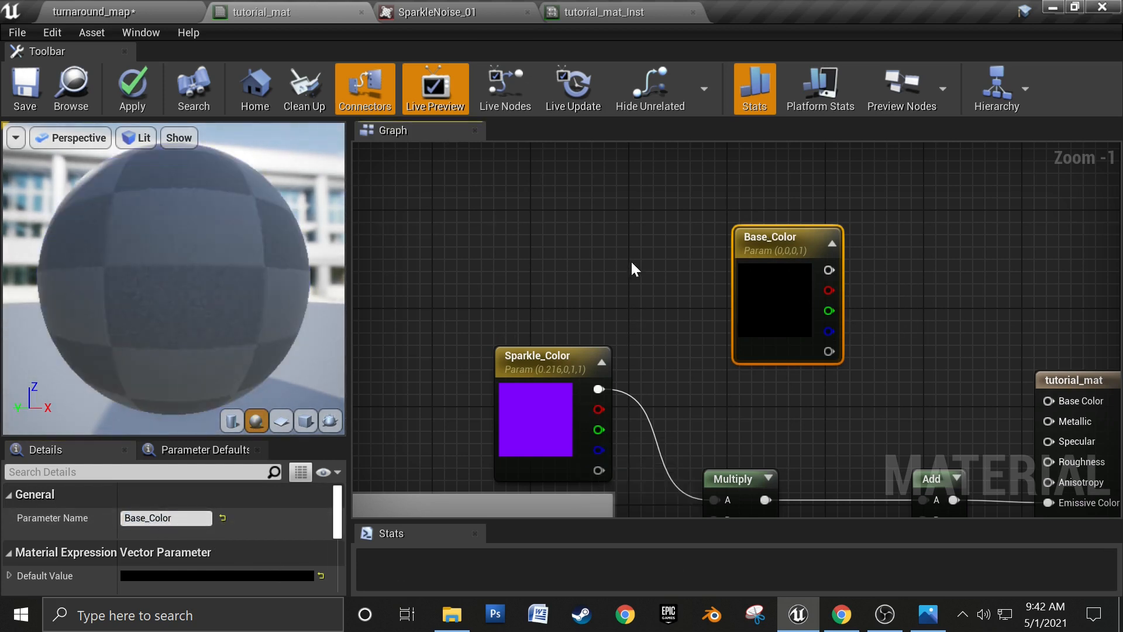
Step: Set Base_Color's default value to a light purple with R 0.779696, G 0.238482 and B 1.0
{"action": "right_click_drag", "start_coordinate": [729, 312], "coordinate": [590, 288]}
{"action": "left_click", "coordinate": [633, 260]}
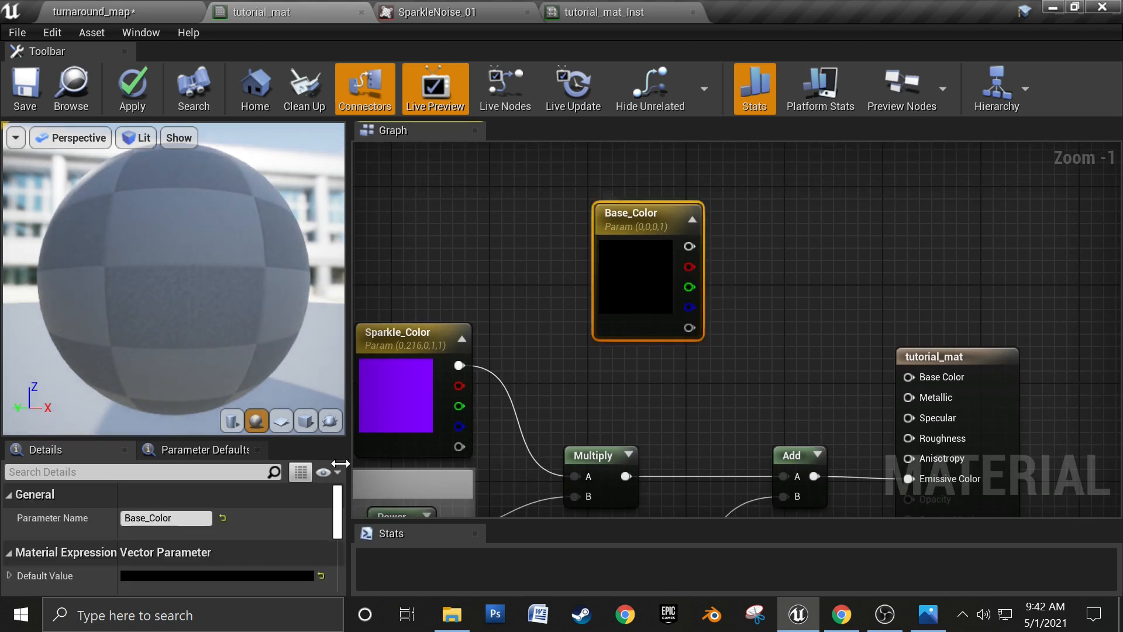
{"action": "left_click", "coordinate": [212, 574]}
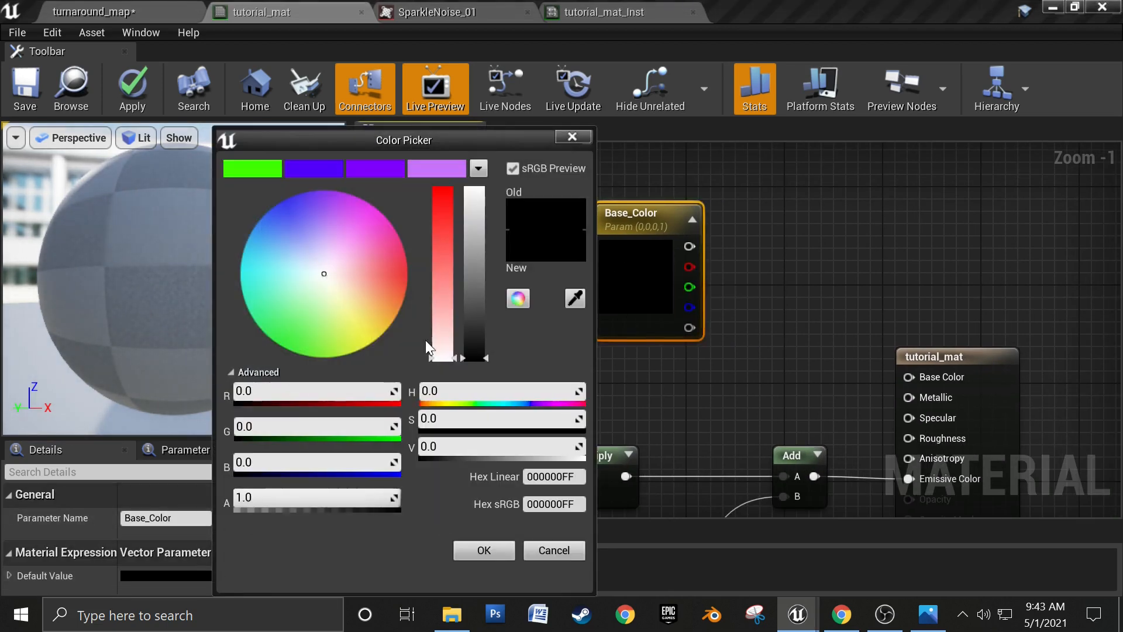
{"action": "mouse_move", "coordinate": [327, 217]}
{"action": "left_mouse_down"}
{"action": "mouse_move", "coordinate": [349, 216]}
{"action": "mouse_move", "coordinate": [338, 212]}
{"action": "left_mouse_up"}
{"action": "left_click_drag", "start_coordinate": [474, 246], "coordinate": [474, 188]}
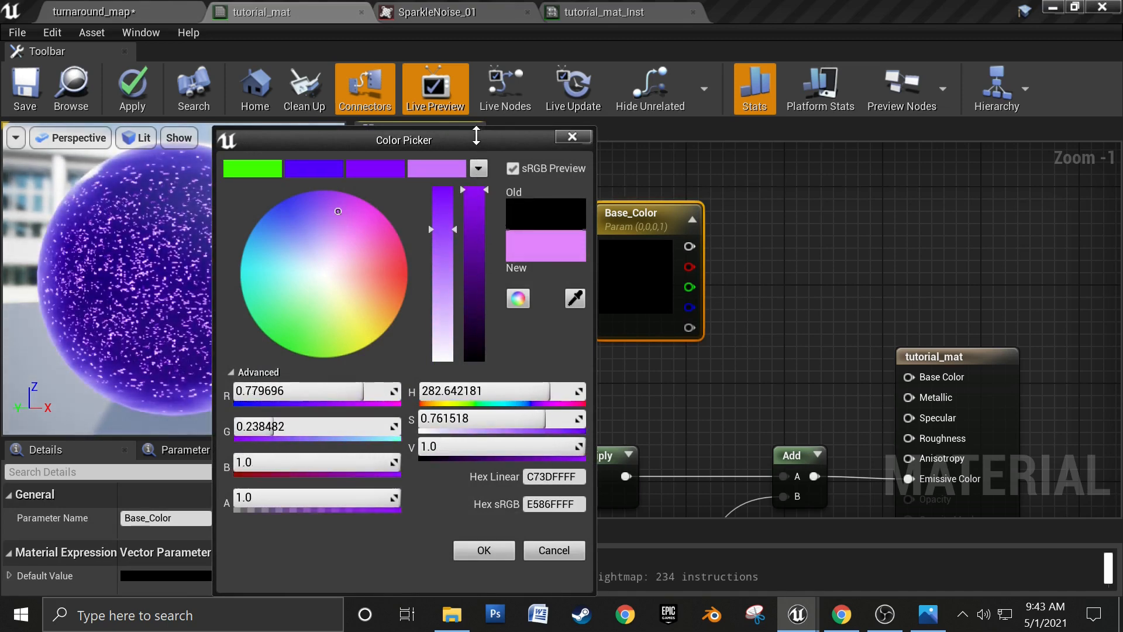
{"action": "left_click", "coordinate": [483, 550]}
Step: Connect the Base_Color output to the Base Color input of the tutorial_mat output node and save the material
{"action": "right_click_drag", "start_coordinate": [636, 395], "coordinate": [500, 325]}
{"action": "left_click_drag", "start_coordinate": [530, 213], "coordinate": [730, 343]}
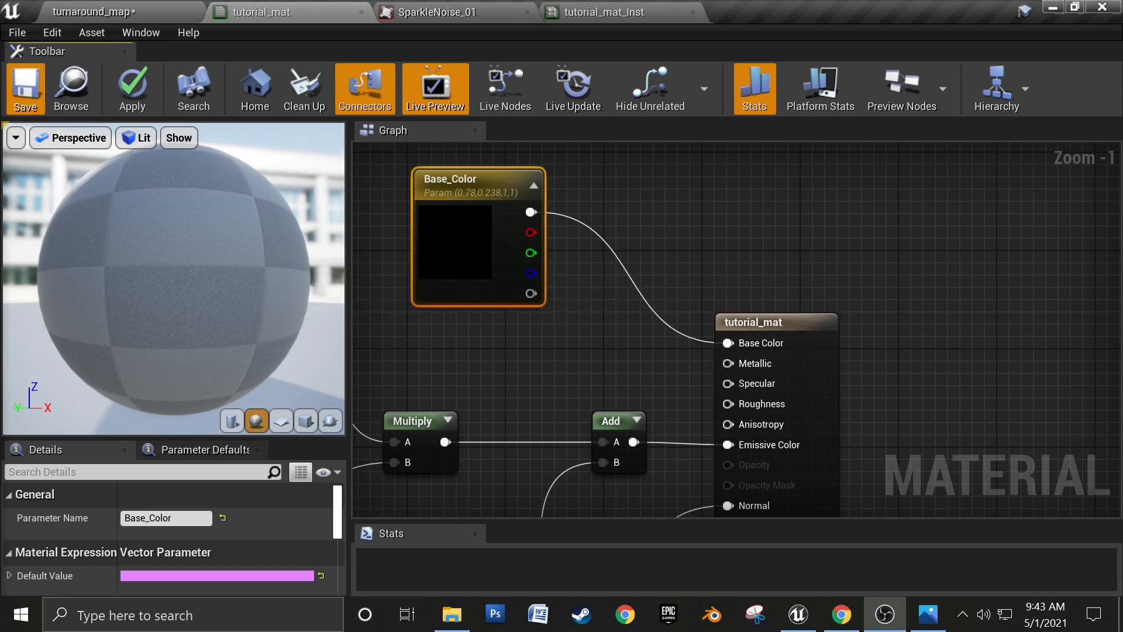
{"action": "left_click", "coordinate": [25, 88]}
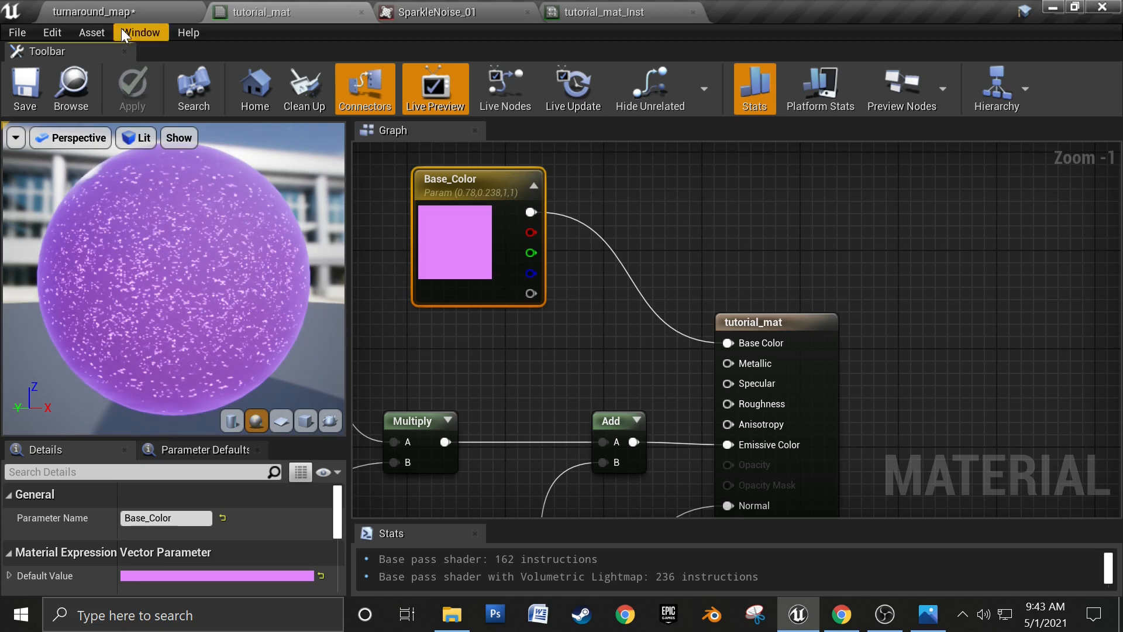
Step: Check the crystal in the turnaround_map level and change tutorial_mat's Base_Color default to blue with R 0.05725, G 0.0 and B 1.0
{"action": "left_click", "coordinate": [121, 11]}
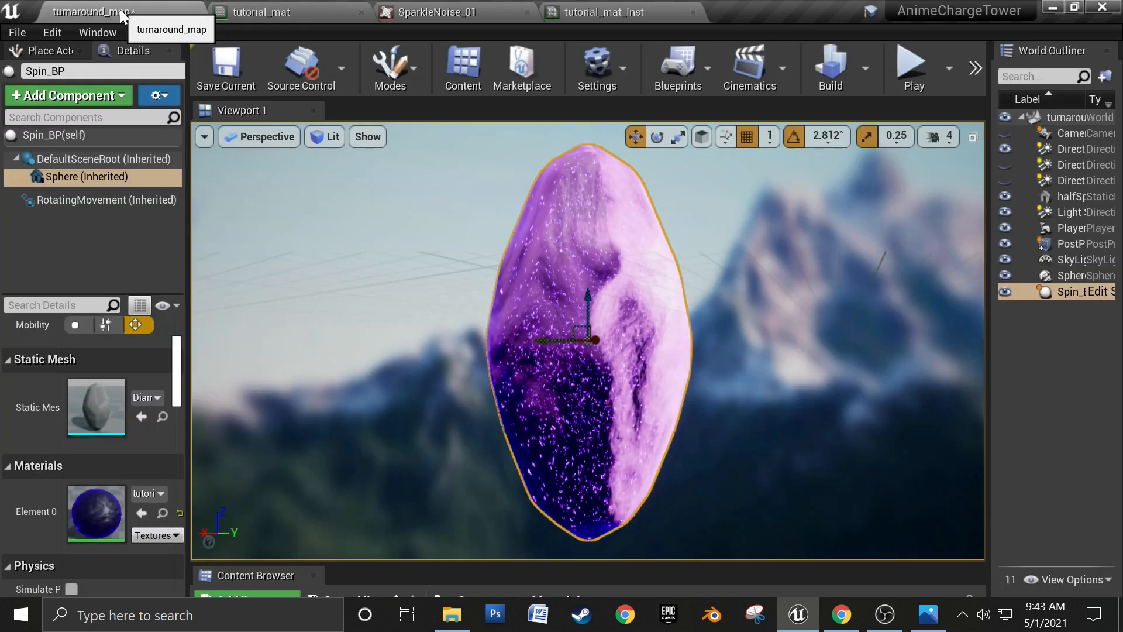
{"action": "left_click_drag", "start_coordinate": [476, 346], "coordinate": [394, 185], "text": "alt"}
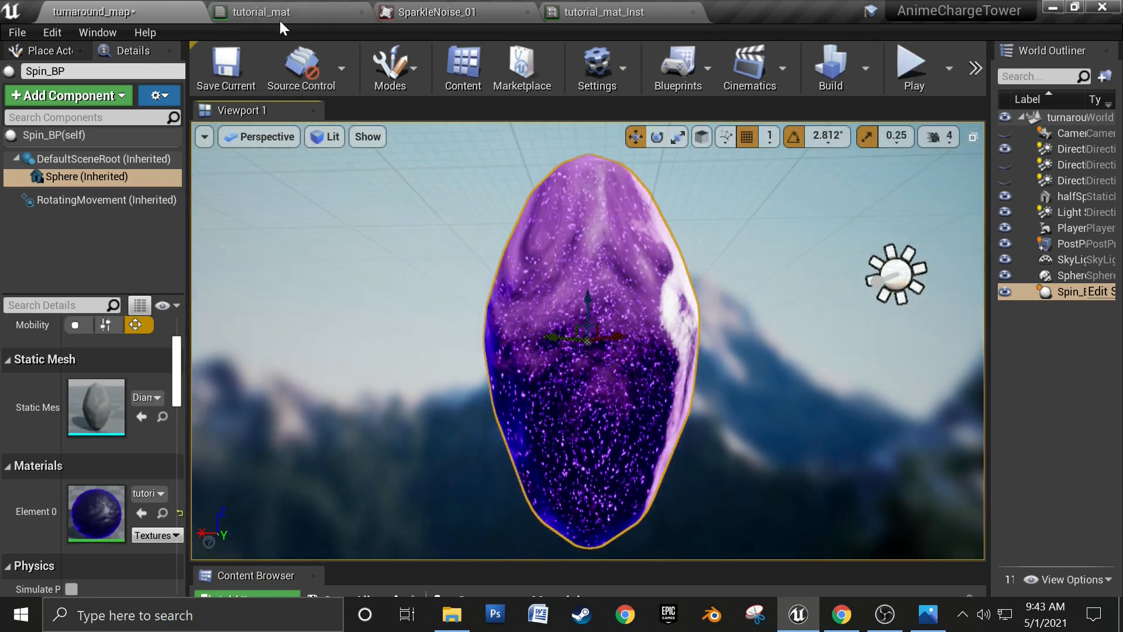
{"action": "left_click", "coordinate": [258, 11]}
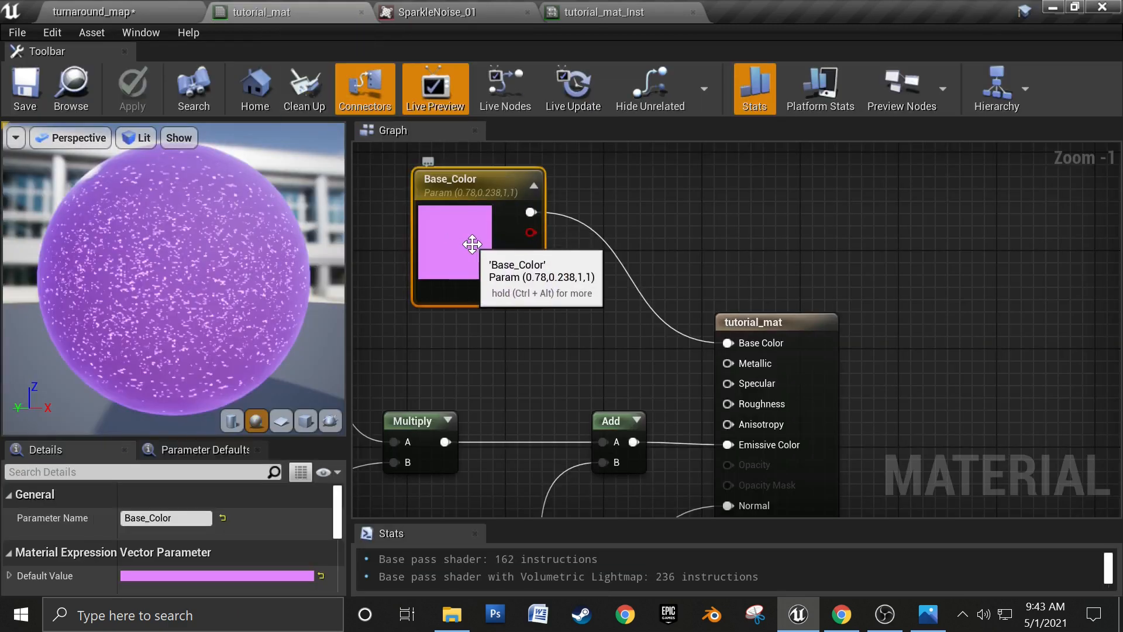
{"action": "left_click", "coordinate": [235, 575]}
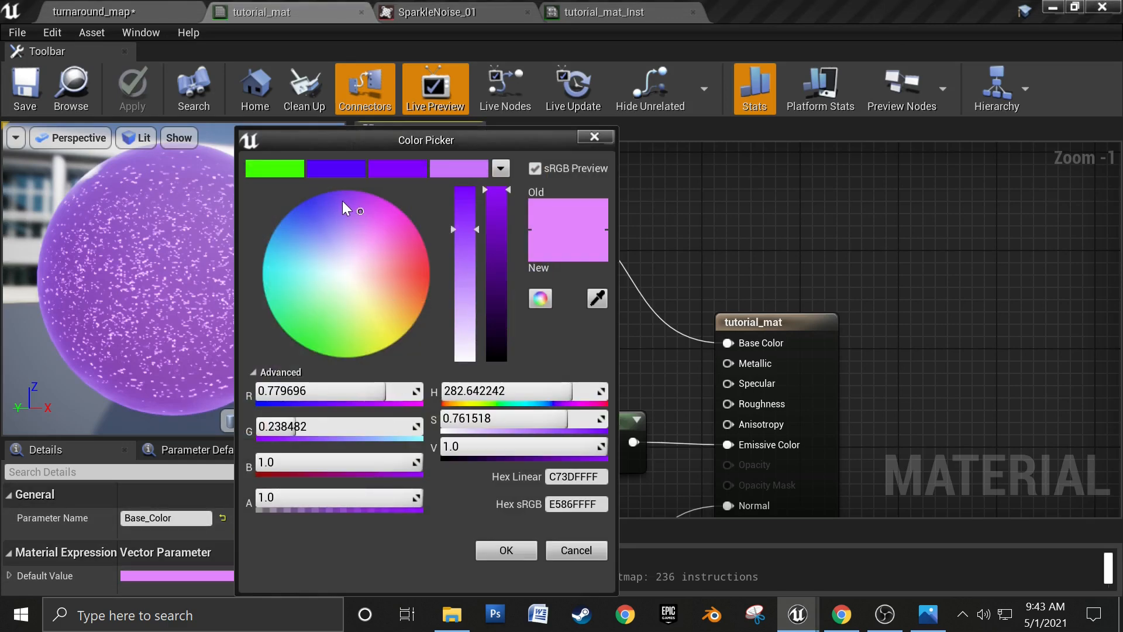
{"action": "mouse_move", "coordinate": [342, 201]}
{"action": "left_mouse_down"}
{"action": "mouse_move", "coordinate": [325, 184]}
{"action": "mouse_move", "coordinate": [309, 198]}
{"action": "mouse_move", "coordinate": [319, 205]}
{"action": "mouse_move", "coordinate": [309, 199]}
{"action": "left_mouse_up"}
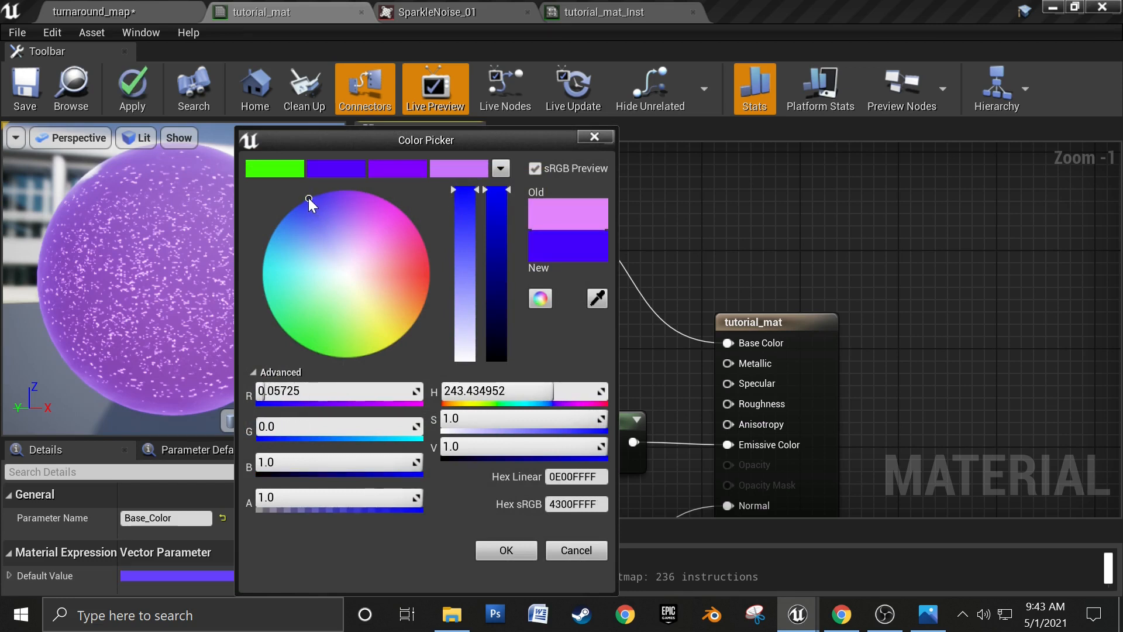
{"action": "left_click", "coordinate": [508, 552]}
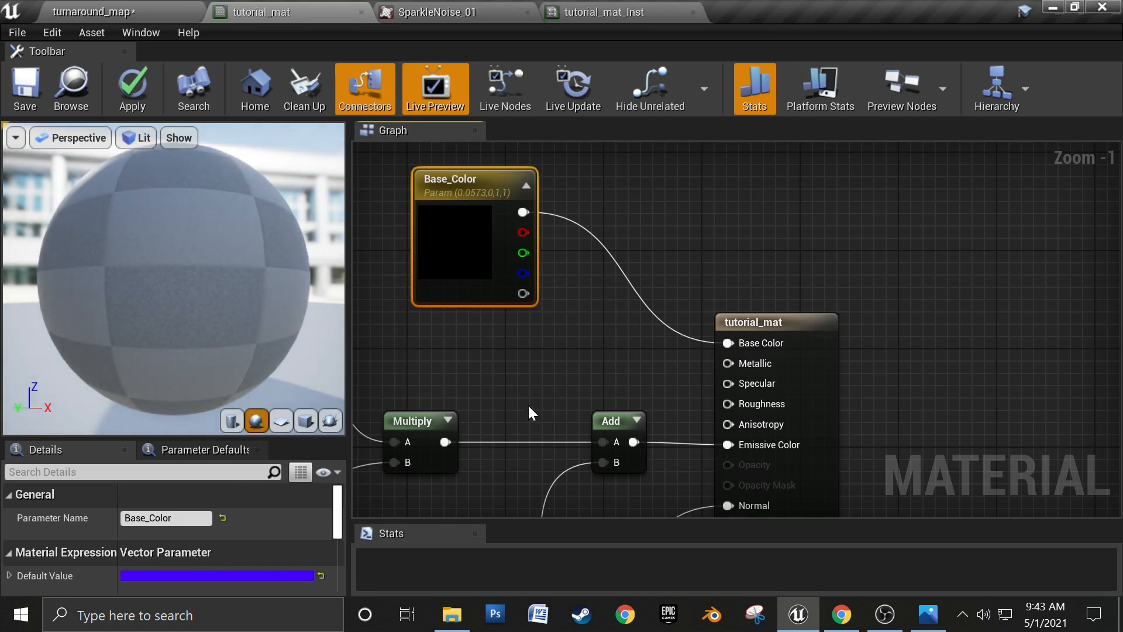
{"action": "left_click", "coordinate": [537, 341]}
Step: Move the Base_Color parameter node away from the output node to a clear spot above Sparkle_Color
{"action": "right_click_drag", "start_coordinate": [538, 342], "coordinate": [861, 365]}
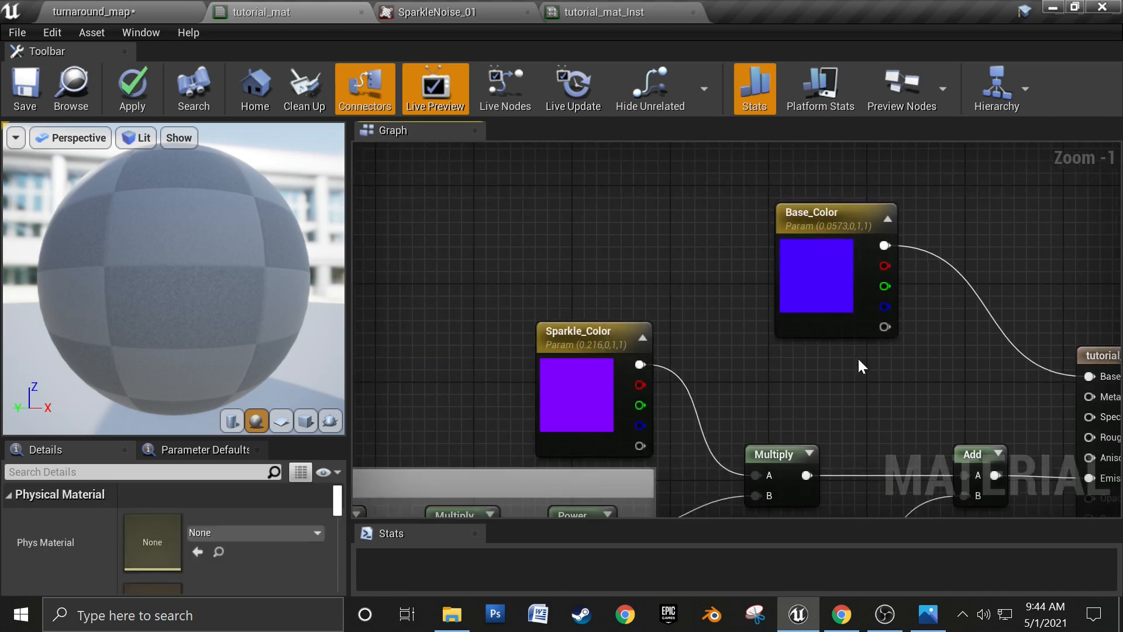
{"action": "left_click_drag", "start_coordinate": [816, 310], "coordinate": [601, 253]}
{"action": "right_click_drag", "start_coordinate": [602, 253], "coordinate": [672, 371]}
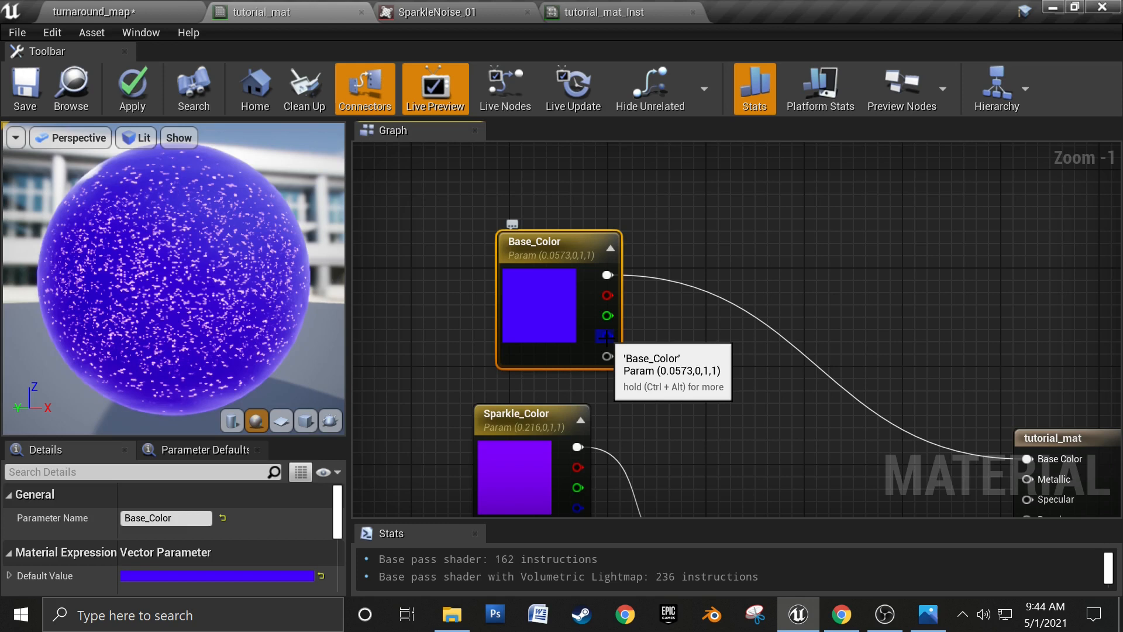
{"action": "left_click", "coordinate": [692, 371]}
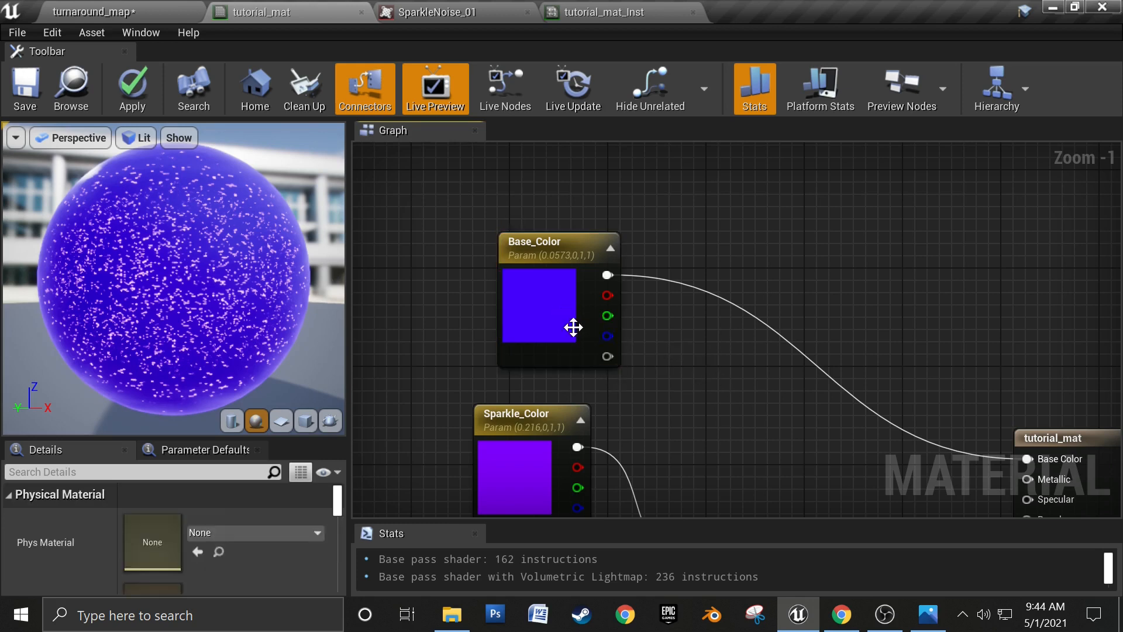
{"action": "left_click", "coordinate": [573, 327]}
{"action": "right_click_drag", "start_coordinate": [680, 374], "coordinate": [696, 405]}
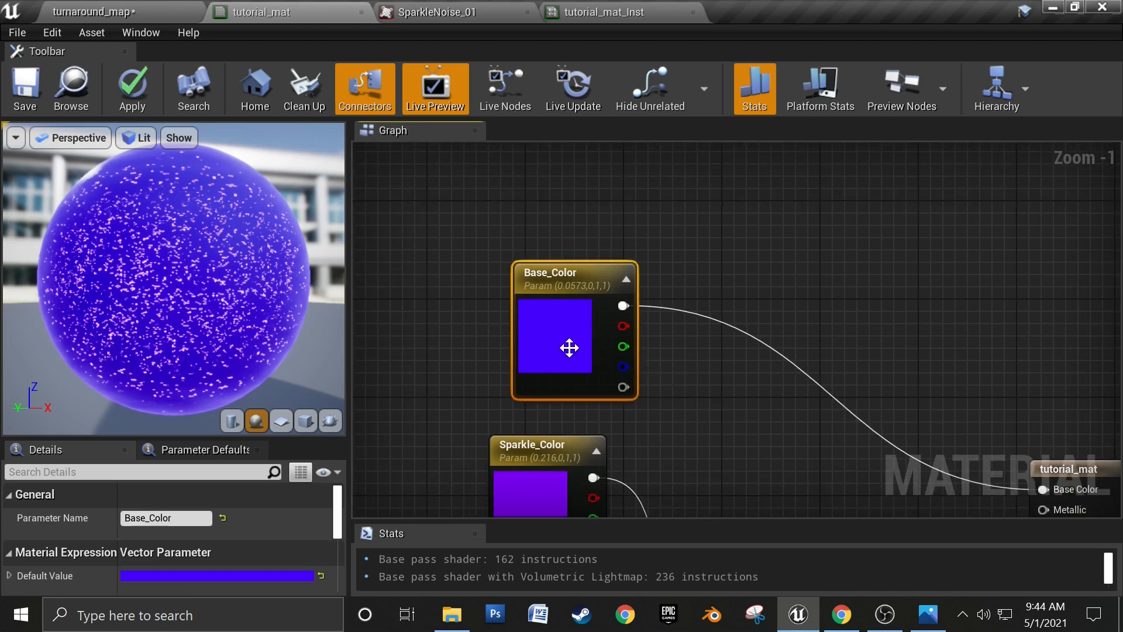
{"action": "left_click_drag", "start_coordinate": [552, 346], "coordinate": [526, 322]}
{"action": "right_click_drag", "start_coordinate": [683, 389], "coordinate": [690, 422]}
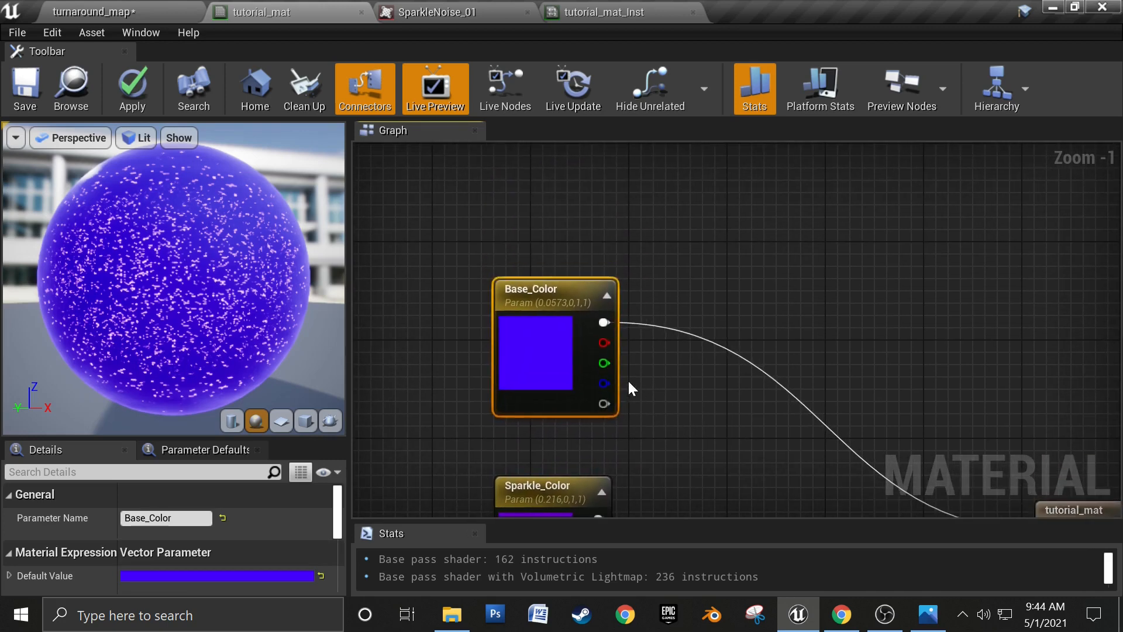
{"action": "left_click_drag", "start_coordinate": [574, 351], "coordinate": [569, 312]}
{"action": "right_click_drag", "start_coordinate": [716, 378], "coordinate": [724, 442]}
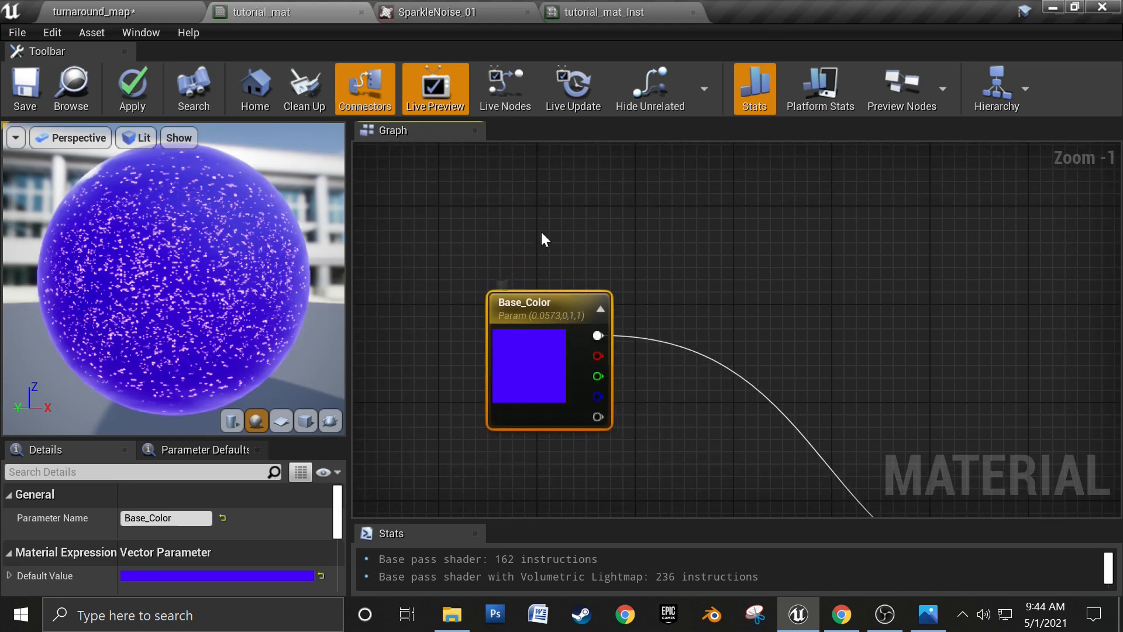
Step: Add a TextureCoordinate node in the empty graph area above Base_Color
{"action": "left_click", "coordinate": [565, 208]}
{"action": "right_click_drag", "start_coordinate": [565, 208], "coordinate": [559, 261]}
{"action": "right_click", "coordinate": [552, 252]}
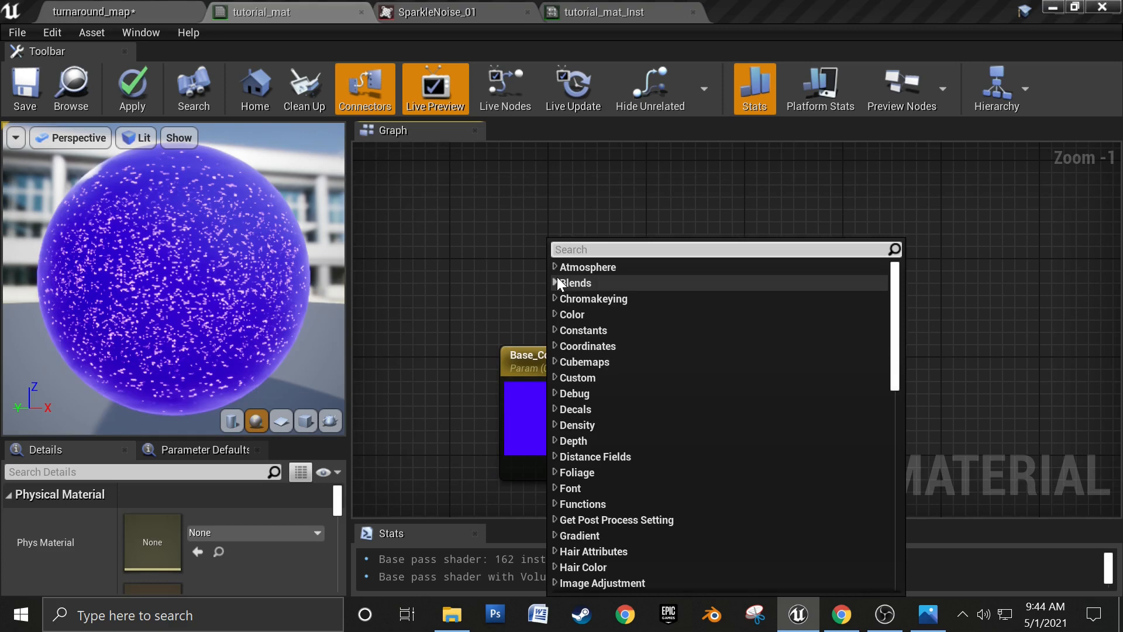
{"action": "type", "text": "text"}
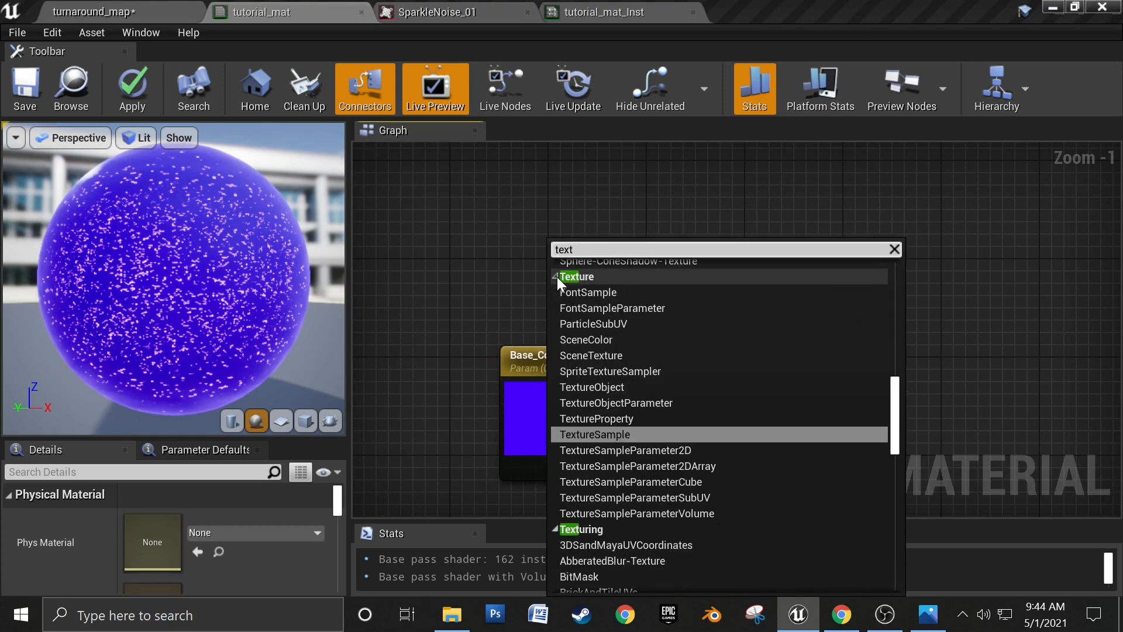
{"action": "key", "text": "BackSpace"}
{"action": "type", "text": "co"}
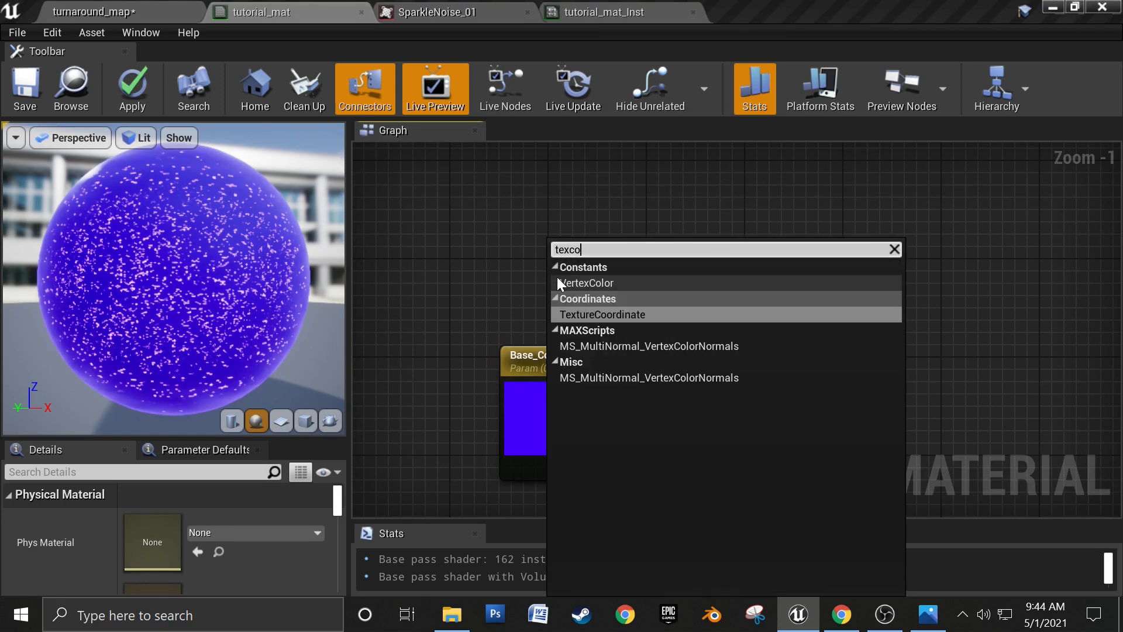
{"action": "left_click", "coordinate": [597, 315]}
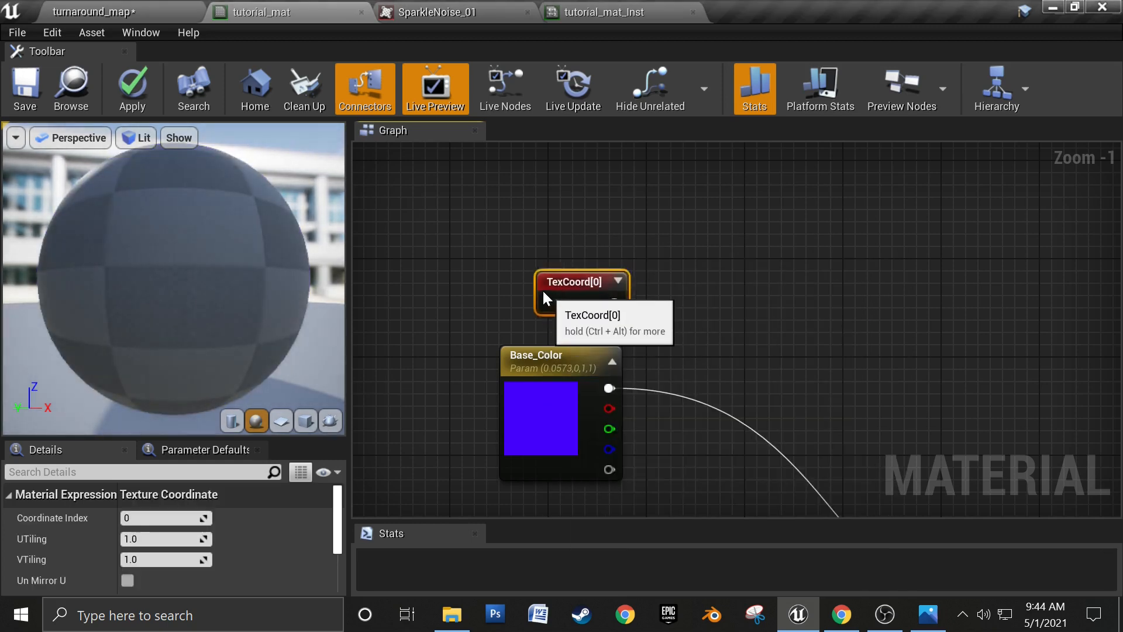
{"action": "left_click_drag", "start_coordinate": [546, 298], "coordinate": [497, 274]}
Step: Feed the TexCoord output into a new ComponentMask node with R and G enabled, and arrange both nodes above Base_Color
{"action": "left_click_drag", "start_coordinate": [565, 278], "coordinate": [646, 272]}
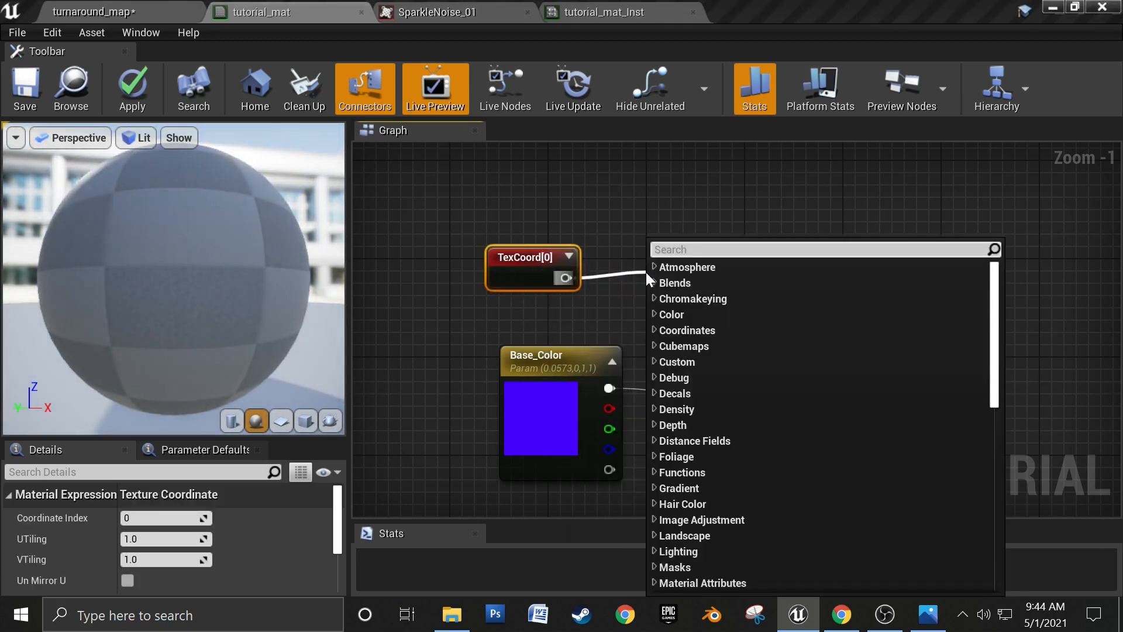
{"action": "type", "text": "comp"}
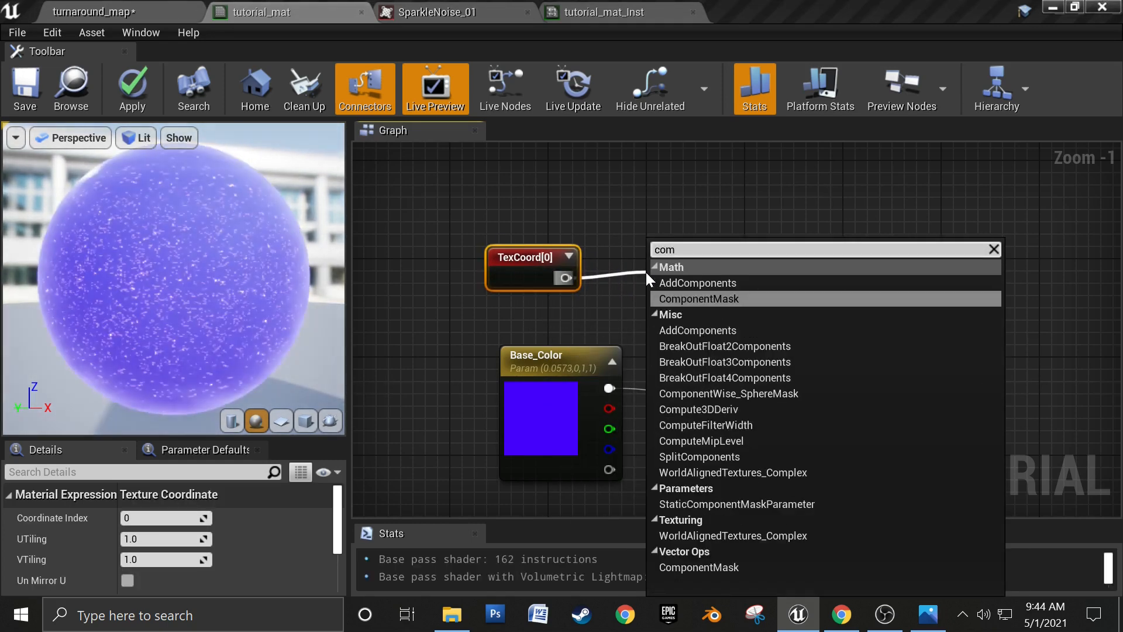
{"action": "key", "text": "Return"}
{"action": "left_click_drag", "start_coordinate": [702, 296], "coordinate": [673, 273]}
{"action": "left_click", "coordinate": [567, 256]}
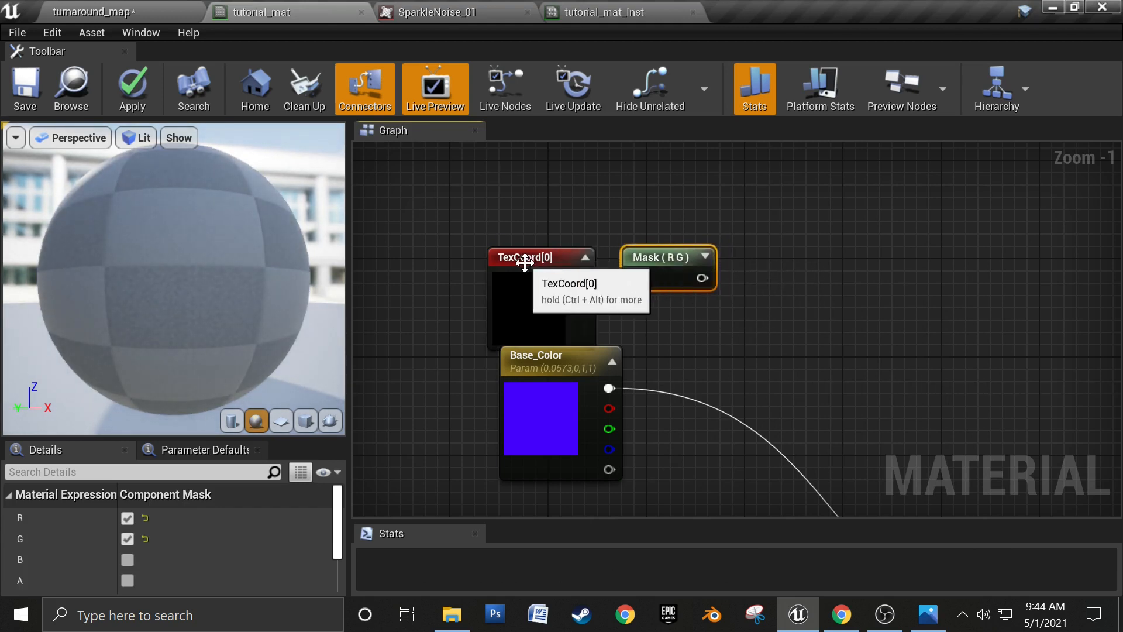
{"action": "left_click_drag", "start_coordinate": [520, 259], "coordinate": [465, 222]}
{"action": "left_click_drag", "start_coordinate": [636, 263], "coordinate": [613, 237]}
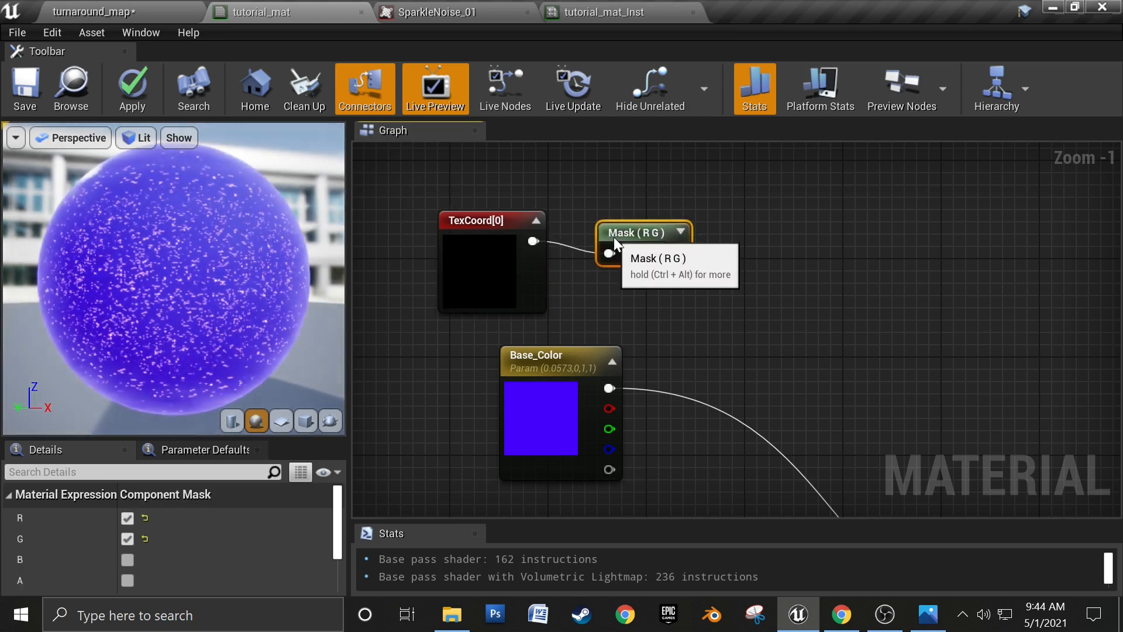
Step: Limit the component mask to the G channel, show its preview, and line it up with the TexCoord node
{"action": "left_click", "coordinate": [127, 519]}
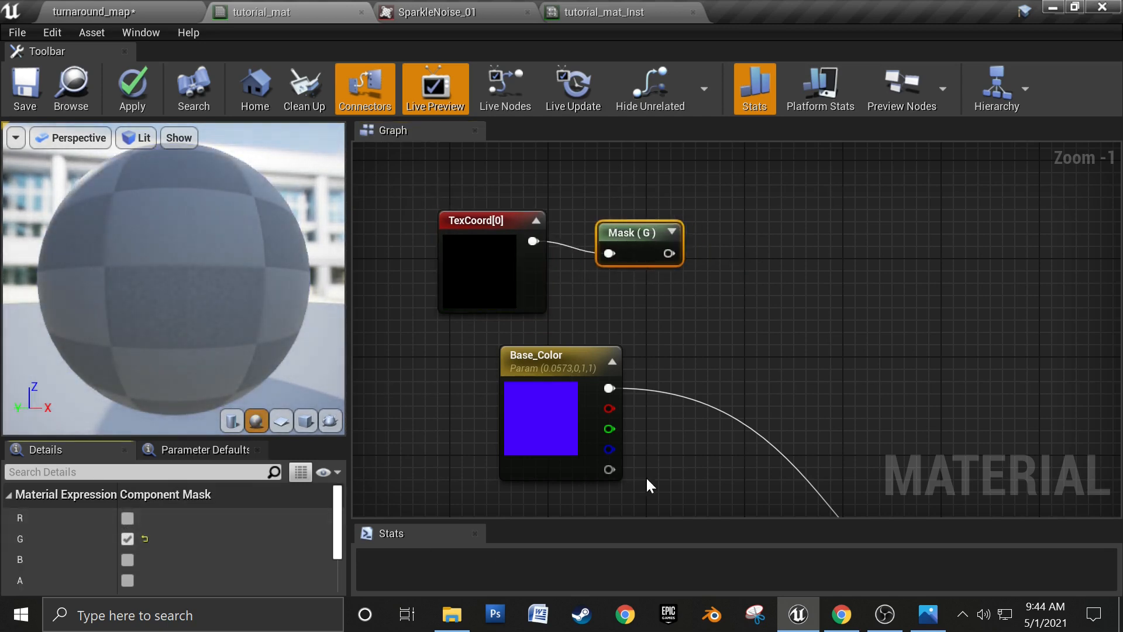
{"action": "left_click", "coordinate": [672, 231]}
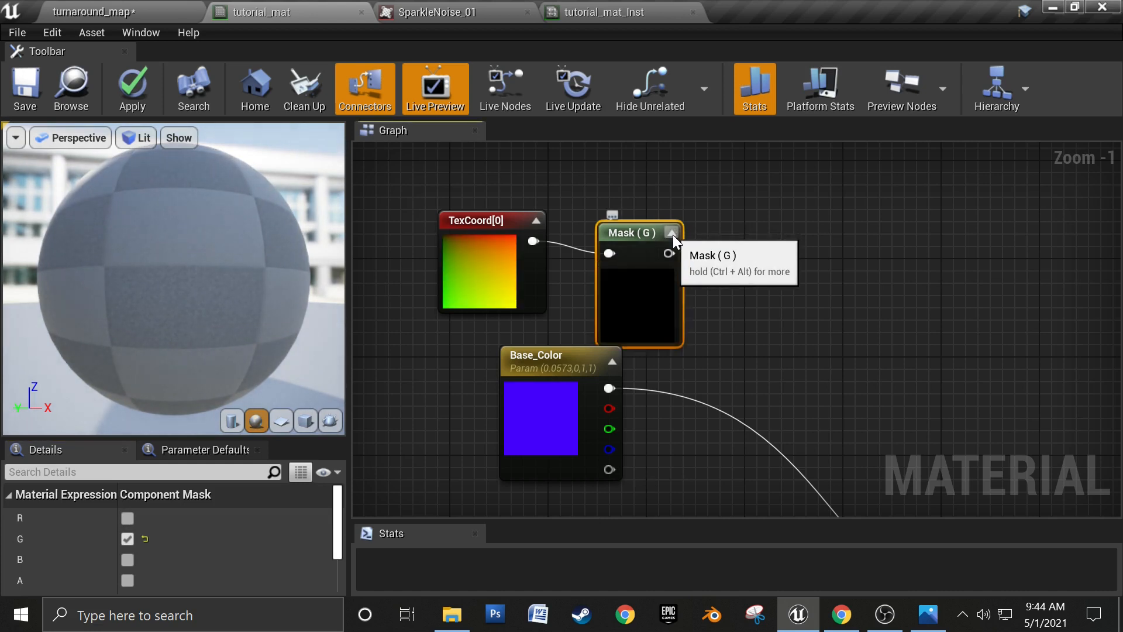
{"action": "left_click_drag", "start_coordinate": [651, 233], "coordinate": [626, 210]}
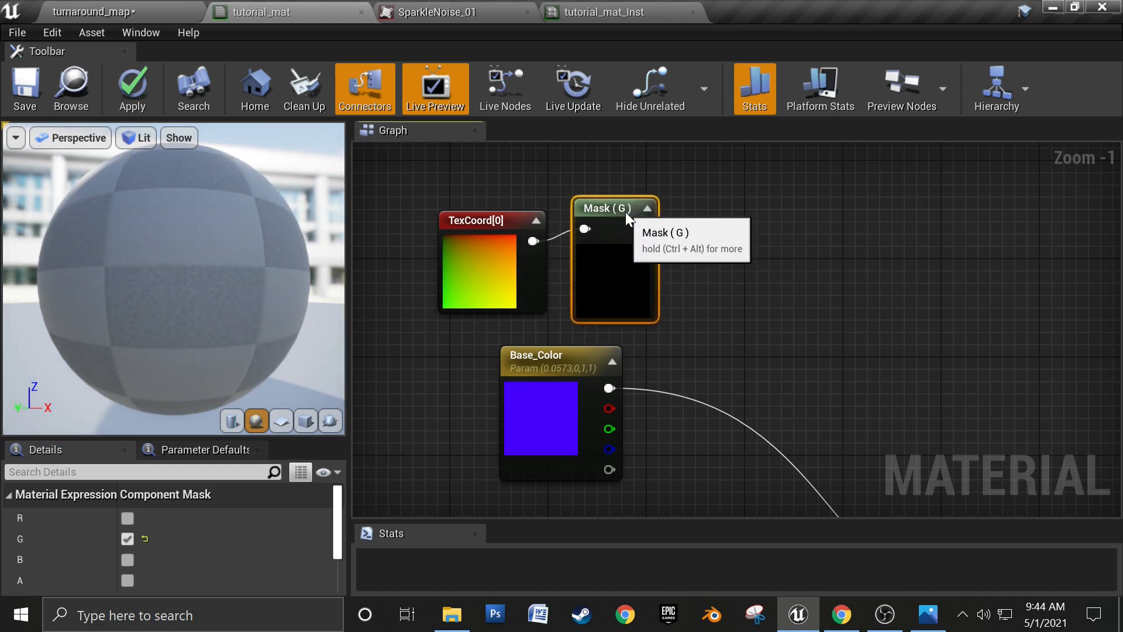
{"action": "left_click_drag", "start_coordinate": [454, 220], "coordinate": [466, 208]}
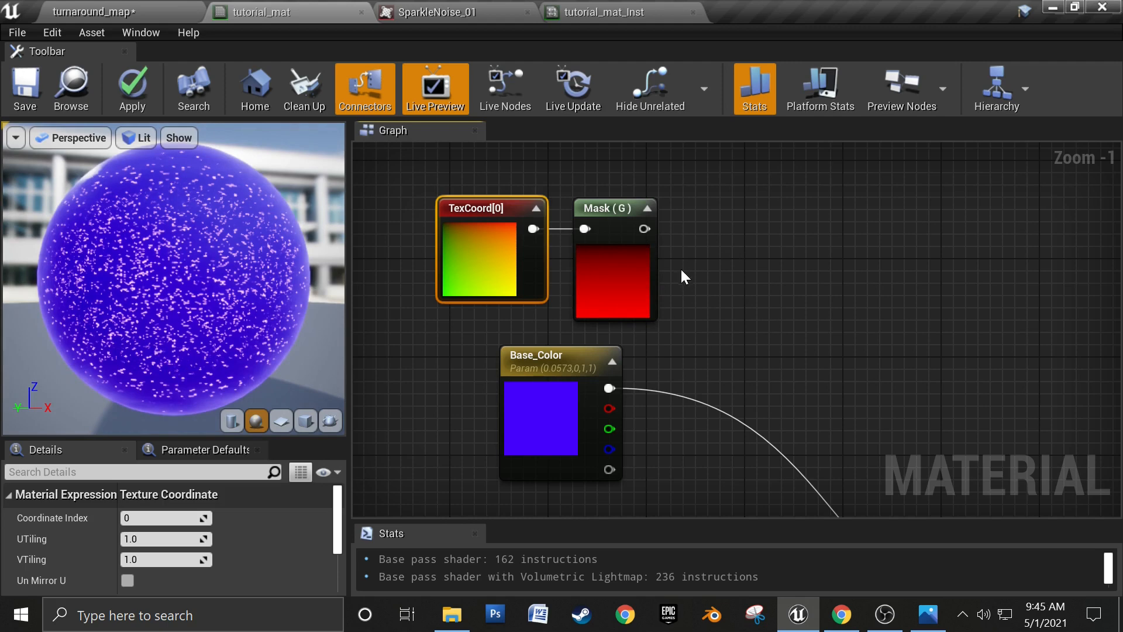
Step: Feed the Mask (G) output into a new OneMinus node, show its preview, and align it beside the mask
{"action": "left_click_drag", "start_coordinate": [645, 229], "coordinate": [718, 227]}
{"action": "type", "text": "o"}
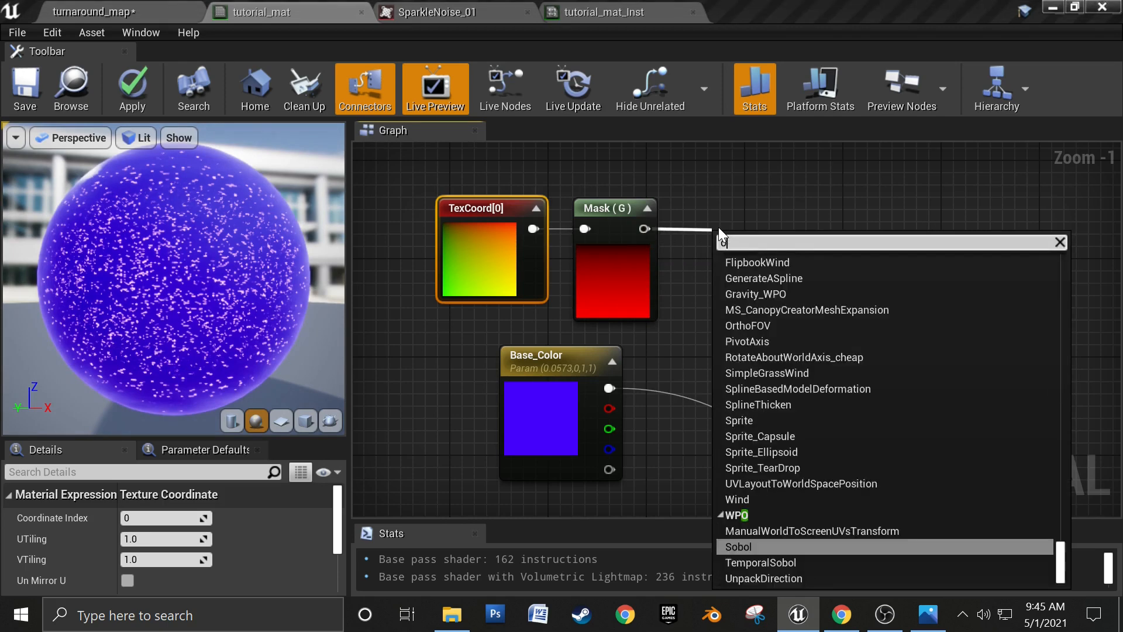
{"action": "type", "text": "ne"}
{"action": "key", "text": "Return"}
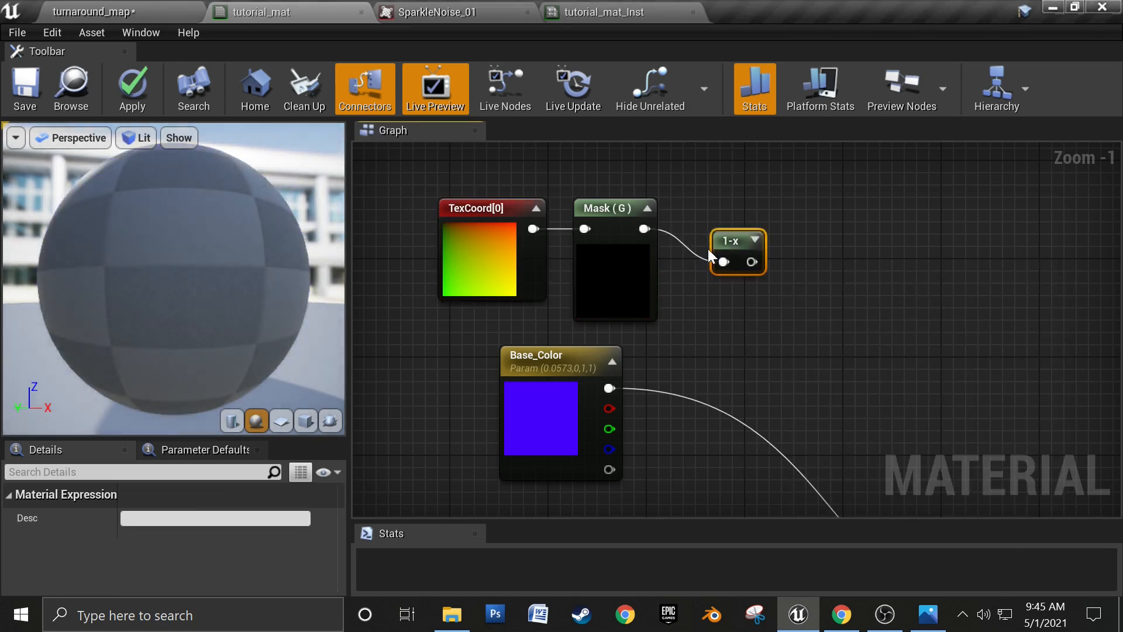
{"action": "left_click", "coordinate": [754, 240]}
{"action": "left_click_drag", "start_coordinate": [726, 240], "coordinate": [695, 205]}
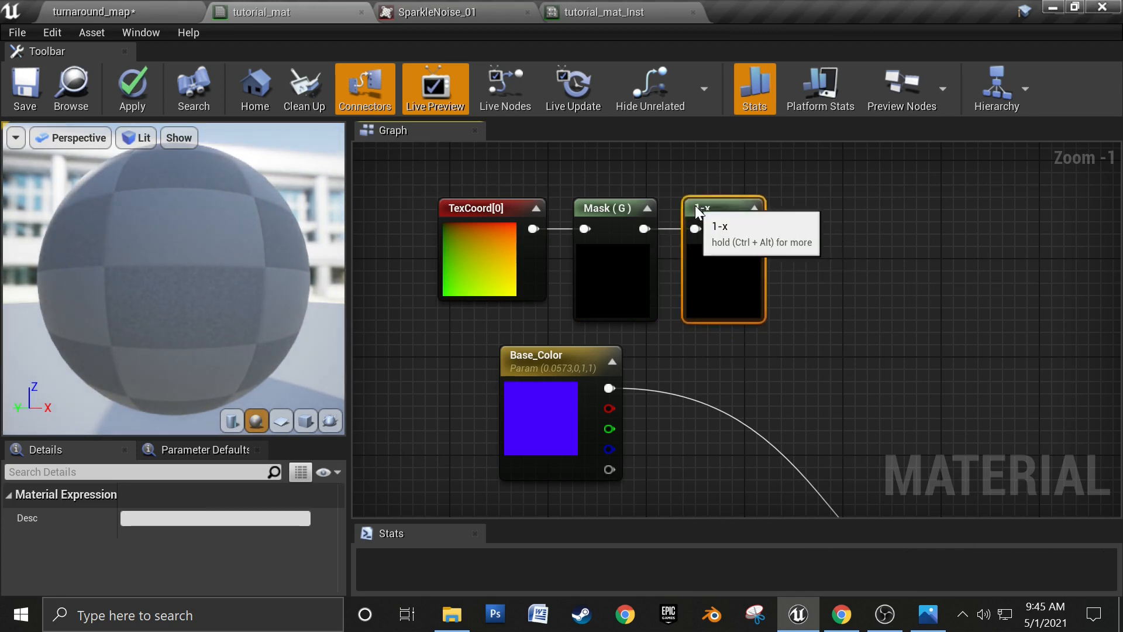
Step: Feed the 1-x output into the Base of a new Power node and line it up with the row
{"action": "right_click_drag", "start_coordinate": [879, 350], "coordinate": [763, 345]}
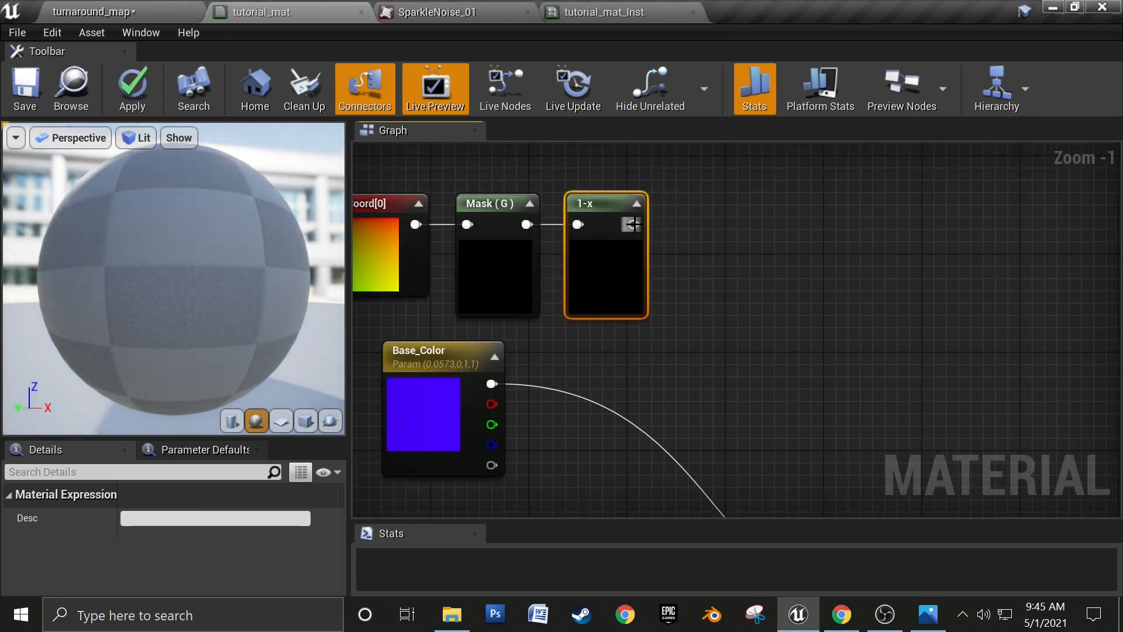
{"action": "left_click_drag", "start_coordinate": [632, 224], "coordinate": [774, 261]}
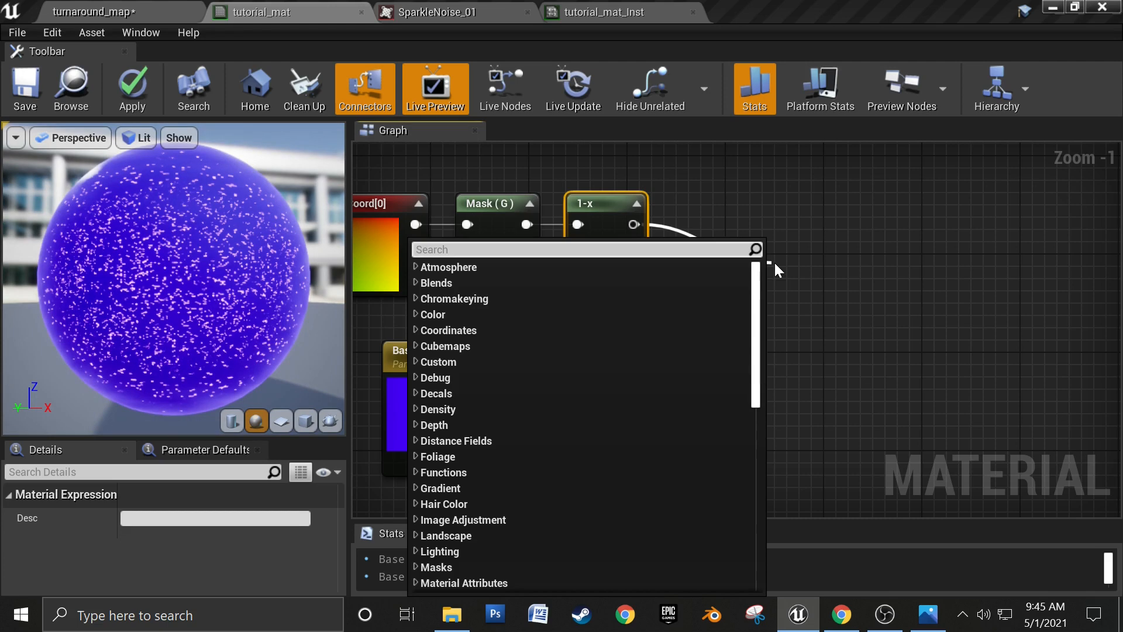
{"action": "type", "text": "Po"}
{"action": "key", "text": "Return"}
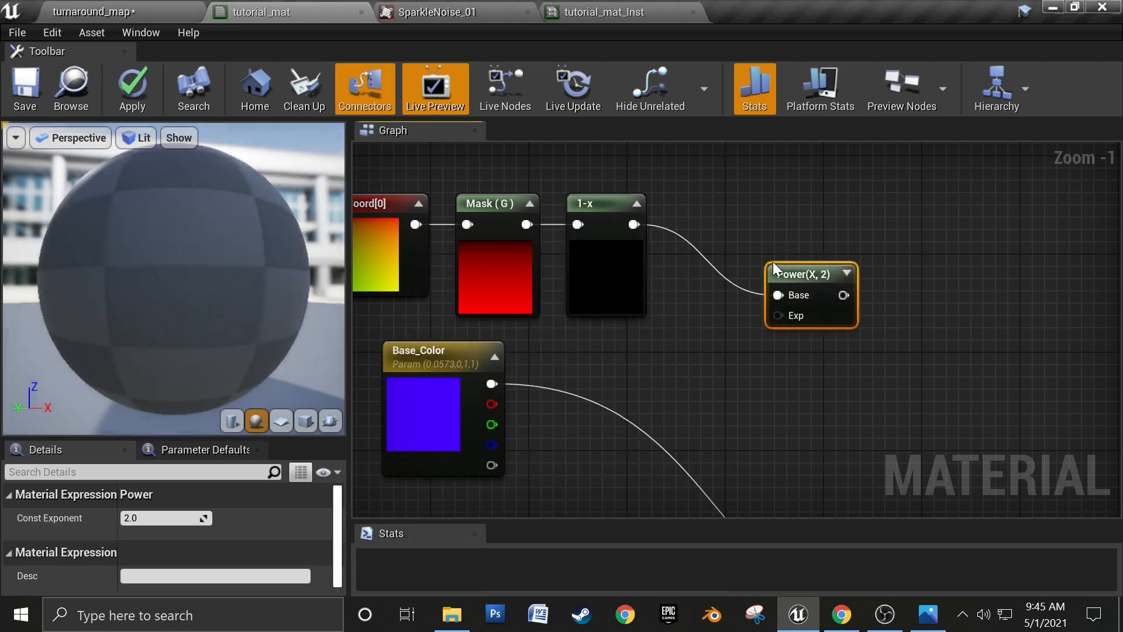
{"action": "right_click_drag", "start_coordinate": [707, 292], "coordinate": [798, 289]}
{"action": "left_click_drag", "start_coordinate": [851, 245], "coordinate": [794, 172]}
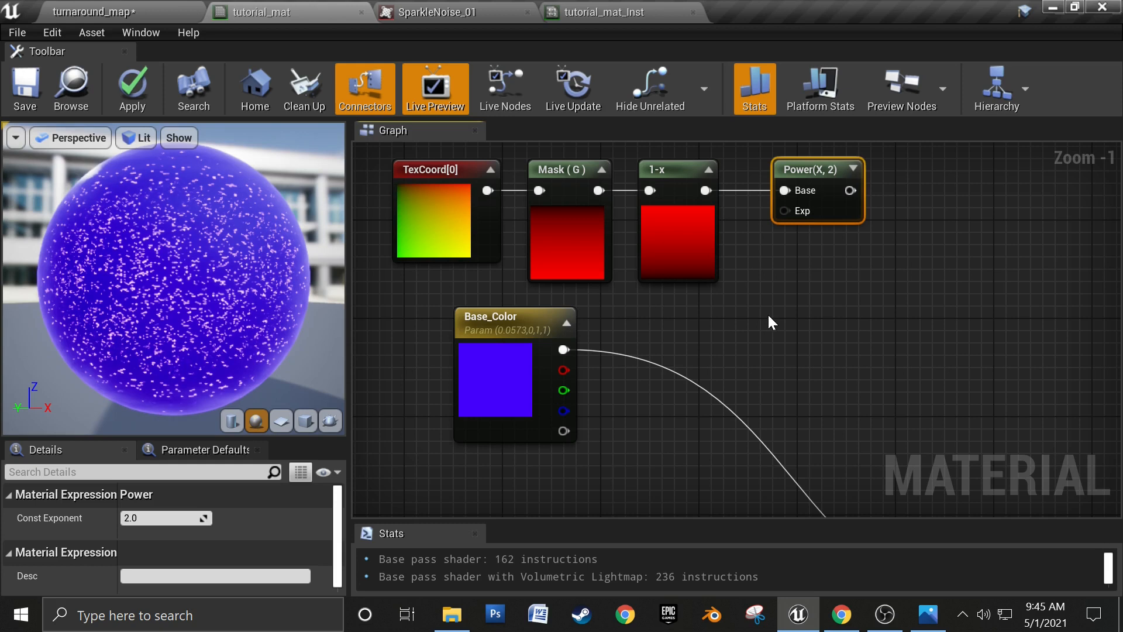
Step: Add a scalar parameter named AmbientShadow below the Power node
{"action": "left_click", "coordinate": [737, 303]}
{"action": "type", "text": "sss"}
{"action": "key", "text": "BackSpace"}
{"action": "key", "text": "BackSpace"}
{"action": "key", "text": "BackSpace"}
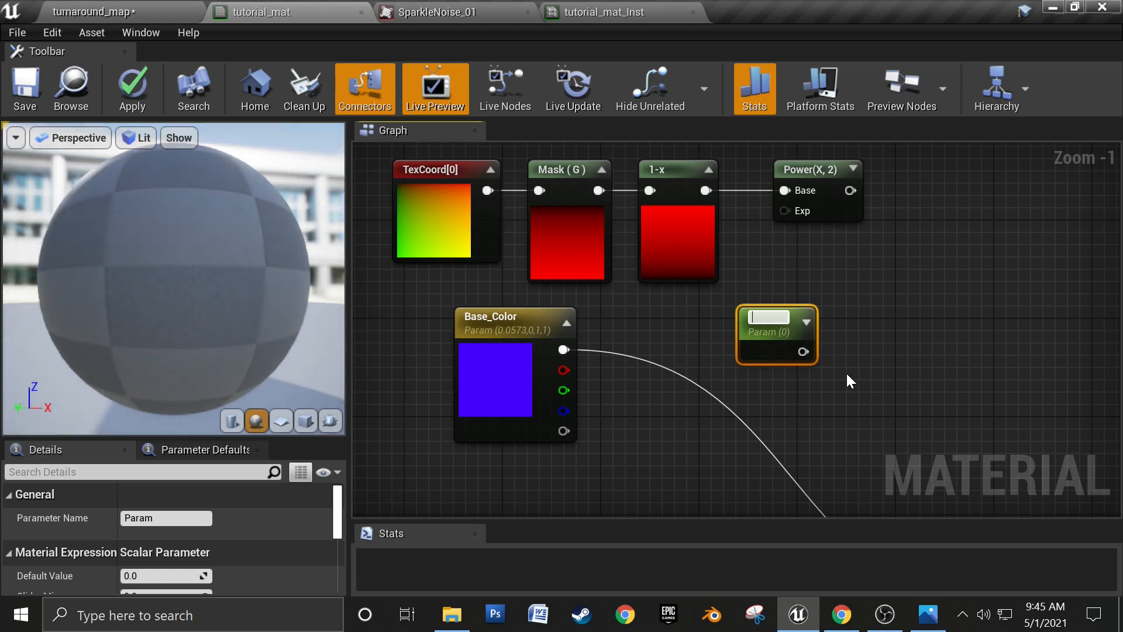
{"action": "type", "text": "Ab"}
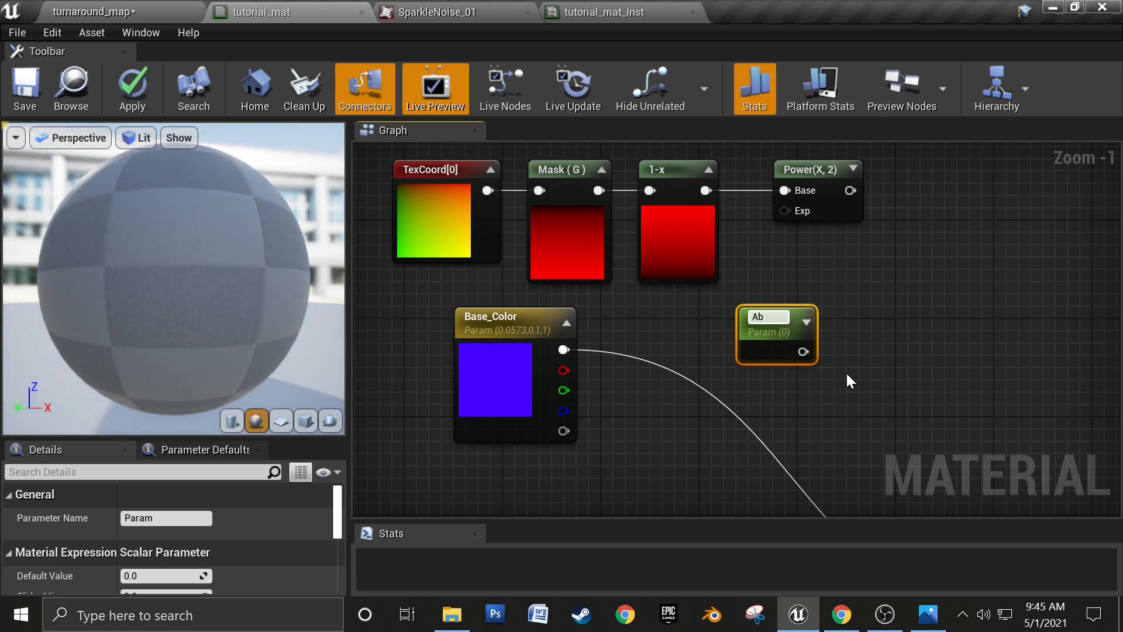
{"action": "key", "text": "BackSpace"}
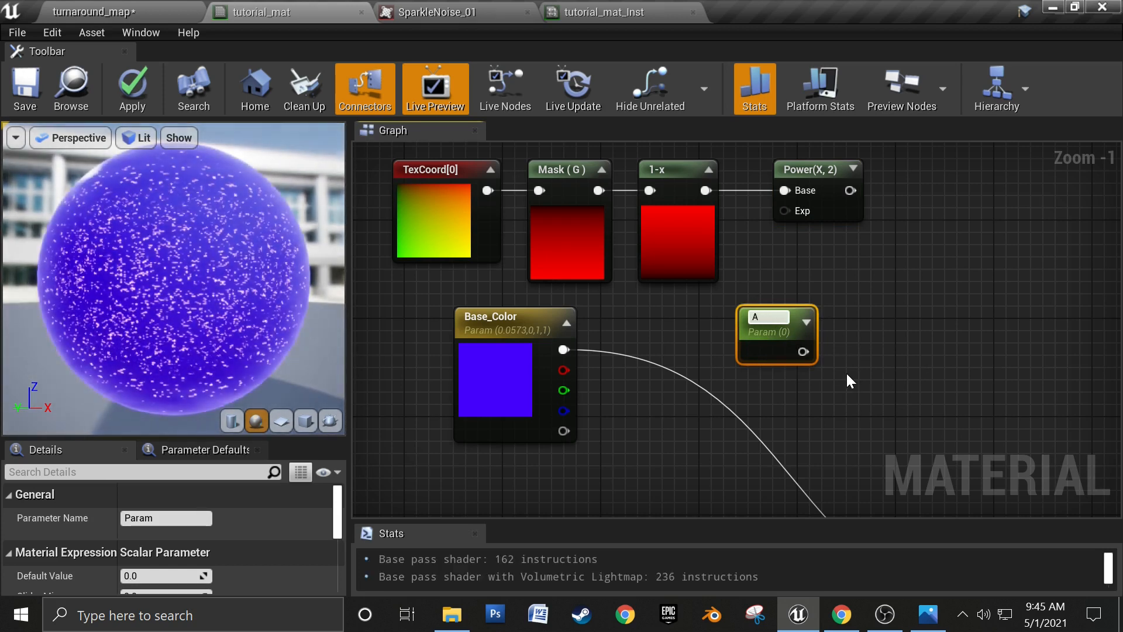
{"action": "type", "text": "mbient"}
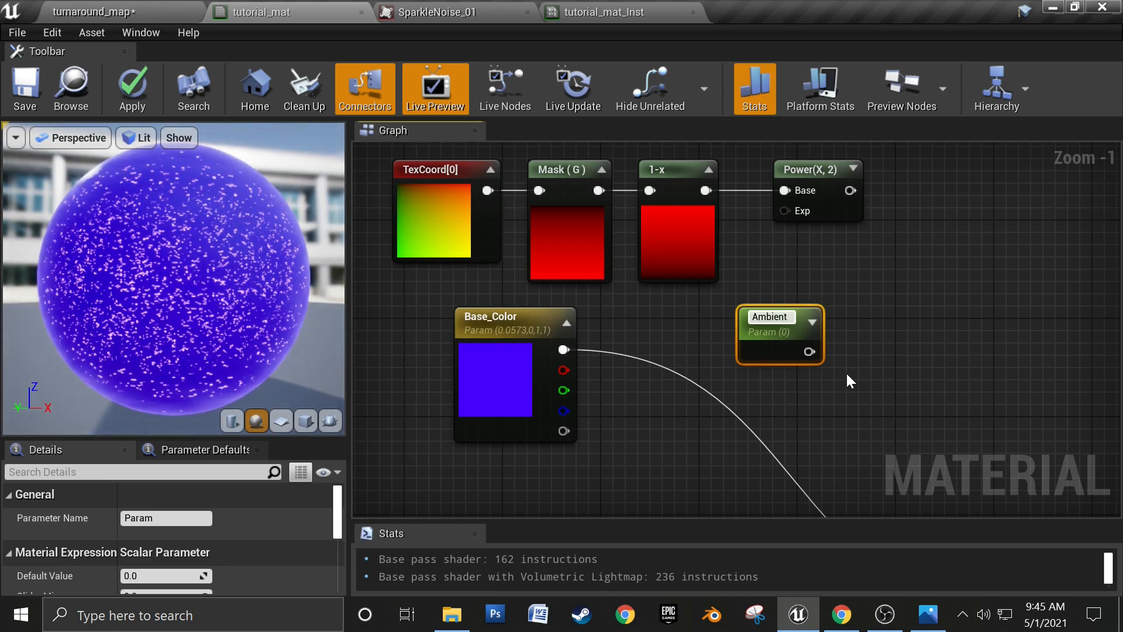
{"action": "type", "text": "Shadow"}
{"action": "key", "text": "Return"}
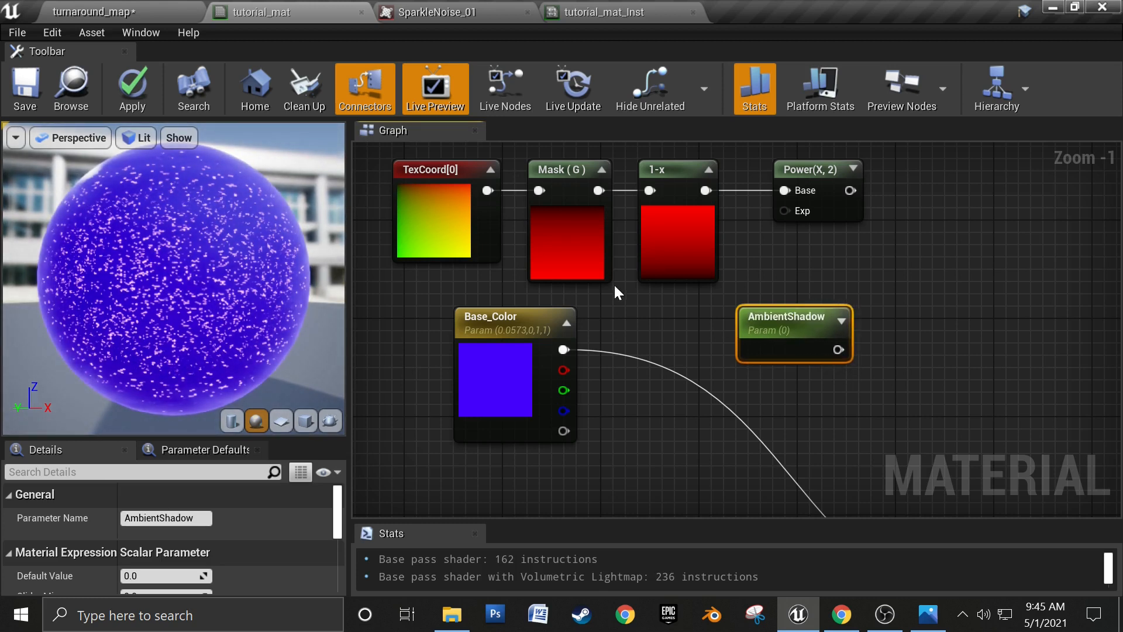
Step: Set AmbientShadow's default value to 1 and connect it to the Power node's Exp input
{"action": "left_click", "coordinate": [164, 576]}
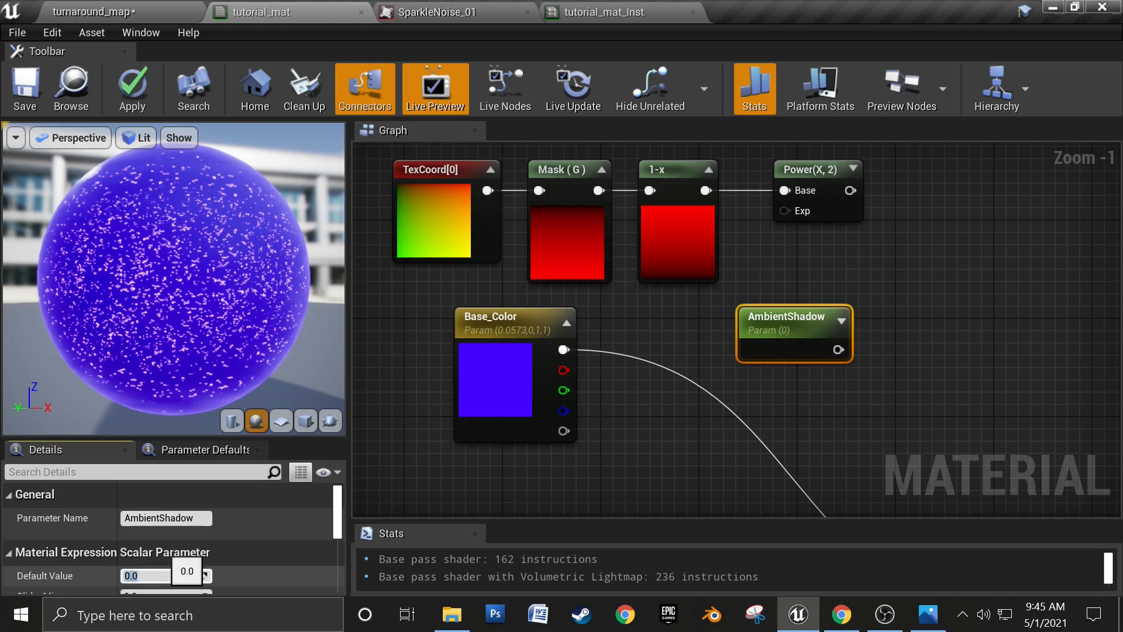
{"action": "type", "text": "1"}
{"action": "key", "text": "Return"}
{"action": "left_click_drag", "start_coordinate": [801, 343], "coordinate": [784, 211]}
Step: Add a Multiply node with the Power output feeding A and the Base_Color output feeding B
{"action": "right_click_drag", "start_coordinate": [833, 335], "coordinate": [743, 321]}
{"action": "left_click", "coordinate": [800, 322]}
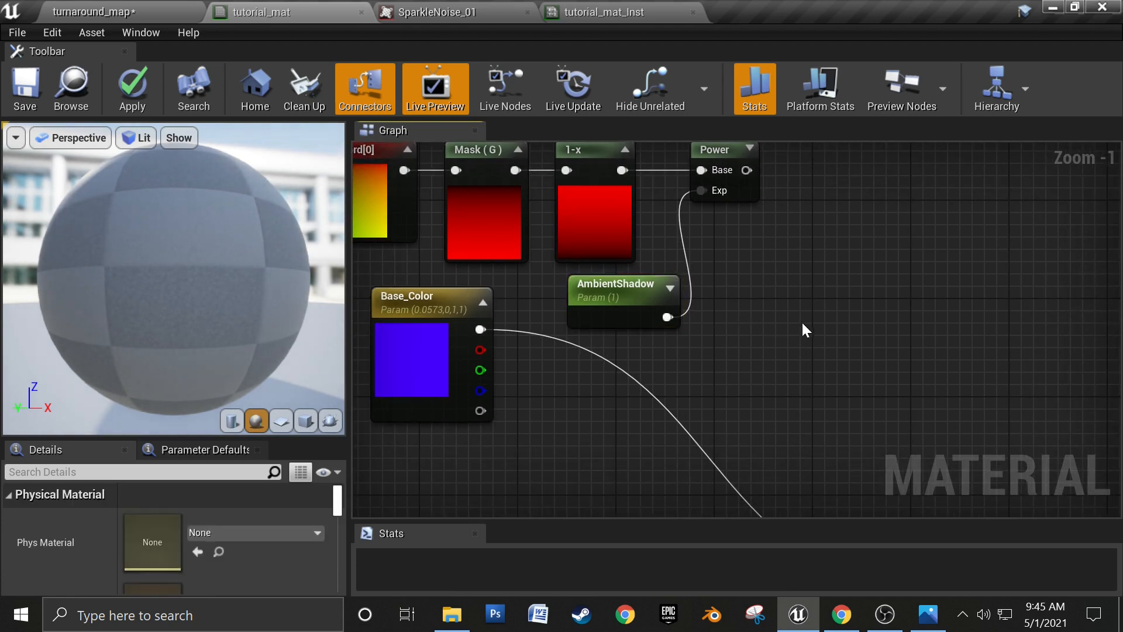
{"action": "key", "text": "m"}
{"action": "left_click", "coordinate": [806, 321]}
{"action": "left_click_drag", "start_coordinate": [746, 169], "coordinate": [822, 356]}
{"action": "left_click_drag", "start_coordinate": [490, 331], "coordinate": [825, 376]}
Step: Connect the new Multiply output to tutorial_mat's Base Color input and move the Multiply node nearer the Power node
{"action": "right_click_drag", "start_coordinate": [870, 436], "coordinate": [700, 276]}
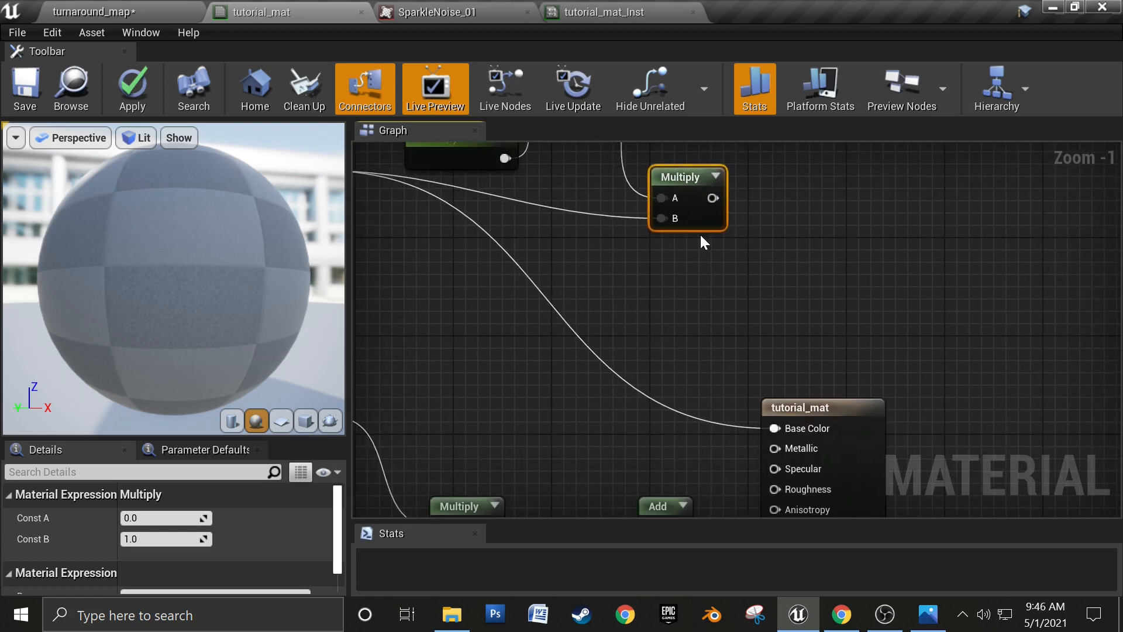
{"action": "left_click_drag", "start_coordinate": [713, 197], "coordinate": [774, 429]}
{"action": "right_click_drag", "start_coordinate": [608, 322], "coordinate": [896, 506]}
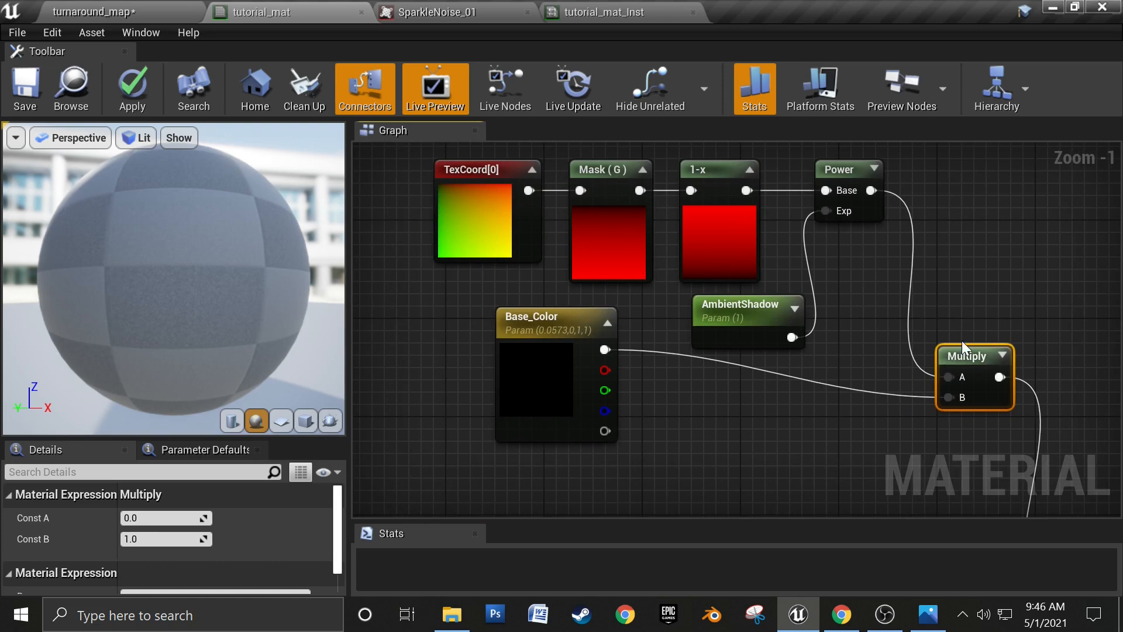
{"action": "left_click_drag", "start_coordinate": [949, 367], "coordinate": [937, 328]}
Step: Group the texture coordinate, Base_Color, AmbientShadow and Multiply nodes in a comment box titled "Base Color"
{"action": "scroll", "coordinate": [845, 360], "scroll_direction": "down", "scroll_amount": 1}
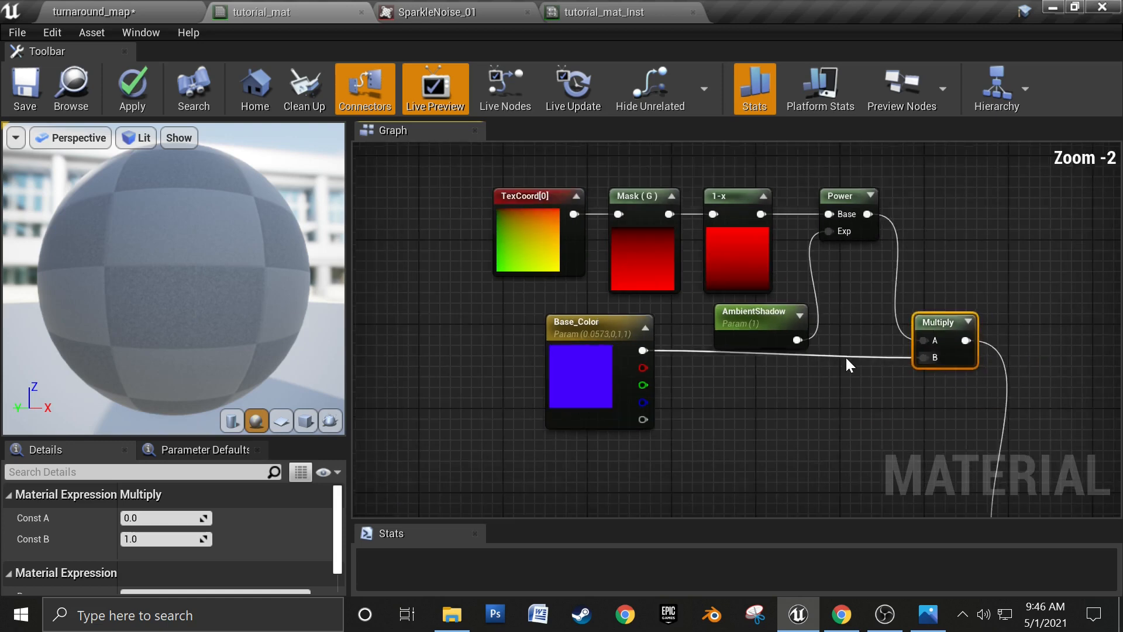
{"action": "left_click_drag", "start_coordinate": [419, 213], "coordinate": [965, 415]}
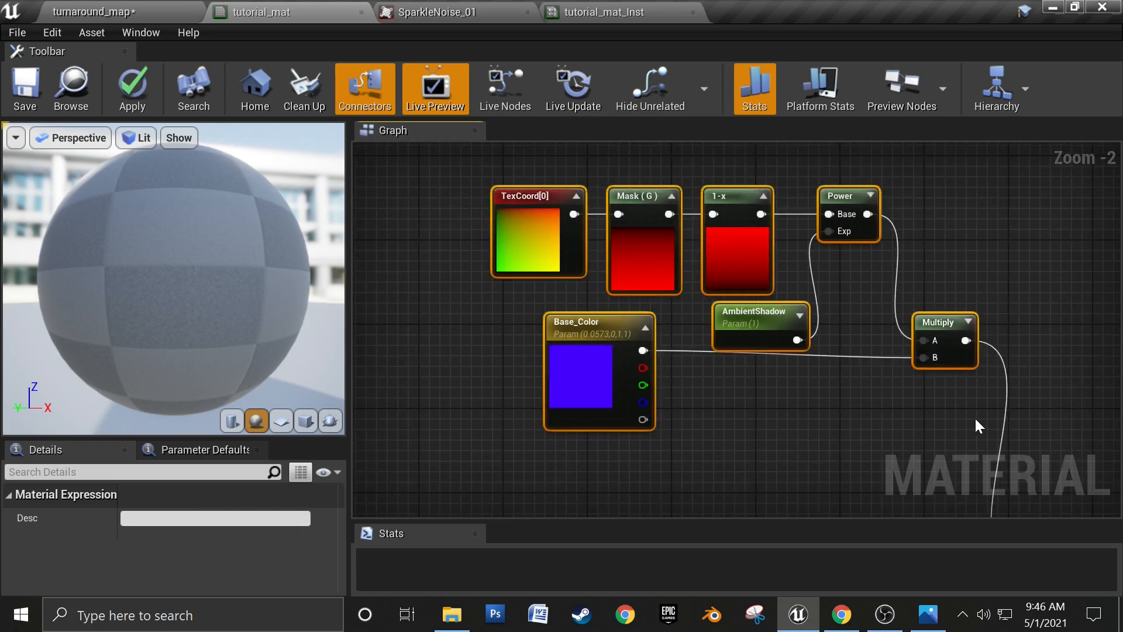
{"action": "type", "text": "cBas"}
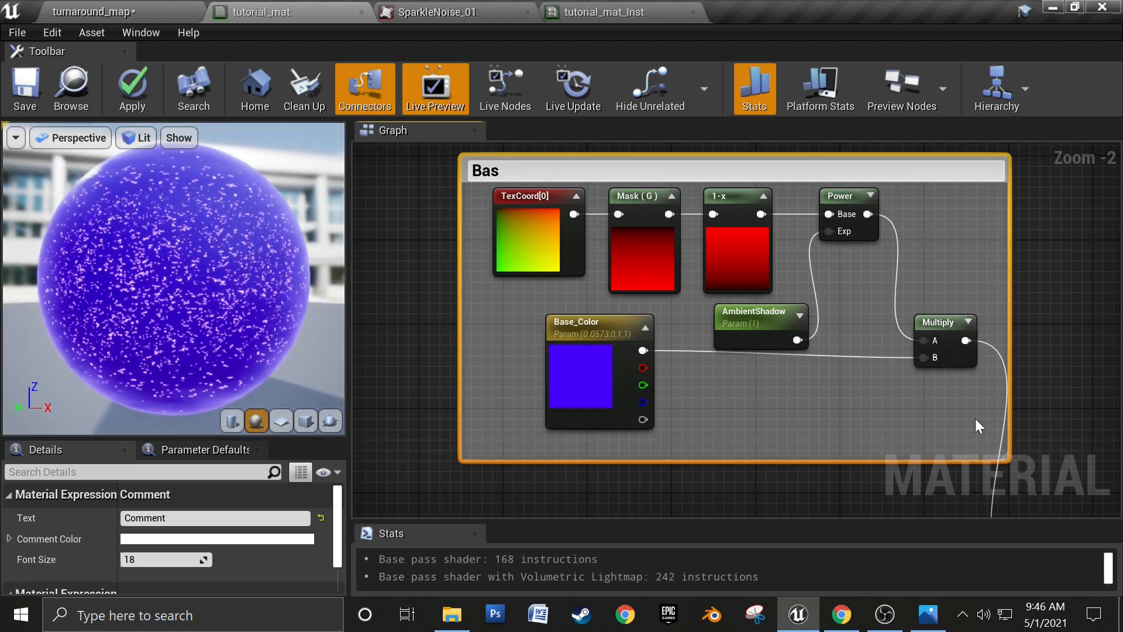
{"action": "type", "text": "e Color"}
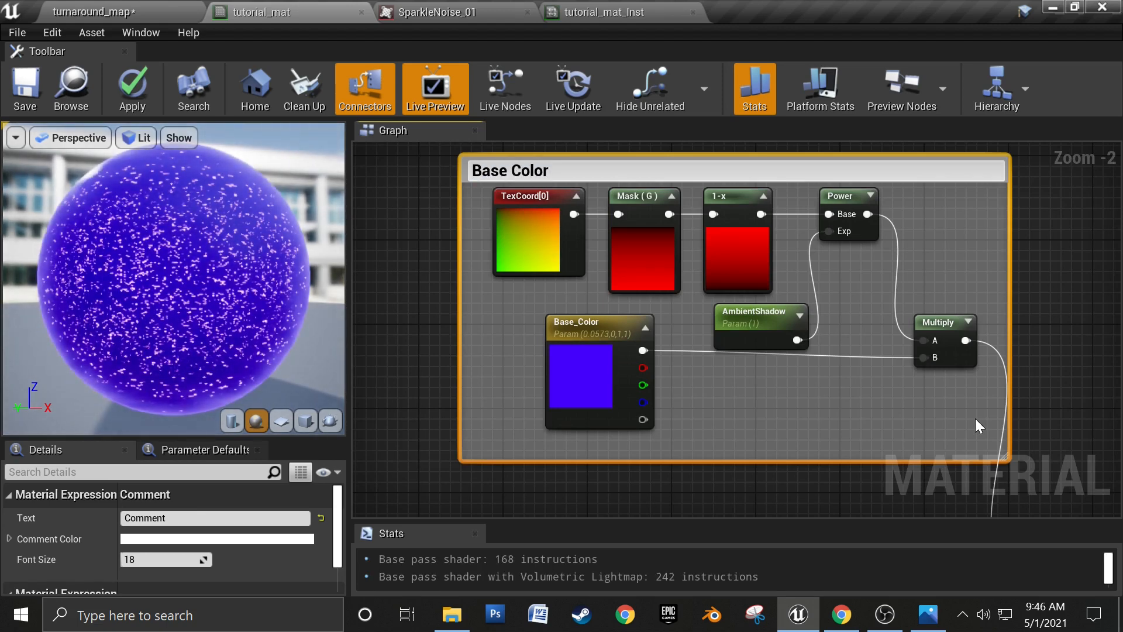
{"action": "key", "text": "Return"}
Step: Save tutorial_mat and inspect the crystal from different angles in the turnaround_map level
{"action": "right_click_drag", "start_coordinate": [894, 390], "coordinate": [736, 286]}
{"action": "left_click", "coordinate": [33, 79]}
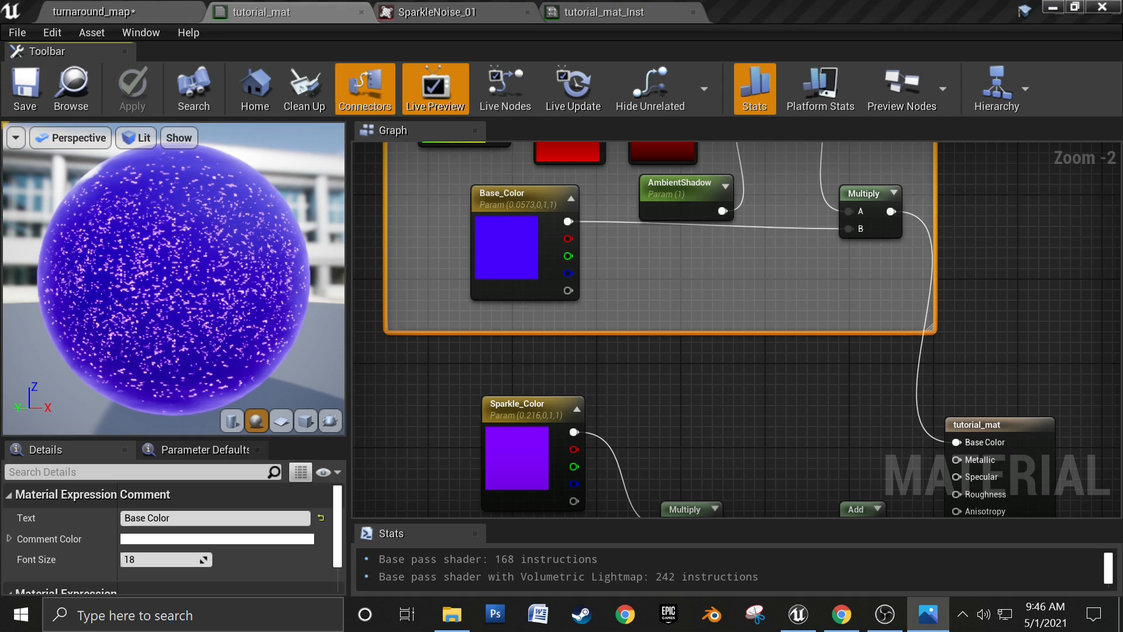
{"action": "left_click", "coordinate": [117, 12]}
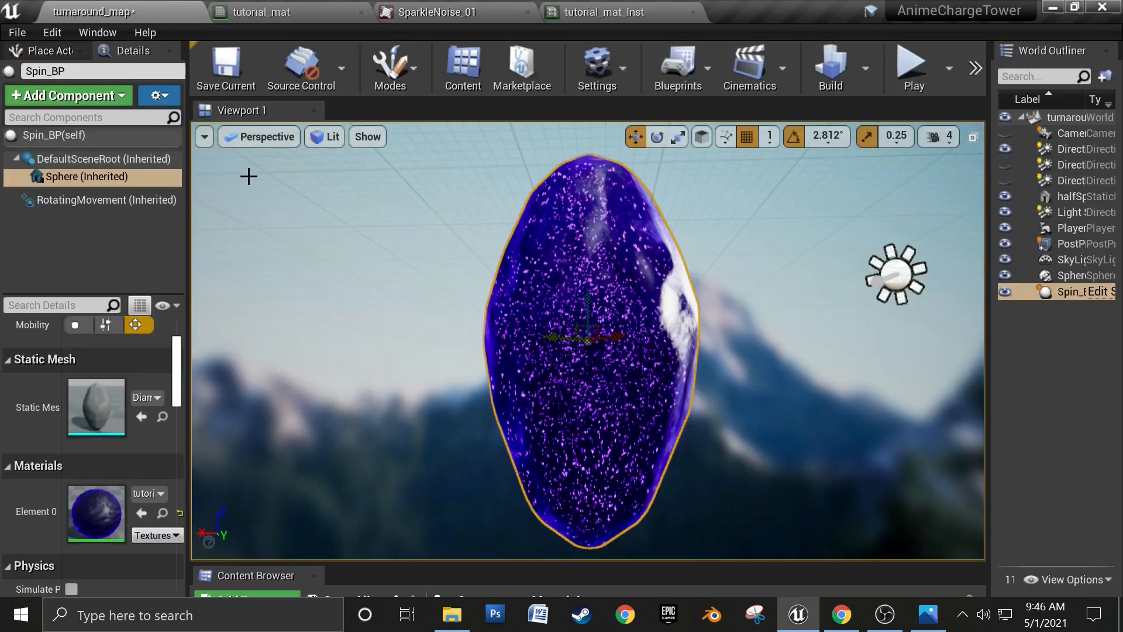
{"action": "mouse_move", "coordinate": [483, 403]}
{"action": "left_mouse_down", "text": "alt"}
{"action": "mouse_move", "coordinate": [643, 412]}
{"action": "mouse_move", "coordinate": [462, 404]}
{"action": "mouse_move", "coordinate": [374, 424]}
{"action": "mouse_move", "coordinate": [438, 404]}
{"action": "mouse_move", "coordinate": [602, 404]}
{"action": "mouse_move", "coordinate": [482, 403]}
{"action": "left_mouse_up", "text": "alt"}
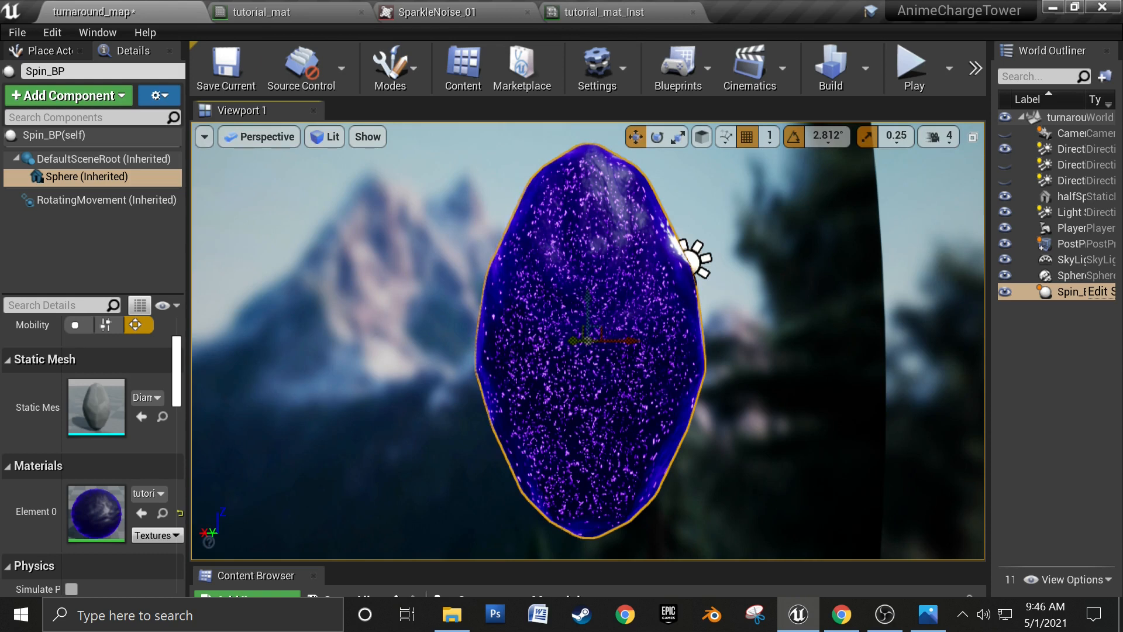
{"action": "key", "text": "alt+Tab"}
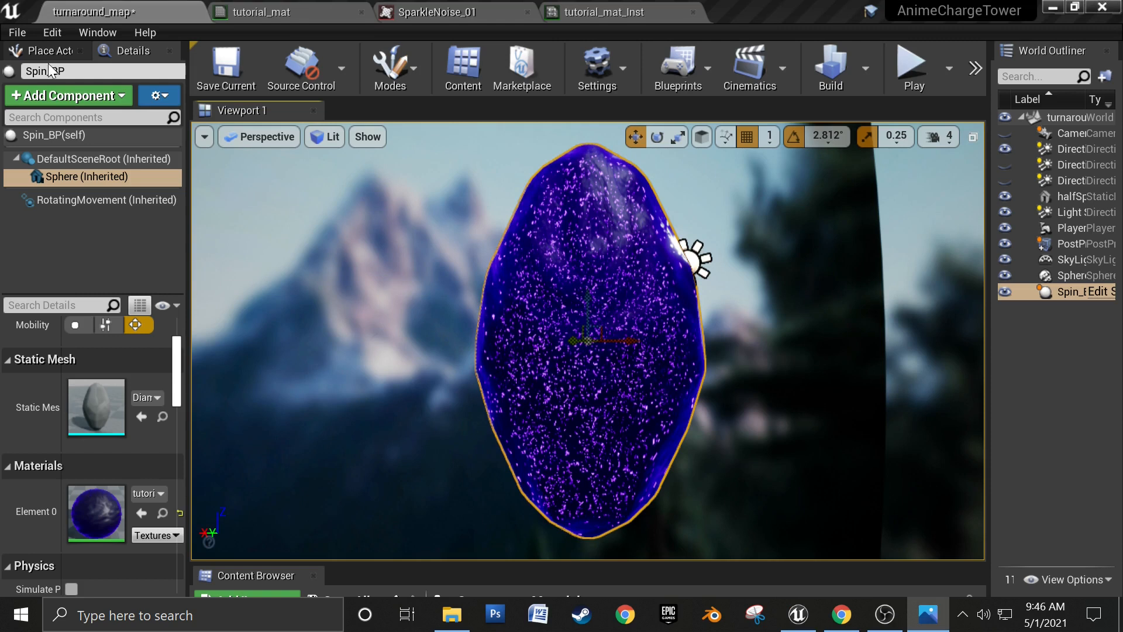
{"action": "mouse_move", "coordinate": [602, 350]}
{"action": "left_mouse_down", "text": "alt"}
{"action": "mouse_move", "coordinate": [561, 350]}
{"action": "mouse_move", "coordinate": [585, 351]}
{"action": "left_mouse_up", "text": "alt"}
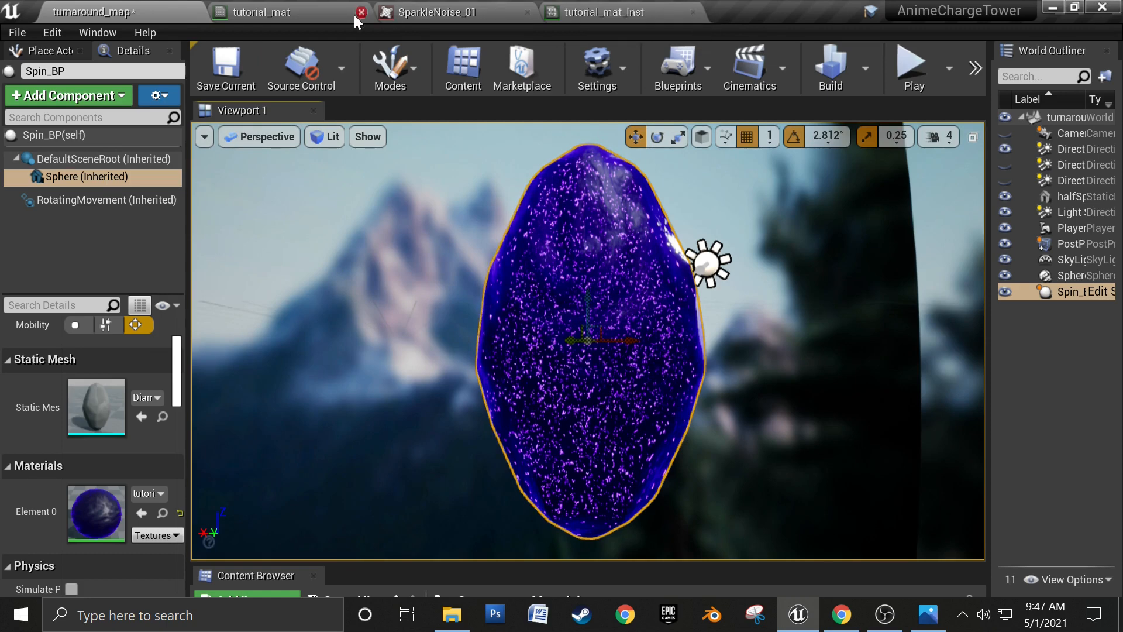
Step: Return to the tutorial_mat graph and move the material output node farther from the Add node to free up space
{"action": "left_click", "coordinate": [269, 12]}
{"action": "right_click_drag", "start_coordinate": [413, 237], "coordinate": [813, 283]}
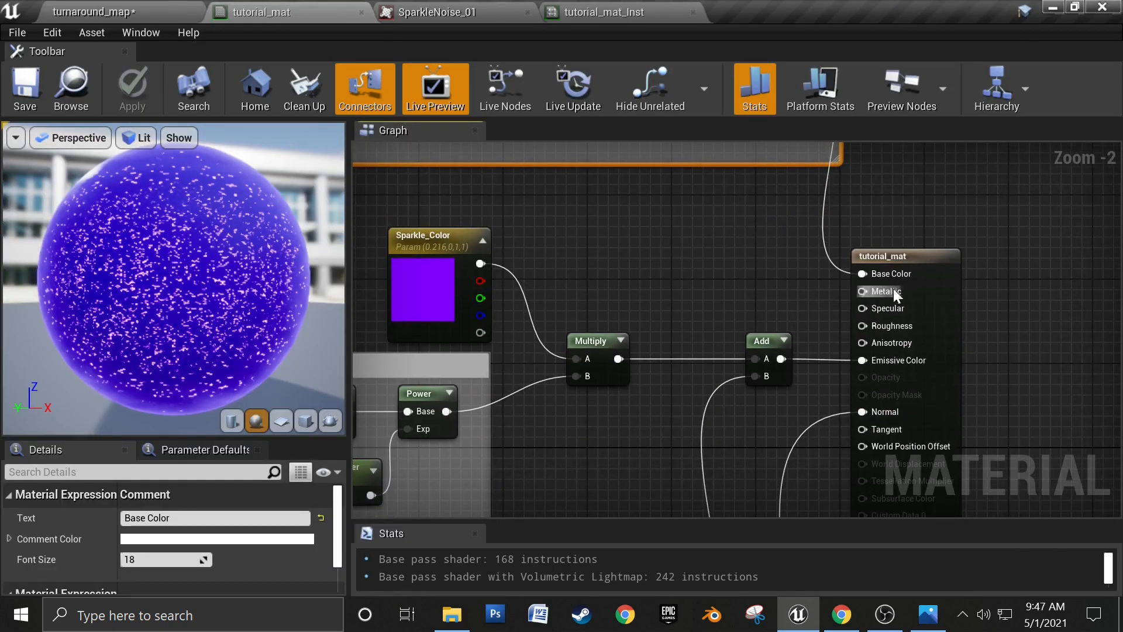
{"action": "left_click_drag", "start_coordinate": [943, 265], "coordinate": [1079, 213]}
Step: Add a scalar parameter named Spec in the empty space between the Add node and the material output node
{"action": "left_click", "coordinate": [837, 257]}
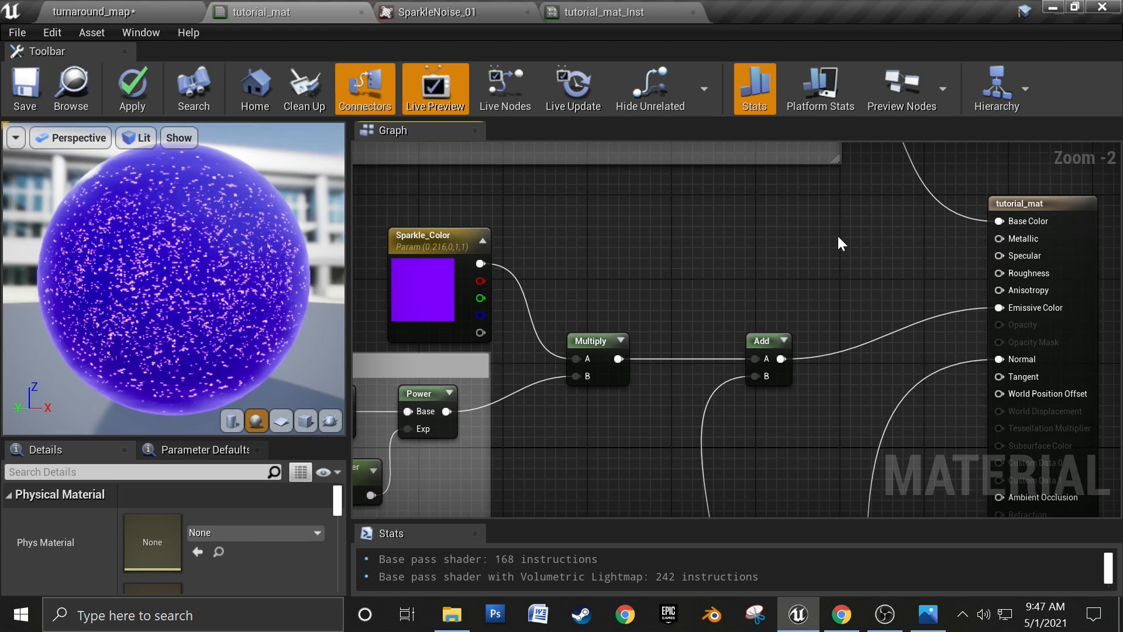
{"action": "left_click", "coordinate": [819, 211]}
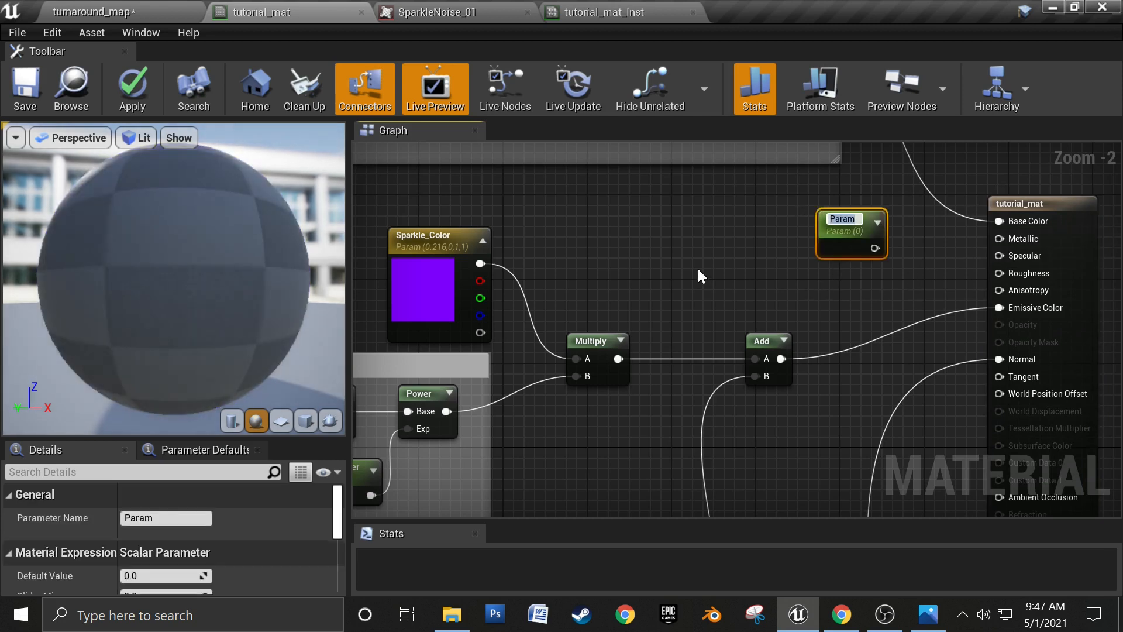
{"action": "type", "text": "Metall"}
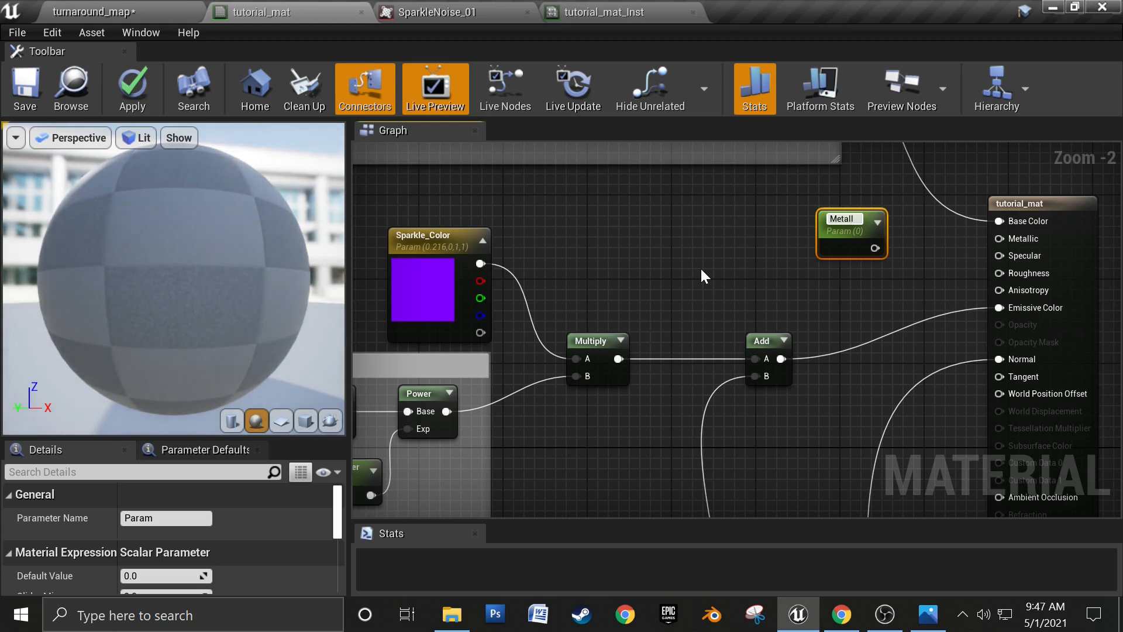
{"action": "key", "text": "BackSpace"}
{"action": "key", "text": "BackSpace"}
{"action": "key", "text": "BackSpace"}
{"action": "key", "text": "BackSpace"}
{"action": "key", "text": "BackSpace"}
{"action": "key", "text": "BackSpace"}
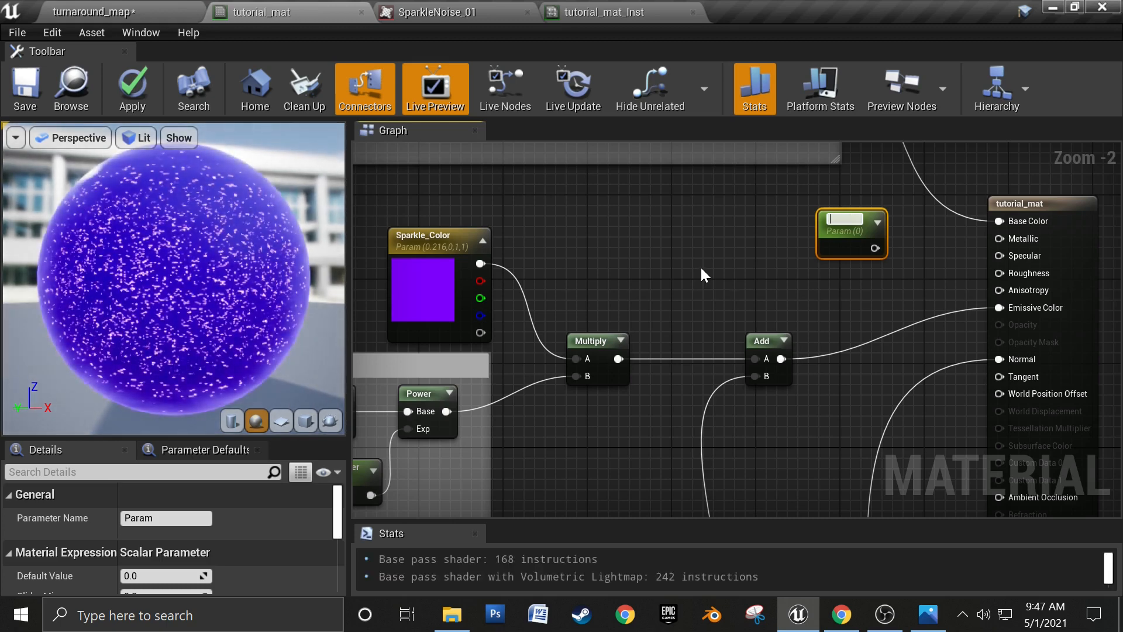
{"action": "type", "text": "Spec"}
{"action": "key", "text": "Return"}
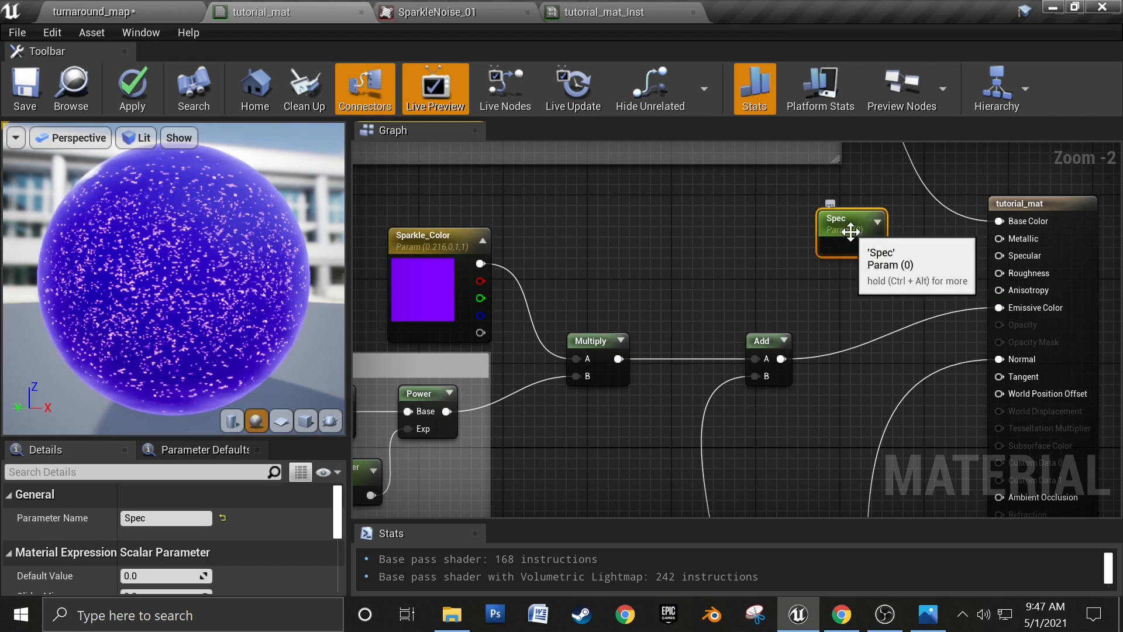
Step: Set the Spec parameter's default value to 0.3 and connect it to the material's Specular input
{"action": "left_click", "coordinate": [164, 576]}
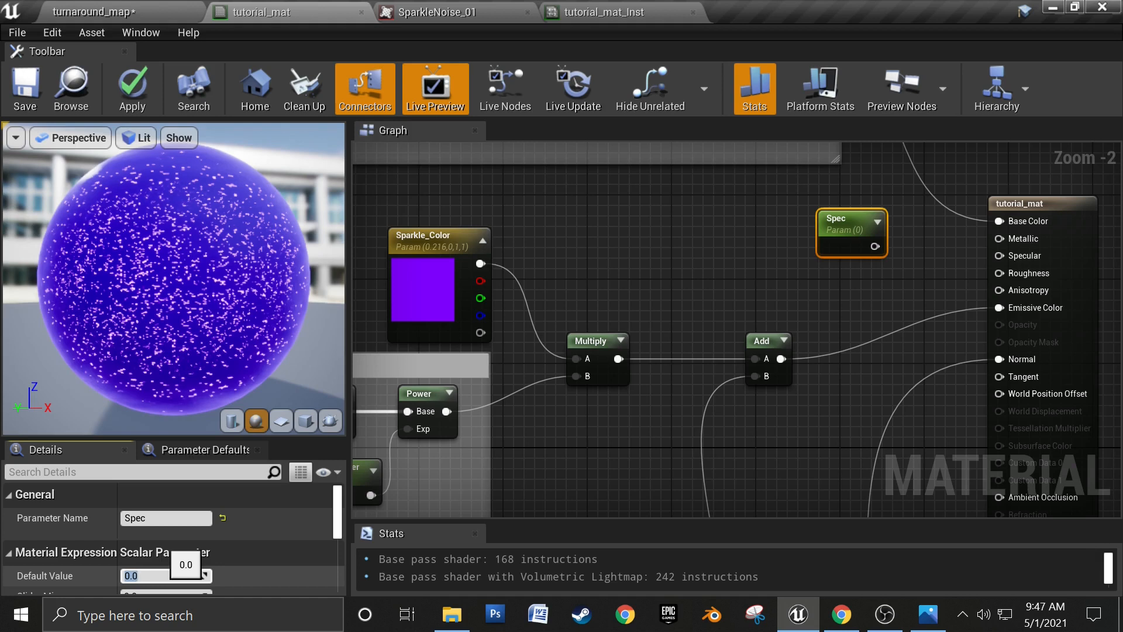
{"action": "key", "text": "BackSpace"}
{"action": "type", "text": "3"}
{"action": "key", "text": "Return"}
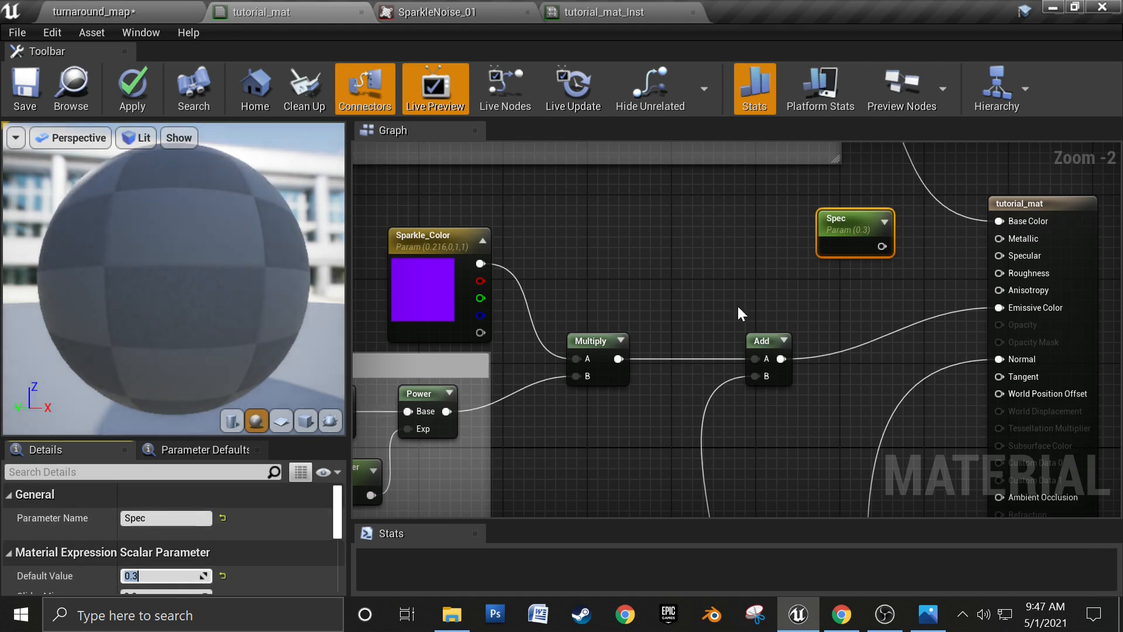
{"action": "left_click_drag", "start_coordinate": [887, 251], "coordinate": [1003, 259]}
{"action": "left_click", "coordinate": [749, 291]}
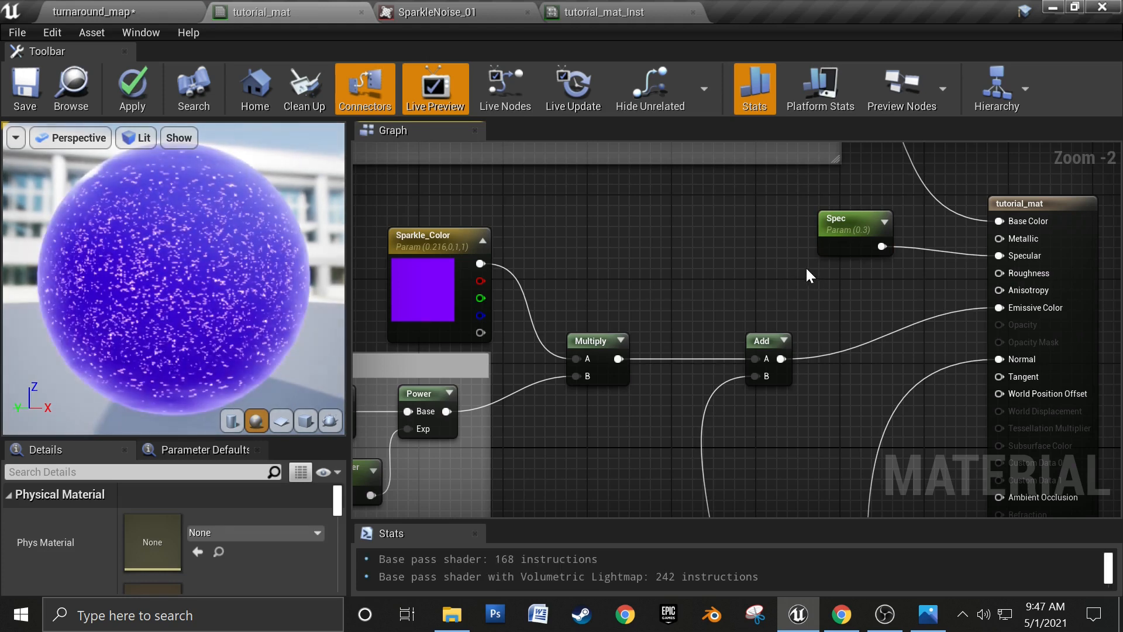
Step: Add a constant of 0 below Spec, connect it to both the Roughness and Metallic inputs, and save the material
{"action": "left_click", "coordinate": [840, 272]}
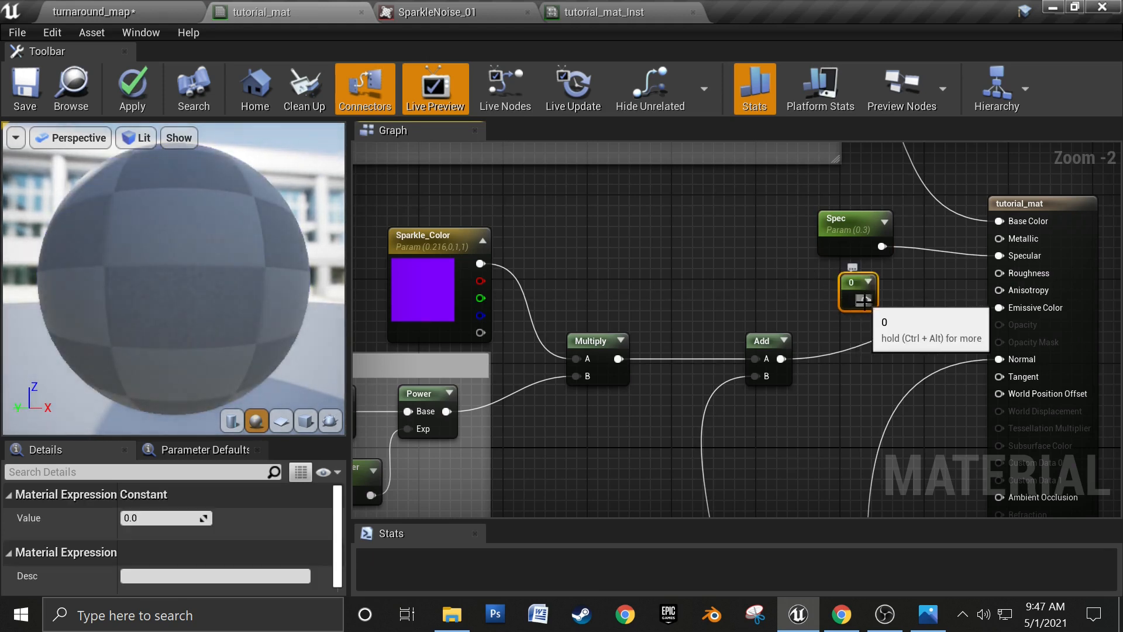
{"action": "left_click_drag", "start_coordinate": [864, 300], "coordinate": [1002, 273]}
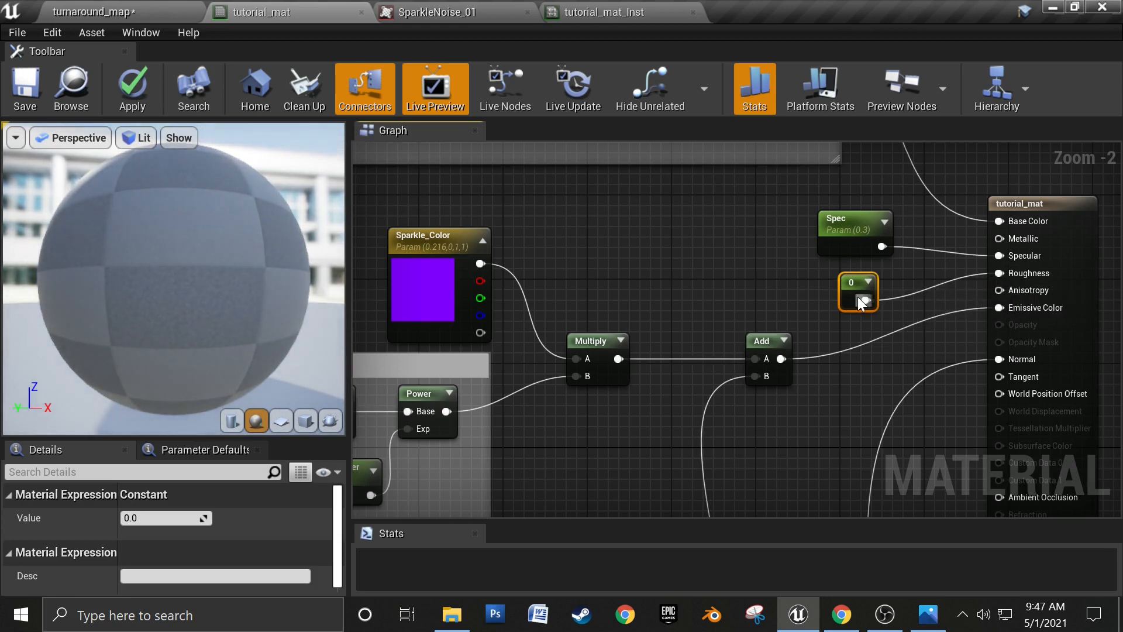
{"action": "left_click_drag", "start_coordinate": [864, 299], "coordinate": [1000, 240]}
{"action": "right_click_drag", "start_coordinate": [806, 287], "coordinate": [721, 308]}
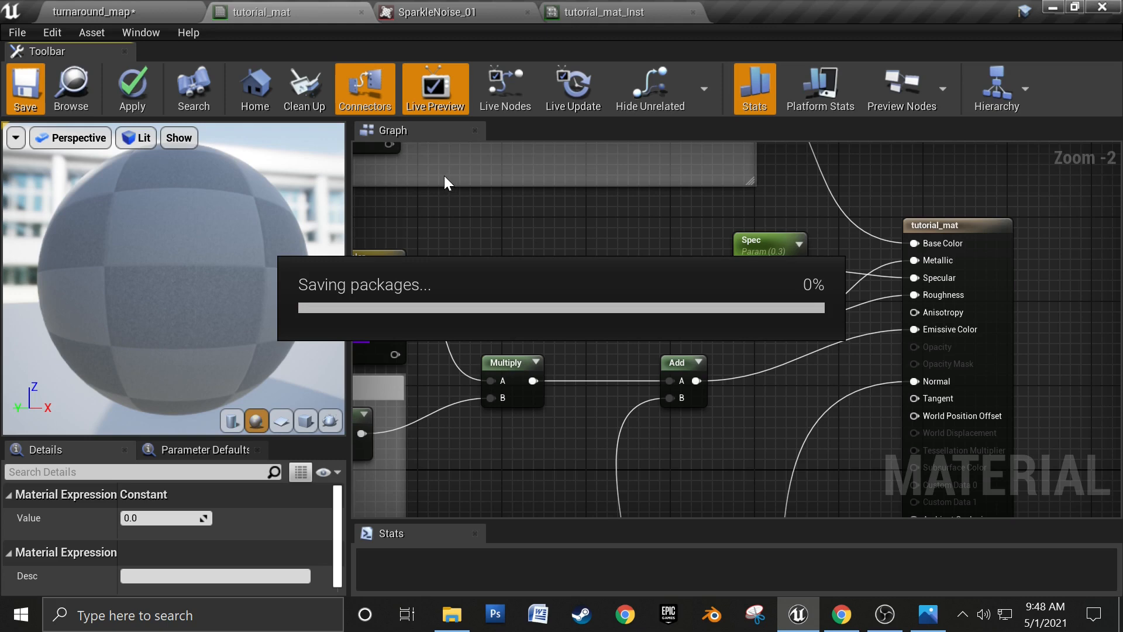
Step: Set Normal_Strength to 2 in tutorial_mat_Inst and check the reflections on the preview sphere
{"action": "left_click", "coordinate": [102, 8]}
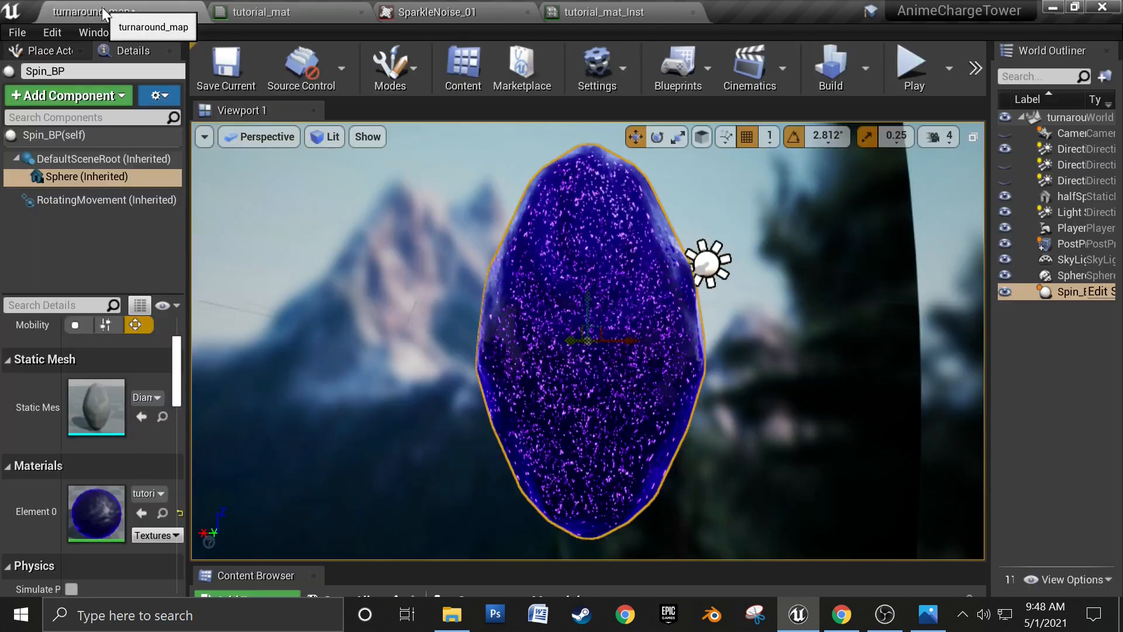
{"action": "left_click", "coordinate": [612, 13]}
{"action": "mouse_move", "coordinate": [185, 409]}
{"action": "left_mouse_down"}
{"action": "mouse_move", "coordinate": [327, 411]}
{"action": "mouse_move", "coordinate": [175, 410]}
{"action": "left_mouse_up"}
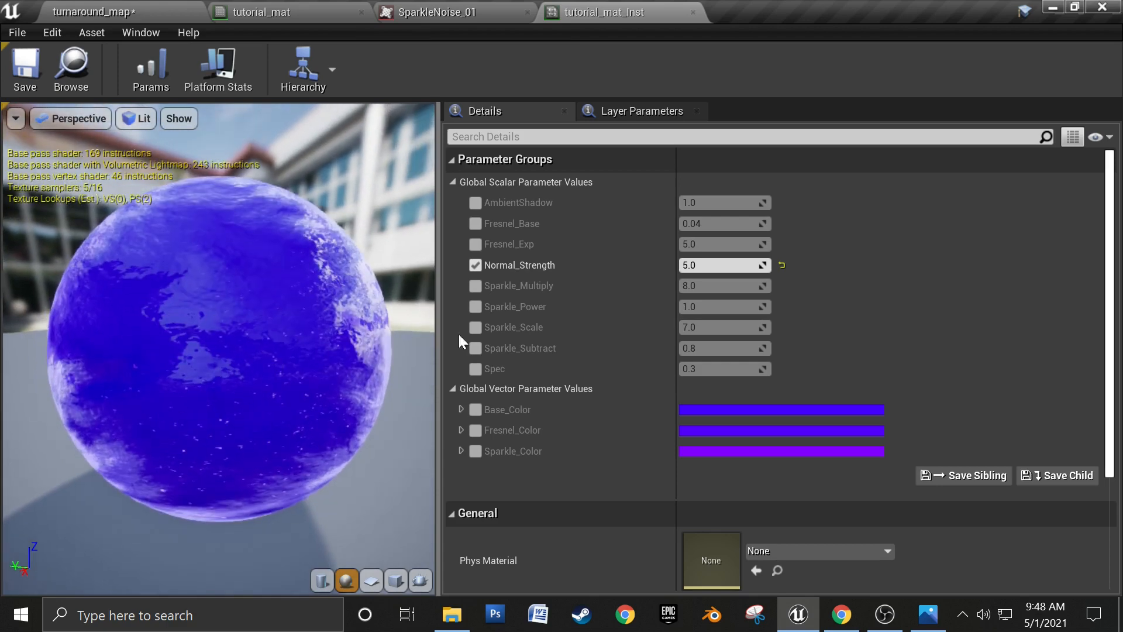
{"action": "left_click", "coordinate": [722, 265]}
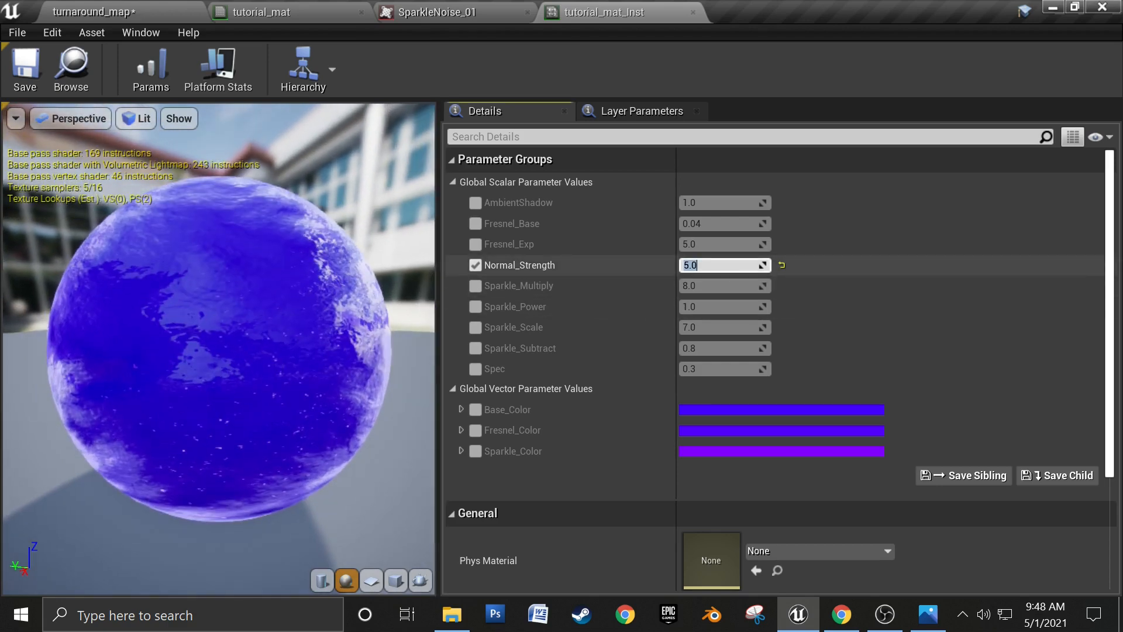
{"action": "type", "text": "2"}
{"action": "key", "text": "Return"}
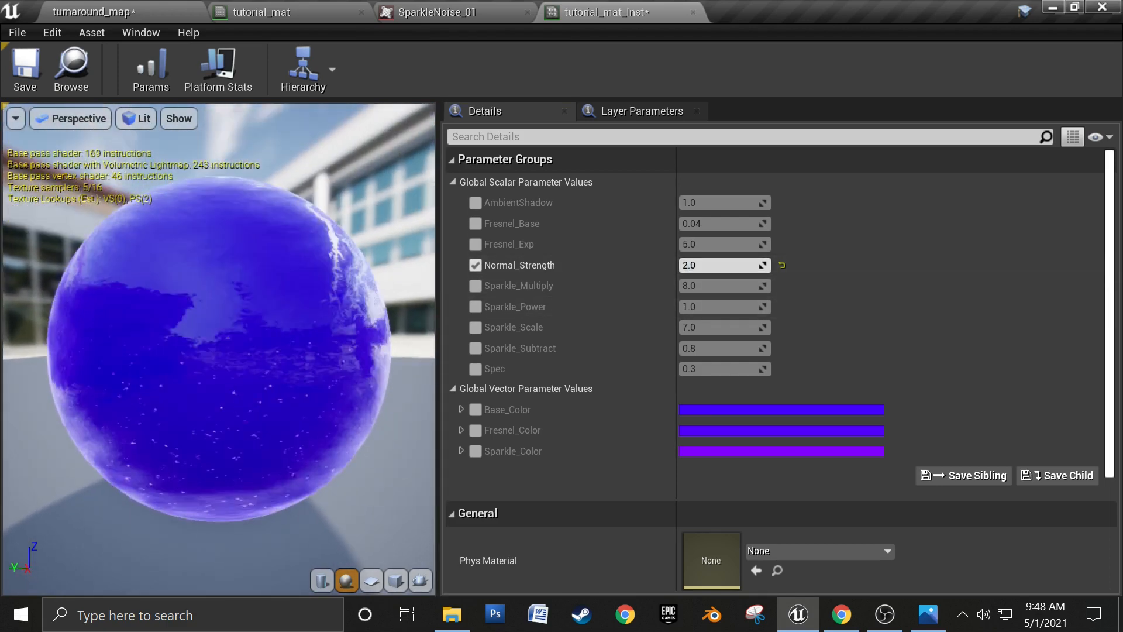
{"action": "left_click_drag", "start_coordinate": [200, 385], "coordinate": [192, 395]}
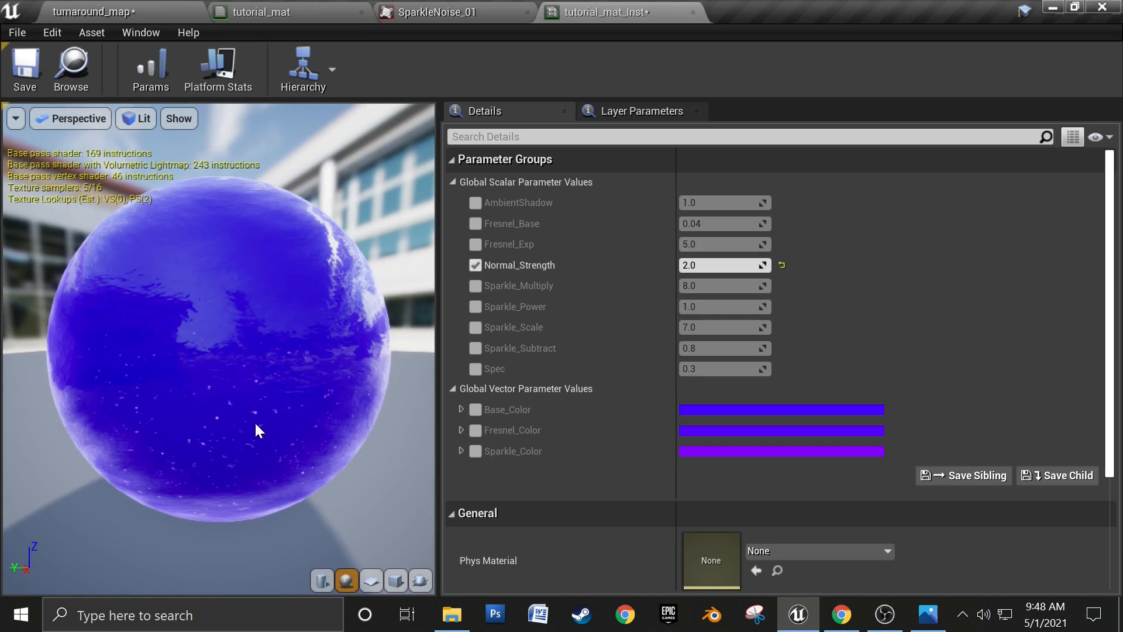
{"action": "left_click_drag", "start_coordinate": [236, 377], "coordinate": [345, 212]}
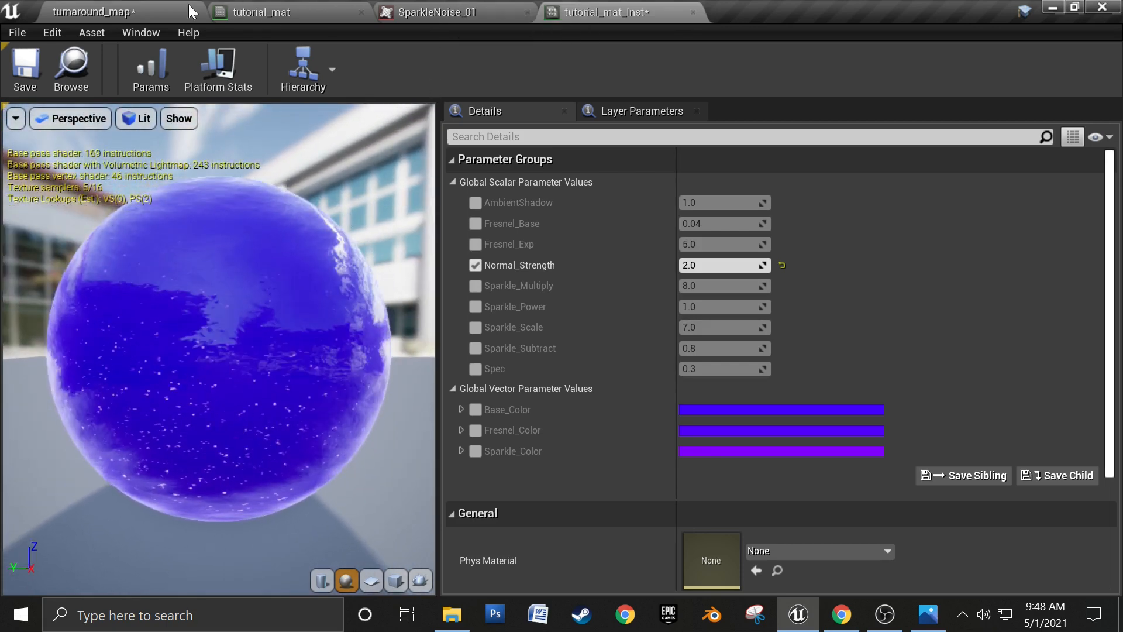
Step: Inspect the crystal from another angle in turnaround_map, then save tutorial_mat_Inst and all remaining unsaved work
{"action": "left_click", "coordinate": [159, 12]}
{"action": "left_click_drag", "start_coordinate": [477, 380], "coordinate": [1017, 357], "text": "alt"}
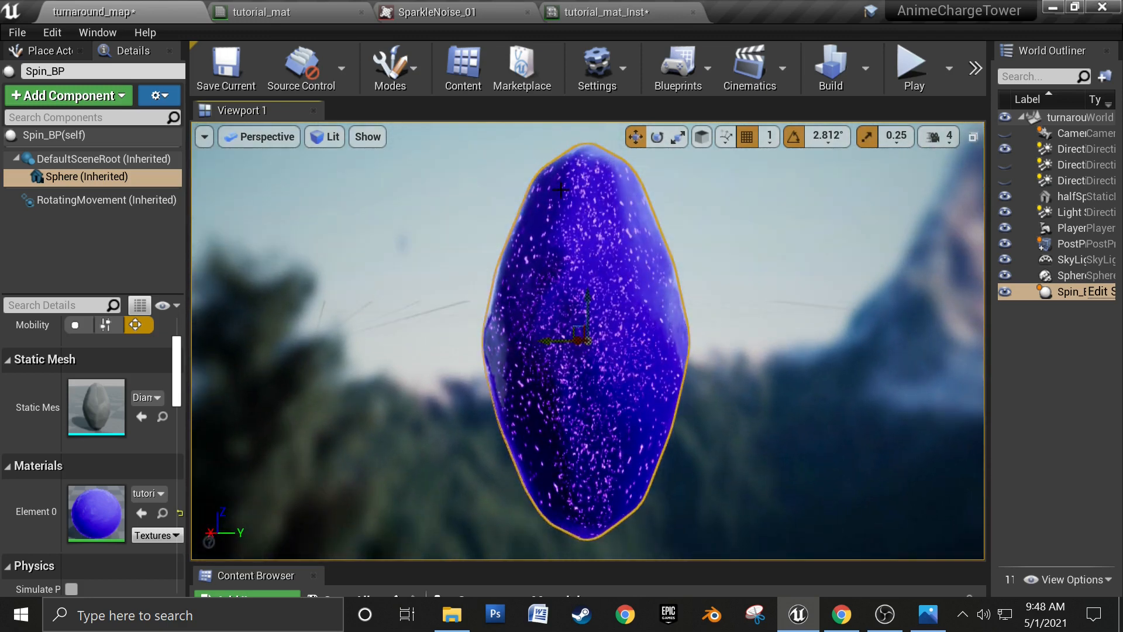
{"action": "left_click", "coordinate": [622, 13]}
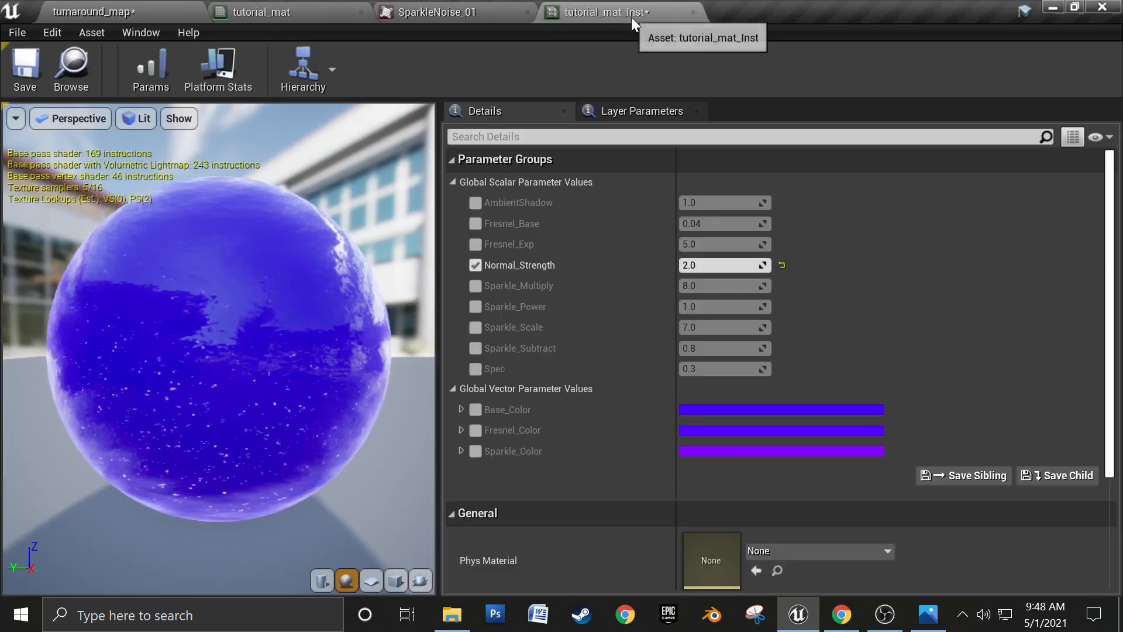
{"action": "left_click", "coordinate": [35, 82]}
{"action": "left_click", "coordinate": [281, 11]}
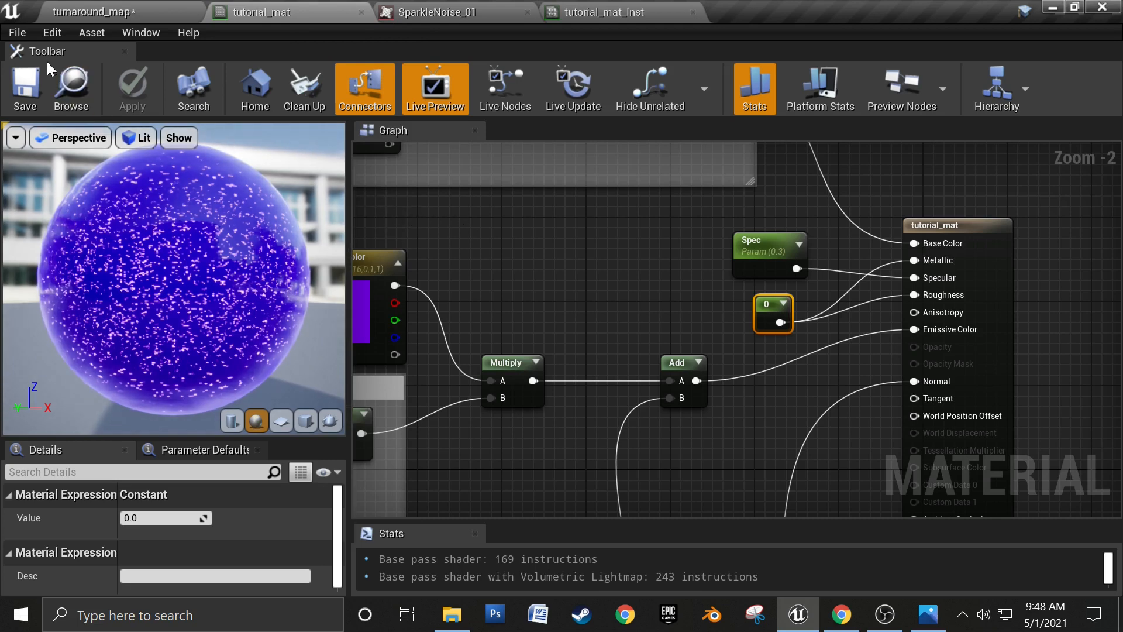
{"action": "left_click", "coordinate": [17, 33]}
{"action": "left_click", "coordinate": [52, 129]}
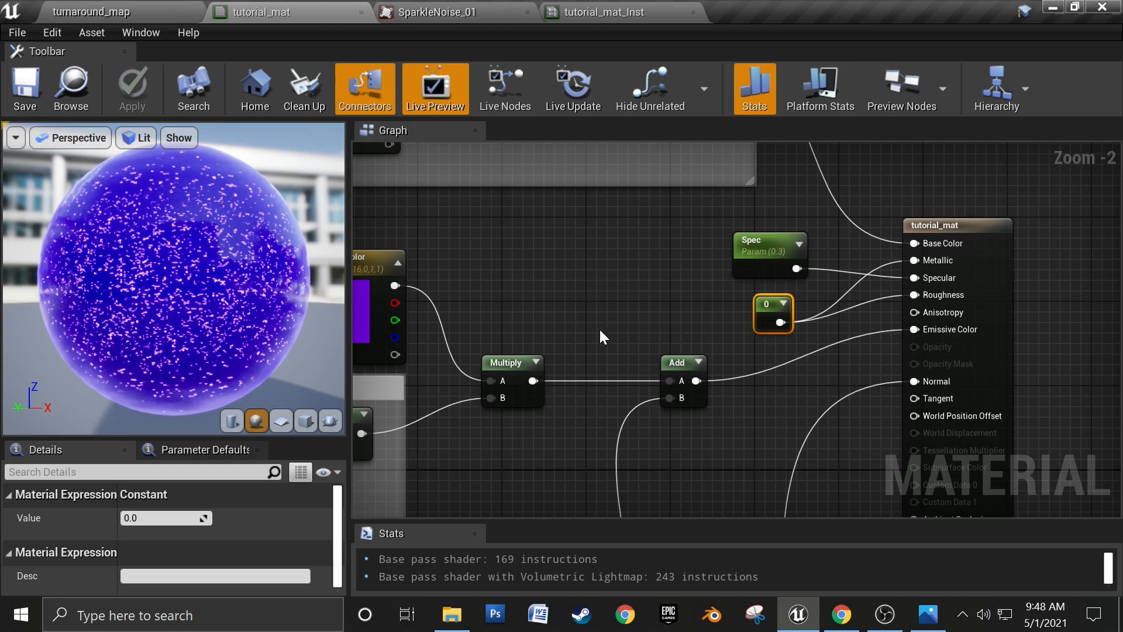
Step: Move the Sparkle_Color node closer to the Multiply node it feeds, below the Base Color comment box
{"action": "right_click_drag", "start_coordinate": [596, 332], "coordinate": [802, 381]}
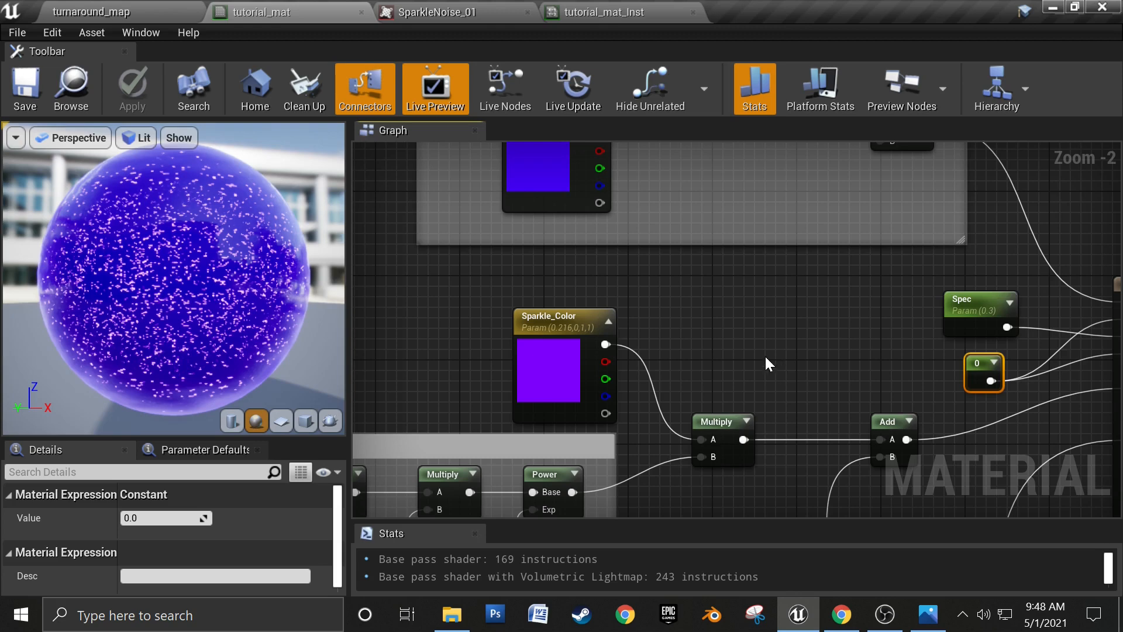
{"action": "right_click_drag", "start_coordinate": [764, 354], "coordinate": [766, 412]}
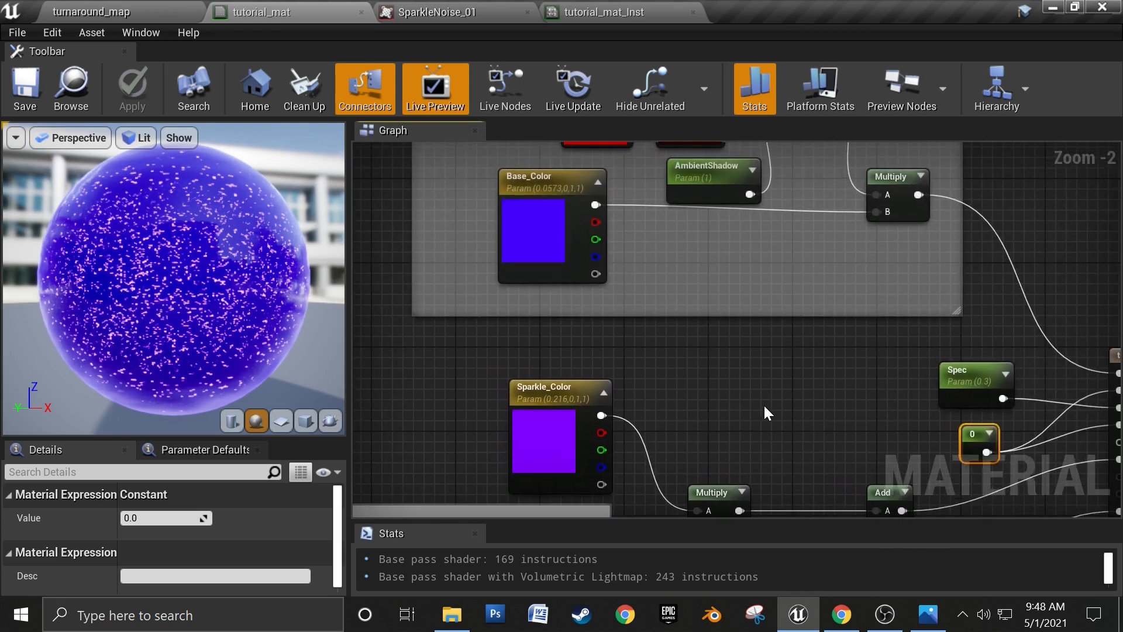
{"action": "left_click", "coordinate": [747, 402]}
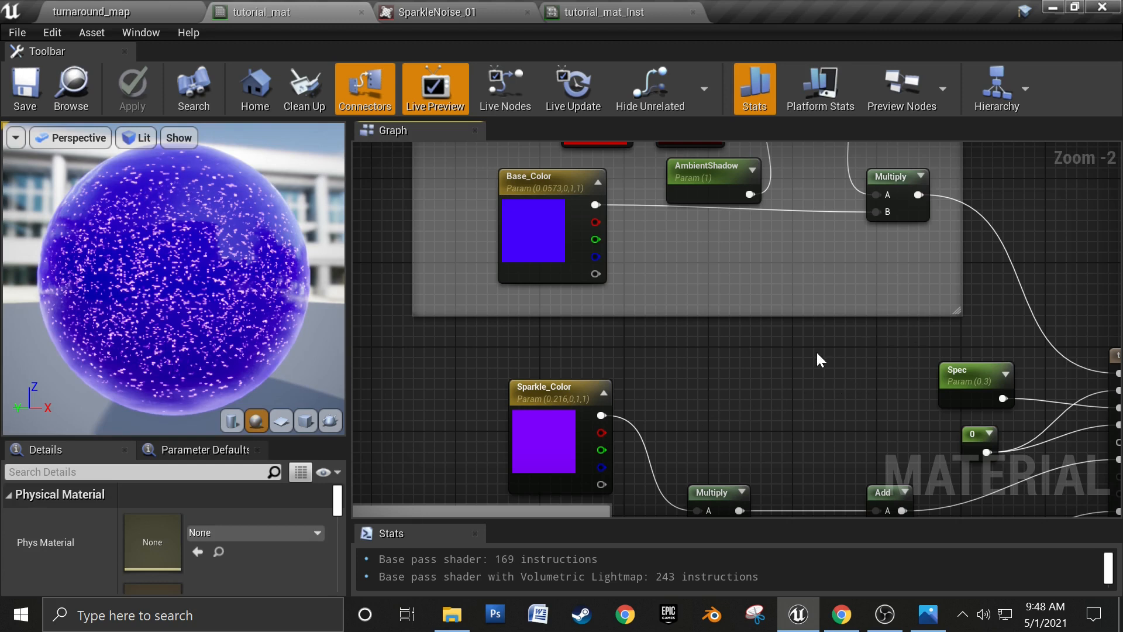
{"action": "left_click_drag", "start_coordinate": [539, 399], "coordinate": [605, 381]}
{"action": "right_click_drag", "start_coordinate": [797, 403], "coordinate": [795, 344]}
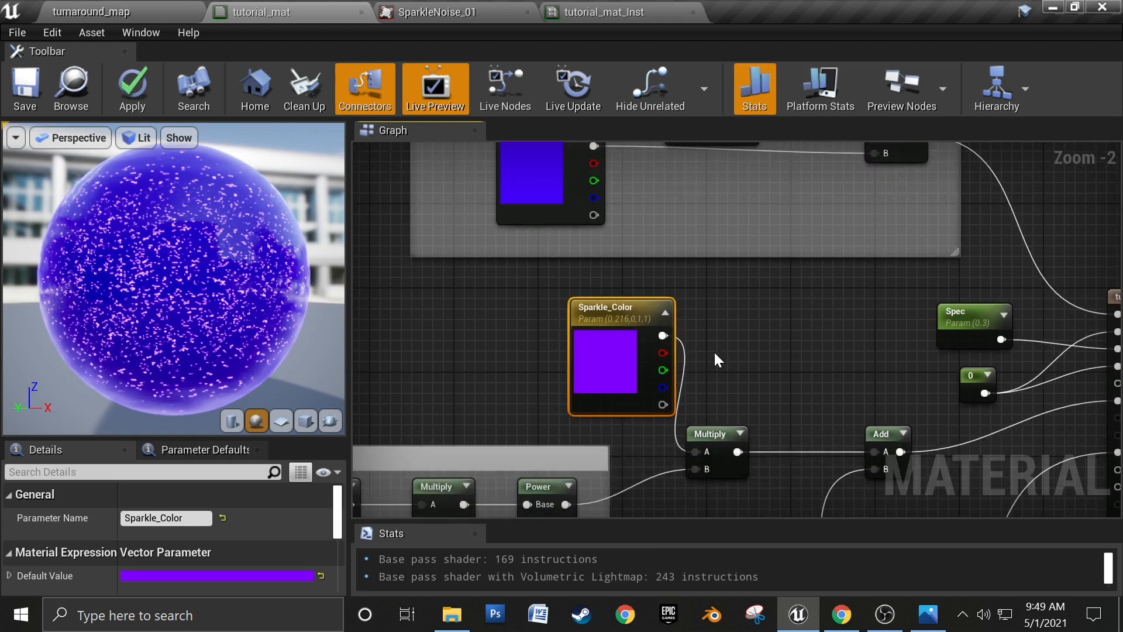
{"action": "right_click_drag", "start_coordinate": [821, 325], "coordinate": [748, 374]}
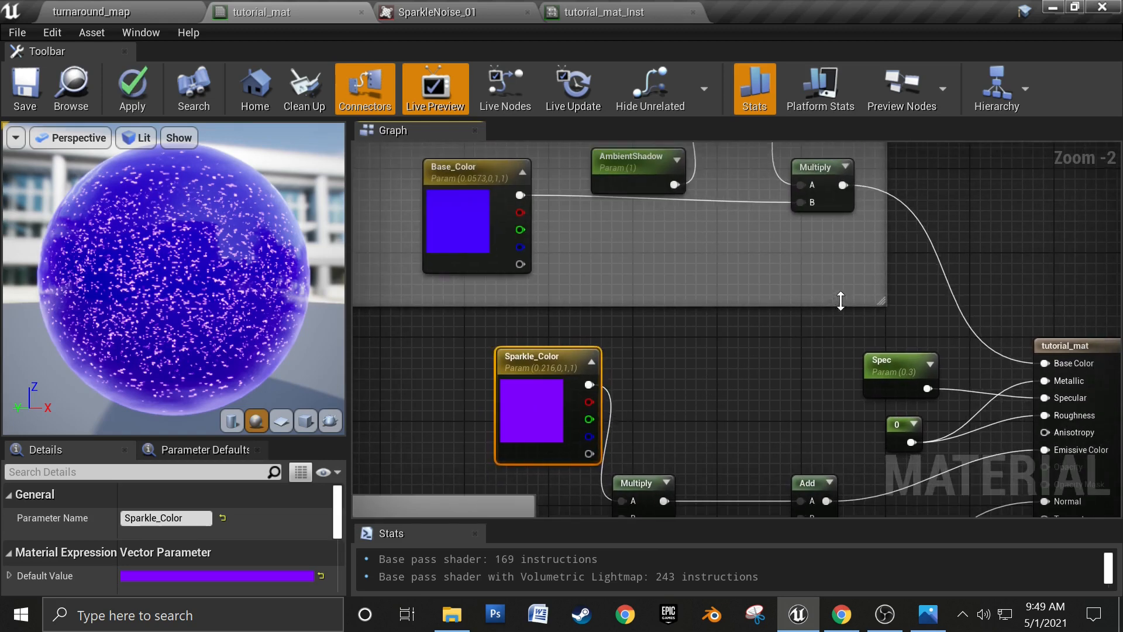
{"action": "left_click", "coordinate": [907, 283]}
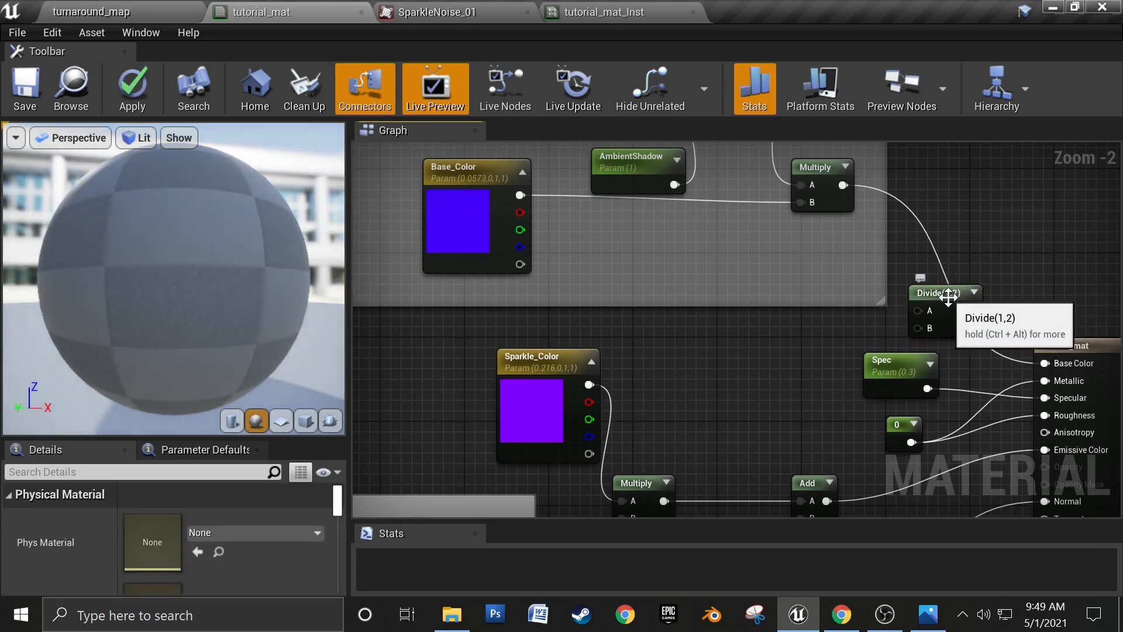
{"action": "left_click", "coordinate": [950, 296]}
{"action": "key", "text": "Delete"}
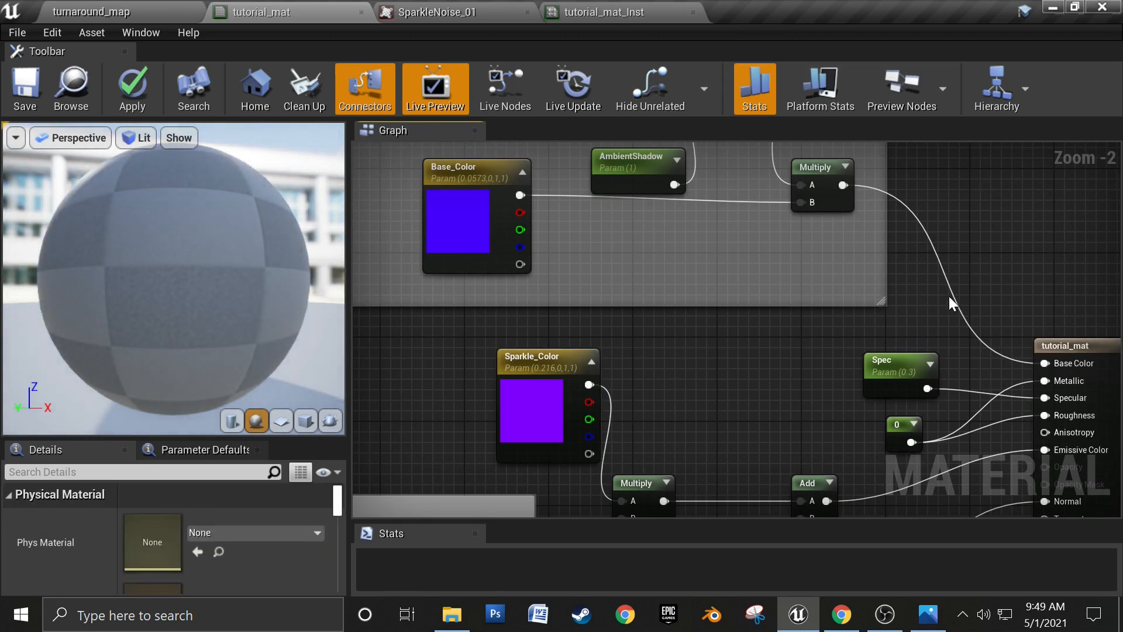
{"action": "left_click", "coordinate": [937, 239]}
{"action": "left_click_drag", "start_coordinate": [843, 185], "coordinate": [948, 263]}
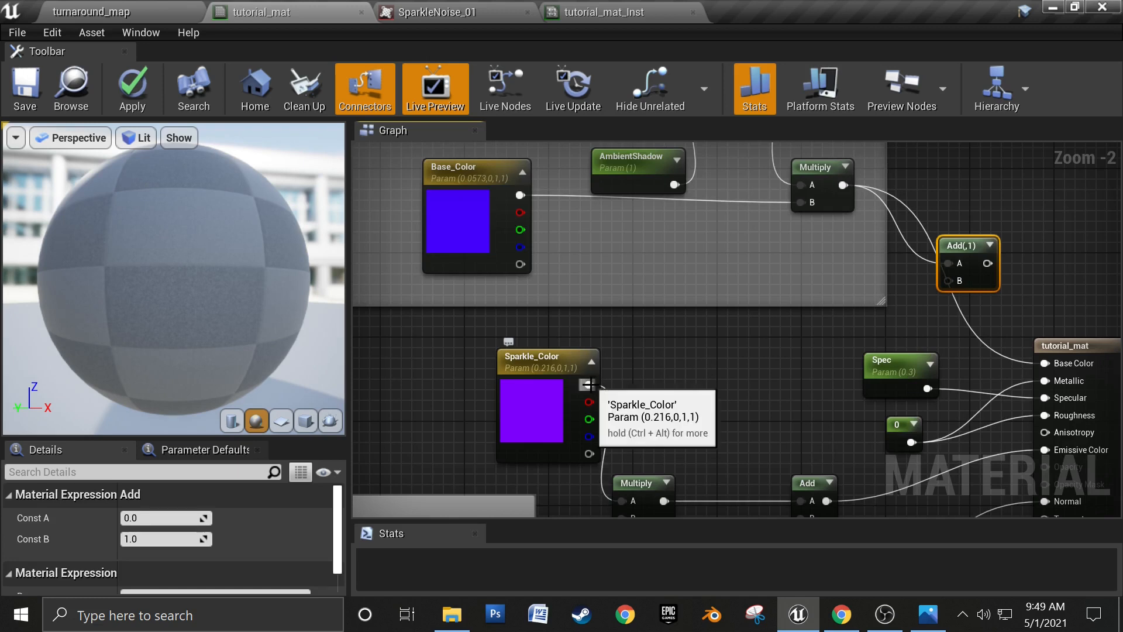
{"action": "left_click", "coordinate": [964, 189]}
{"action": "left_click", "coordinate": [987, 286]}
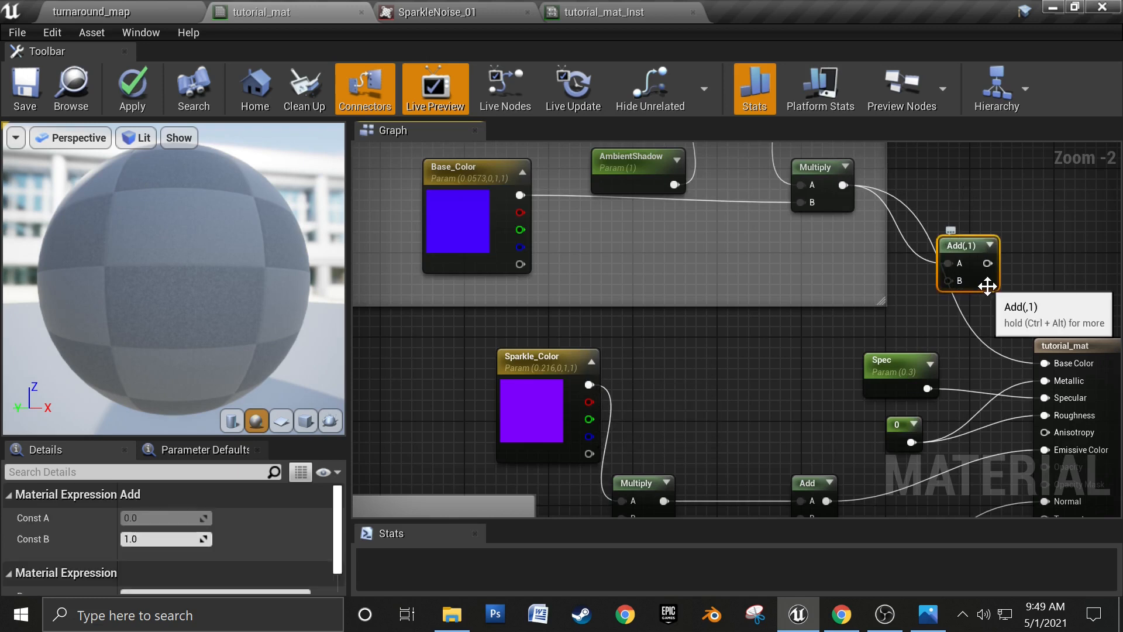
{"action": "key", "text": "Delete"}
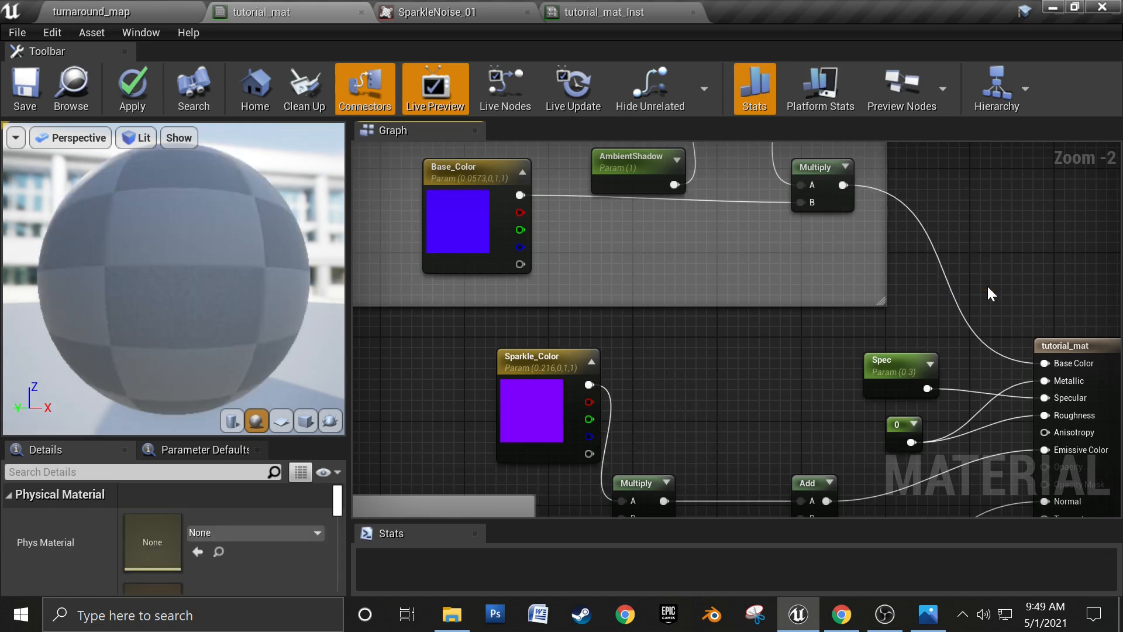
Step: Save tutorial_mat and close the SparkleNoise_01 texture editor
{"action": "left_click", "coordinate": [24, 85]}
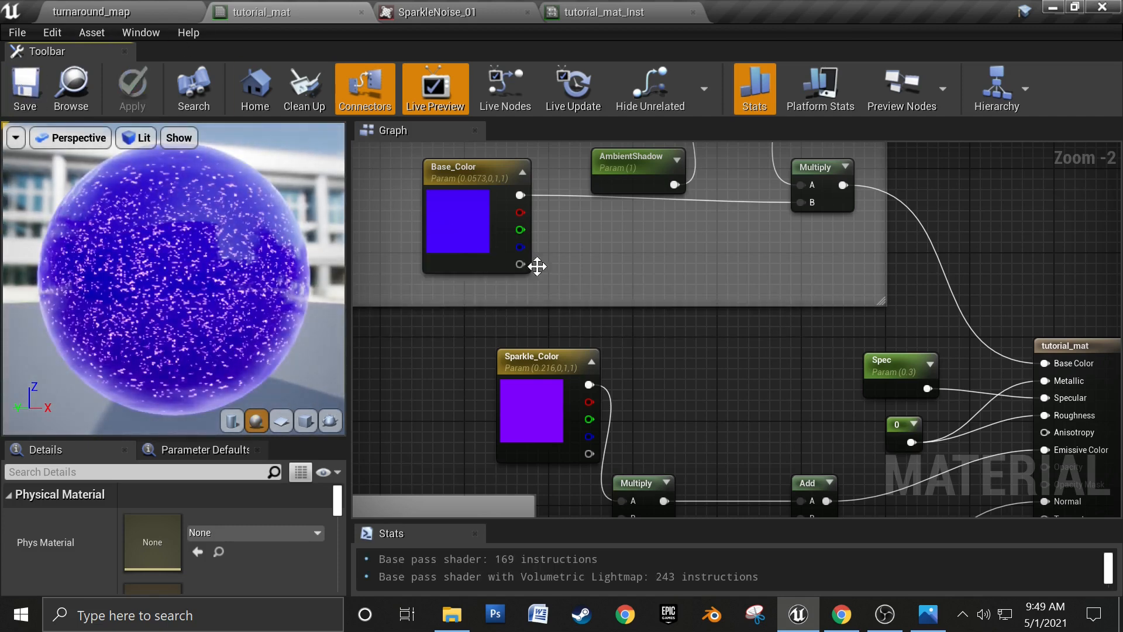
{"action": "right_click_drag", "start_coordinate": [537, 266], "coordinate": [580, 240]}
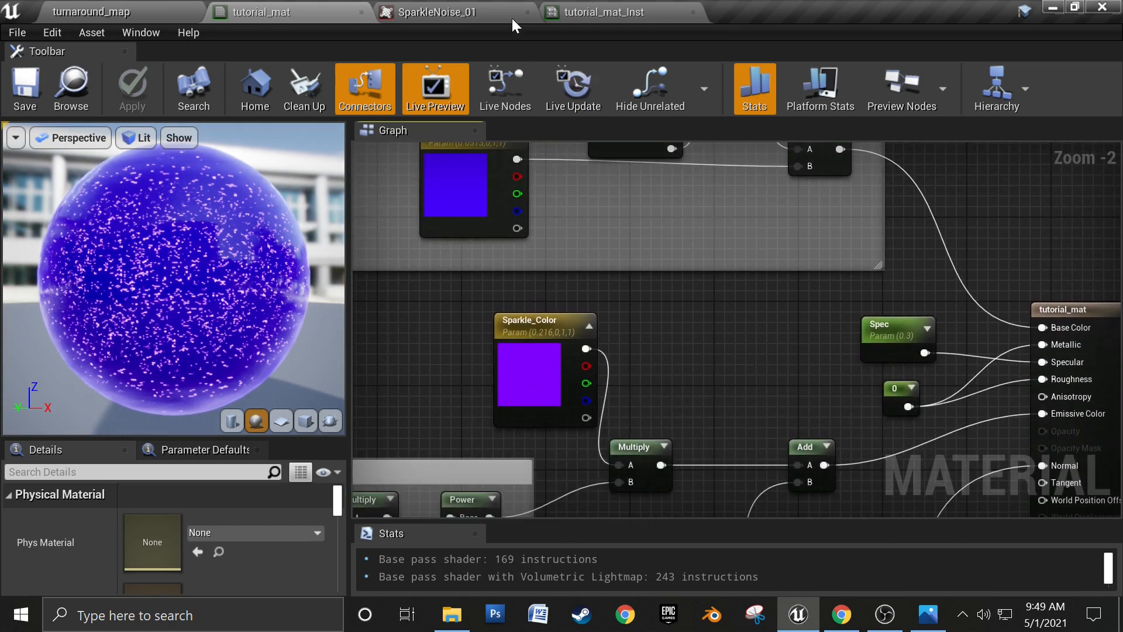
{"action": "left_click", "coordinate": [467, 11]}
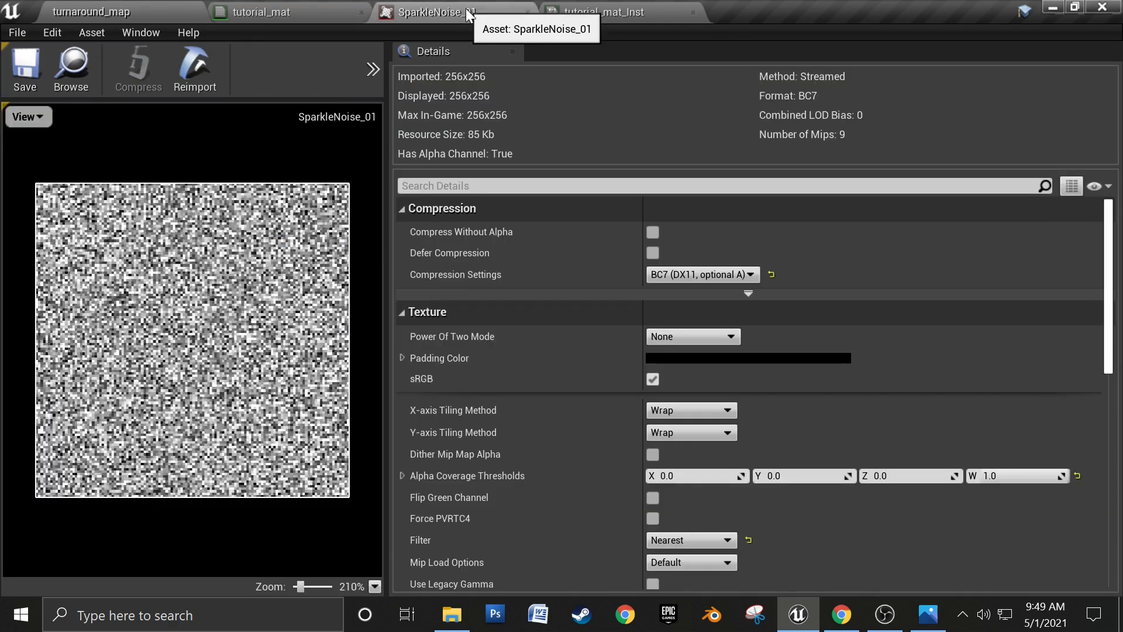
{"action": "left_click", "coordinate": [526, 13]}
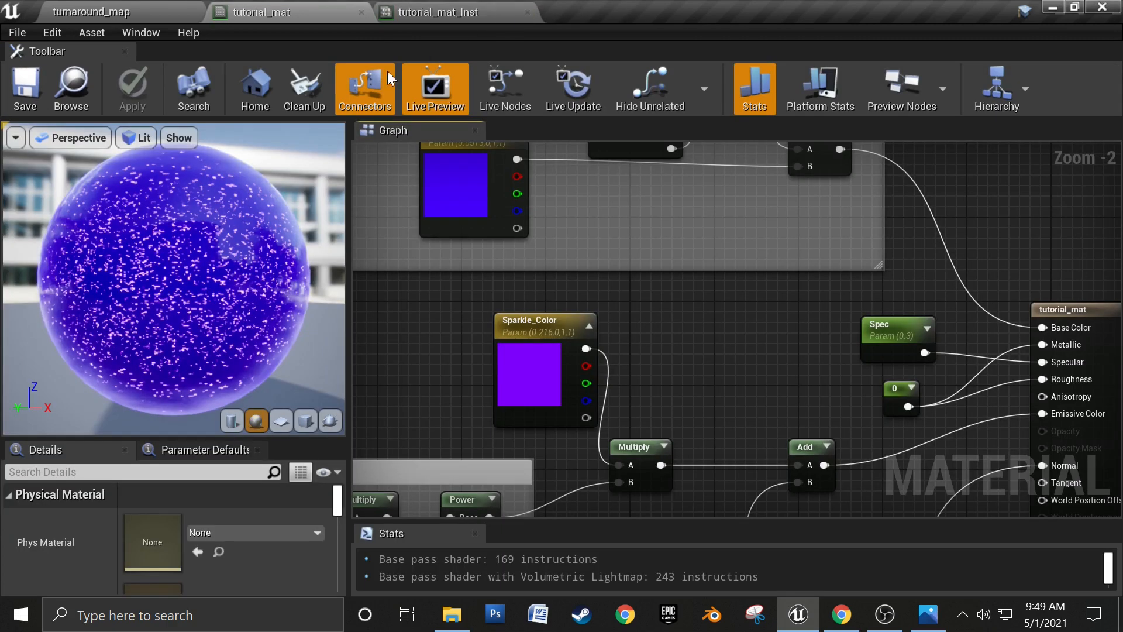
Step: Enable the AmbientShadow override in tutorial_mat_Inst and set it to 2.0
{"action": "left_click", "coordinate": [434, 11]}
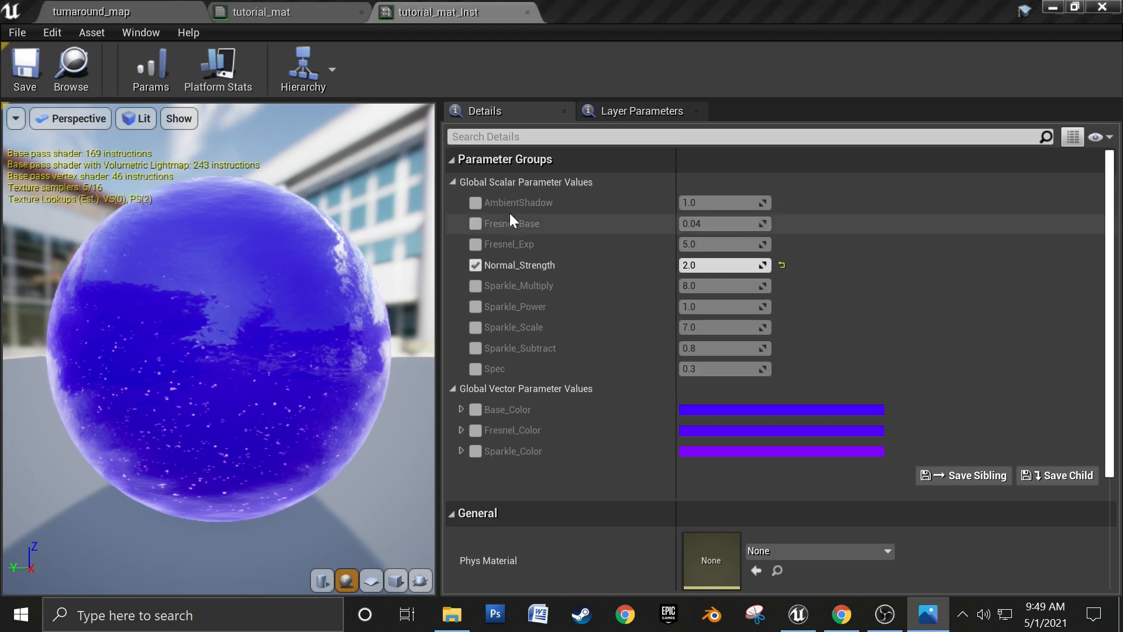
{"action": "left_click", "coordinate": [475, 202]}
{"action": "left_click_drag", "start_coordinate": [232, 339], "coordinate": [319, 346]}
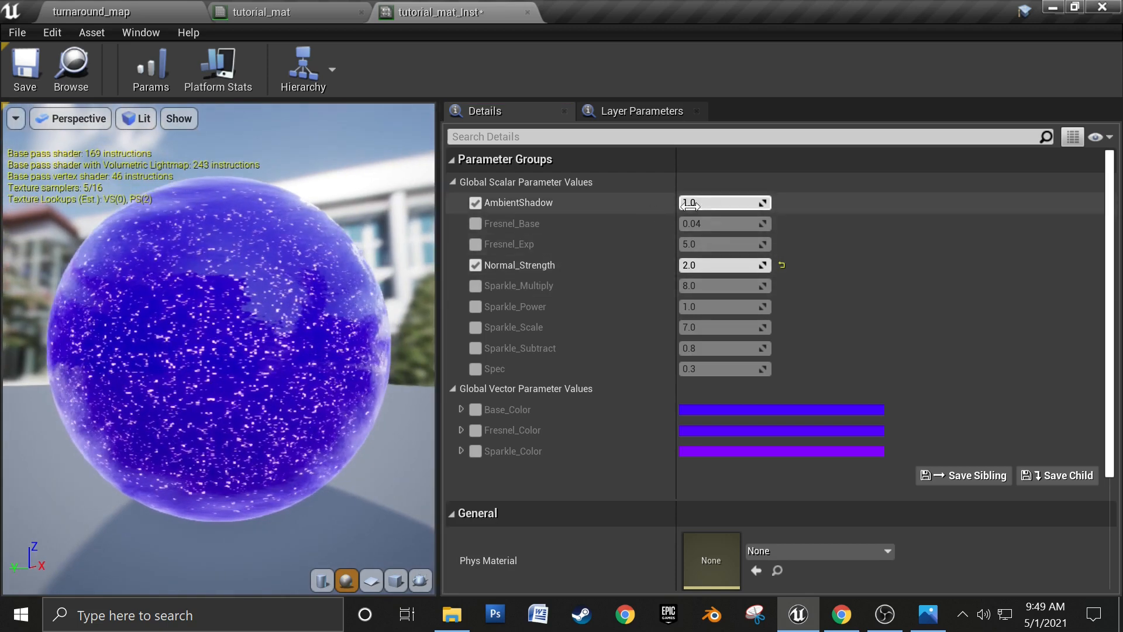
{"action": "left_click", "coordinate": [725, 202]}
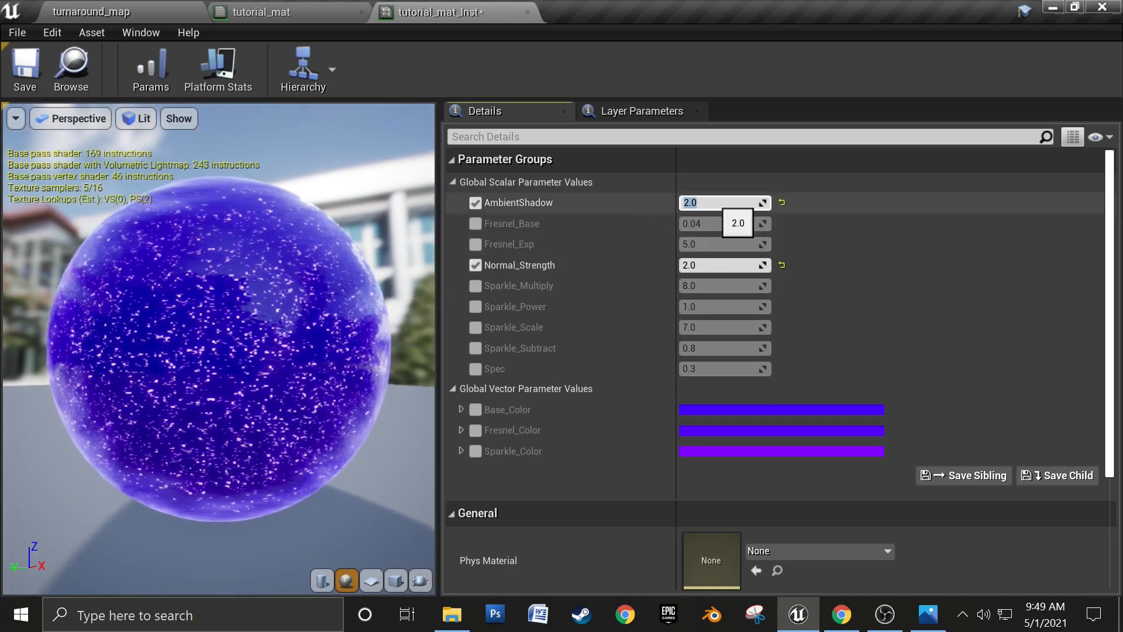
{"action": "type", "text": "2.0"}
{"action": "key", "text": "Return"}
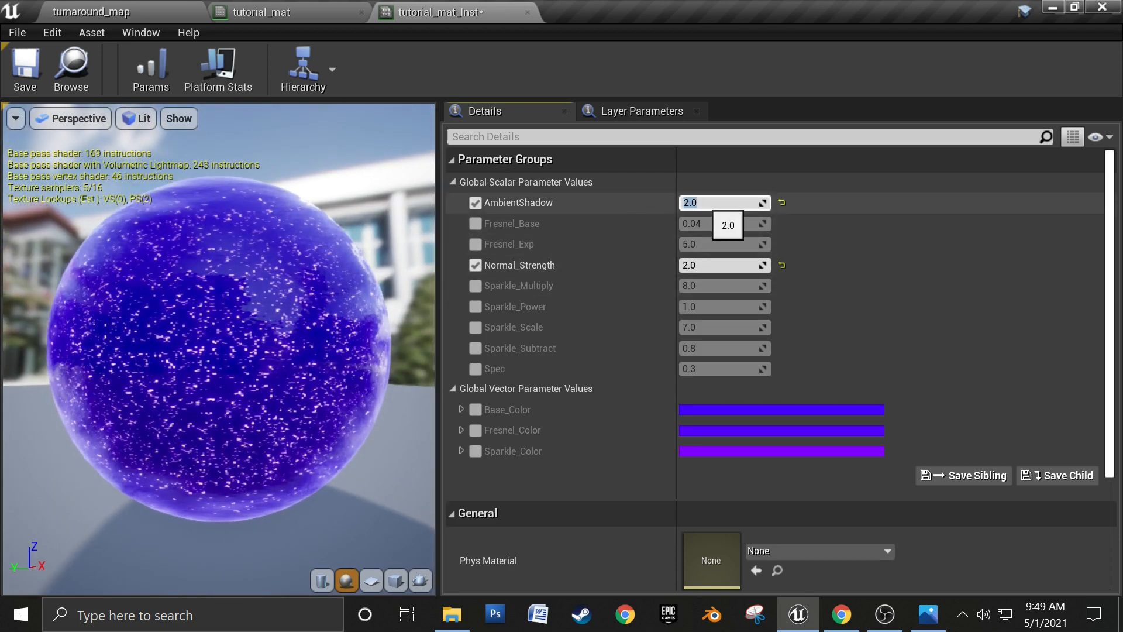
Step: Enable the Fresnel_Base and Fresnel_Exp overrides in tutorial_mat_Inst, setting Fresnel_Base to 0.01 and Fresnel_Exp to 6.0
{"action": "left_click", "coordinate": [475, 224]}
{"action": "left_click", "coordinate": [476, 244]}
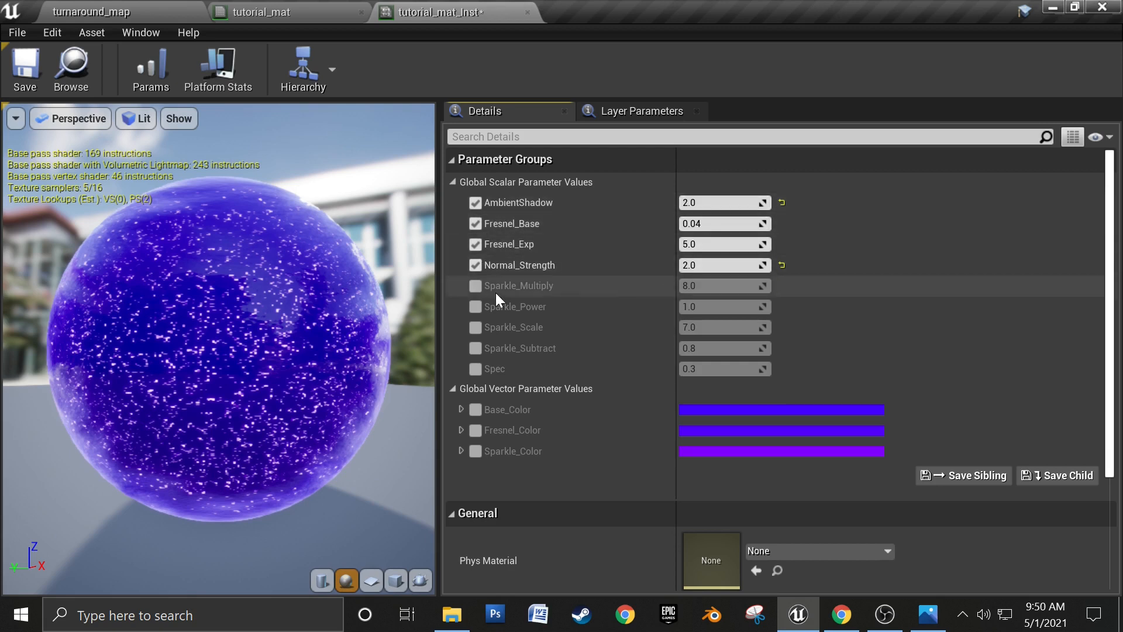
{"action": "left_click", "coordinate": [737, 224]}
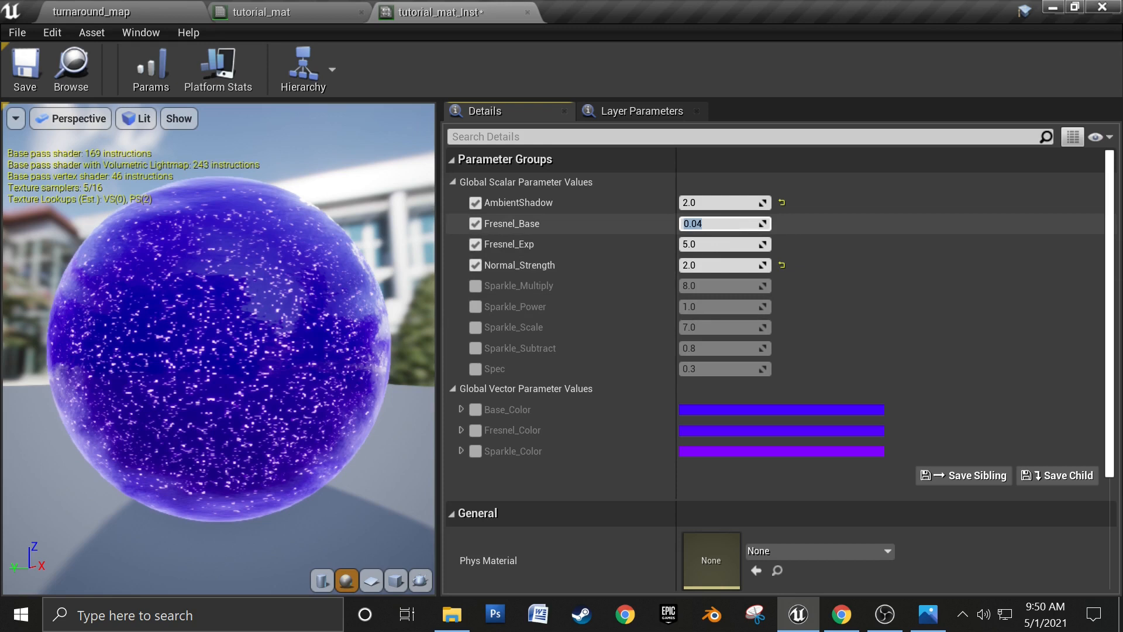
{"action": "type", "text": "."}
{"action": "key", "text": "Return"}
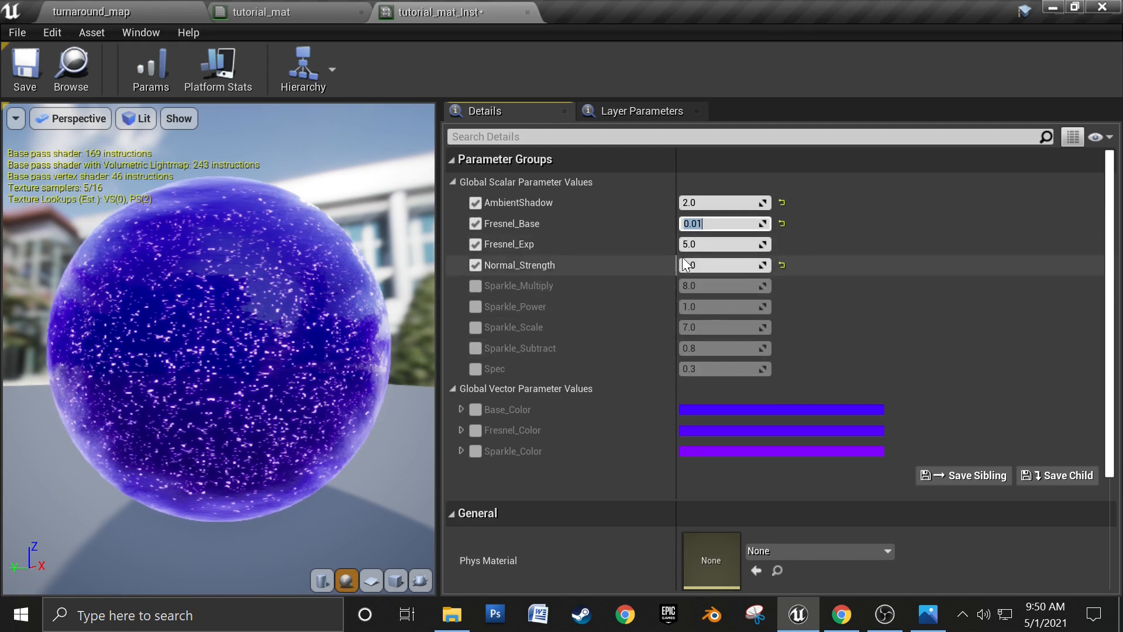
{"action": "left_click", "coordinate": [702, 244]}
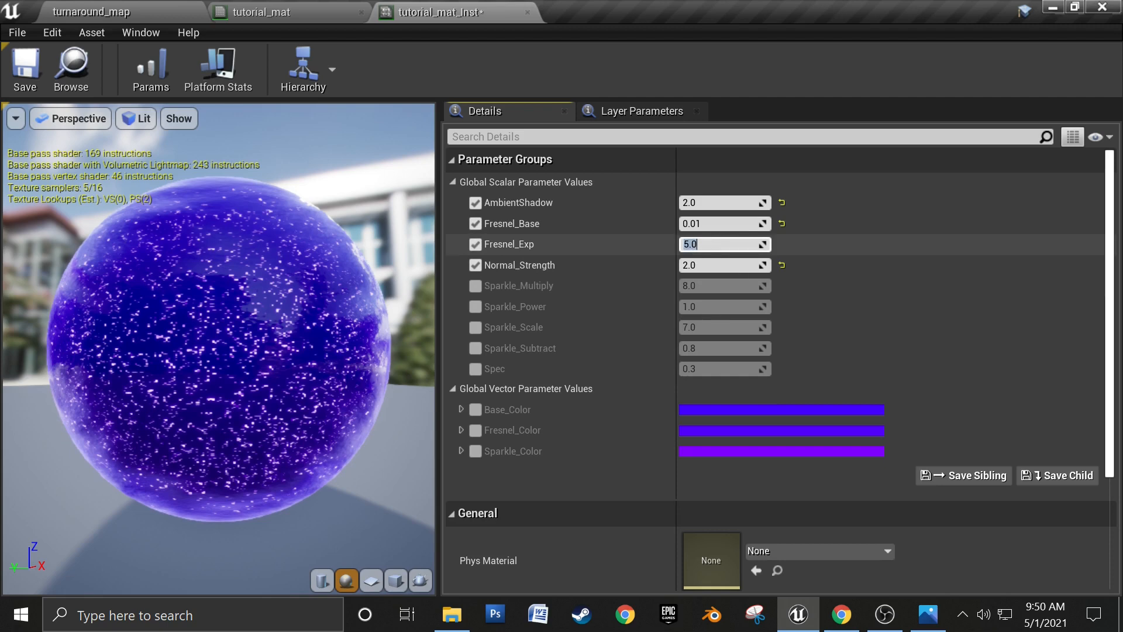
{"action": "type", "text": "6.0"}
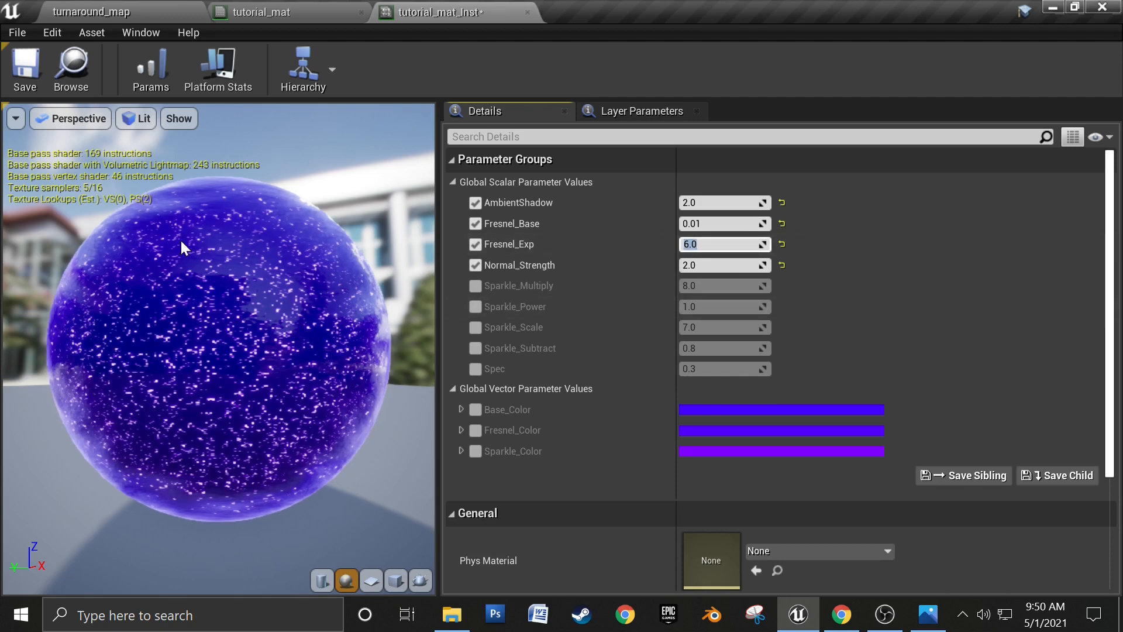
{"action": "left_click_drag", "start_coordinate": [334, 349], "coordinate": [298, 351]}
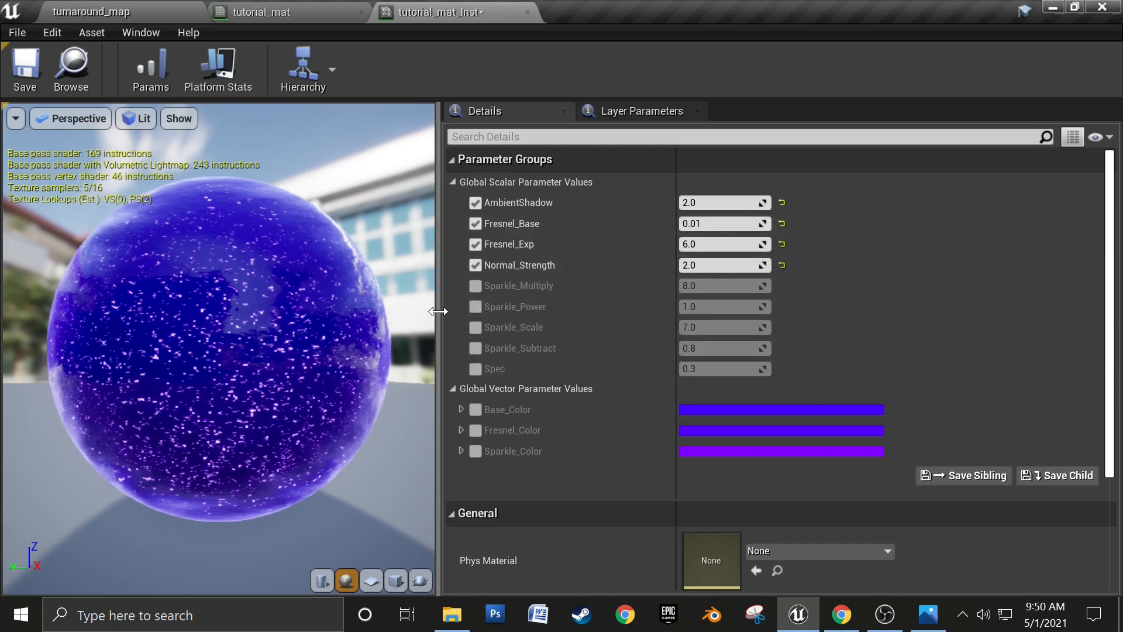
Step: Enable the Sparkle_Multiply and Sparkle_Subtract overrides, setting Sparkle_Multiply to 7.0 and Sparkle_Subtract to 0.9
{"action": "left_click", "coordinate": [476, 286]}
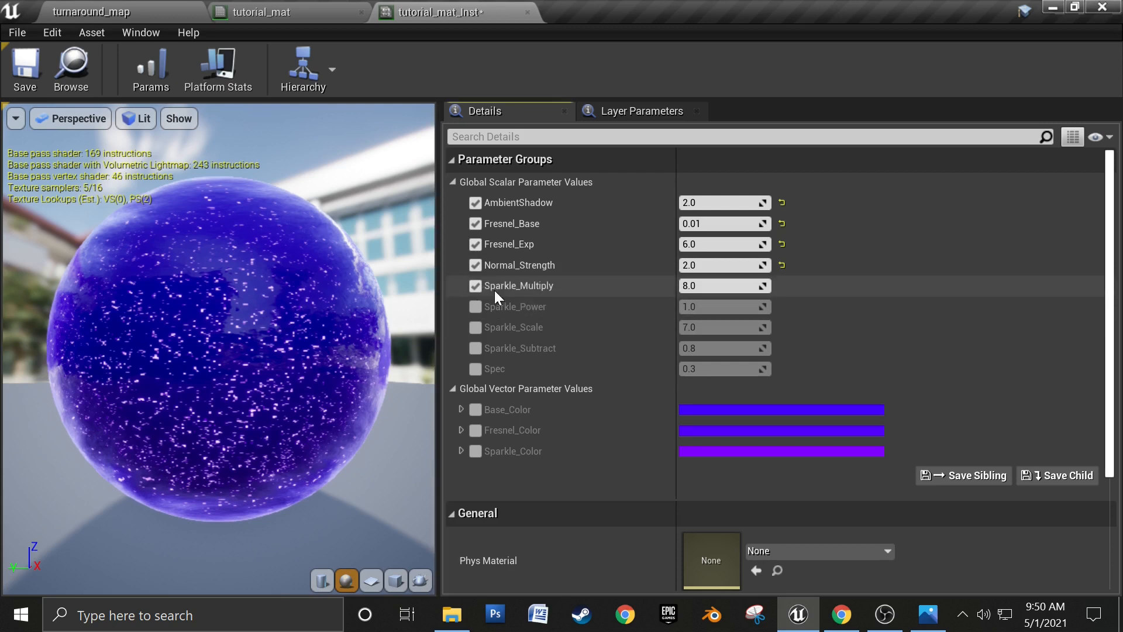
{"action": "left_click", "coordinate": [704, 287]}
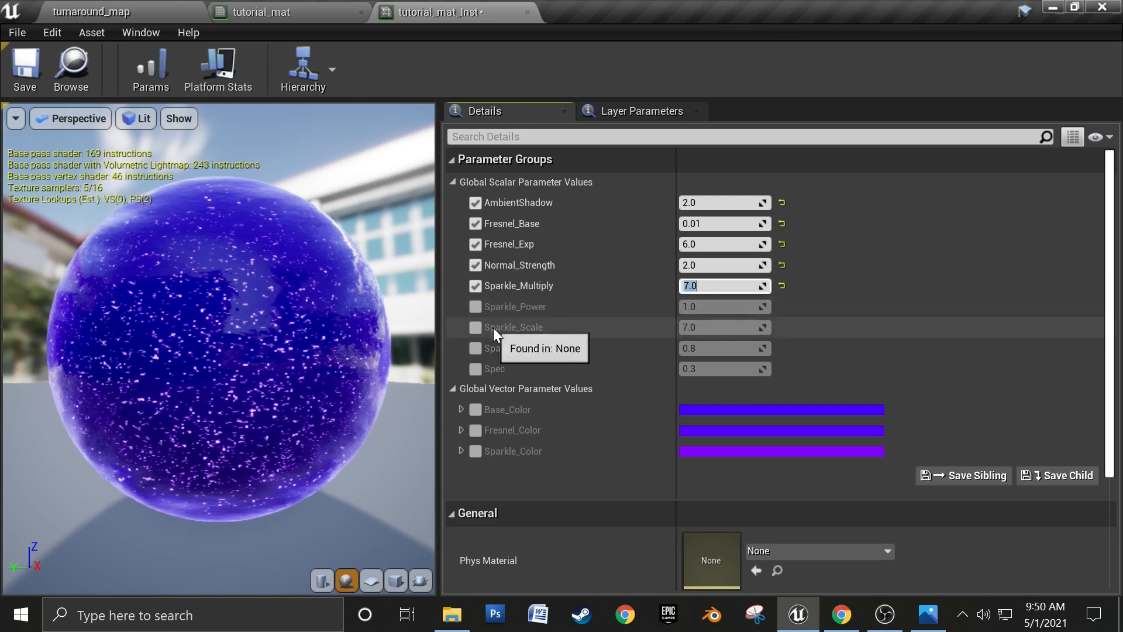
{"action": "left_click", "coordinate": [473, 346]}
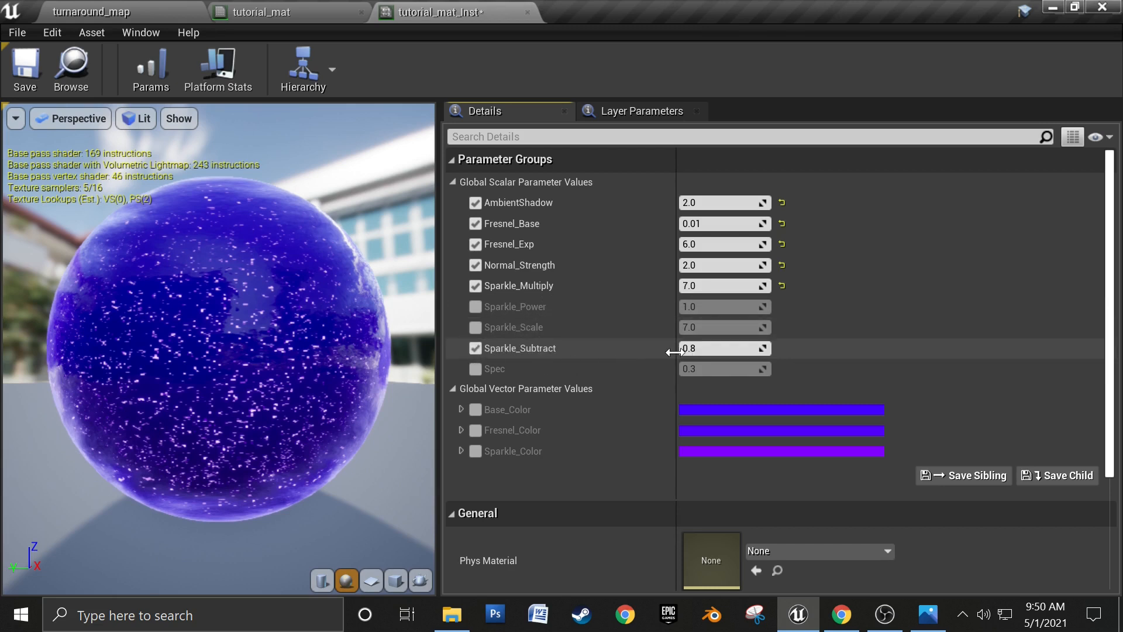
{"action": "left_click", "coordinate": [725, 349]}
{"action": "type", "text": "0.9"}
{"action": "key", "text": "Return"}
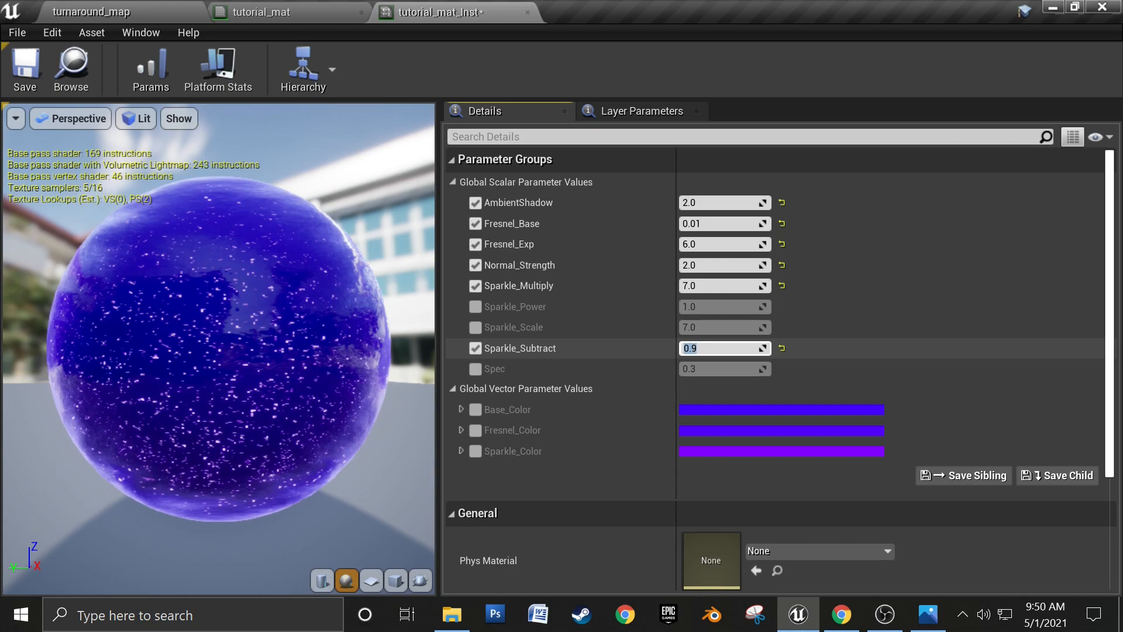
{"action": "left_click_drag", "start_coordinate": [342, 377], "coordinate": [403, 372]}
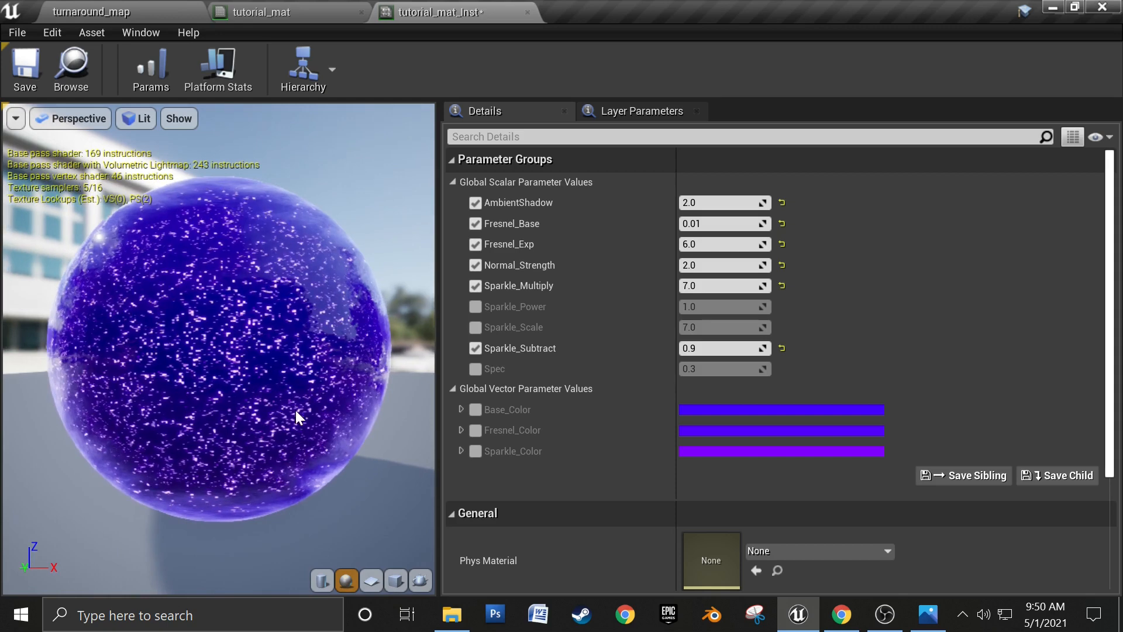
{"action": "left_click_drag", "start_coordinate": [296, 409], "coordinate": [272, 396]}
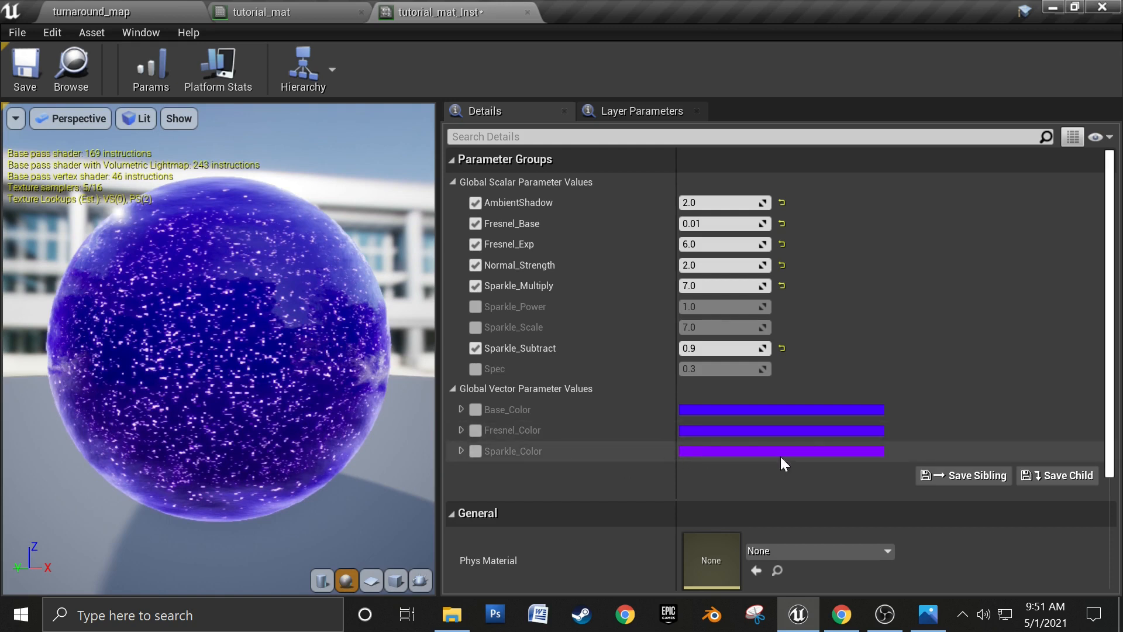
Step: Enable the Sparkle_Power override, set it to 5.0, and check the crystal in turnaround_map
{"action": "left_click", "coordinate": [475, 306]}
{"action": "left_click", "coordinate": [708, 307]}
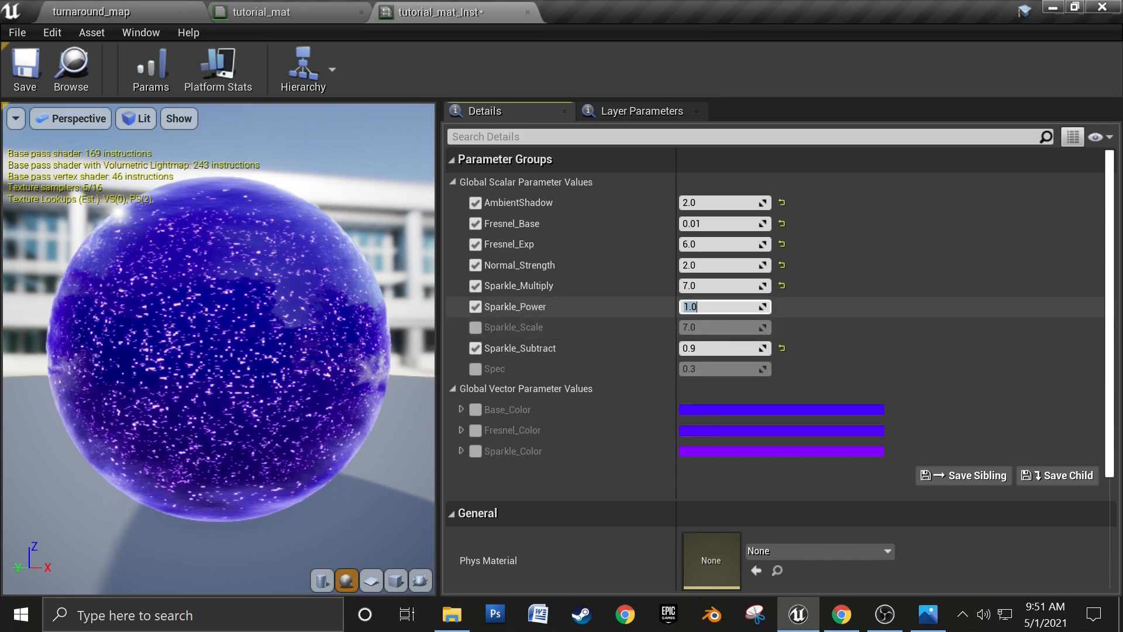
{"action": "type", "text": "5"}
{"action": "key", "text": "Return"}
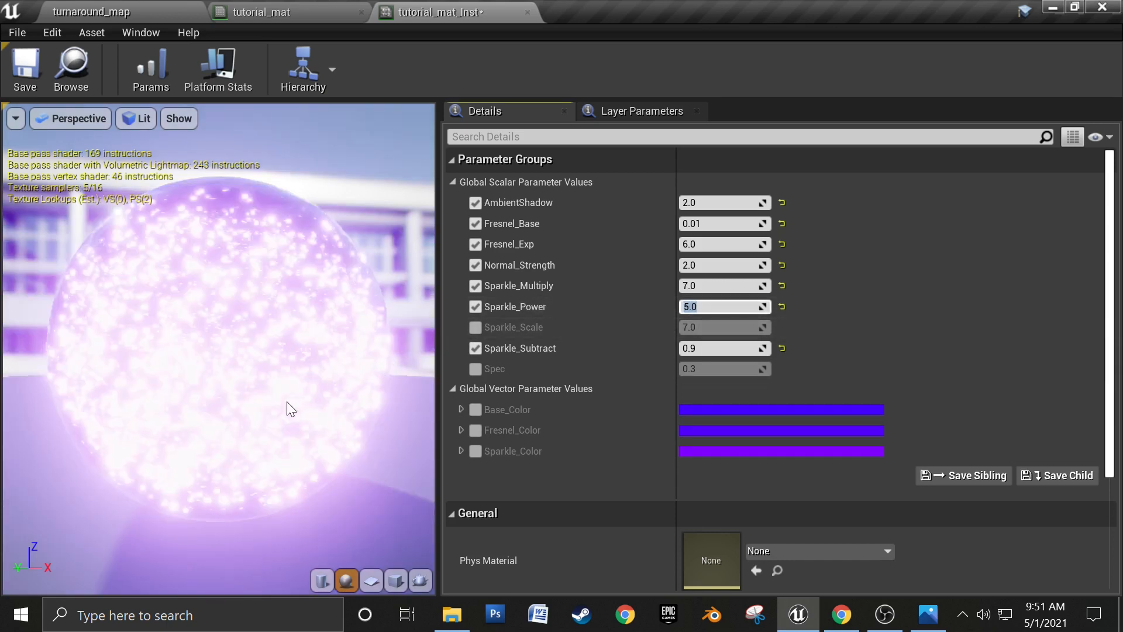
{"action": "mouse_move", "coordinate": [287, 401]}
{"action": "left_mouse_down"}
{"action": "mouse_move", "coordinate": [158, 404]}
{"action": "mouse_move", "coordinate": [327, 404]}
{"action": "mouse_move", "coordinate": [129, 404]}
{"action": "mouse_move", "coordinate": [297, 393]}
{"action": "left_mouse_up"}
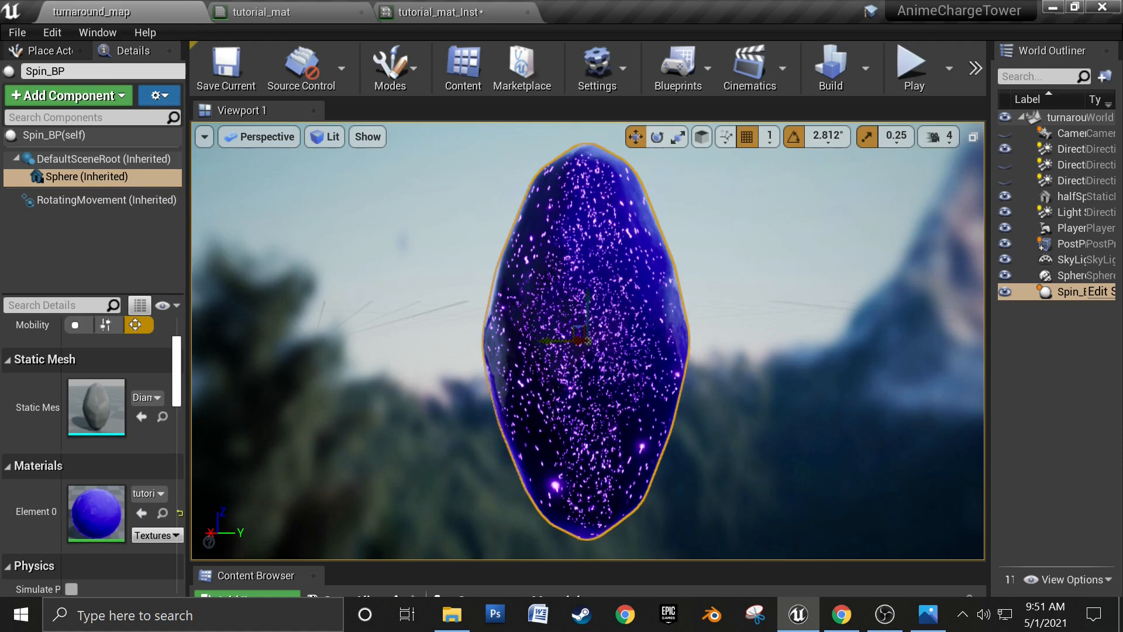
{"action": "left_click_drag", "start_coordinate": [437, 446], "coordinate": [376, 226], "text": "alt"}
Step: Enable the Sparkle_Scale override in tutorial_mat_Inst, set it to 15.0, and inspect the crystal from several angles in turnaround_map
{"action": "left_click", "coordinate": [432, 7]}
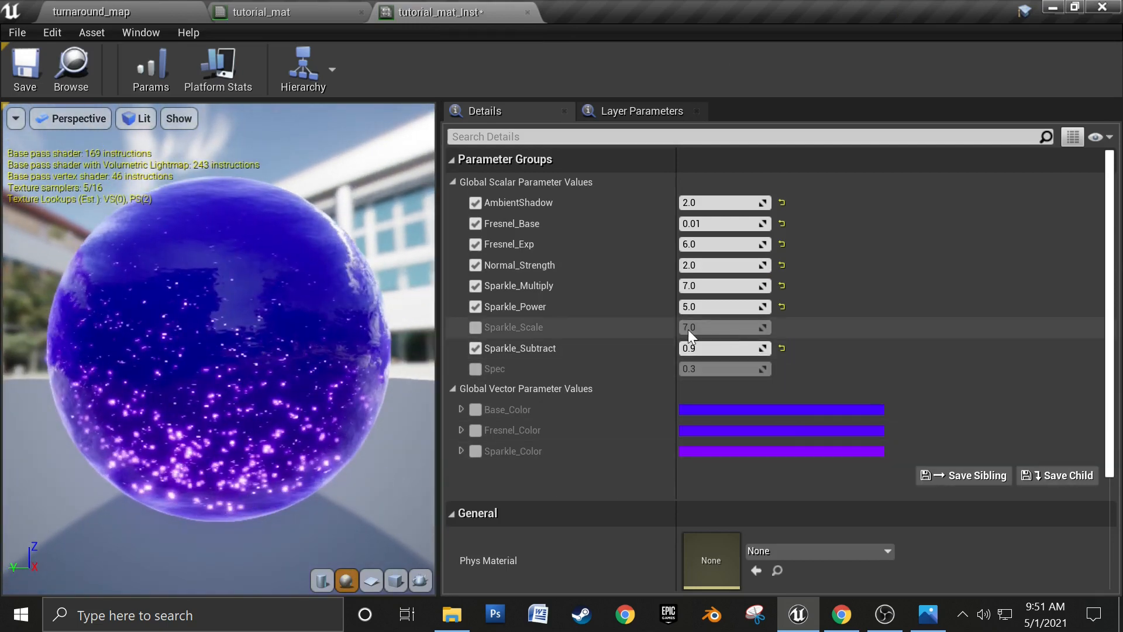
{"action": "left_click", "coordinate": [475, 326]}
{"action": "left_click", "coordinate": [719, 327]}
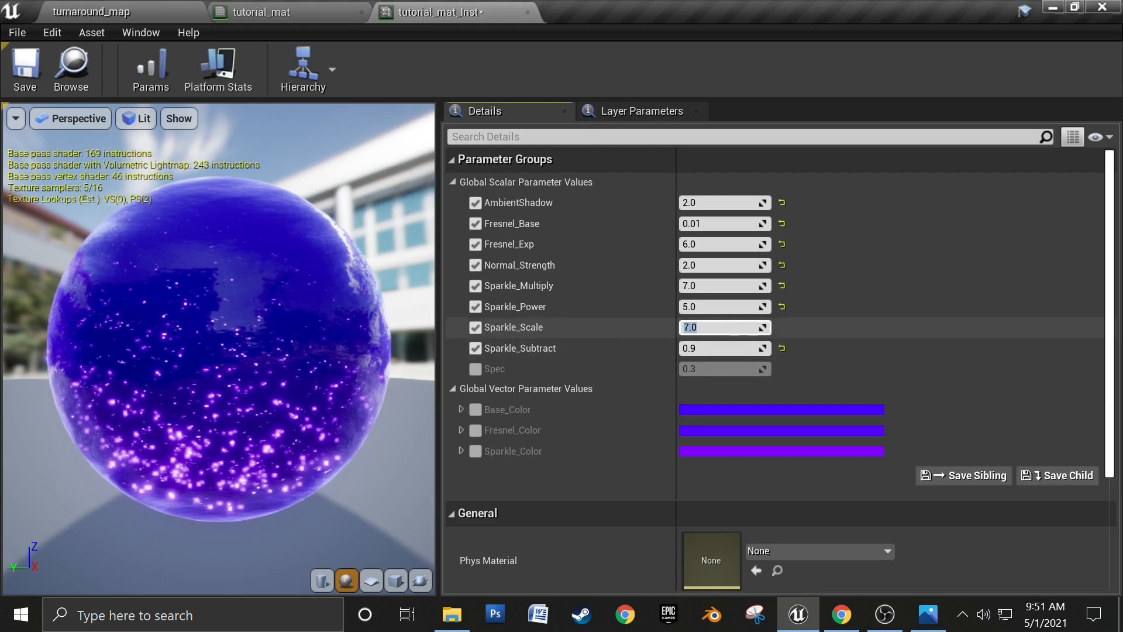
{"action": "key", "text": "Return"}
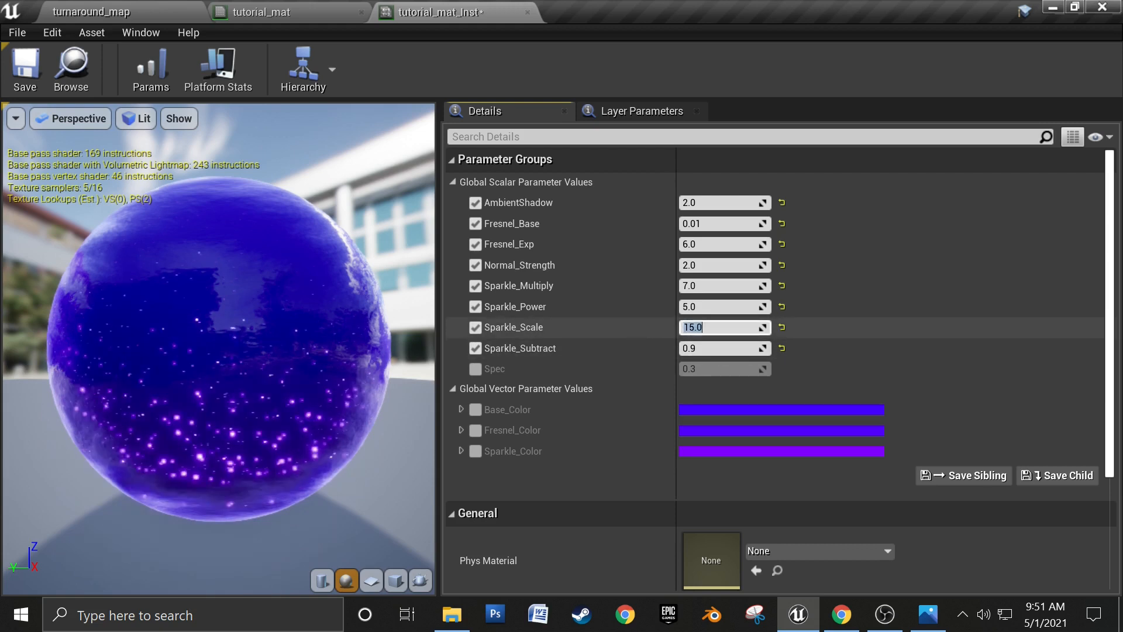
{"action": "mouse_move", "coordinate": [203, 116]}
{"action": "left_mouse_down"}
{"action": "mouse_move", "coordinate": [225, 130]}
{"action": "mouse_move", "coordinate": [203, 116]}
{"action": "left_mouse_up"}
{"action": "left_click", "coordinate": [128, 3]}
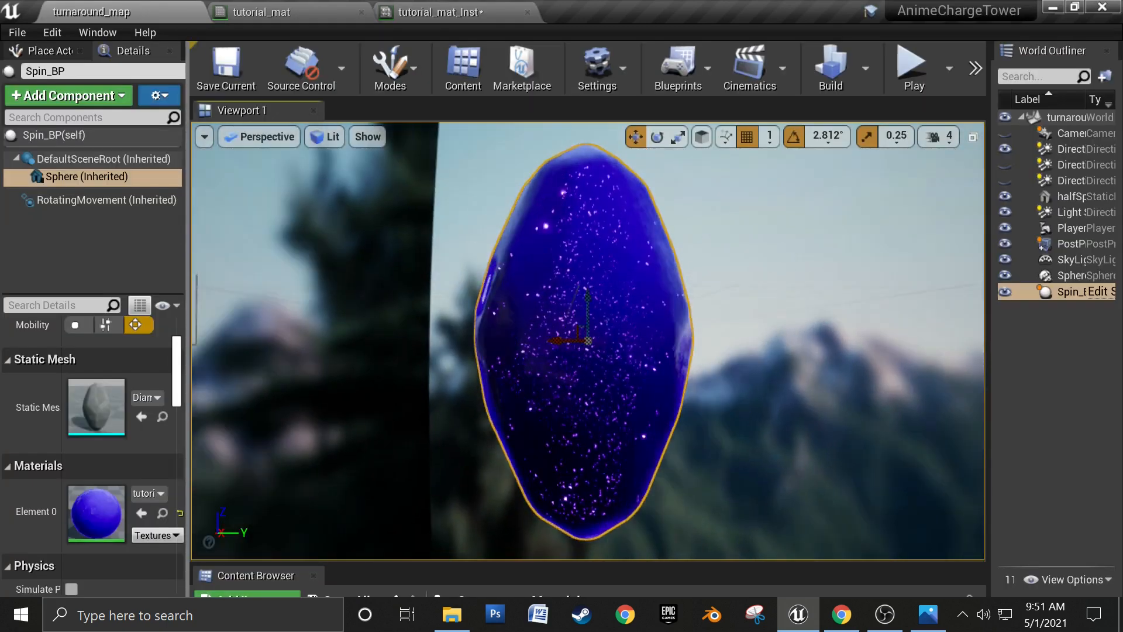
{"action": "left_click_drag", "start_coordinate": [585, 351], "coordinate": [661, 351], "text": "alt"}
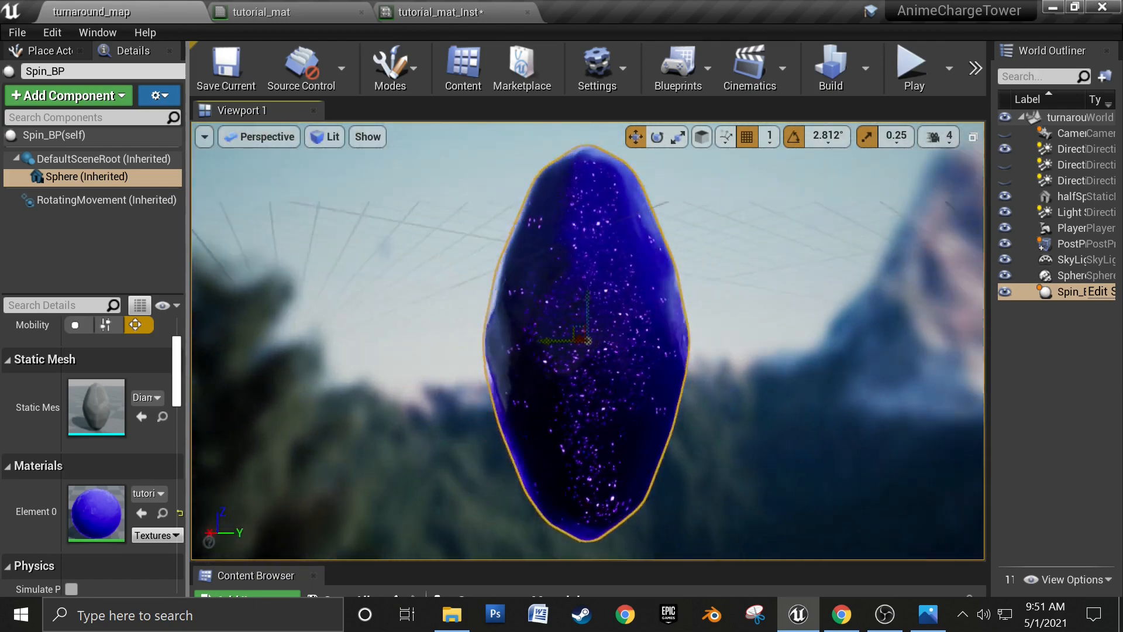
{"action": "left_click_drag", "start_coordinate": [585, 351], "coordinate": [433, 351], "text": "alt"}
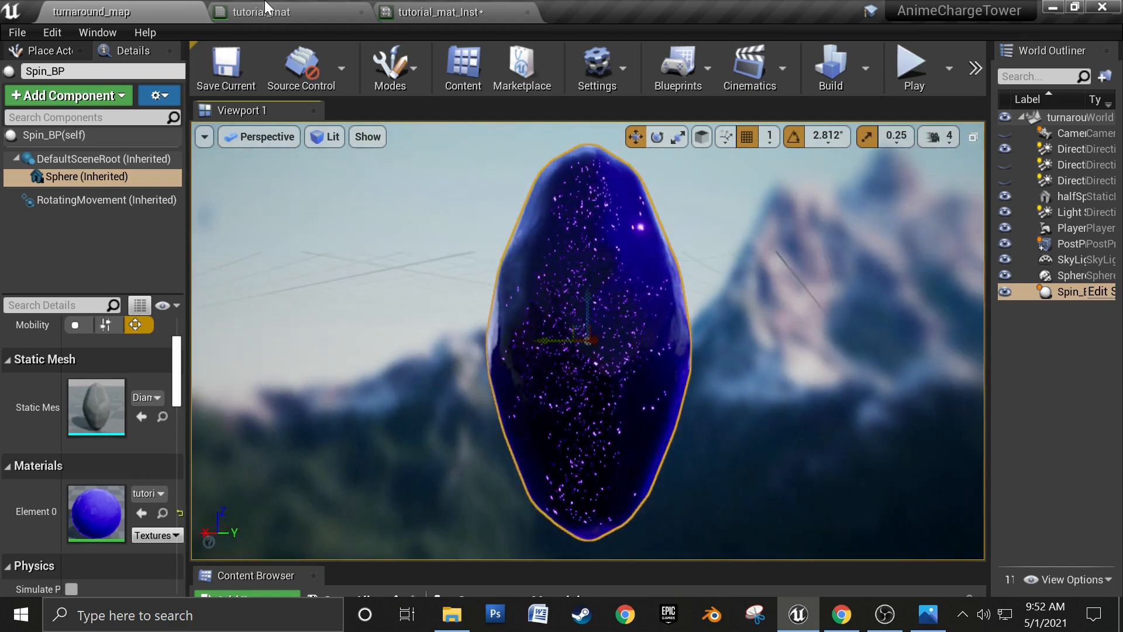
Step: Enable the Base_Color, Fresnel_Color and Sparkle_Color overrides in tutorial_mat_Inst and set Base_Color to the saved light purple (hex sRGB CB74FFFF)
{"action": "left_click", "coordinate": [448, 12]}
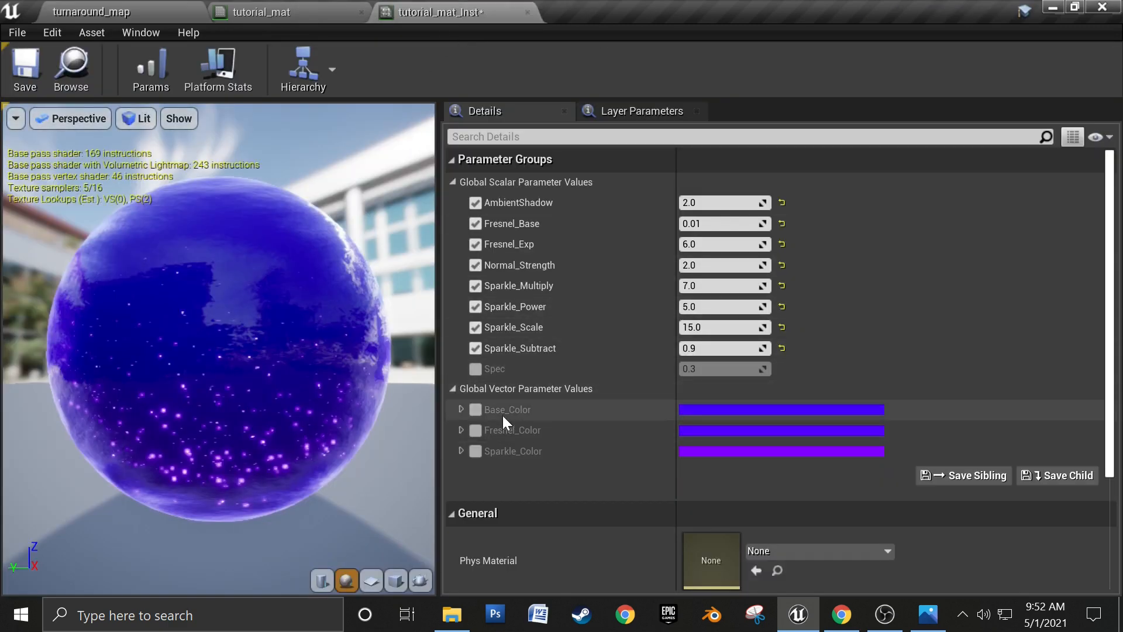
{"action": "left_click", "coordinate": [476, 409]}
{"action": "left_click", "coordinate": [475, 429]}
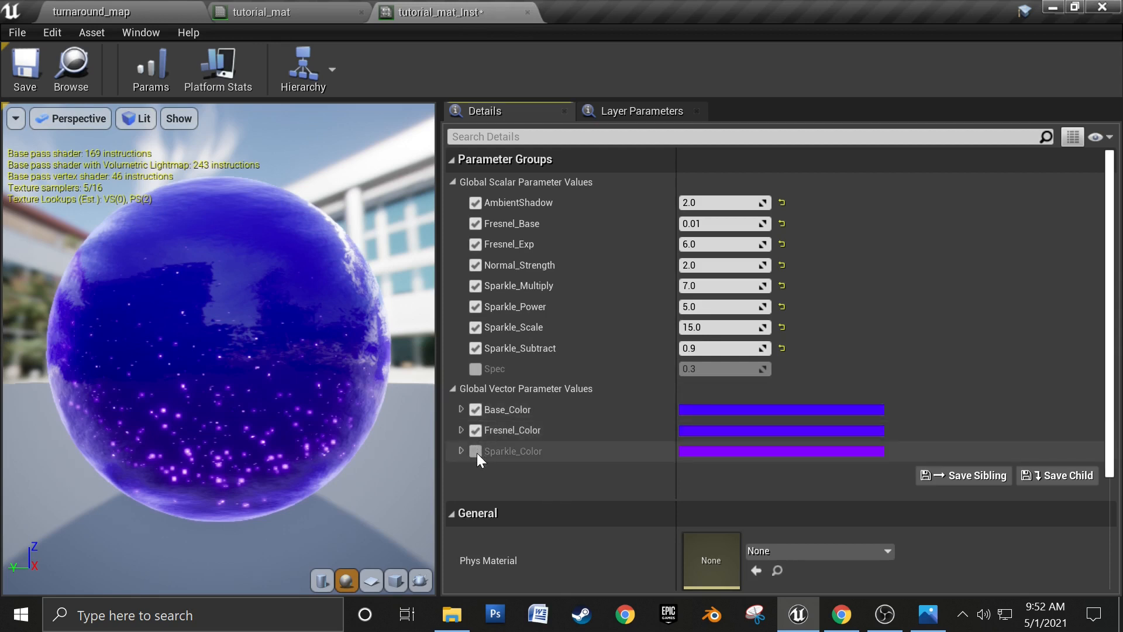
{"action": "left_click", "coordinate": [475, 451]}
{"action": "left_click", "coordinate": [754, 411]}
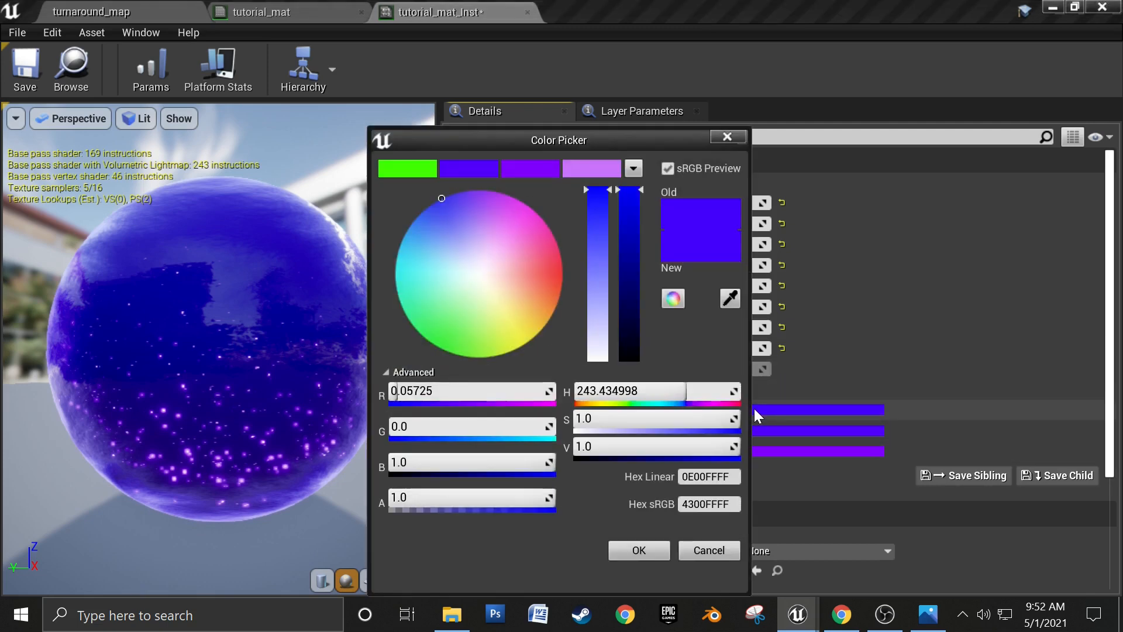
{"action": "left_click", "coordinate": [588, 169]}
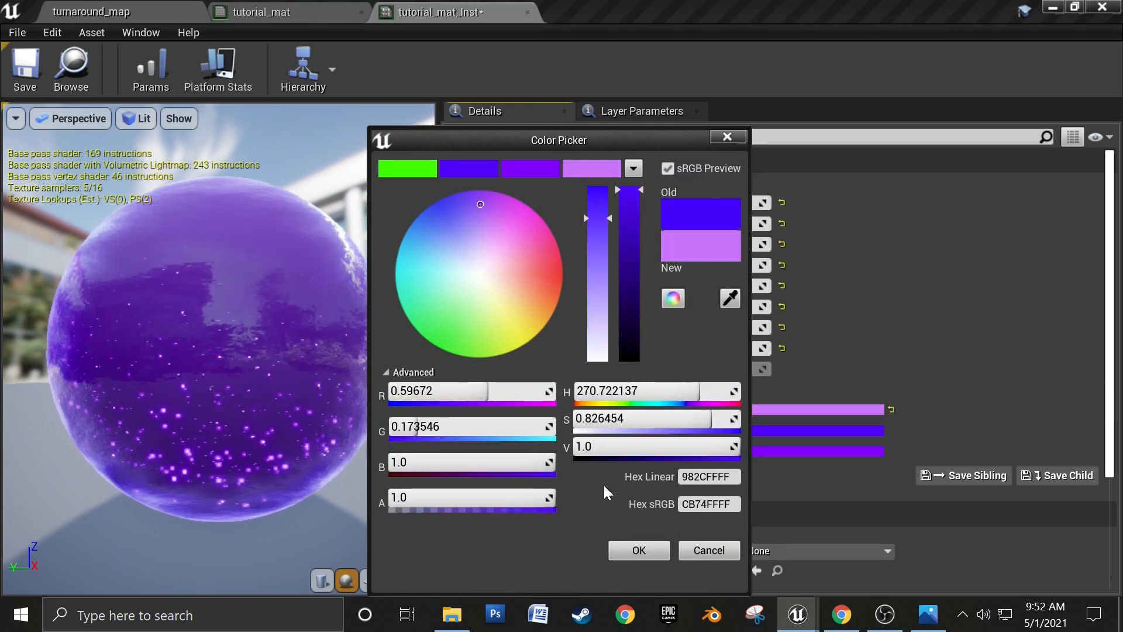
{"action": "left_click", "coordinate": [639, 549]}
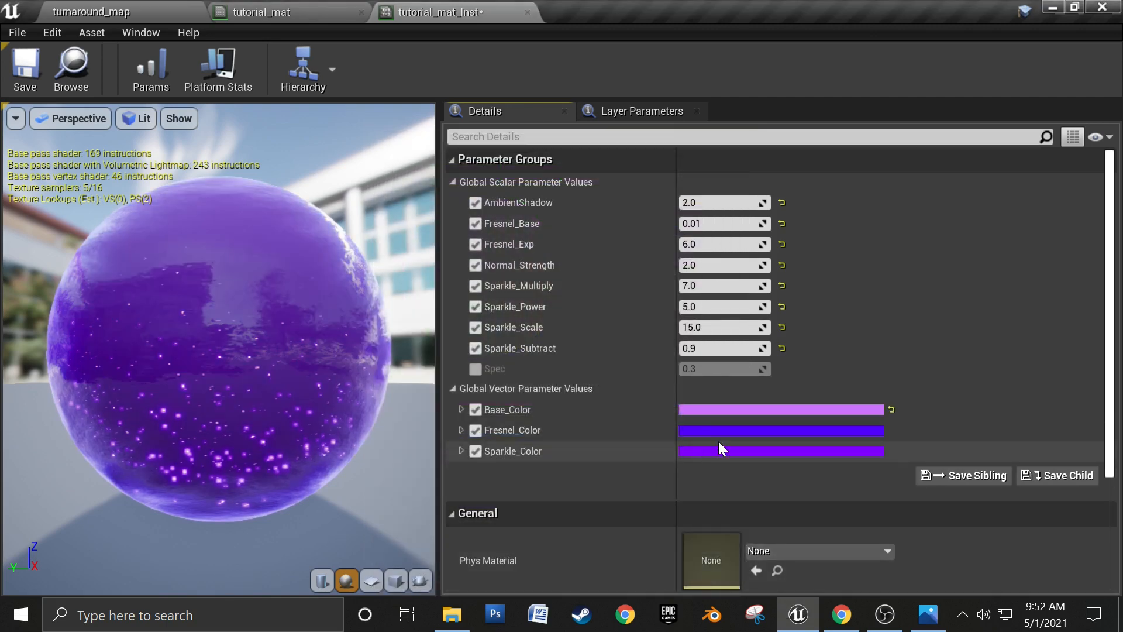
Step: Set Fresnel_Color to the saved violet swatch and check the crystal's rim in turnaround_map
{"action": "left_click", "coordinate": [746, 430]}
{"action": "left_click", "coordinate": [660, 169]}
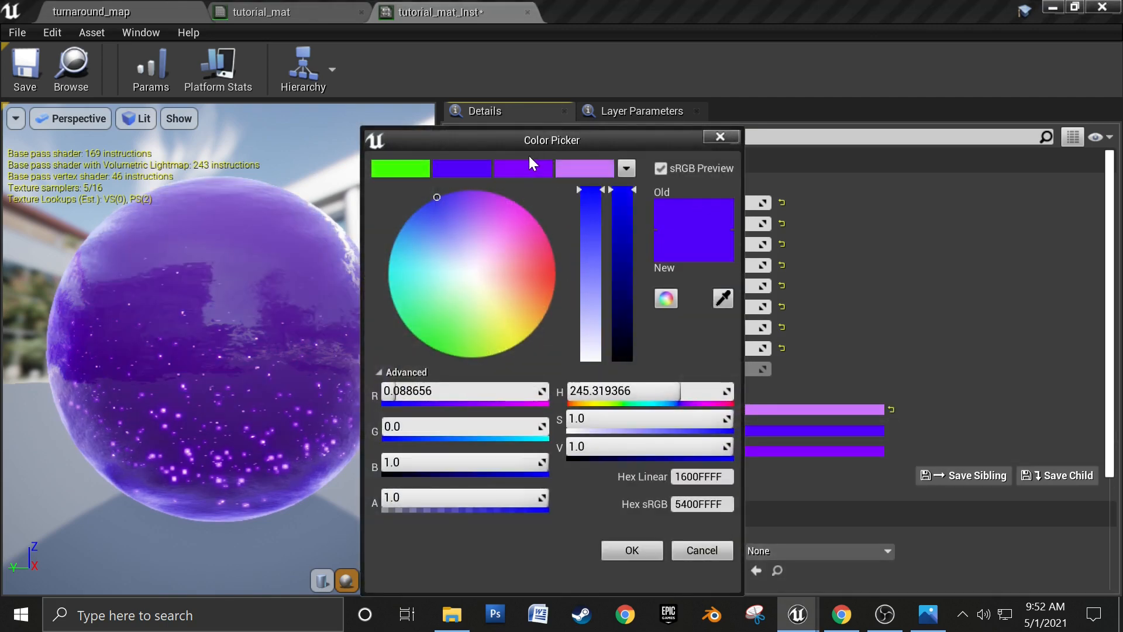
{"action": "left_click", "coordinate": [523, 169]}
{"action": "left_click", "coordinate": [633, 550]}
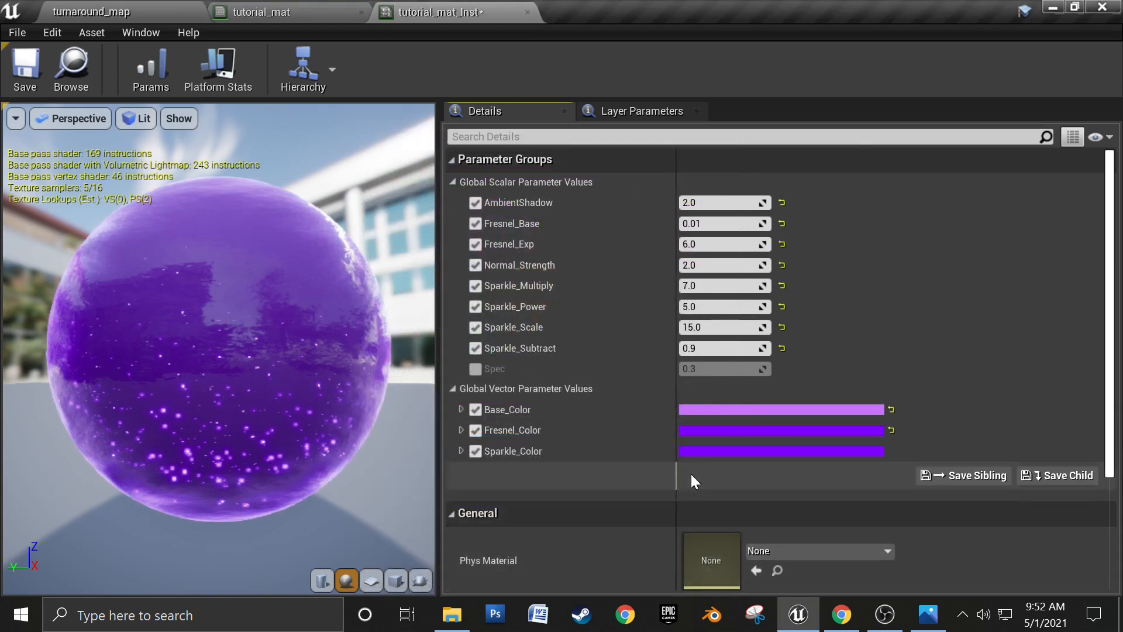
{"action": "left_click_drag", "start_coordinate": [300, 468], "coordinate": [246, 456]}
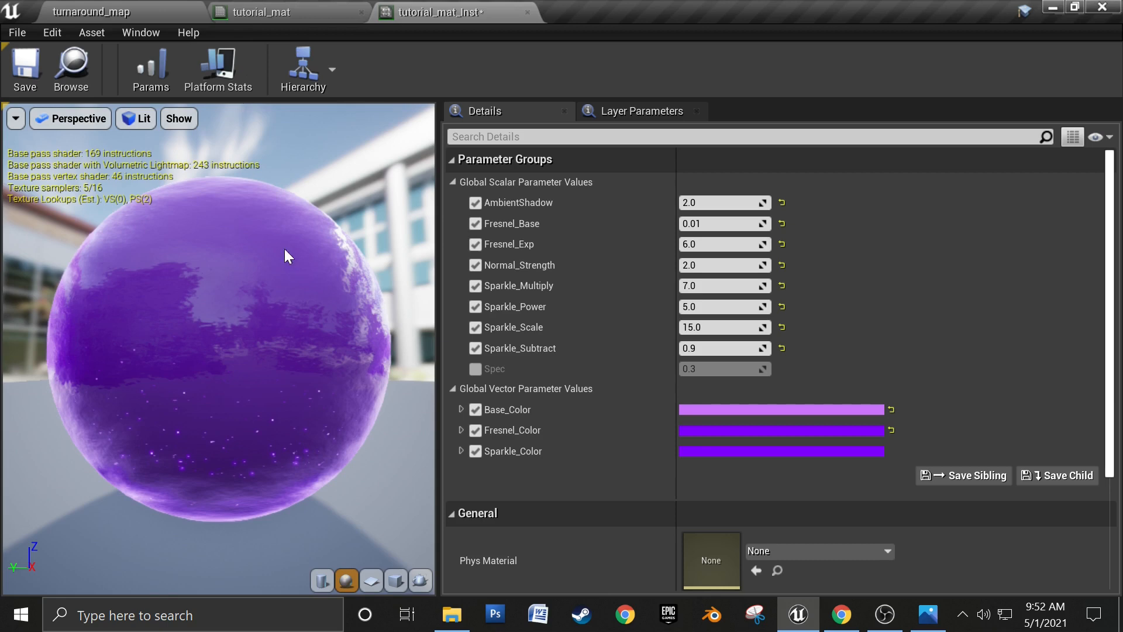
{"action": "left_click", "coordinate": [122, 3]}
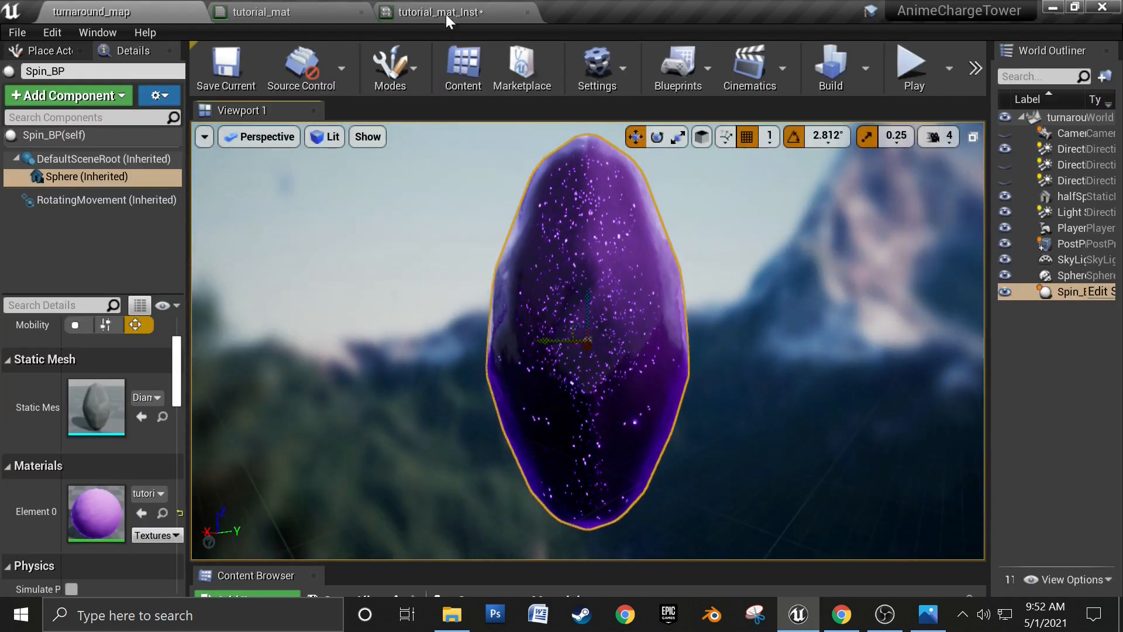
{"action": "left_click", "coordinate": [446, 12]}
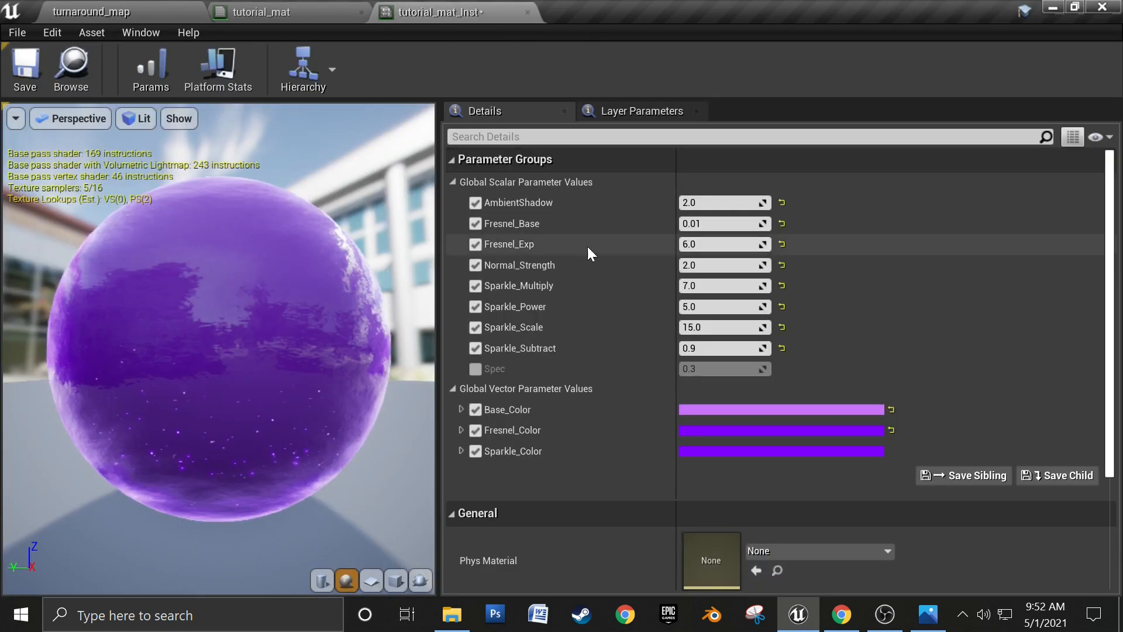
Step: Set Sparkle_Color to the saved blue-violet swatch (R 0.089, G 0, B 1) and inspect the crystal in turnaround_map
{"action": "left_click", "coordinate": [753, 452]}
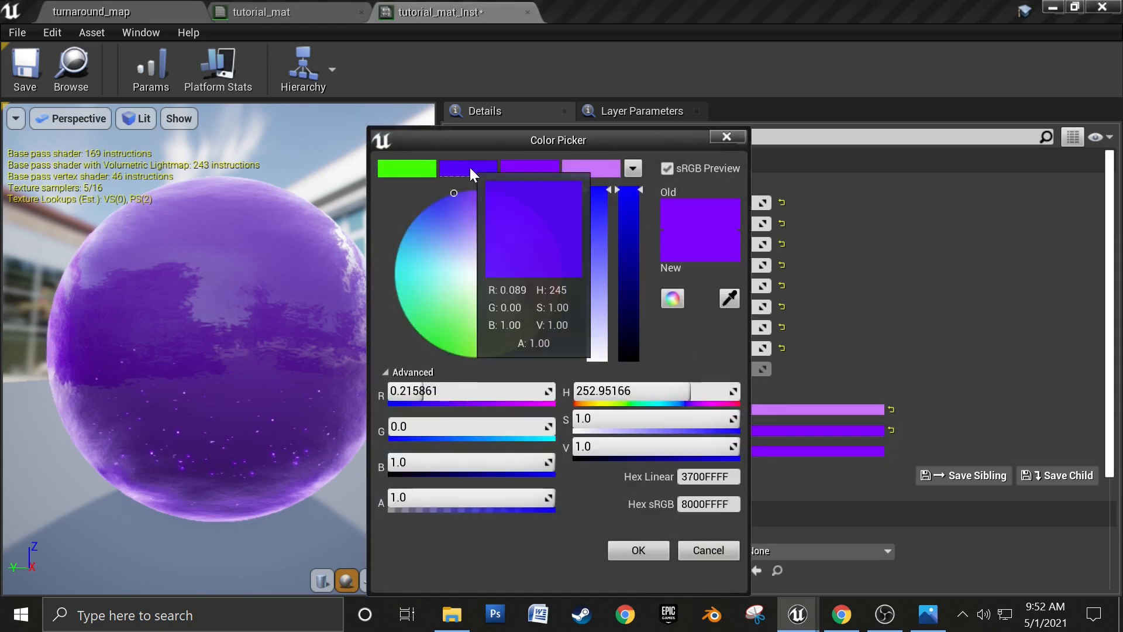
{"action": "left_click", "coordinate": [469, 168]}
{"action": "left_click", "coordinate": [637, 551]}
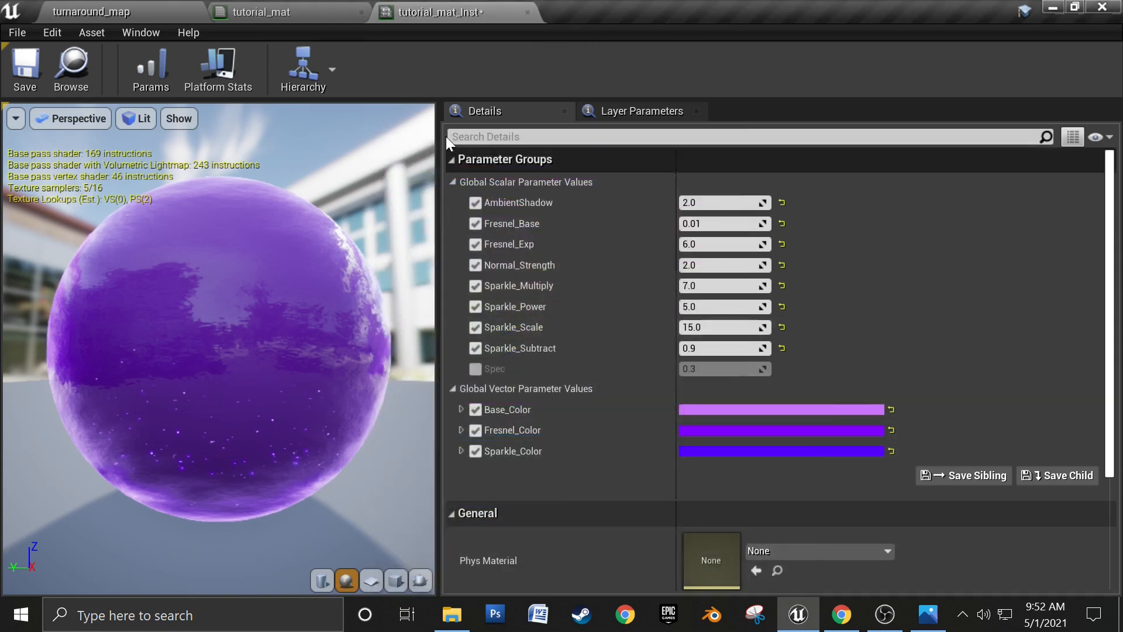
{"action": "left_click", "coordinate": [166, 14]}
{"action": "left_click_drag", "start_coordinate": [407, 410], "coordinate": [362, 421], "text": "alt"}
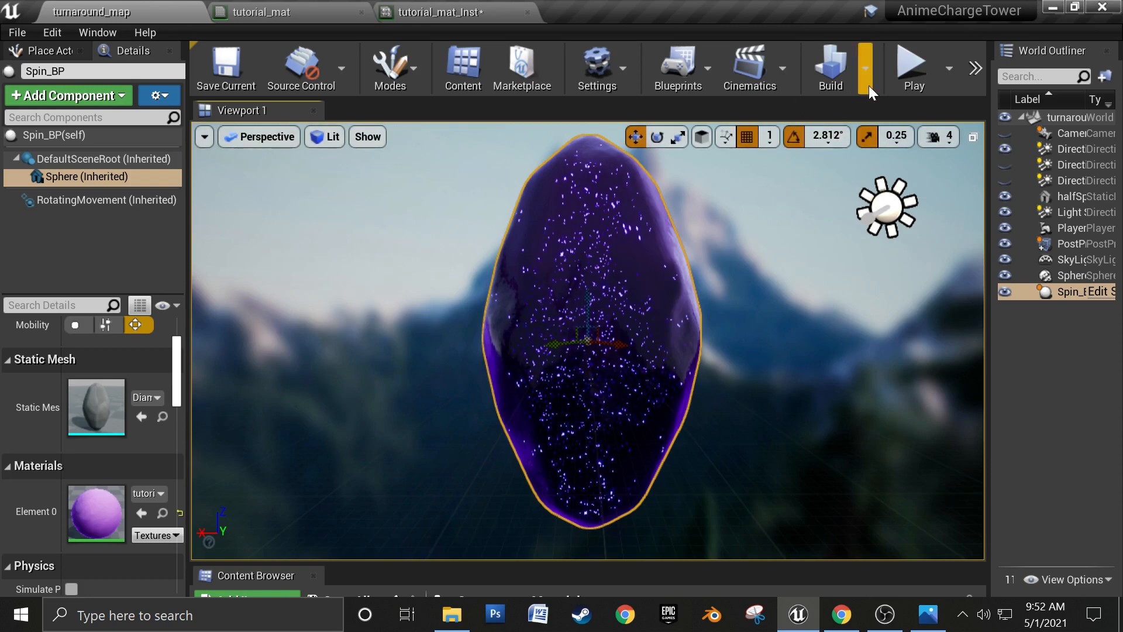
Step: Play turnaround_map in the editor and view the rotating crystal in full screen
{"action": "left_click", "coordinate": [905, 68]}
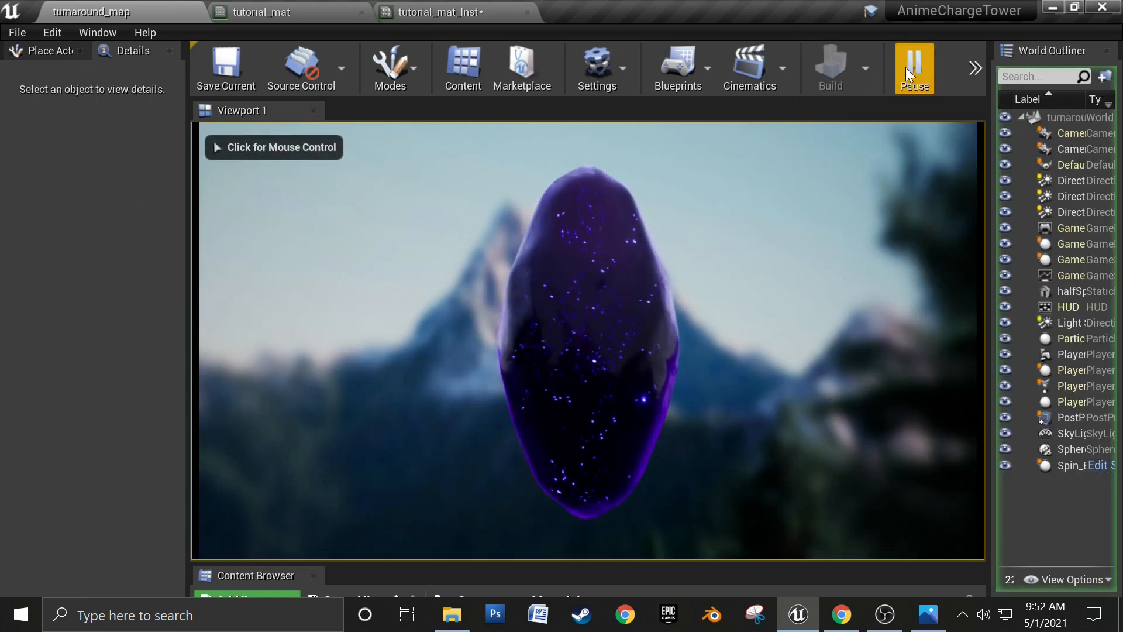
{"action": "left_click", "coordinate": [810, 353]}
{"action": "key", "text": "F11"}
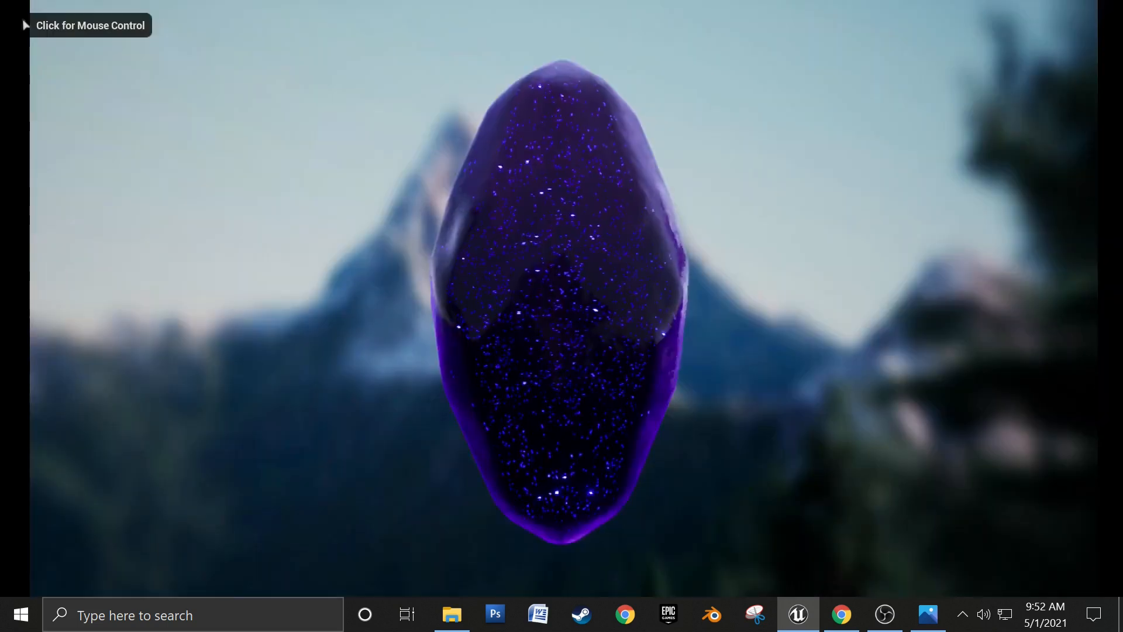